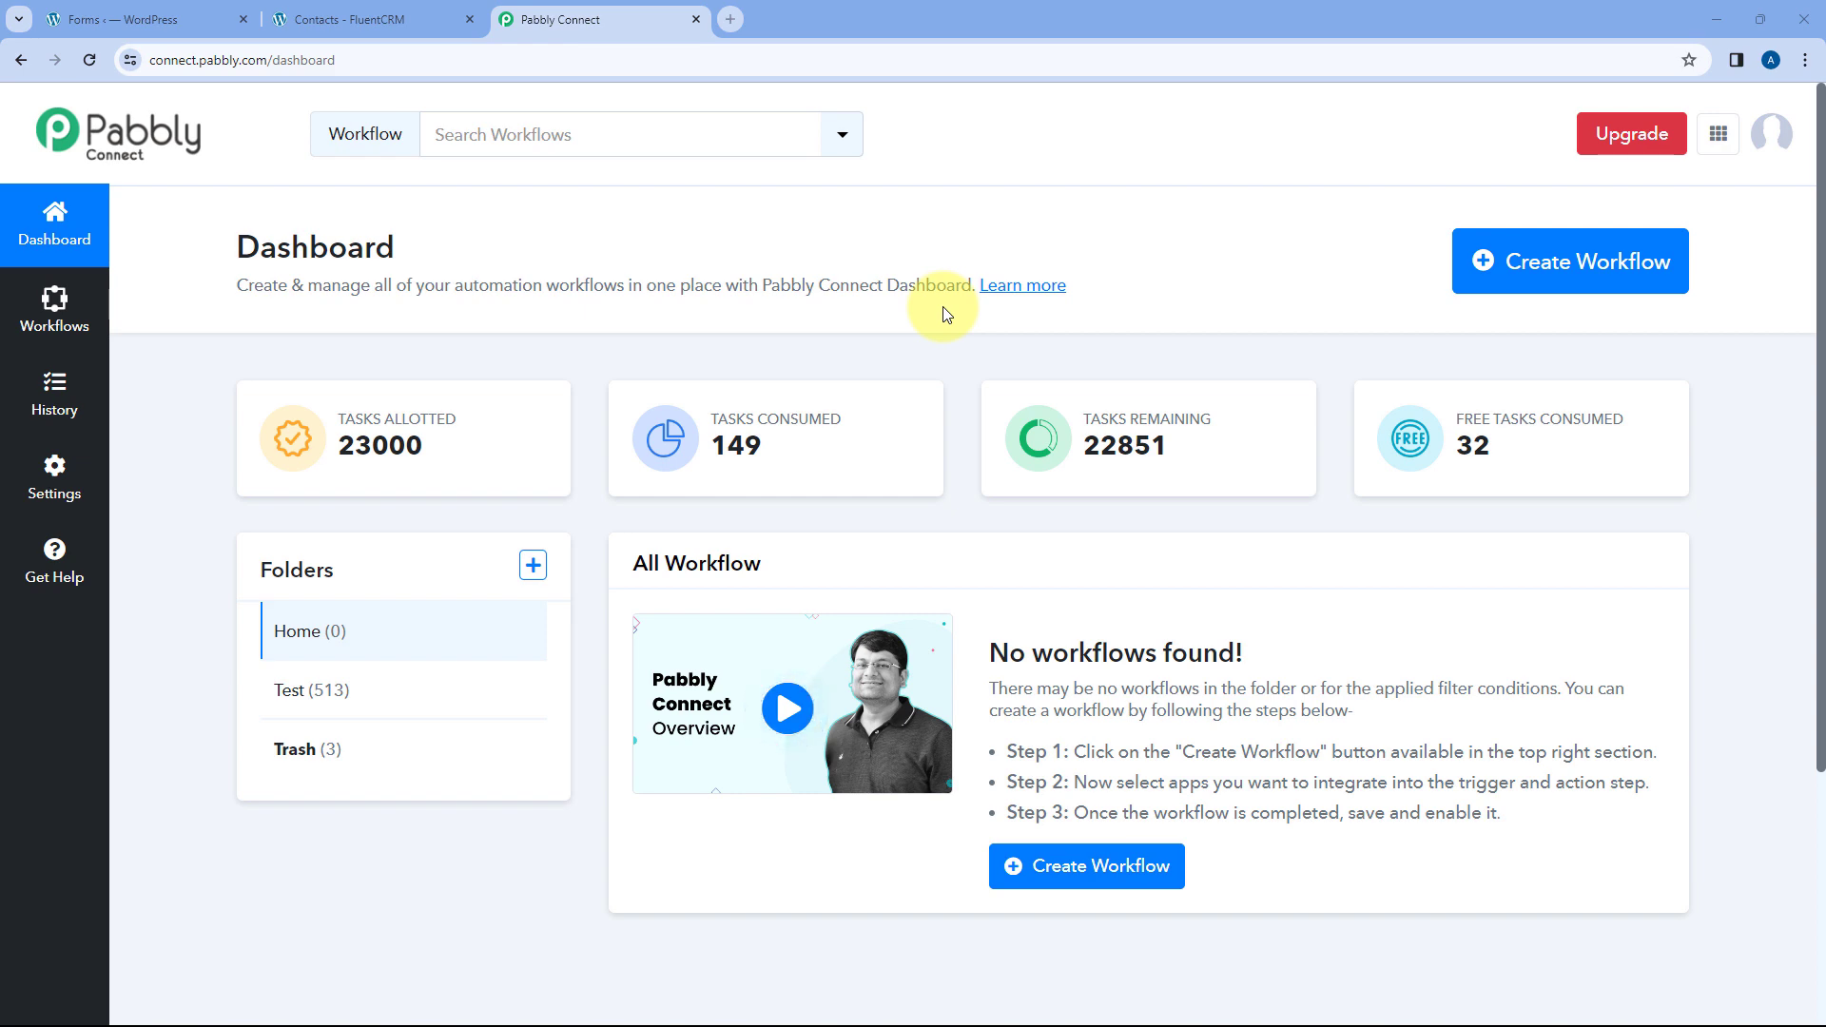
# - Create a workflow named 'WS Form to FluentCRM' in the Home folder
pyautogui.click(1473, 267)
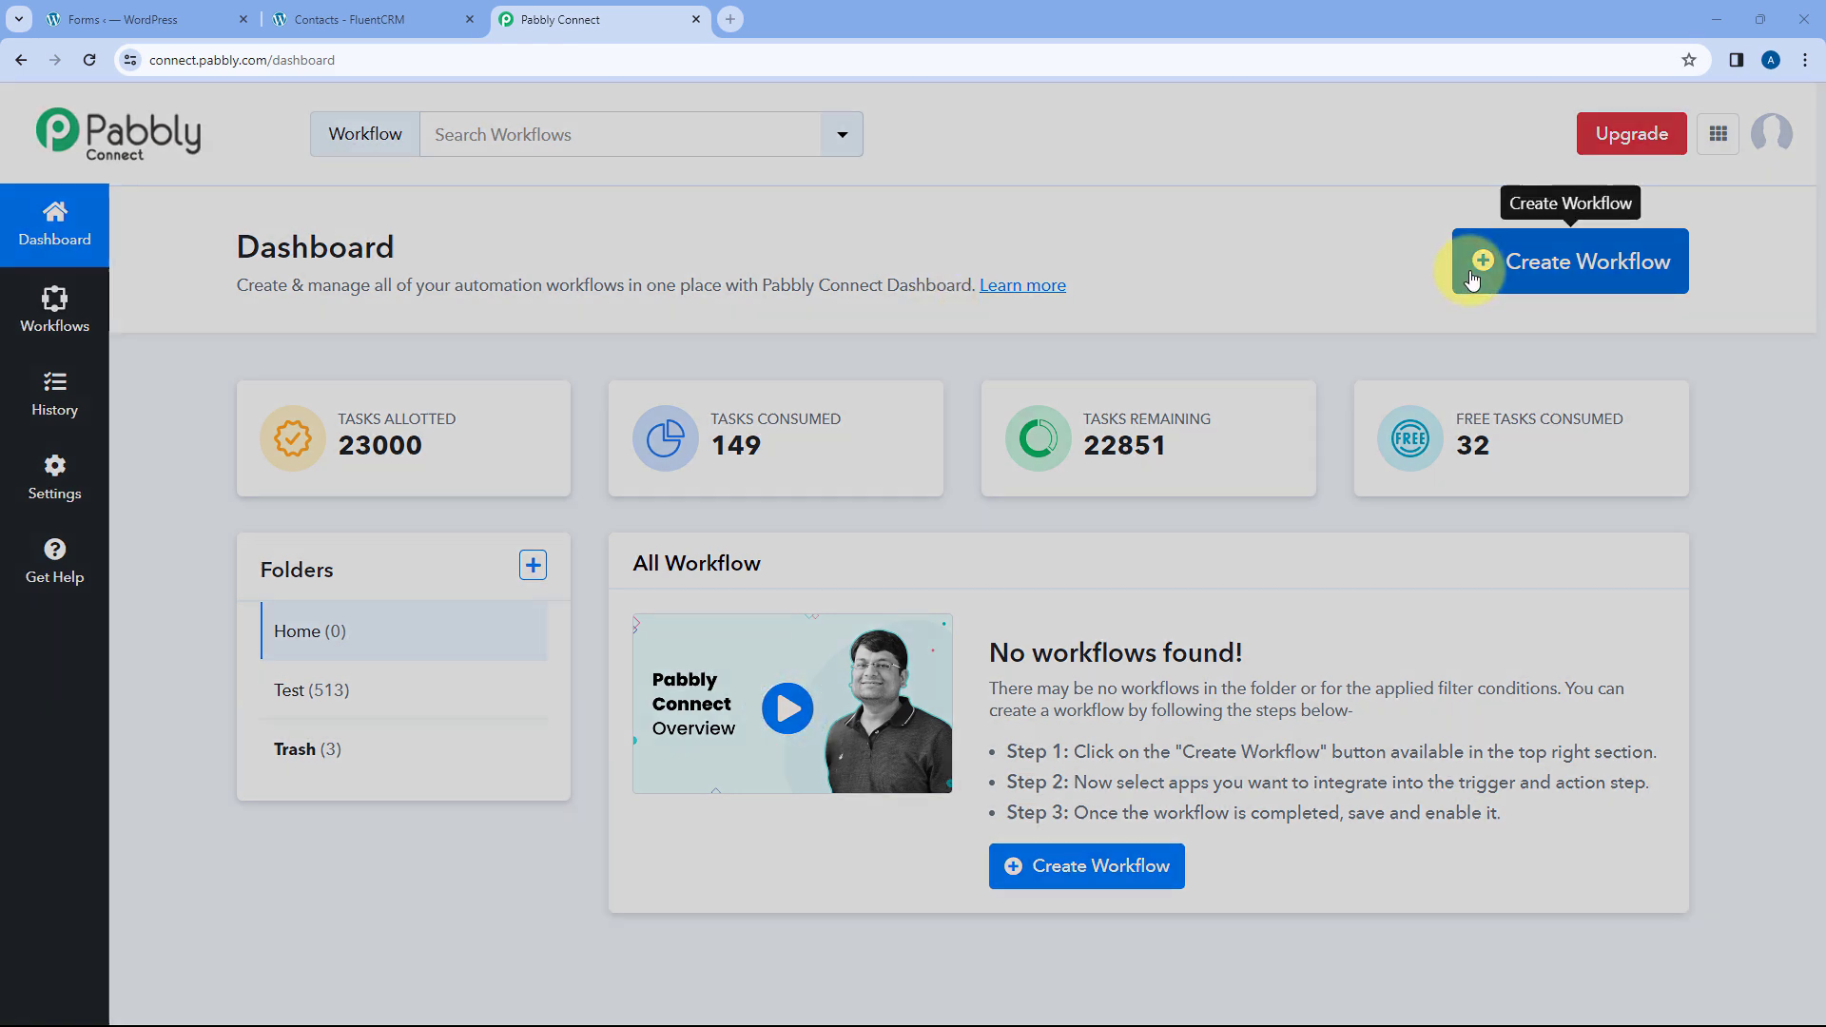
pyautogui.click(921, 503)
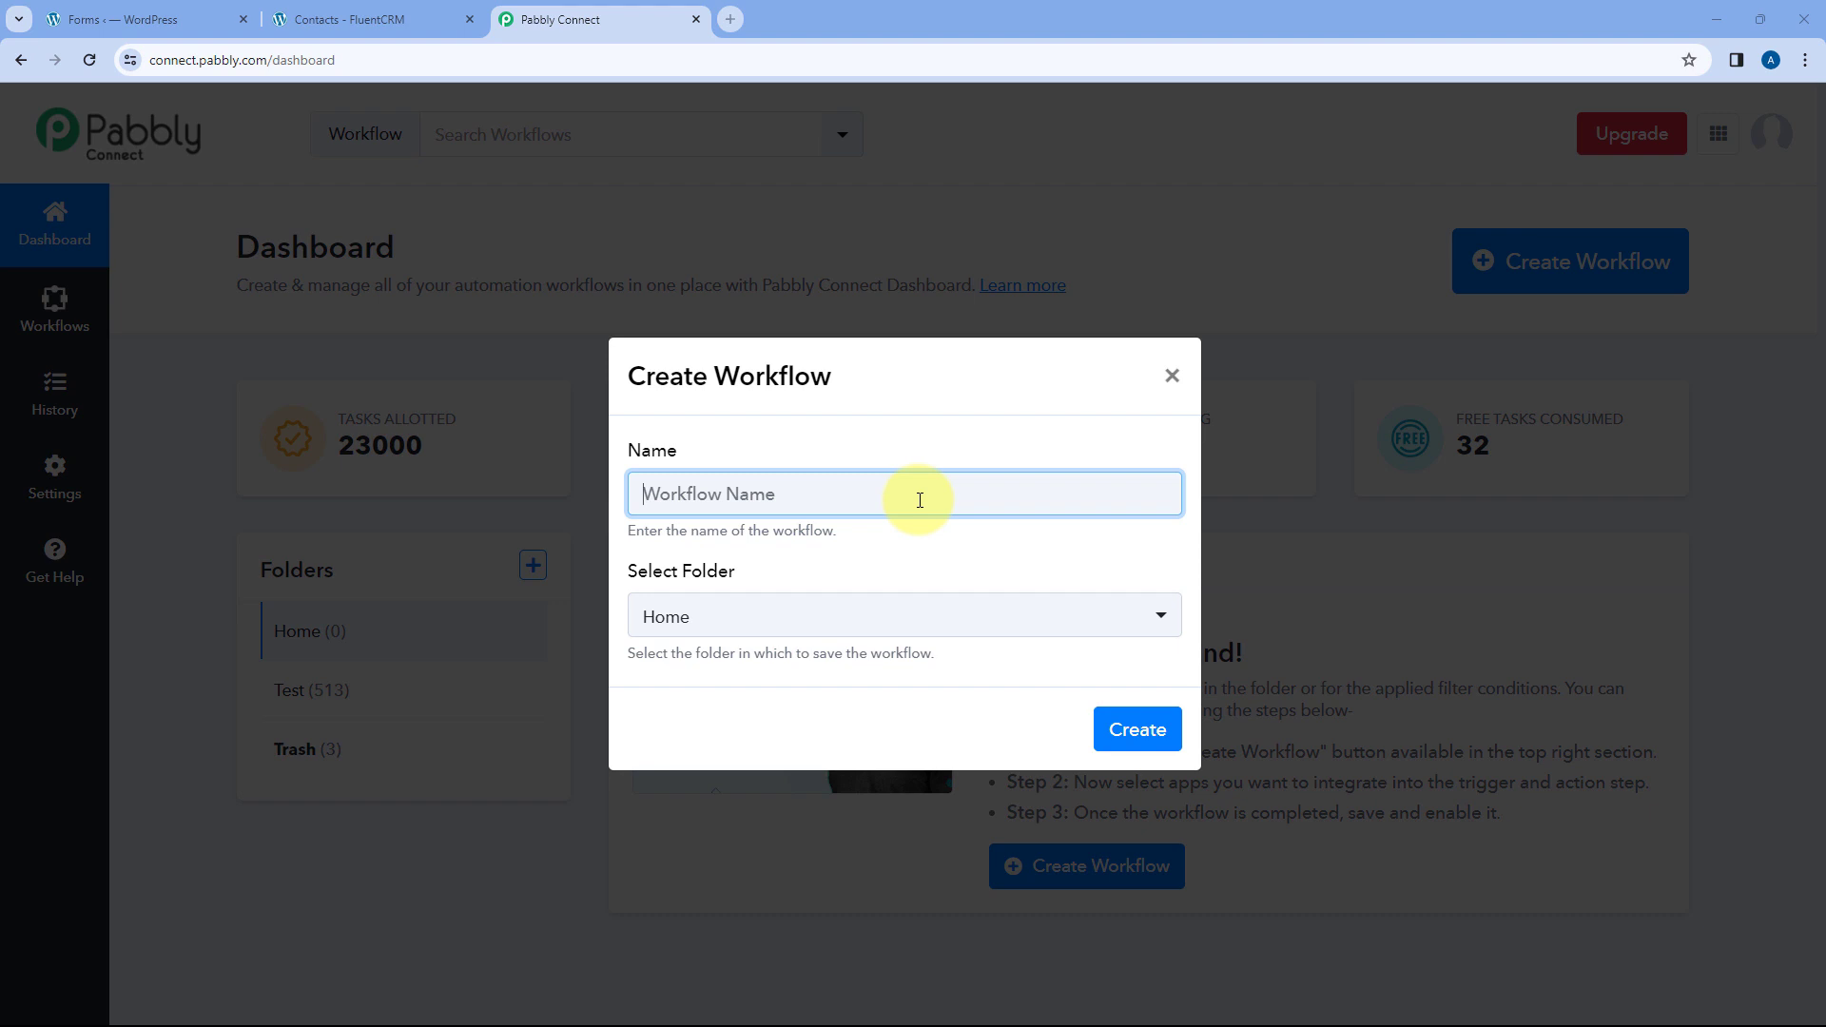
pyautogui.write('WS Form to FulentCRM')
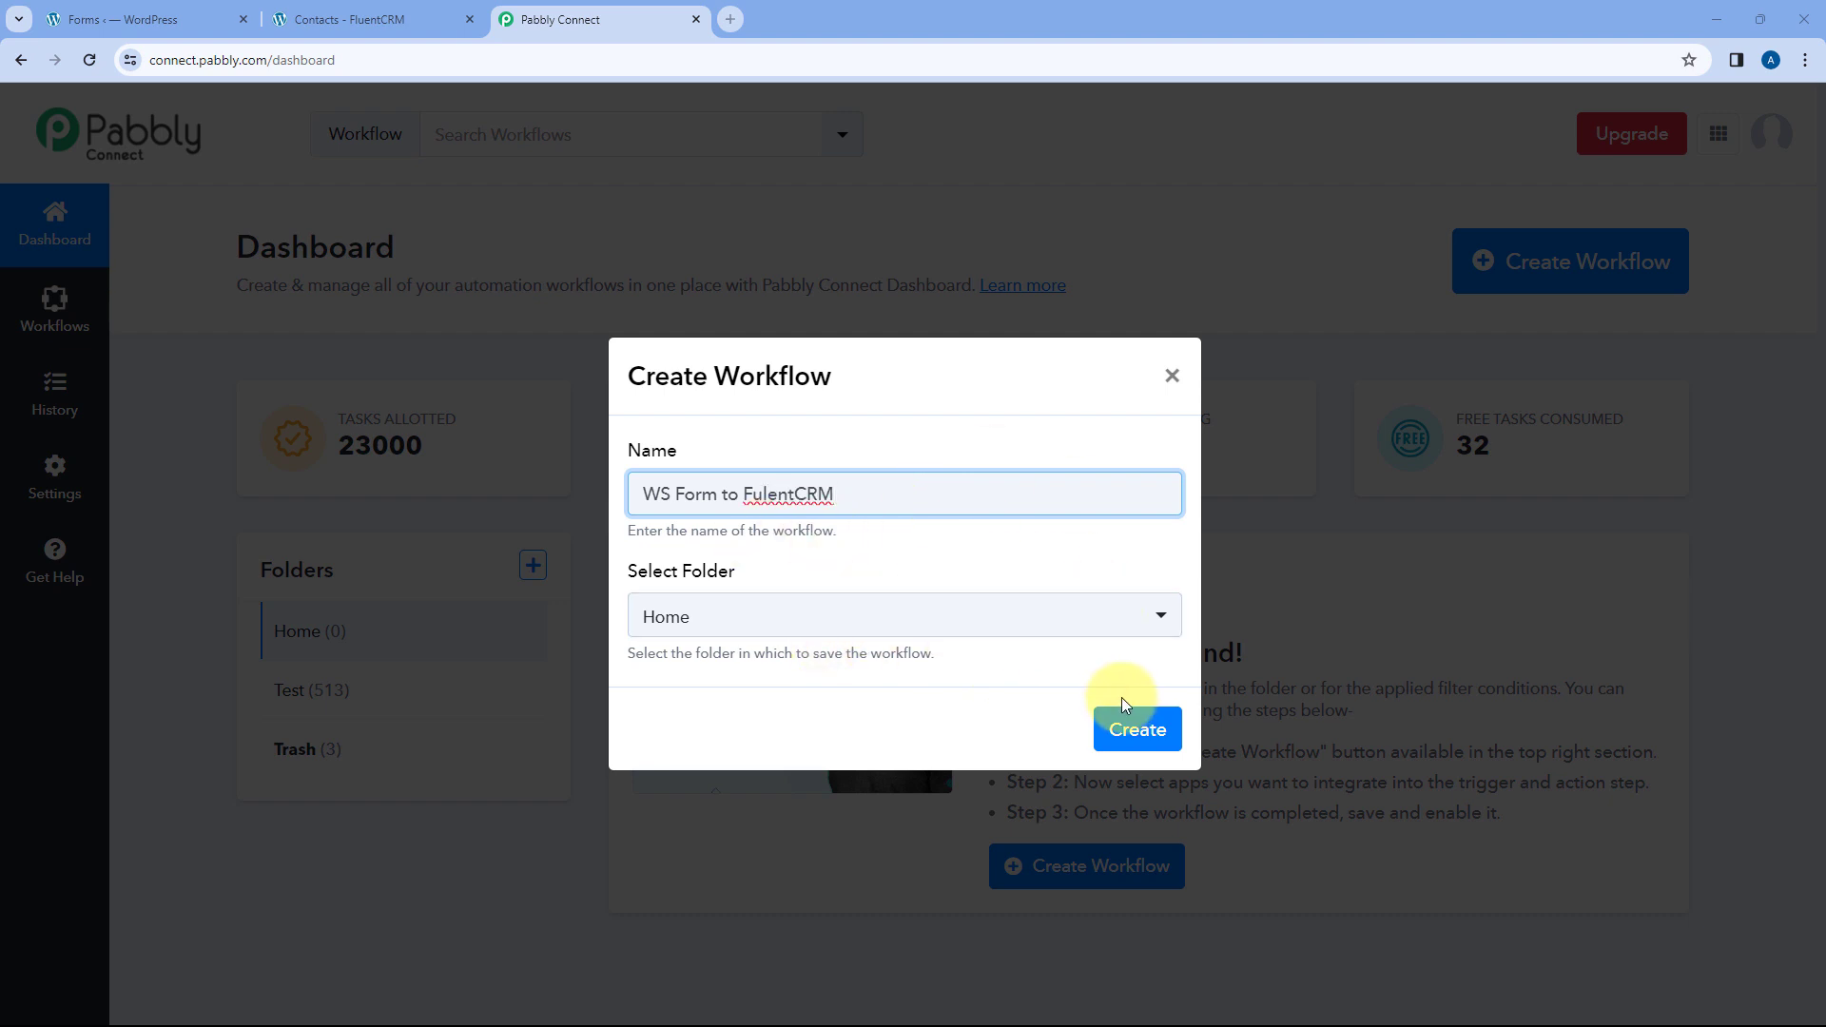
pyautogui.doubleClick(764, 491)
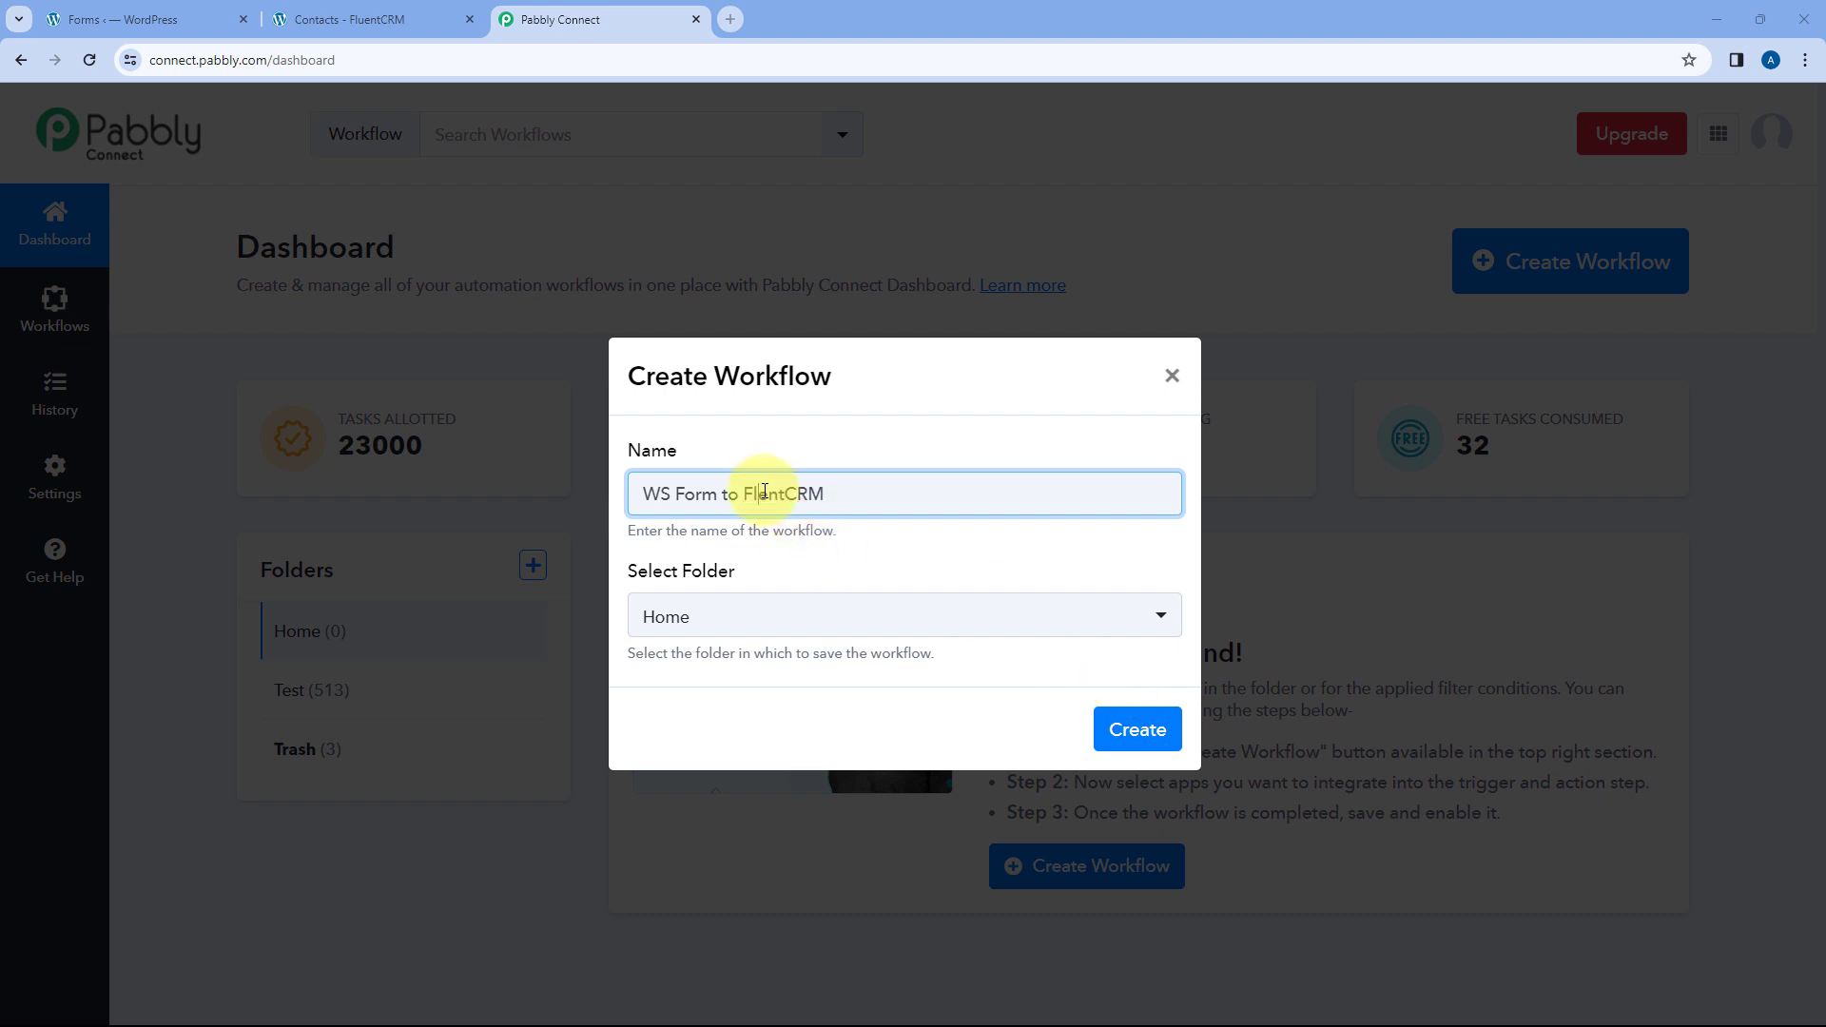
pyautogui.write('FluentCRM')
pyautogui.click(1125, 737)
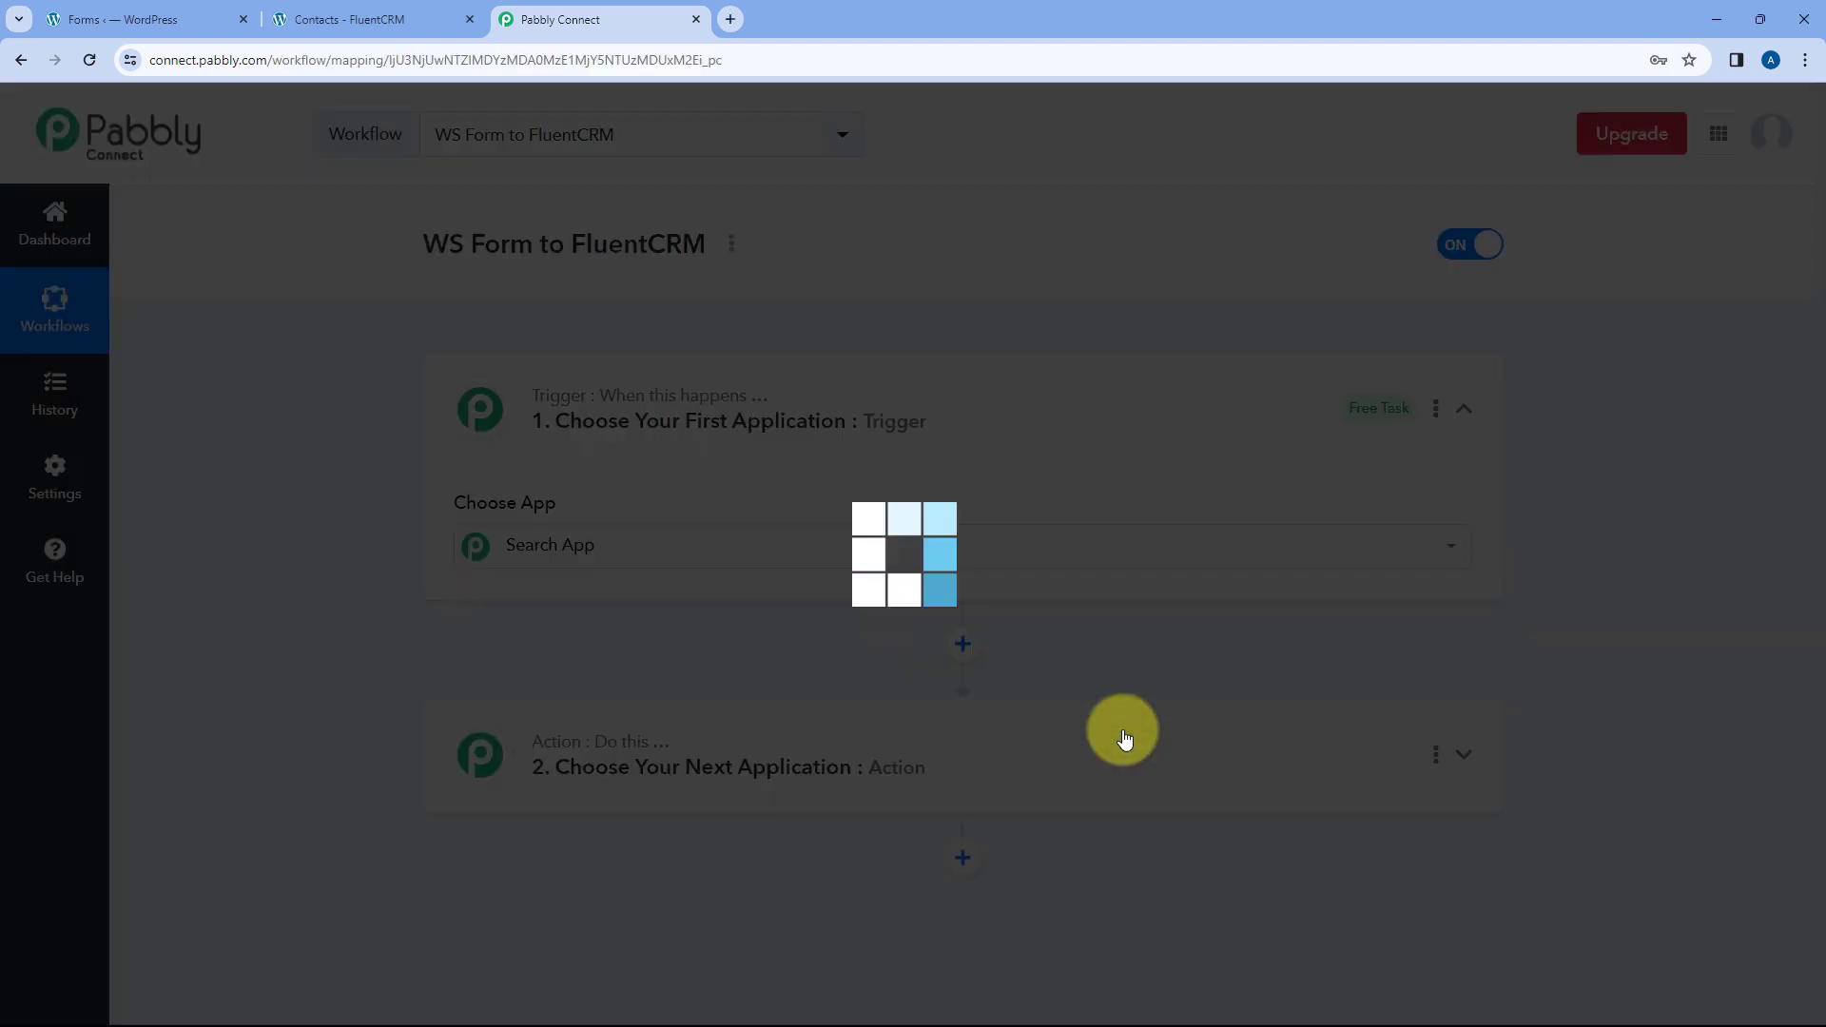
pyautogui.click(915, 439)
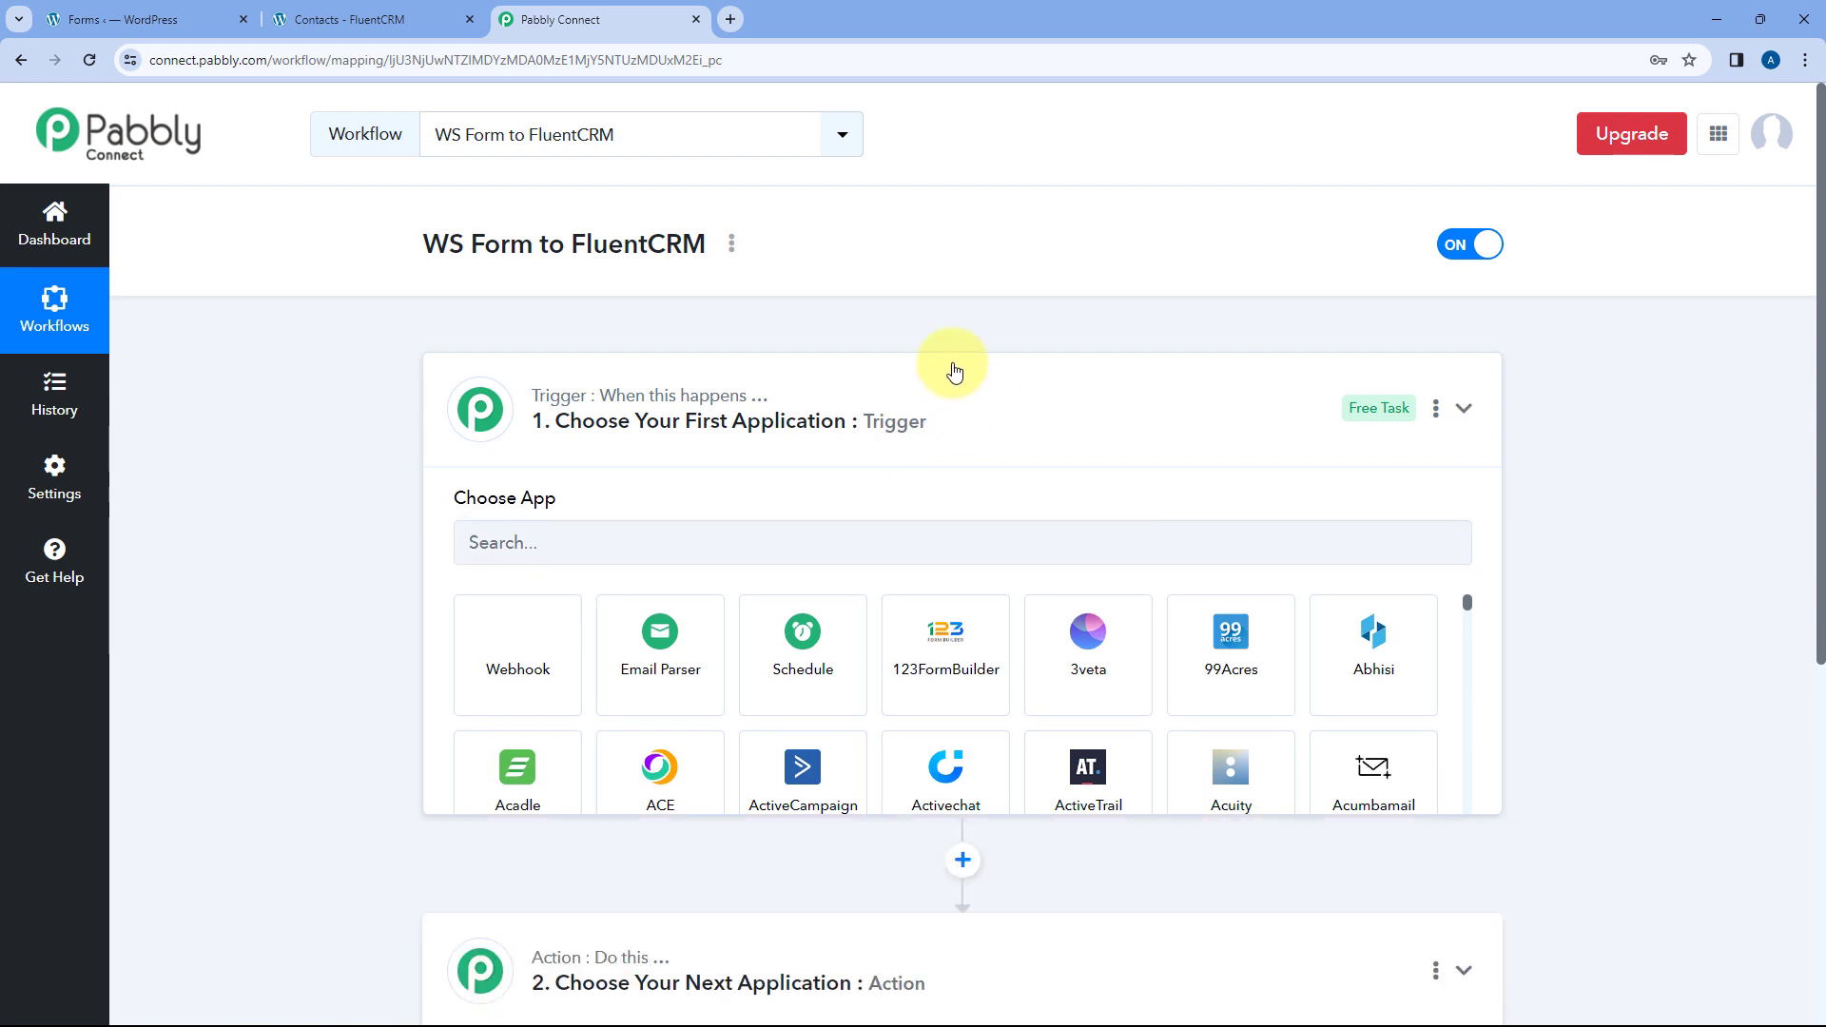
pyautogui.scroll(-1, 373, 458)
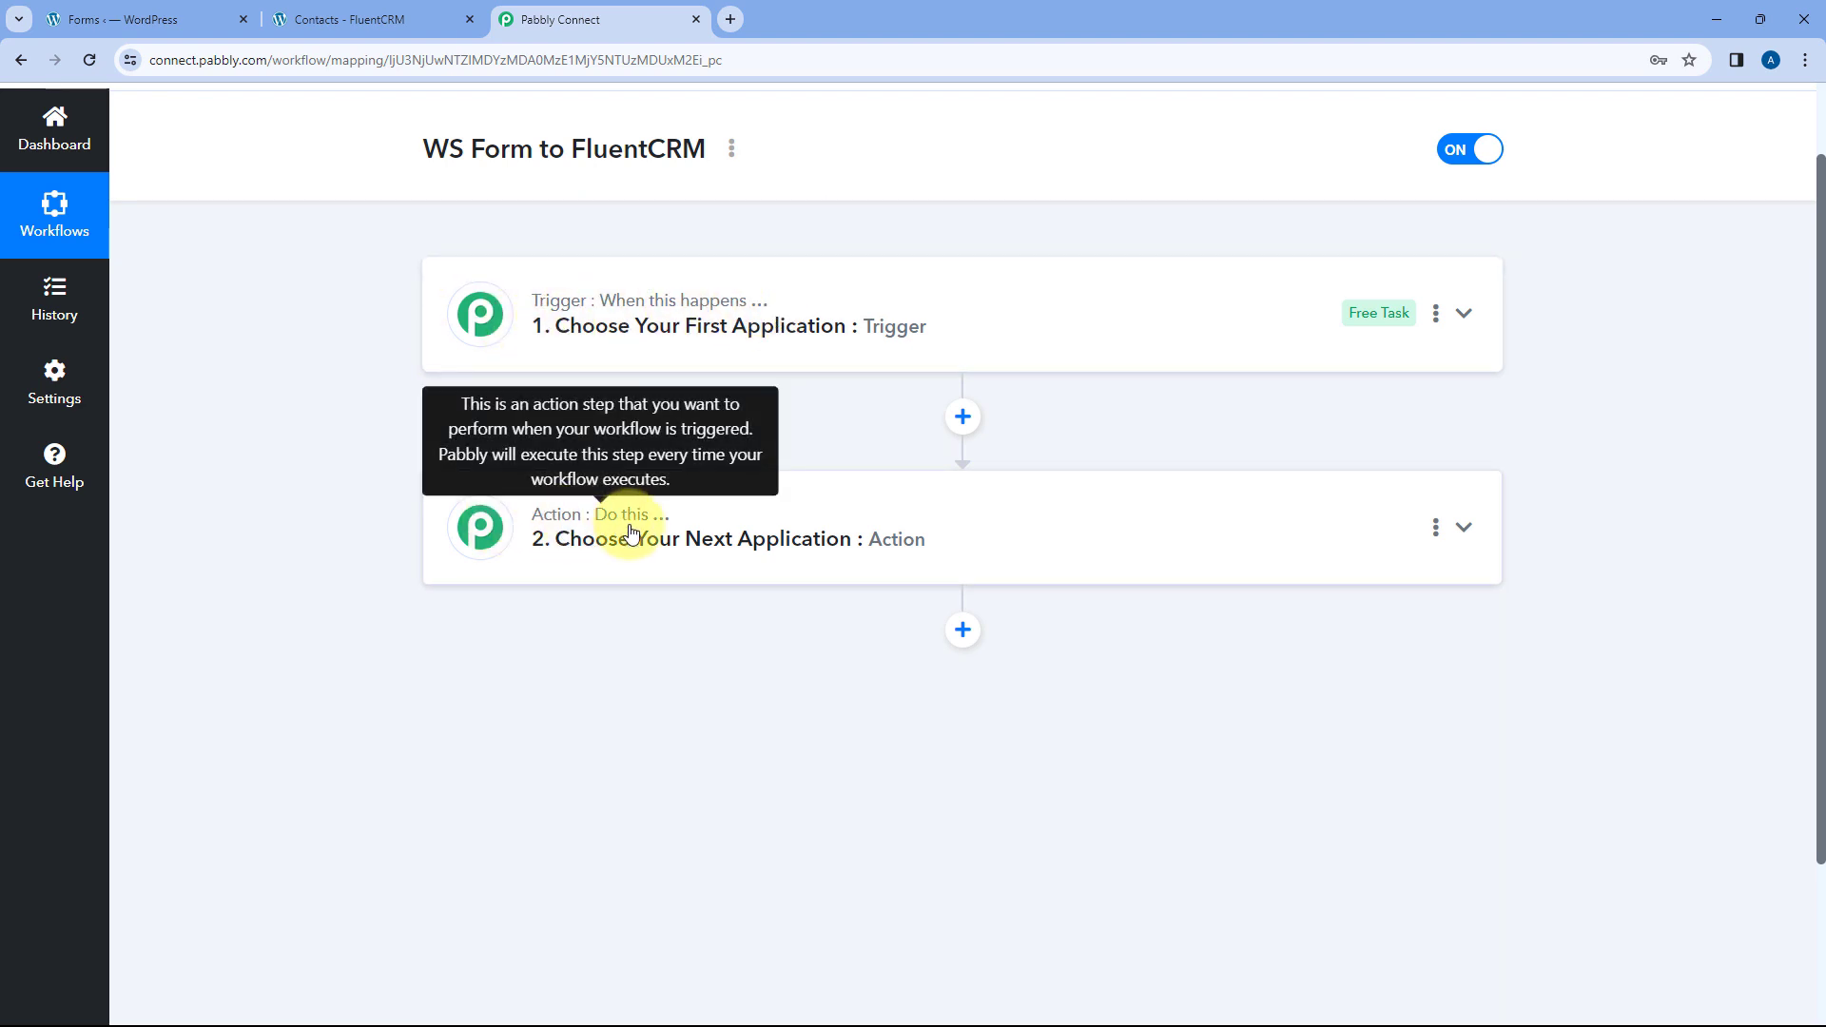
pyautogui.click(874, 291)
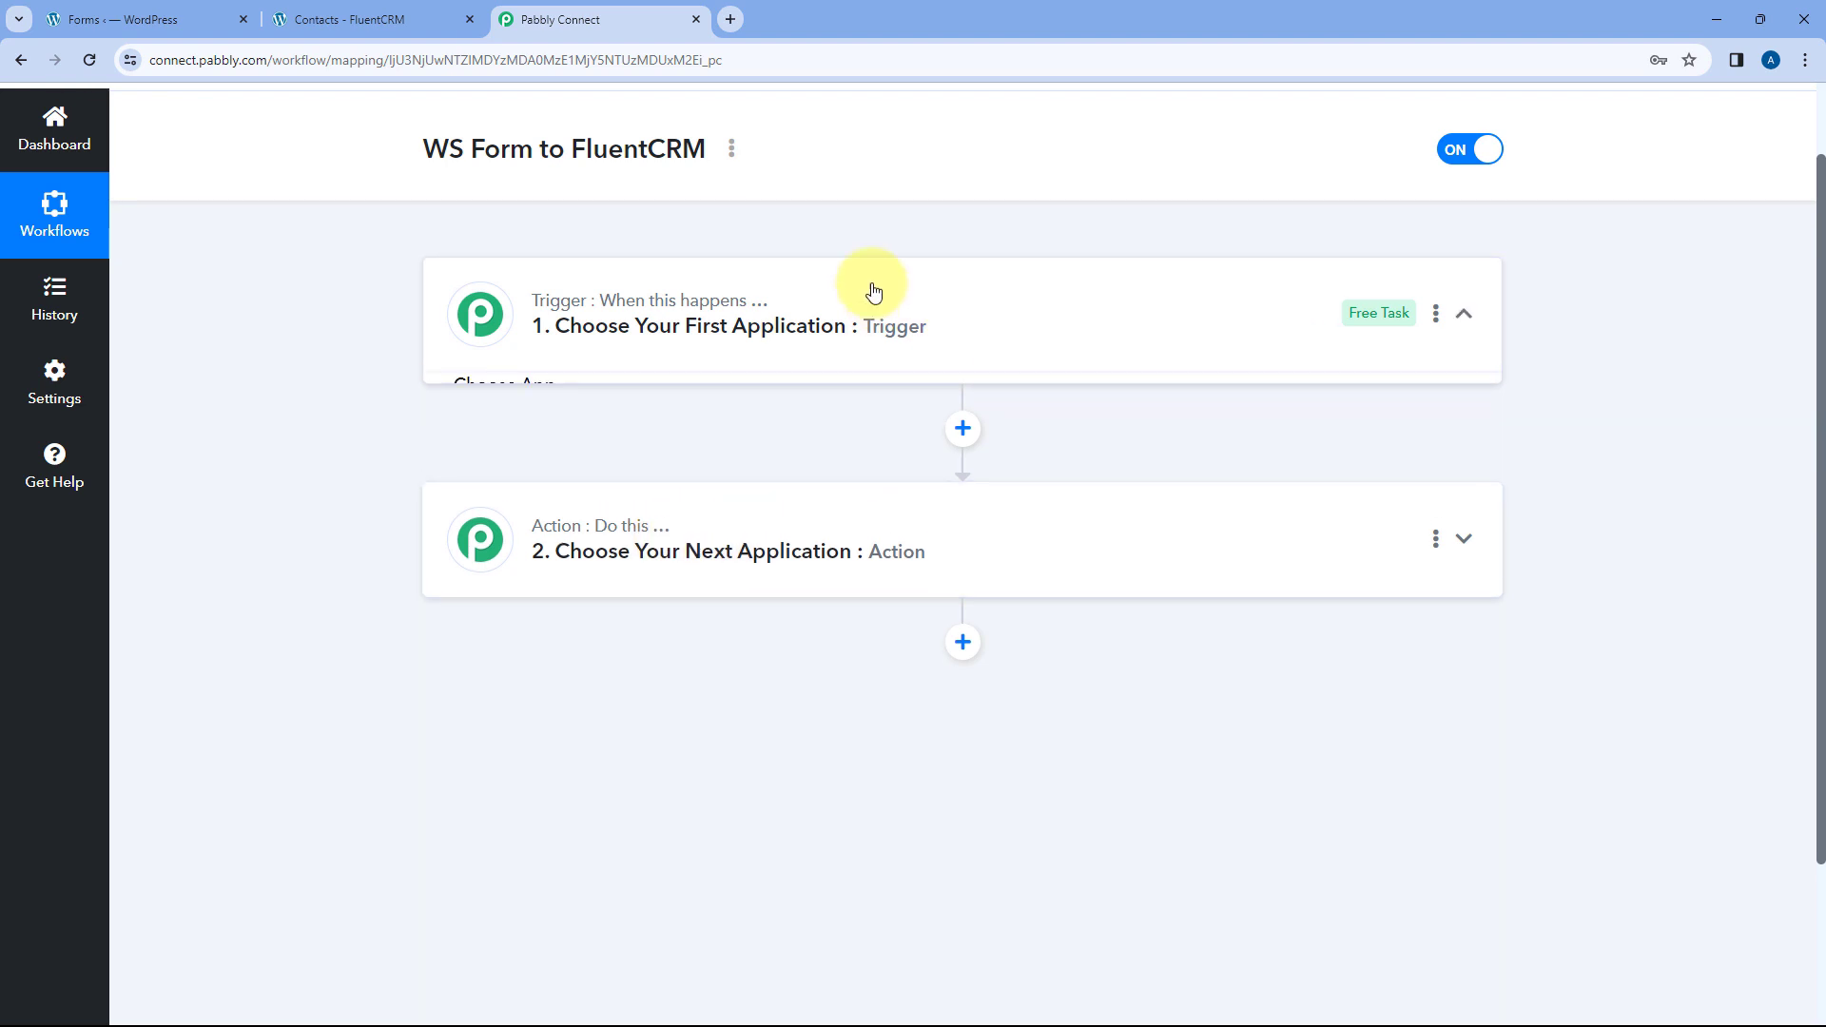
pyautogui.scroll(-1, 361, 404)
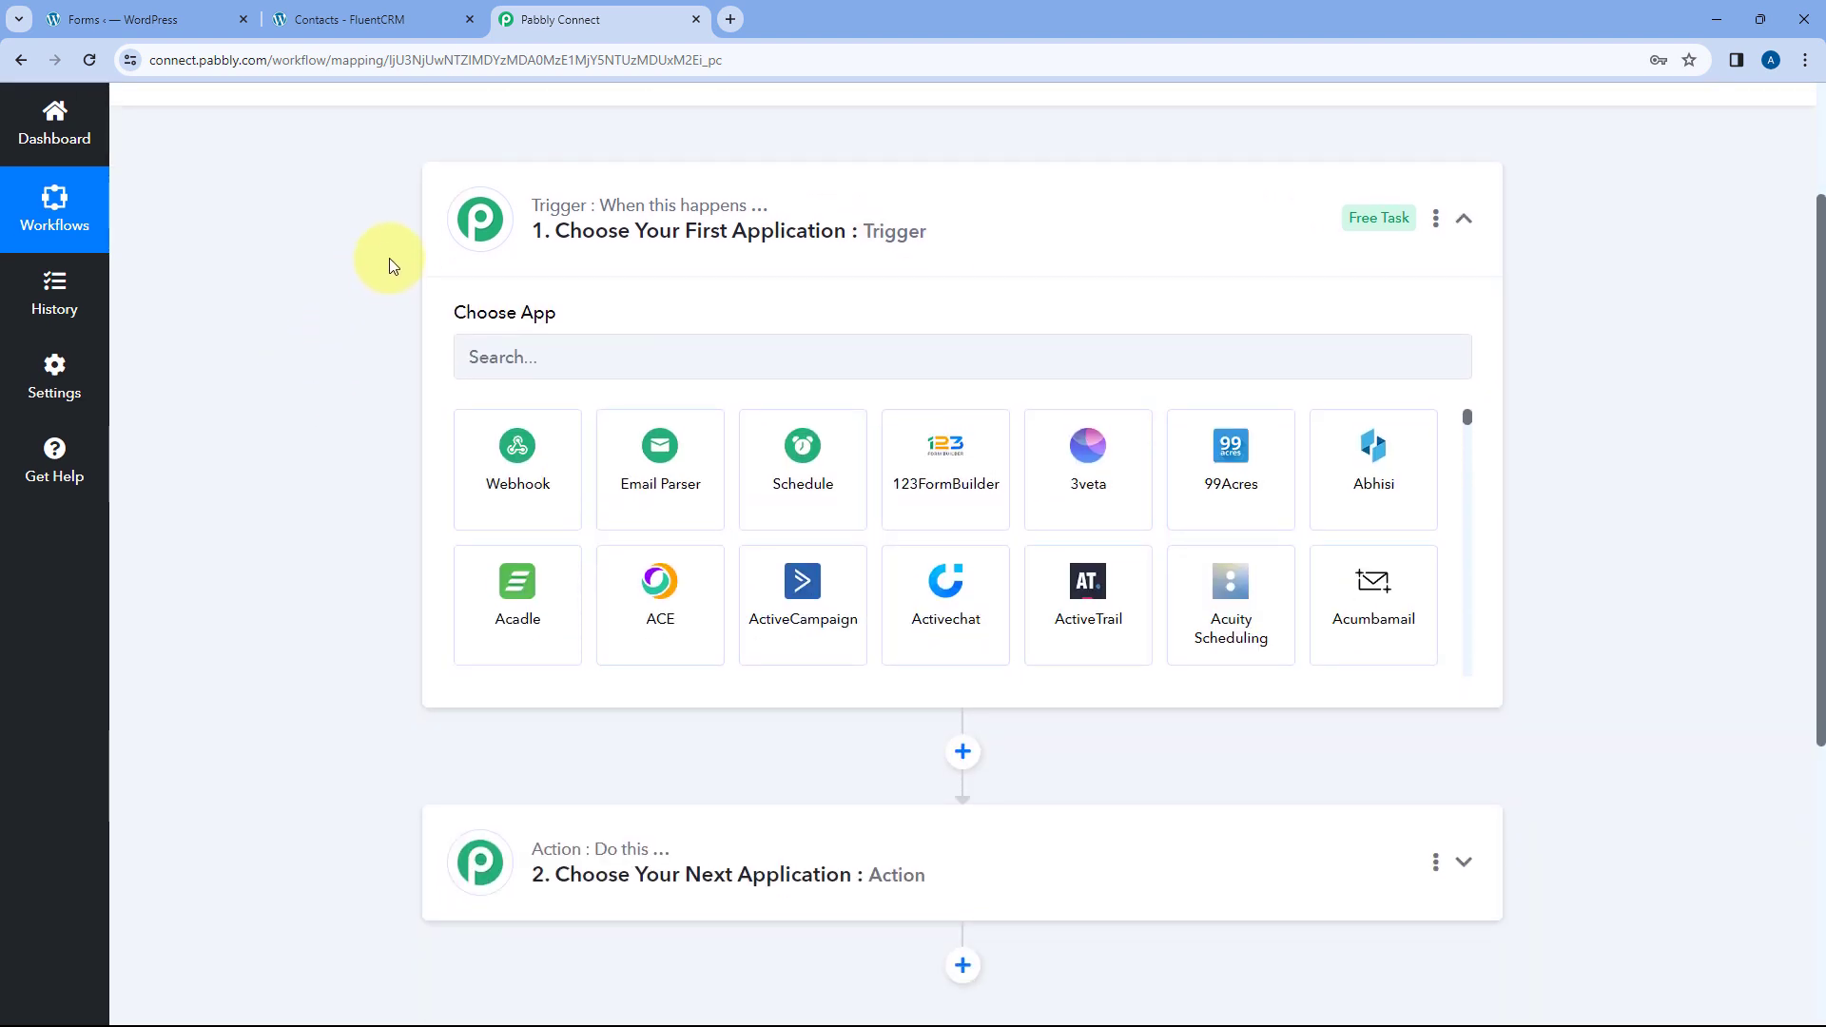
pyautogui.click(177, 17)
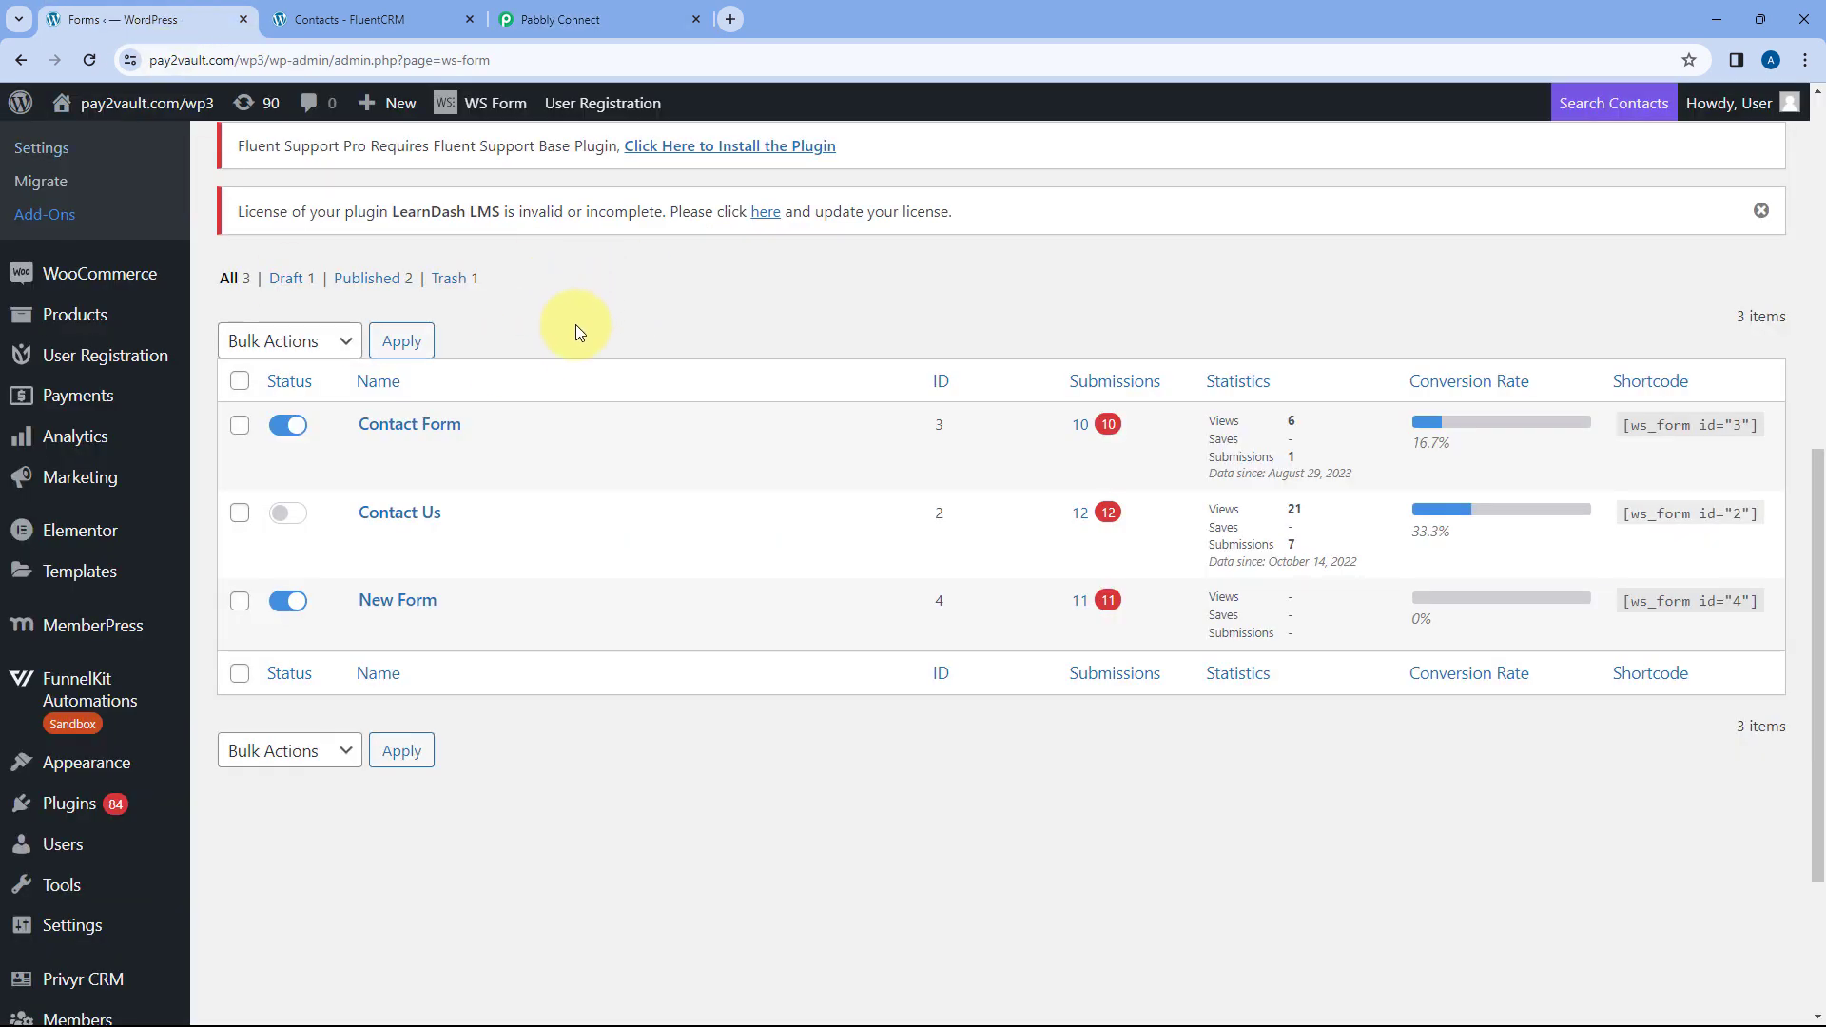
pyautogui.scroll(2, 174, 425)
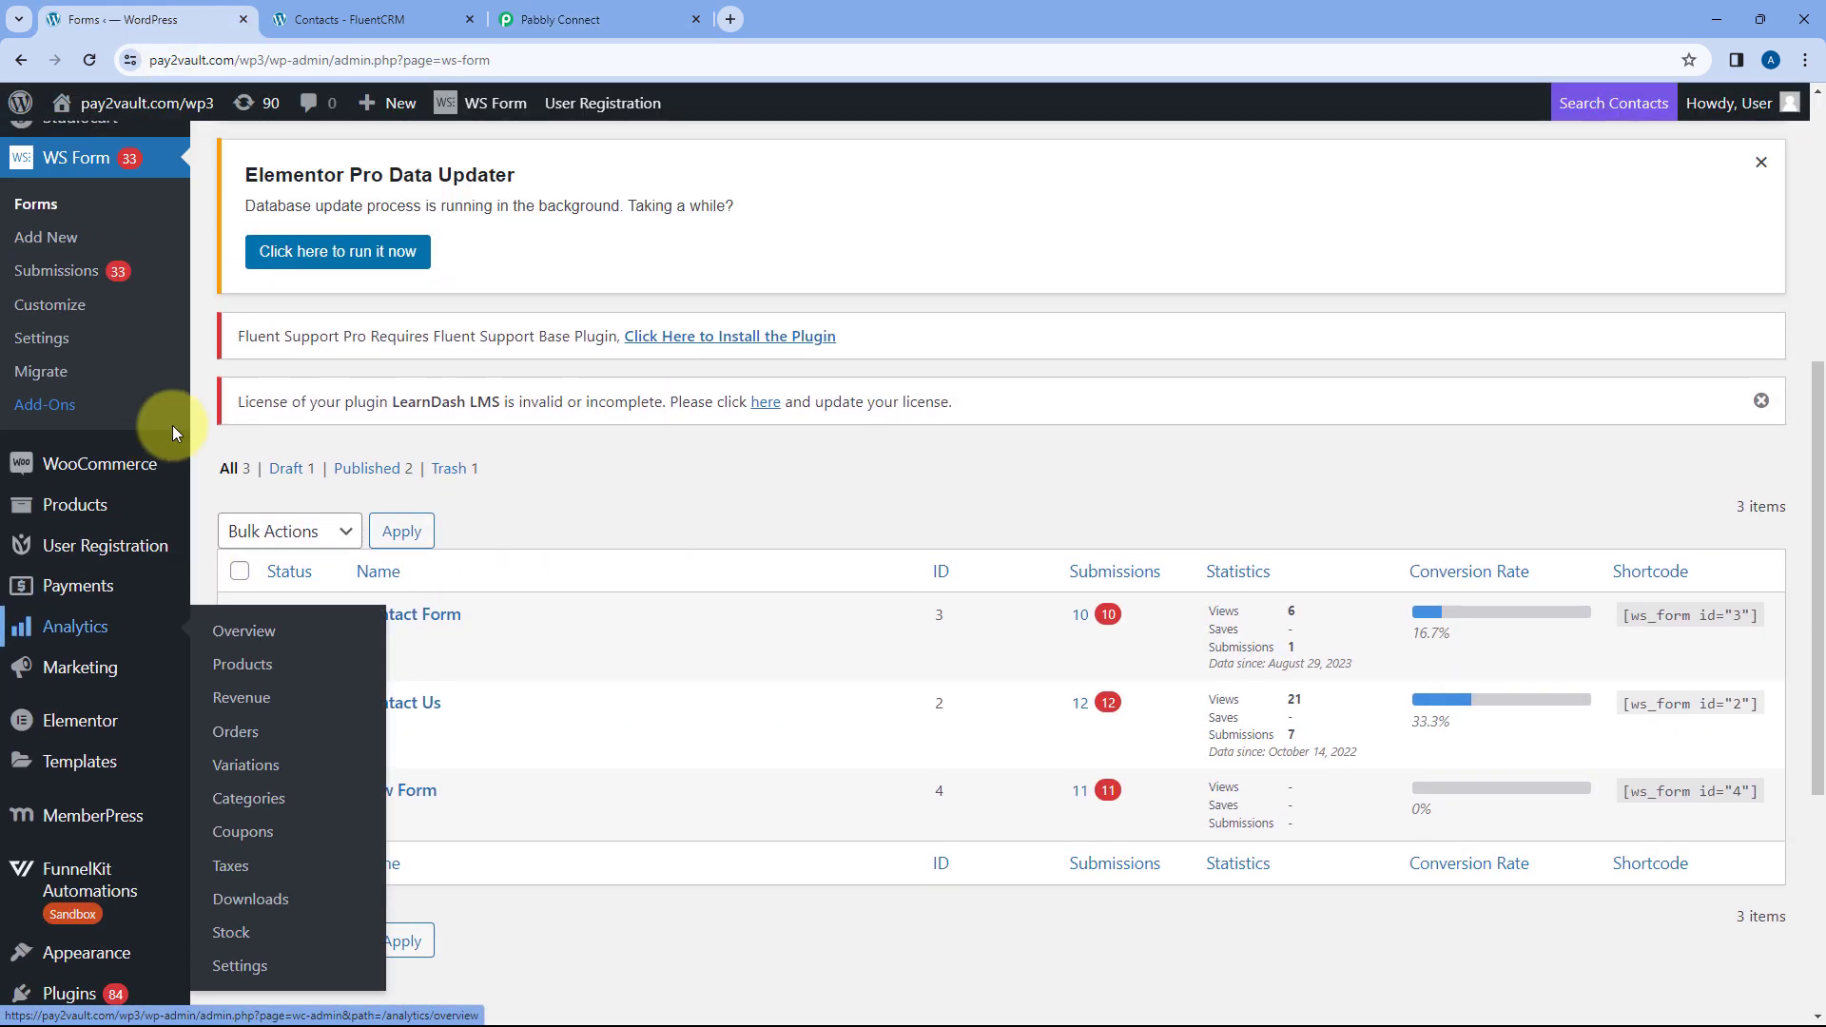
pyautogui.scroll(1, 553, 498)
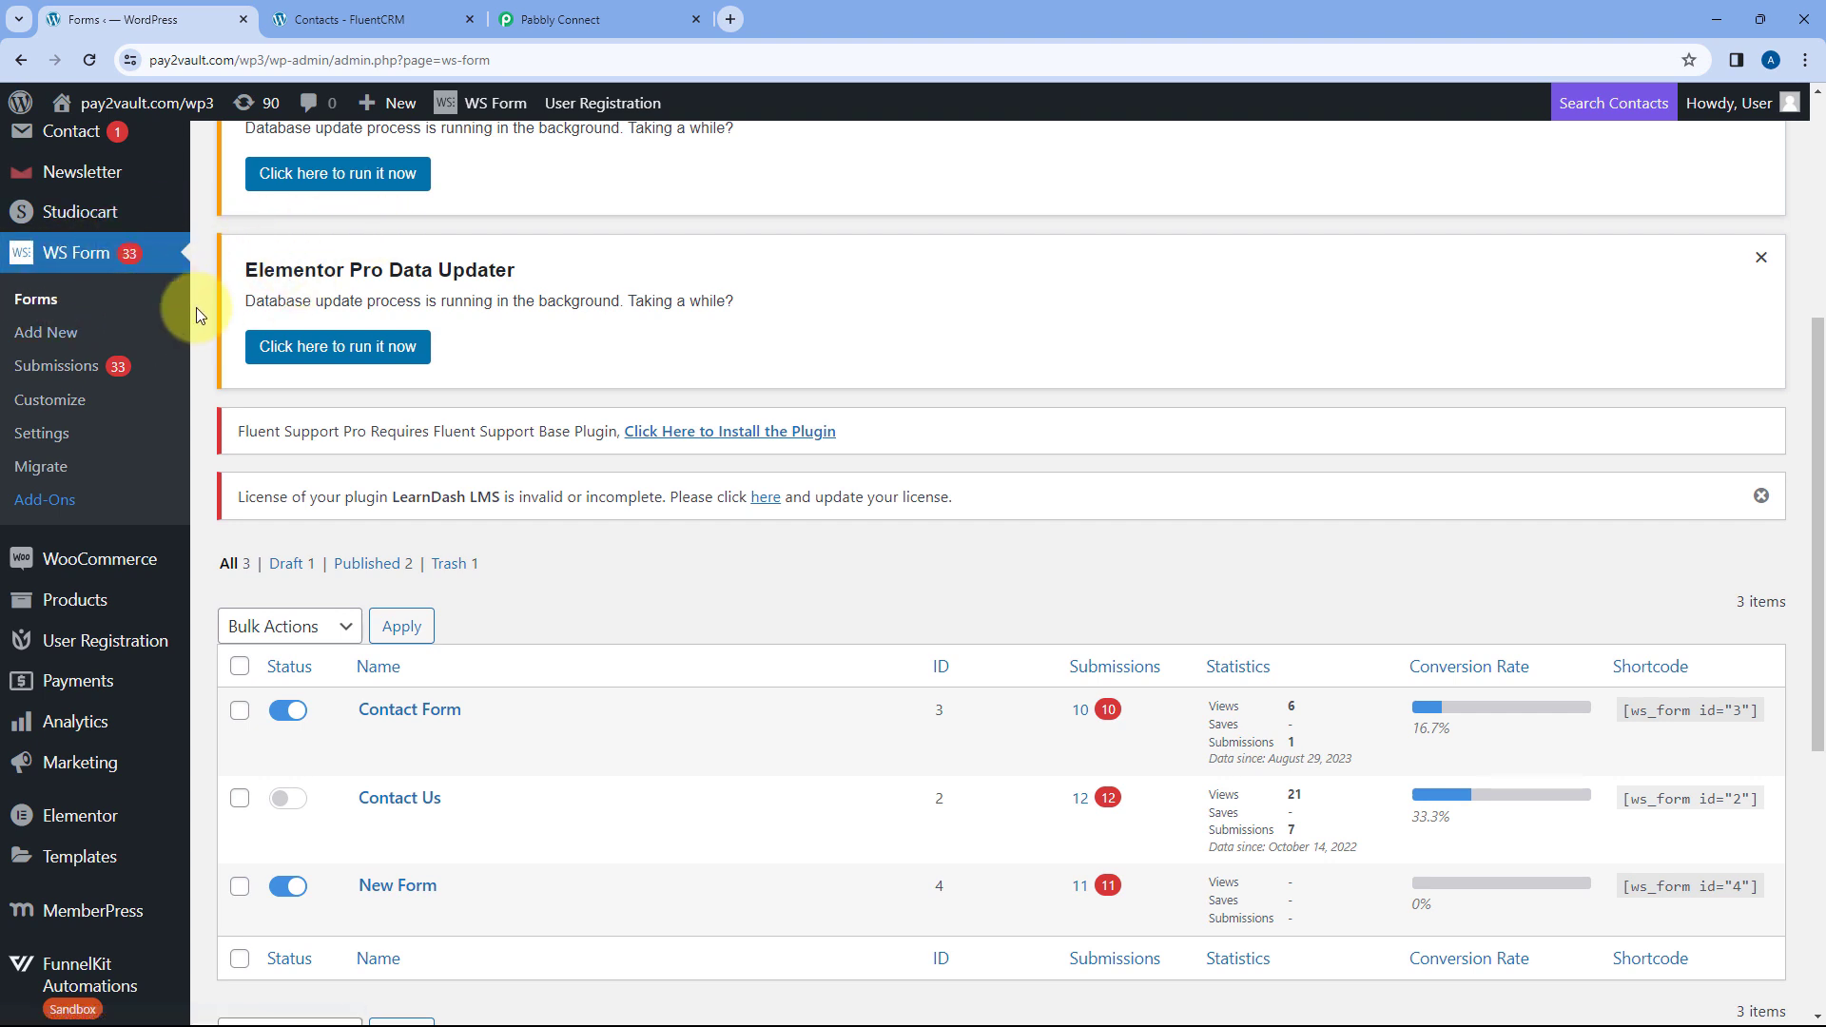
pyautogui.scroll(-1, 574, 548)
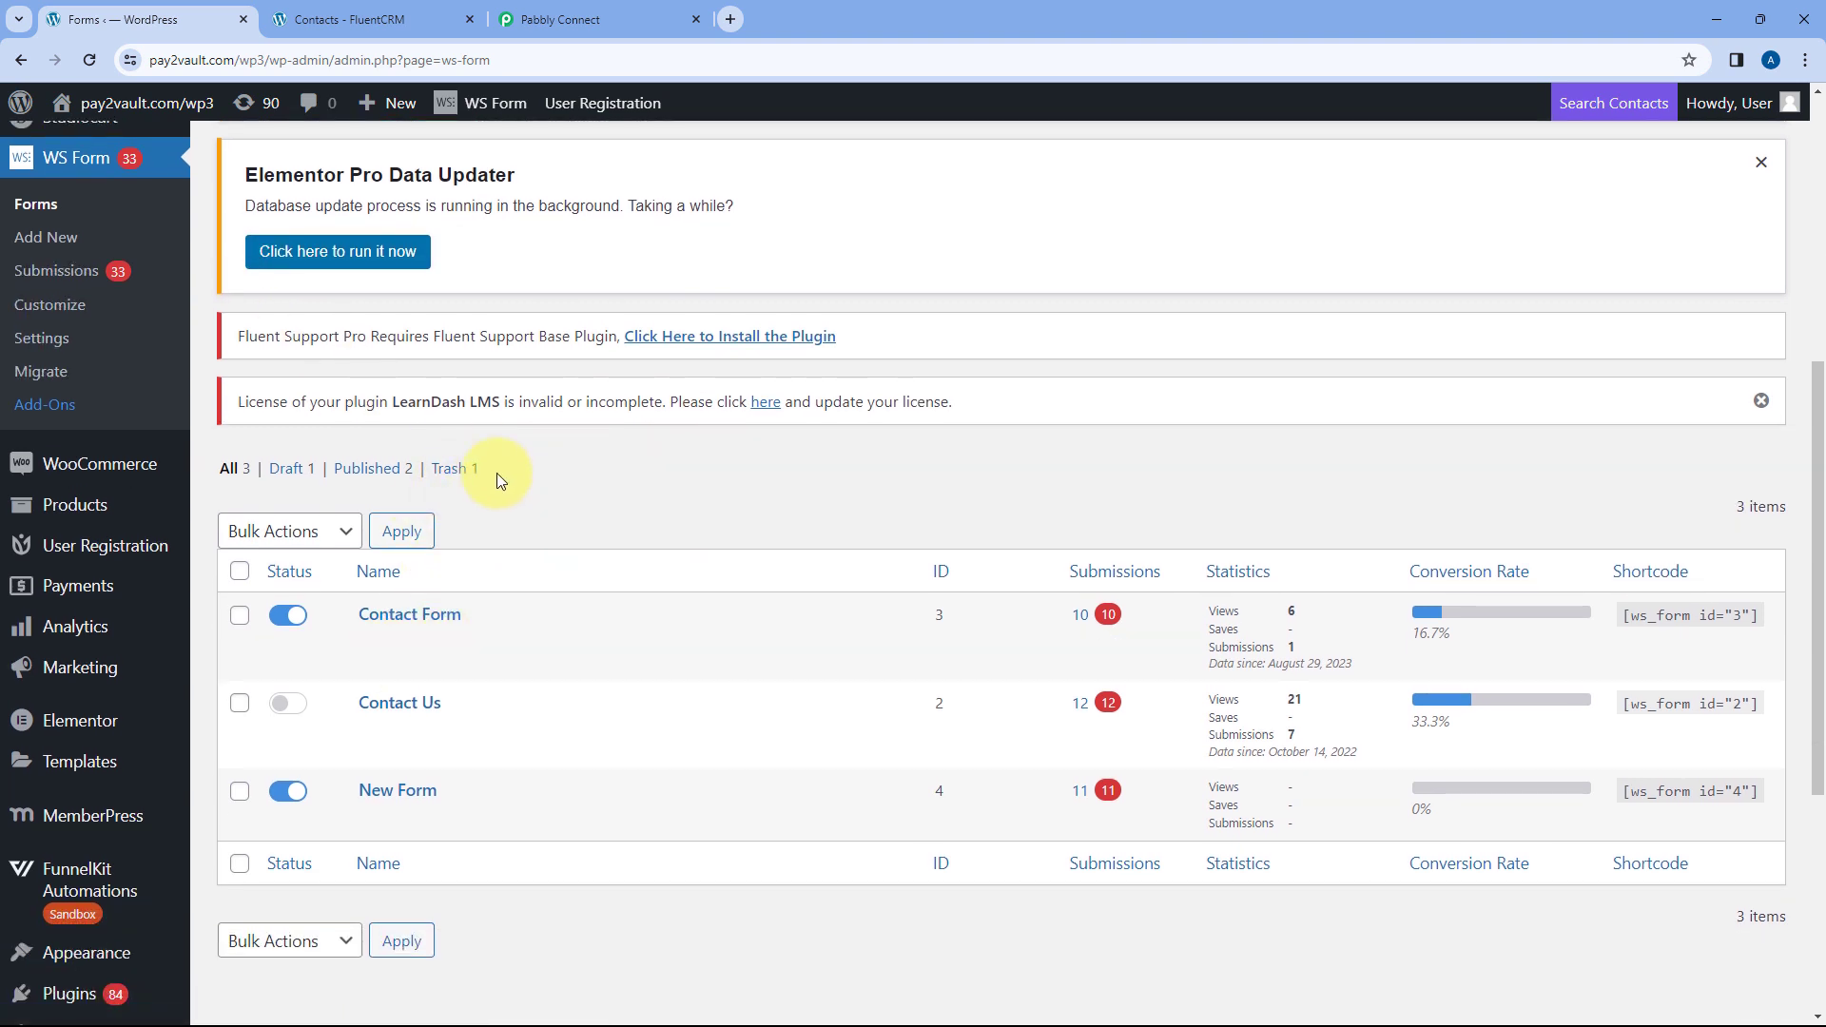
pyautogui.click(375, 19)
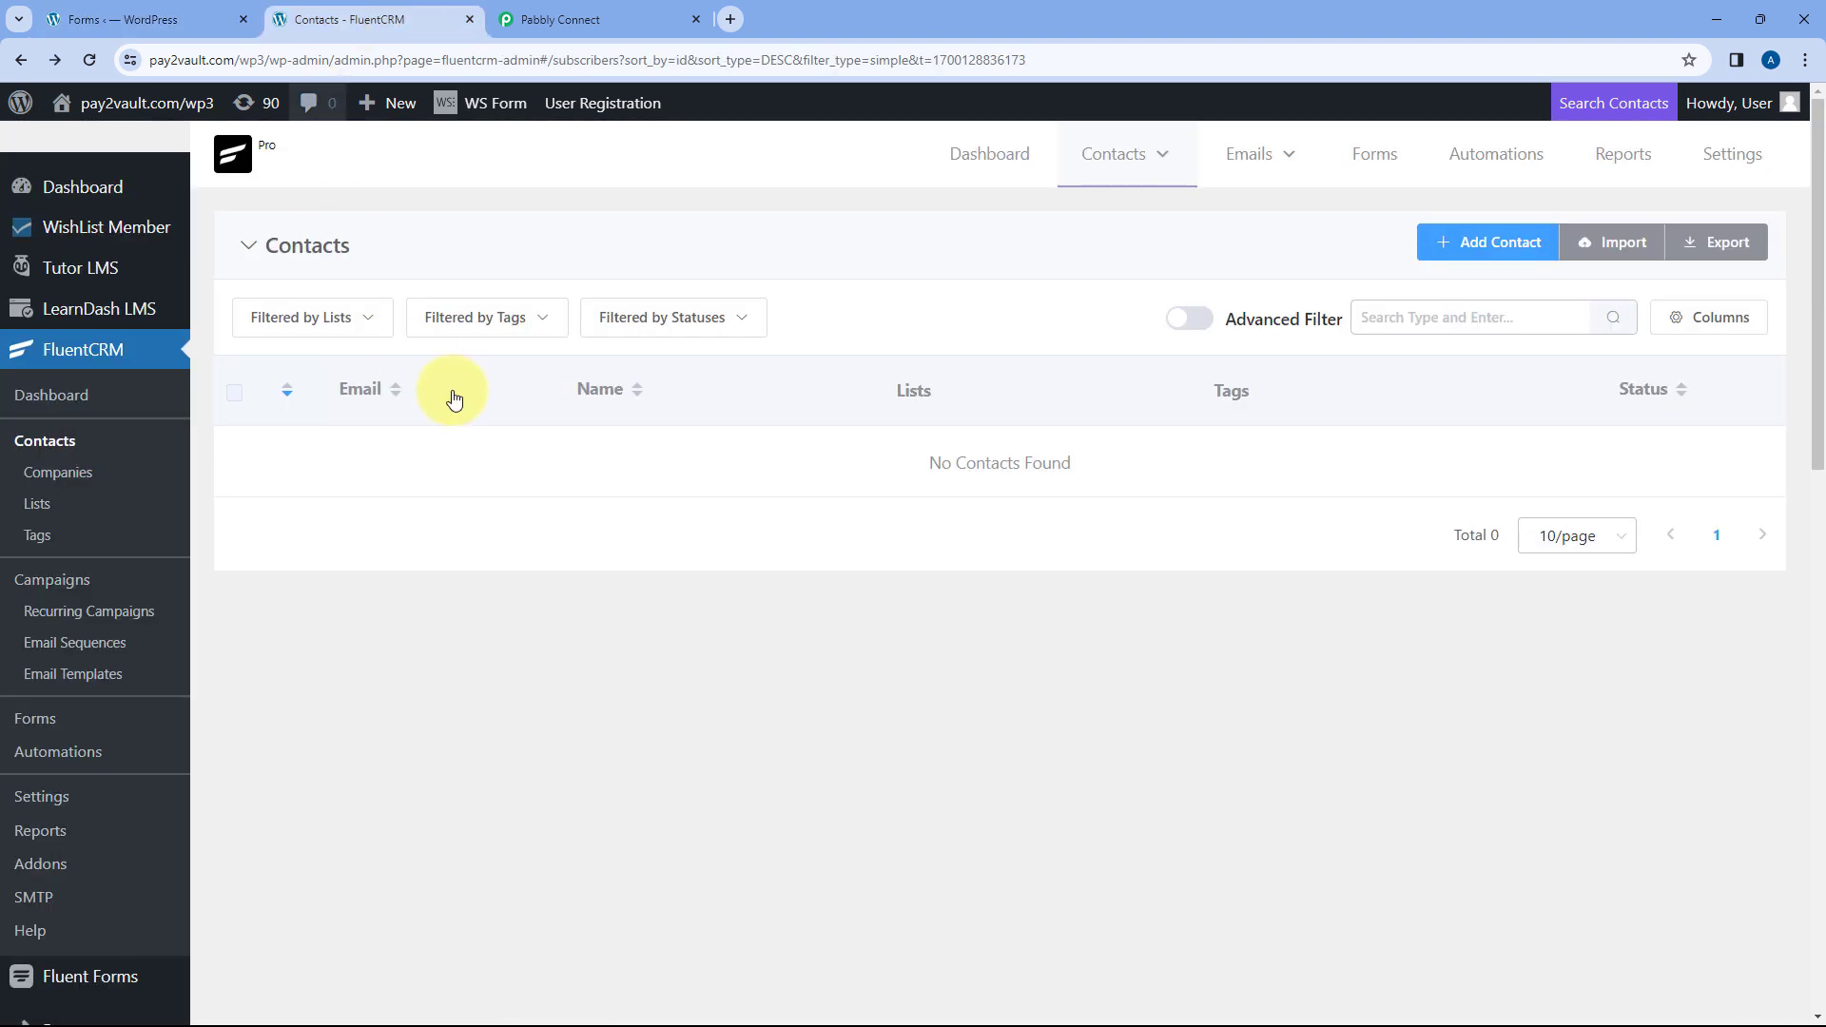
pyautogui.click(140, 7)
pyautogui.scroll(-1, 428, 537)
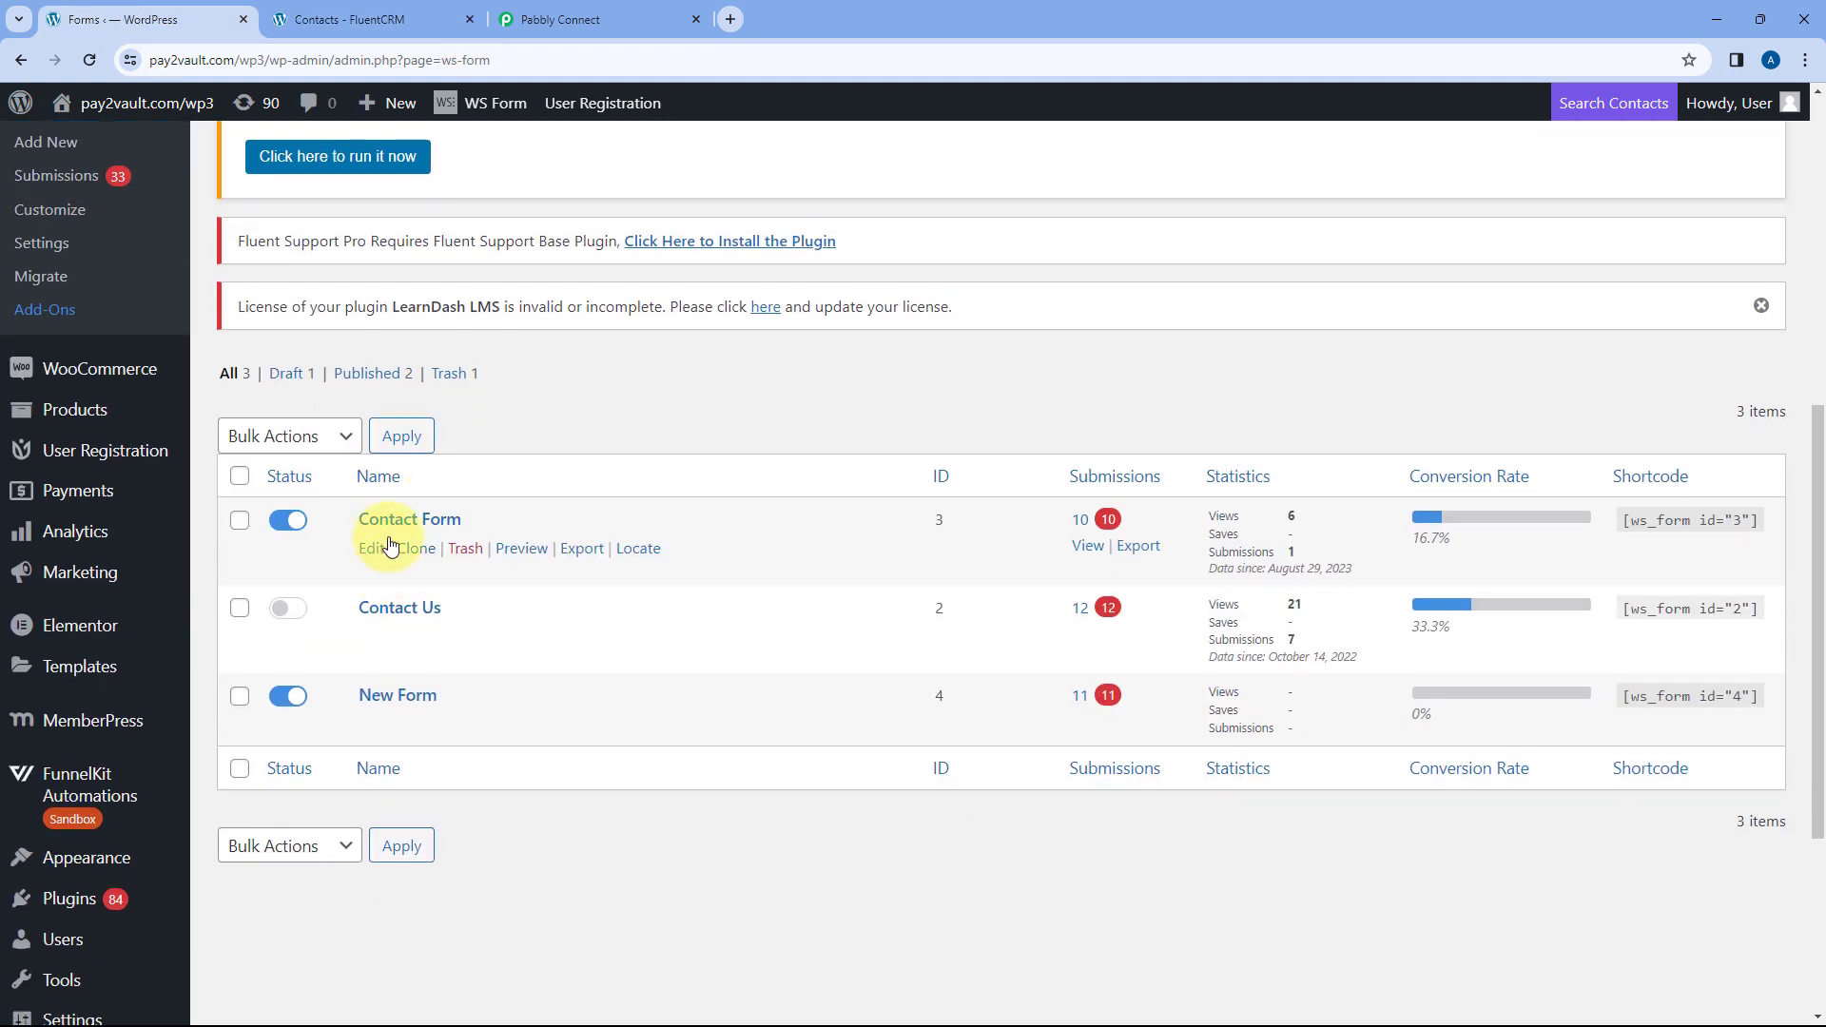
pyautogui.click(402, 16)
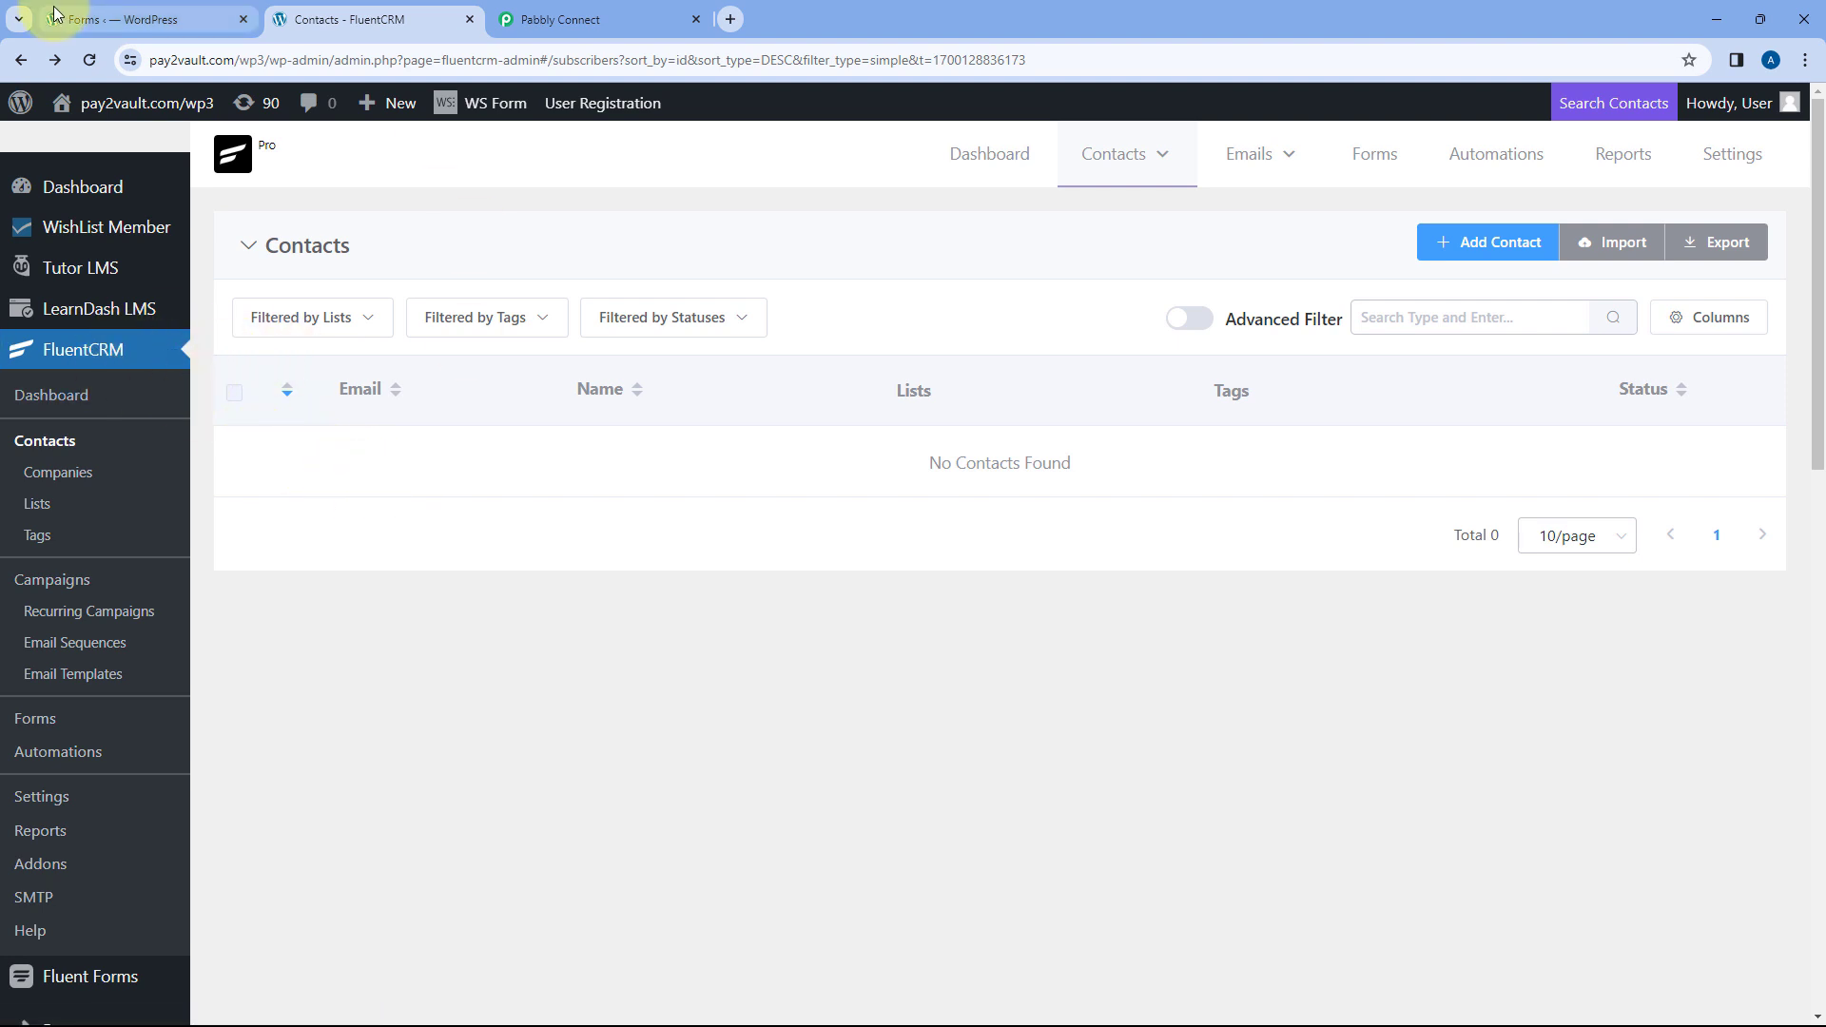
pyautogui.click(143, 19)
pyautogui.click(422, 12)
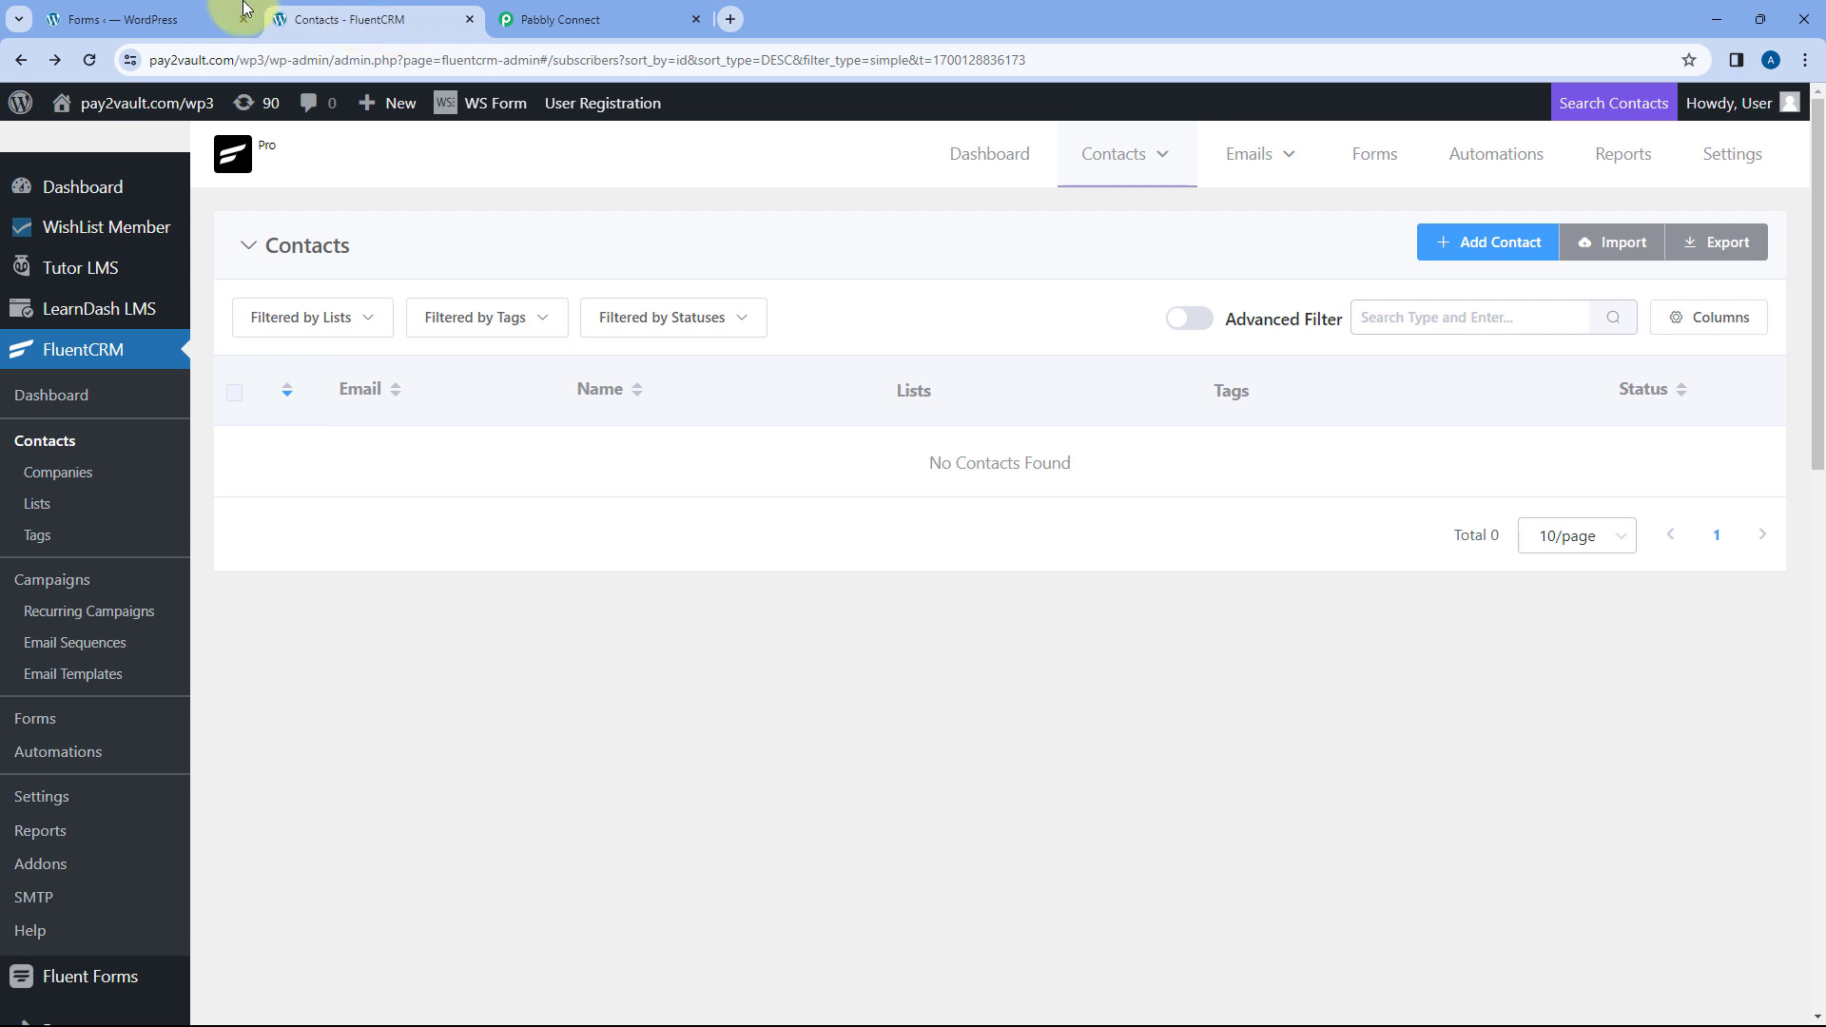
pyautogui.click(607, 19)
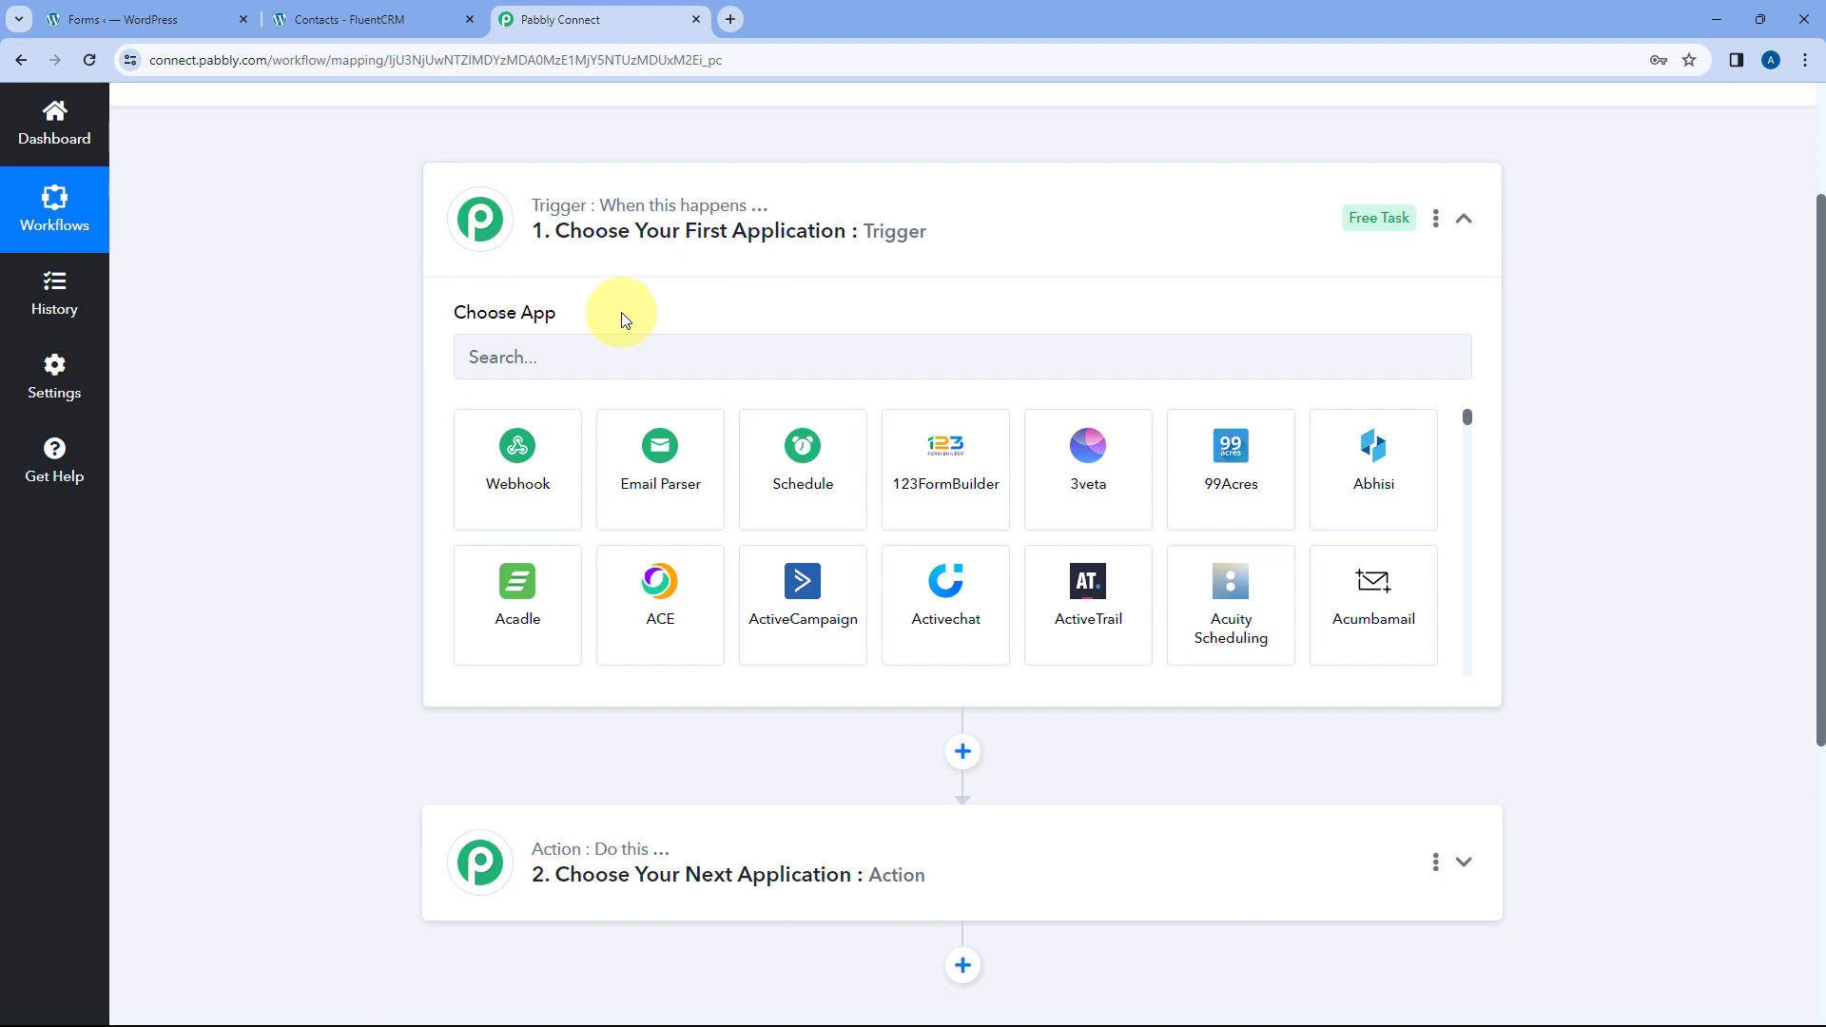
# - Set the trigger app to WS Form with the New Form Submission event
pyautogui.click(559, 357)
pyautogui.write('WS ')
pyautogui.write('Form')
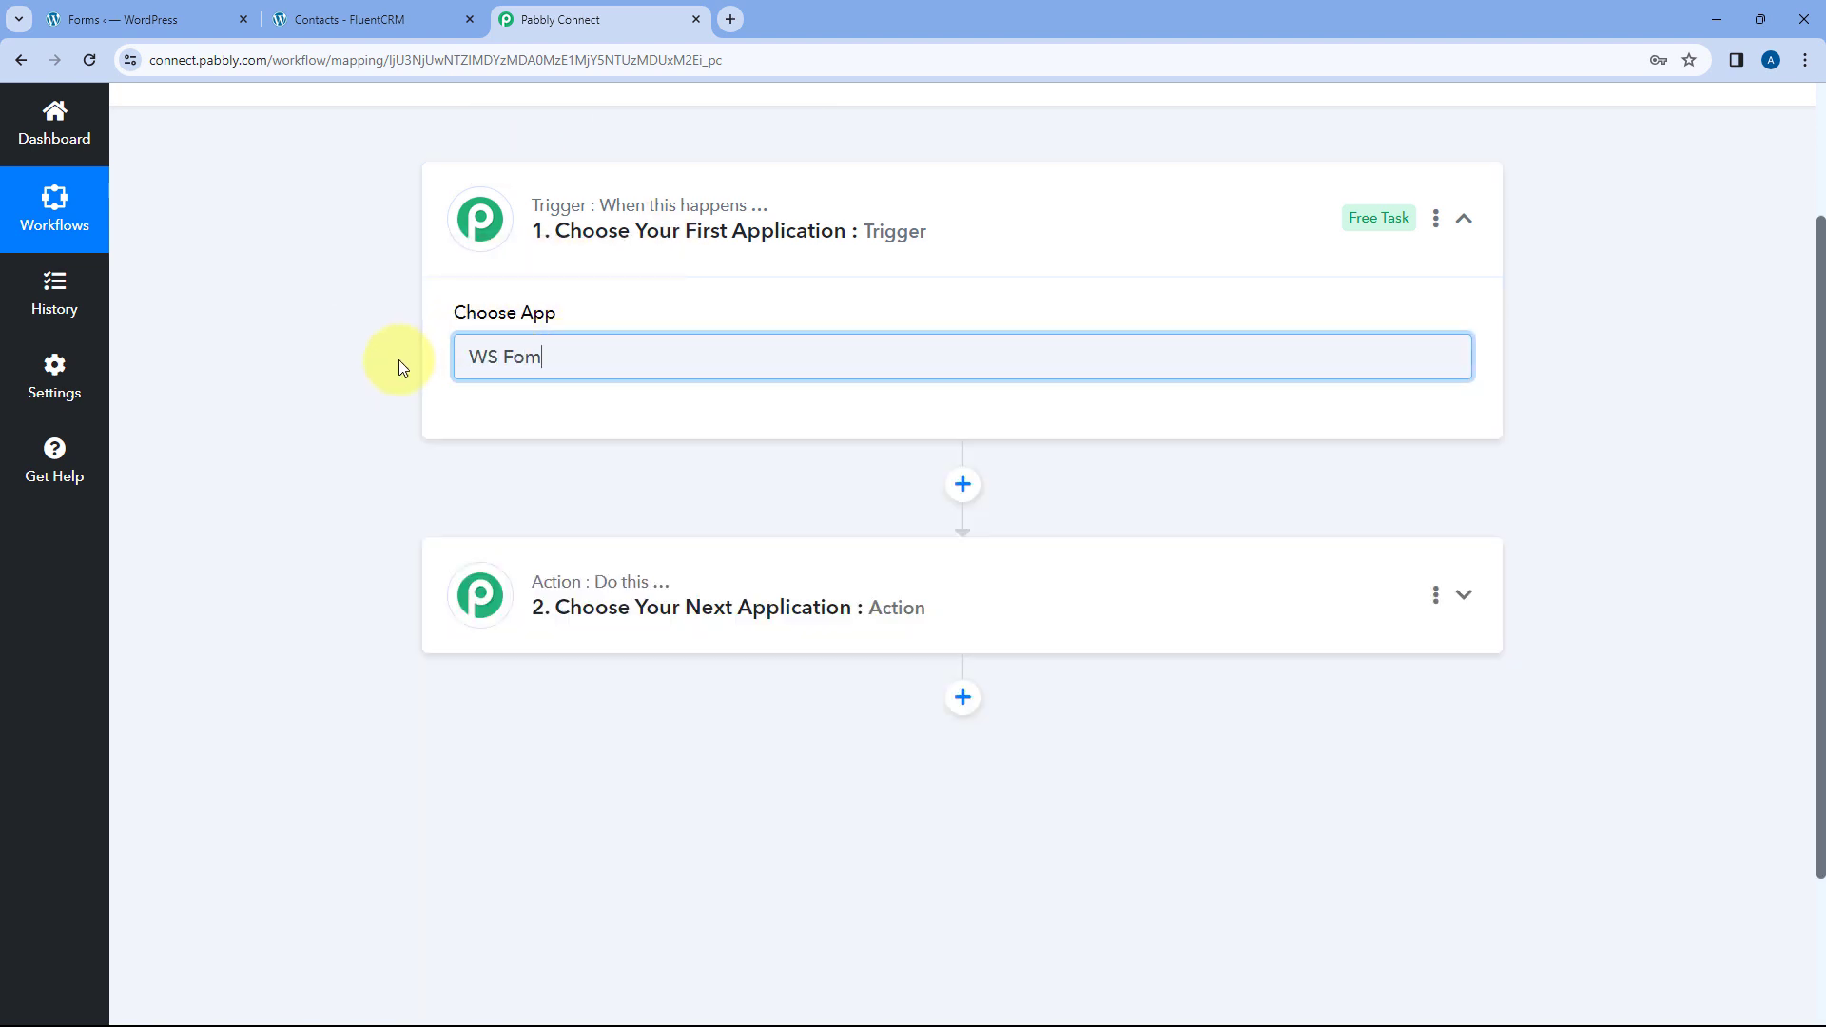
pyautogui.press('BackSpace')
pyautogui.press('BackSpace')
pyautogui.write('rm')
pyautogui.click(494, 429)
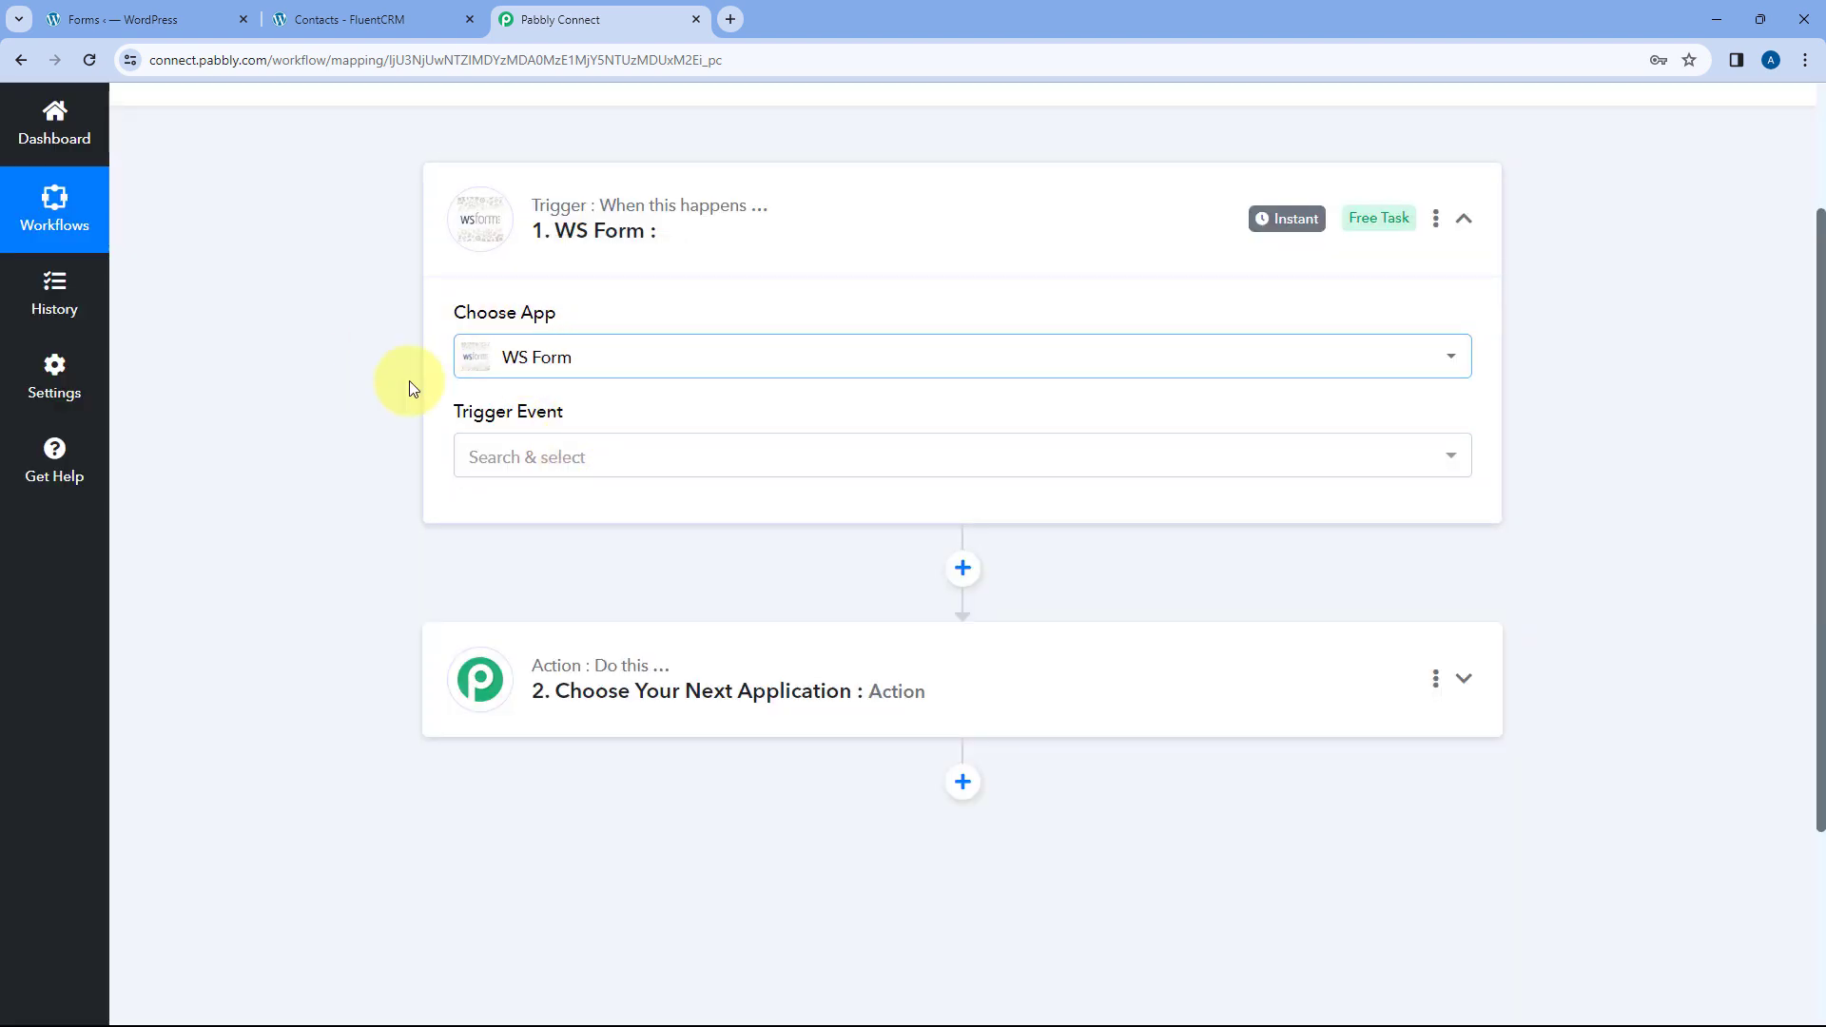
pyautogui.click(610, 447)
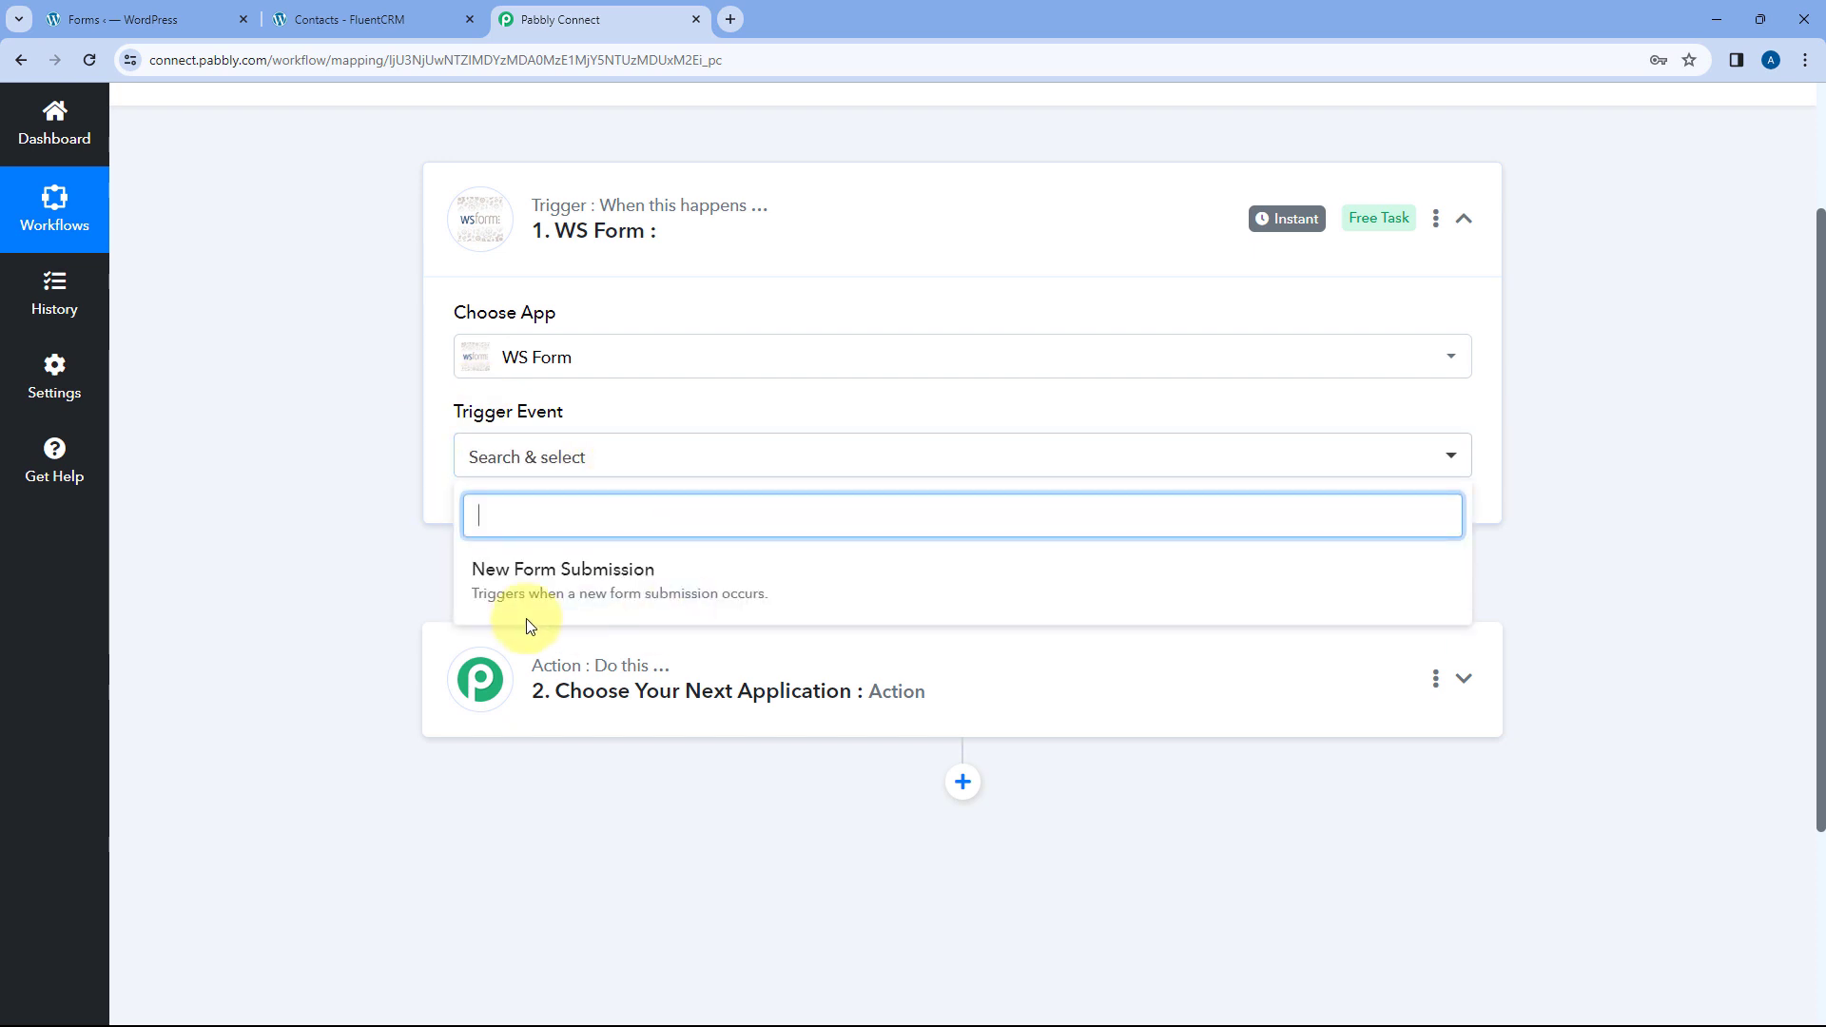
pyautogui.click(686, 577)
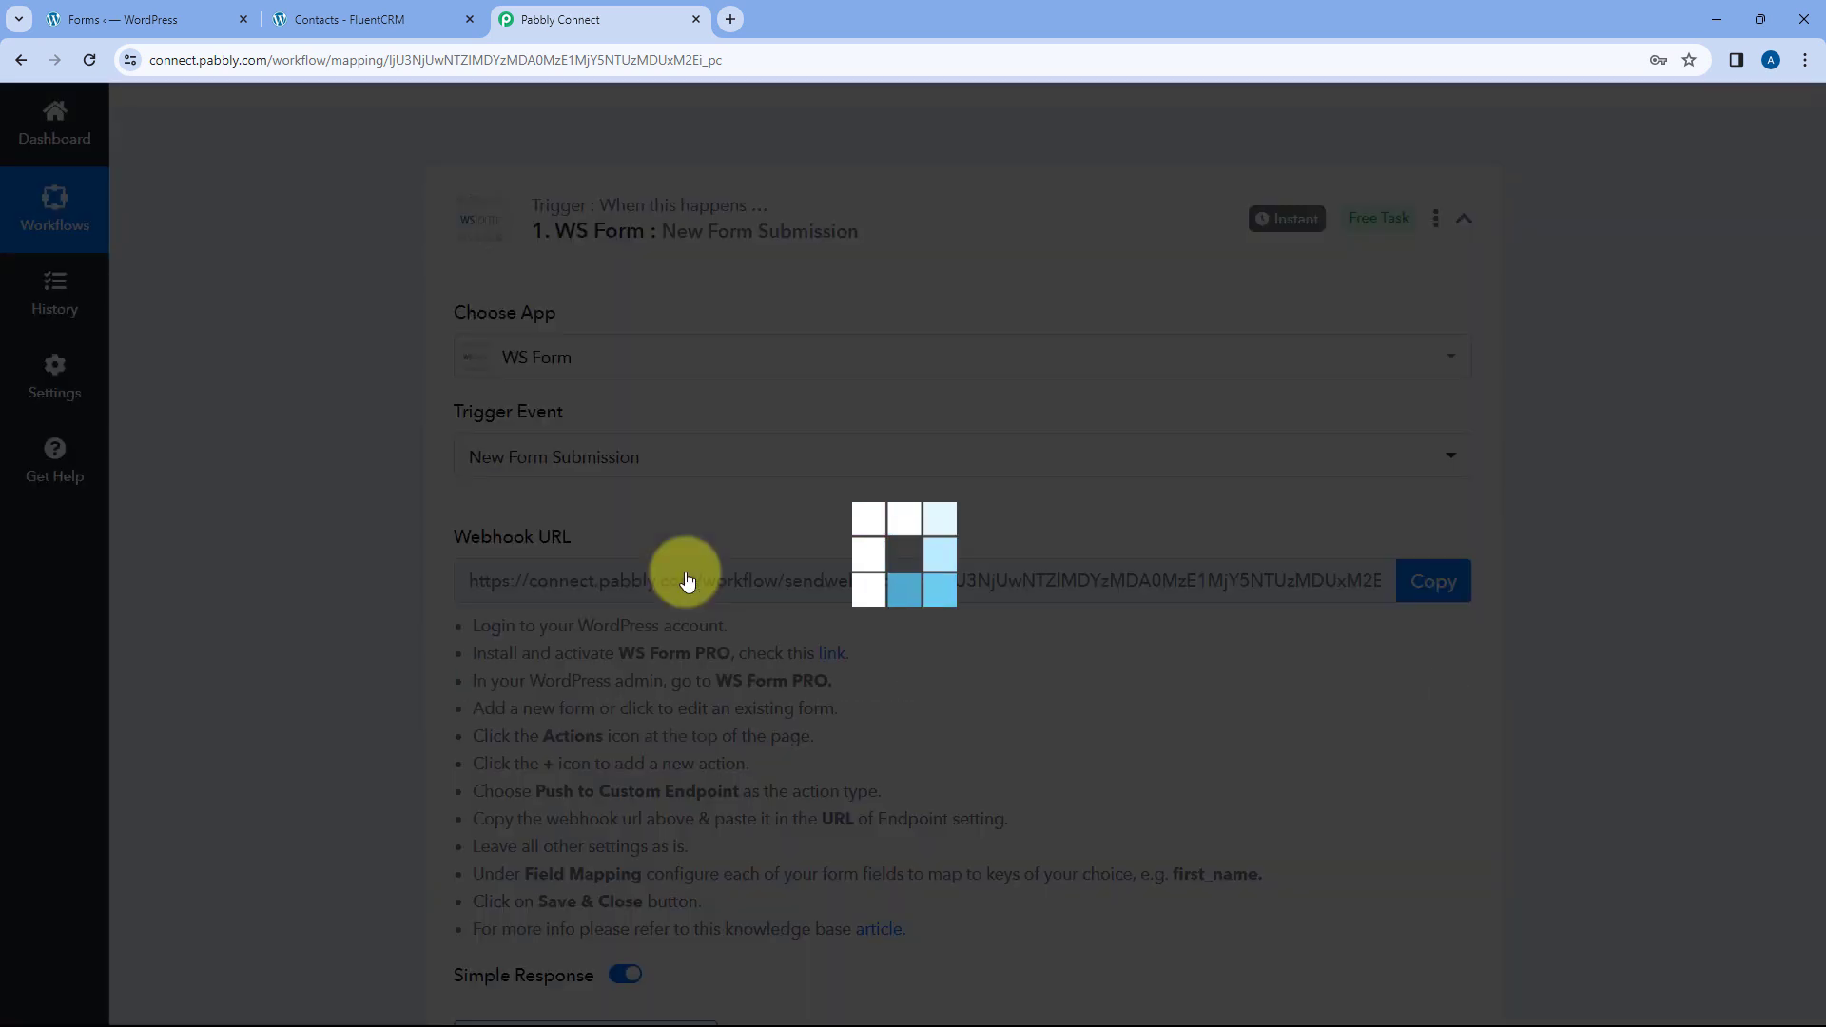
# - Copy the trigger's webhook URL and start waiting for a webhook response
pyautogui.scroll(-2, 618, 457)
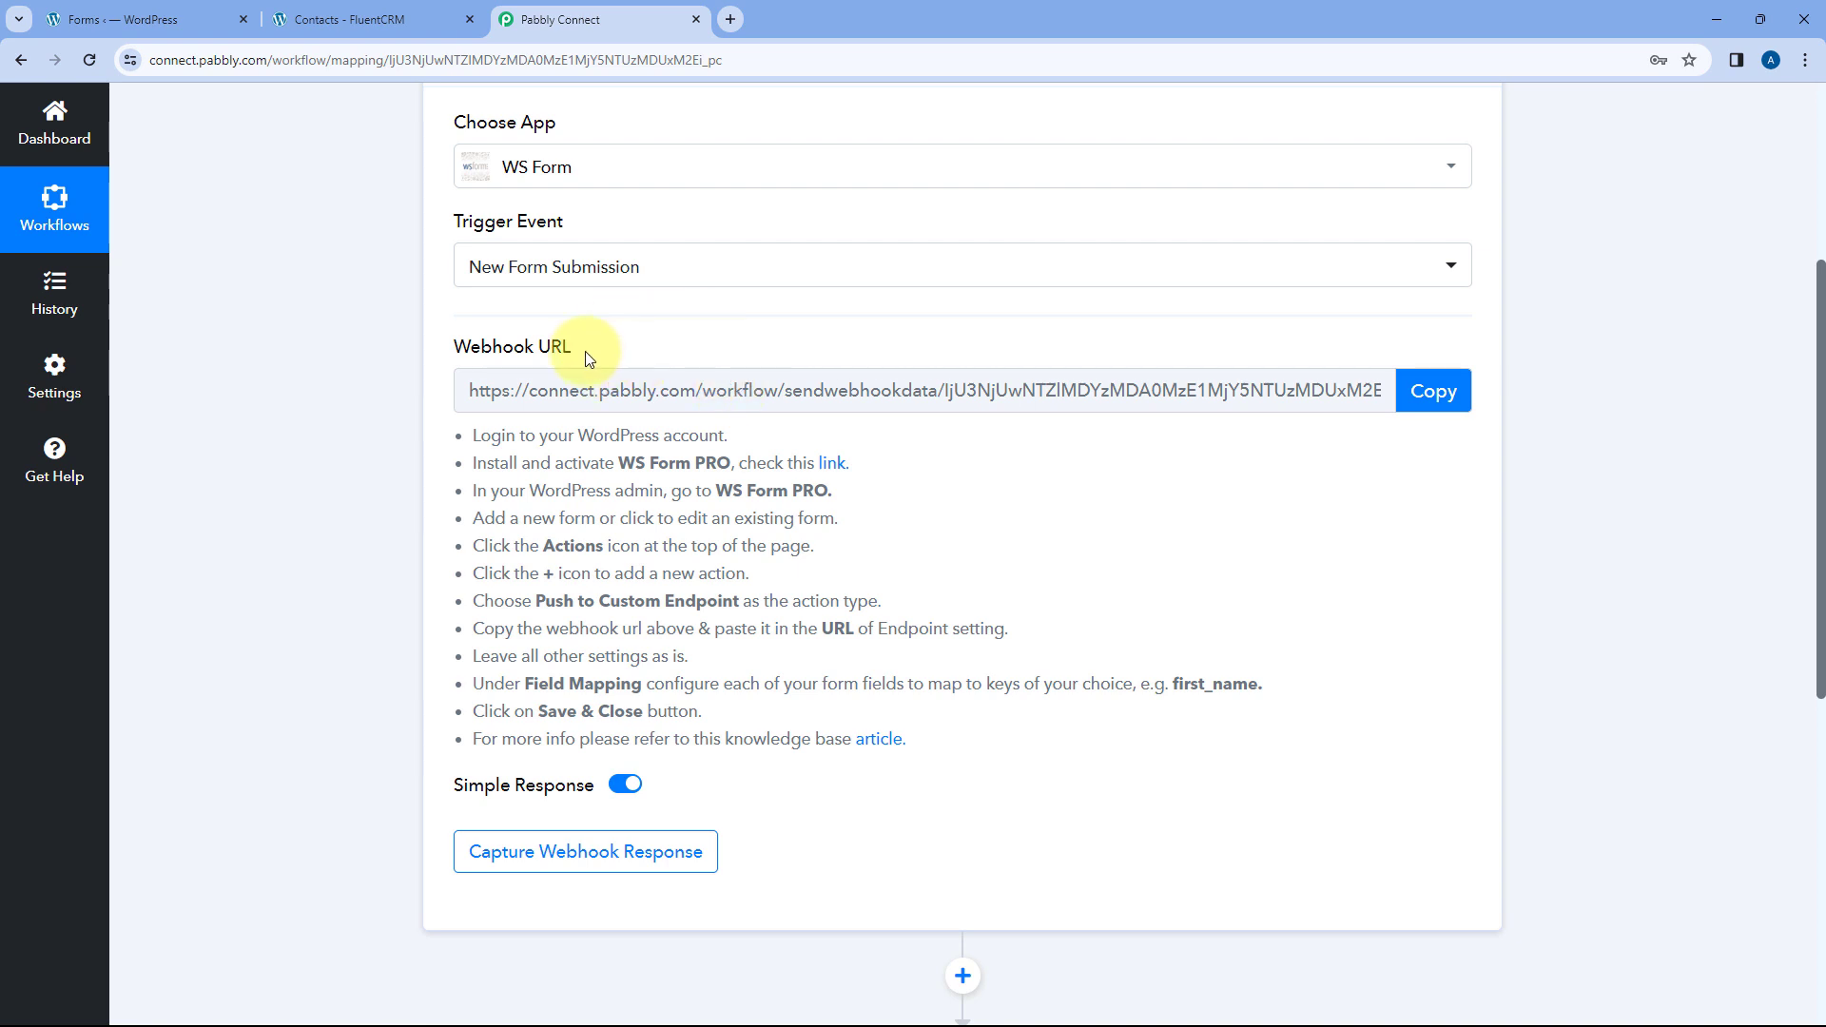
pyautogui.moveTo(471, 440); pyautogui.dragTo(983, 739)
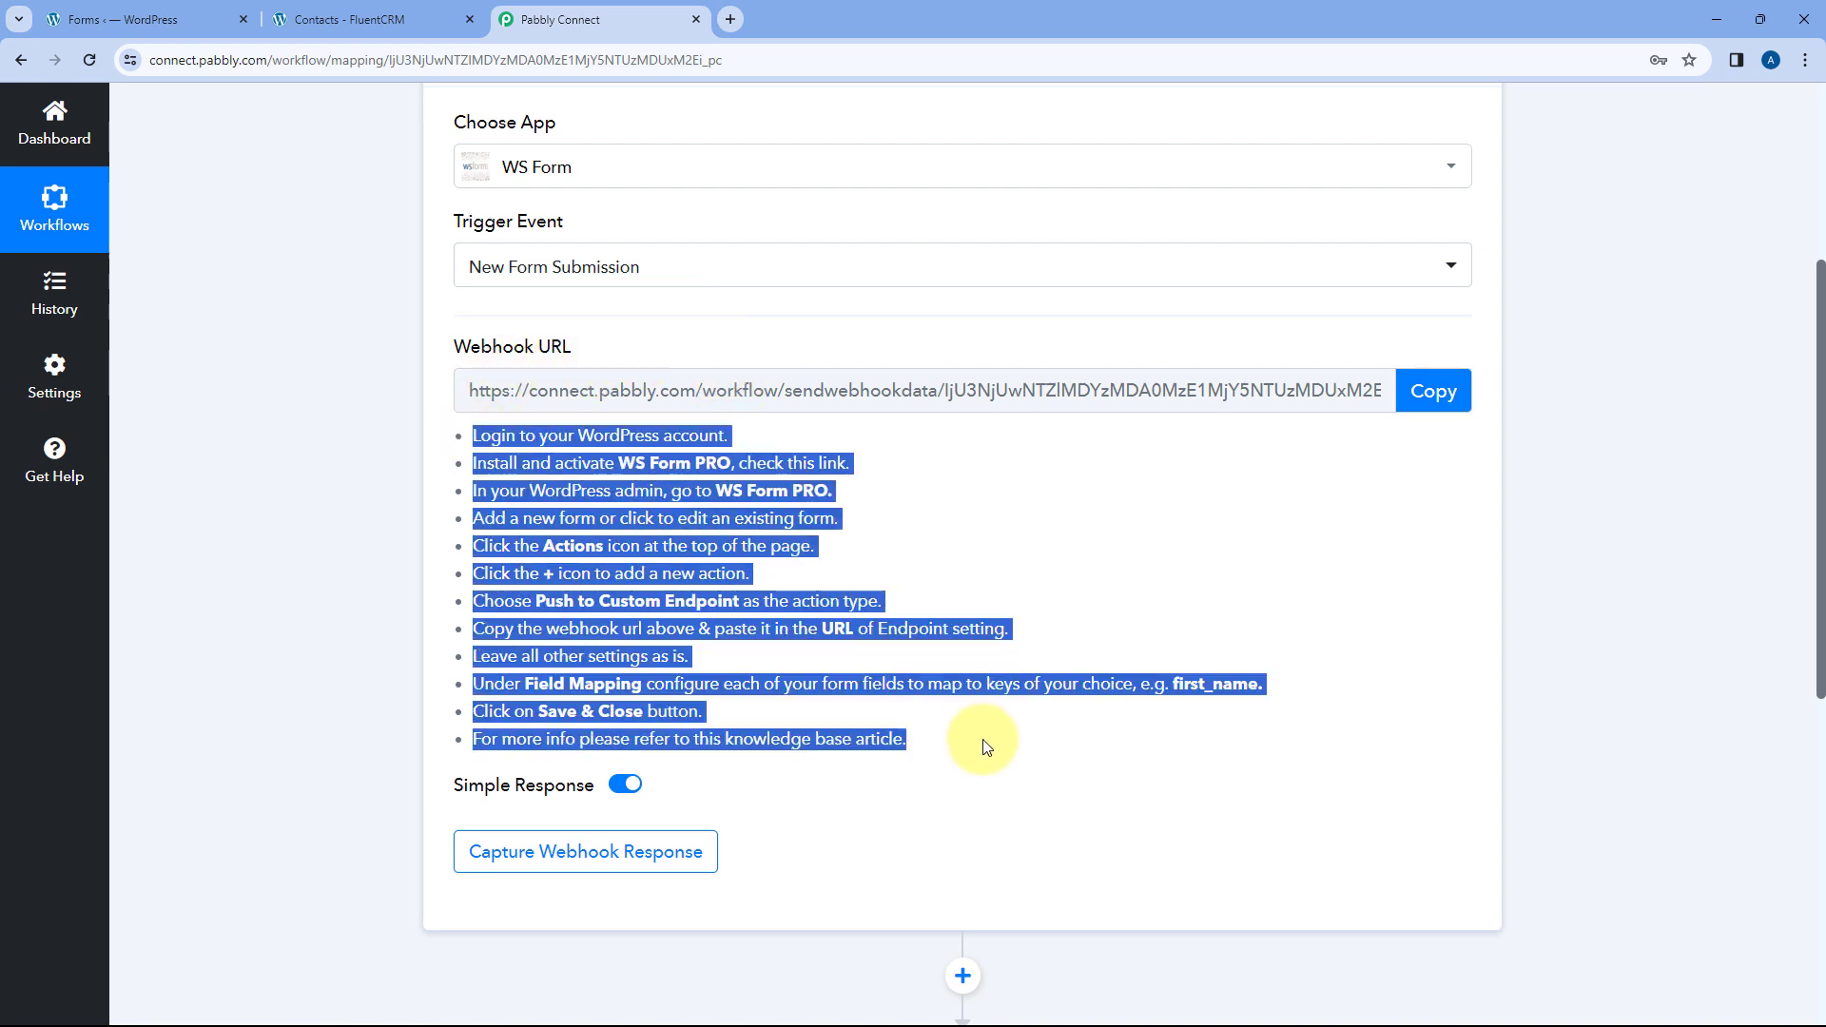
pyautogui.click(902, 519)
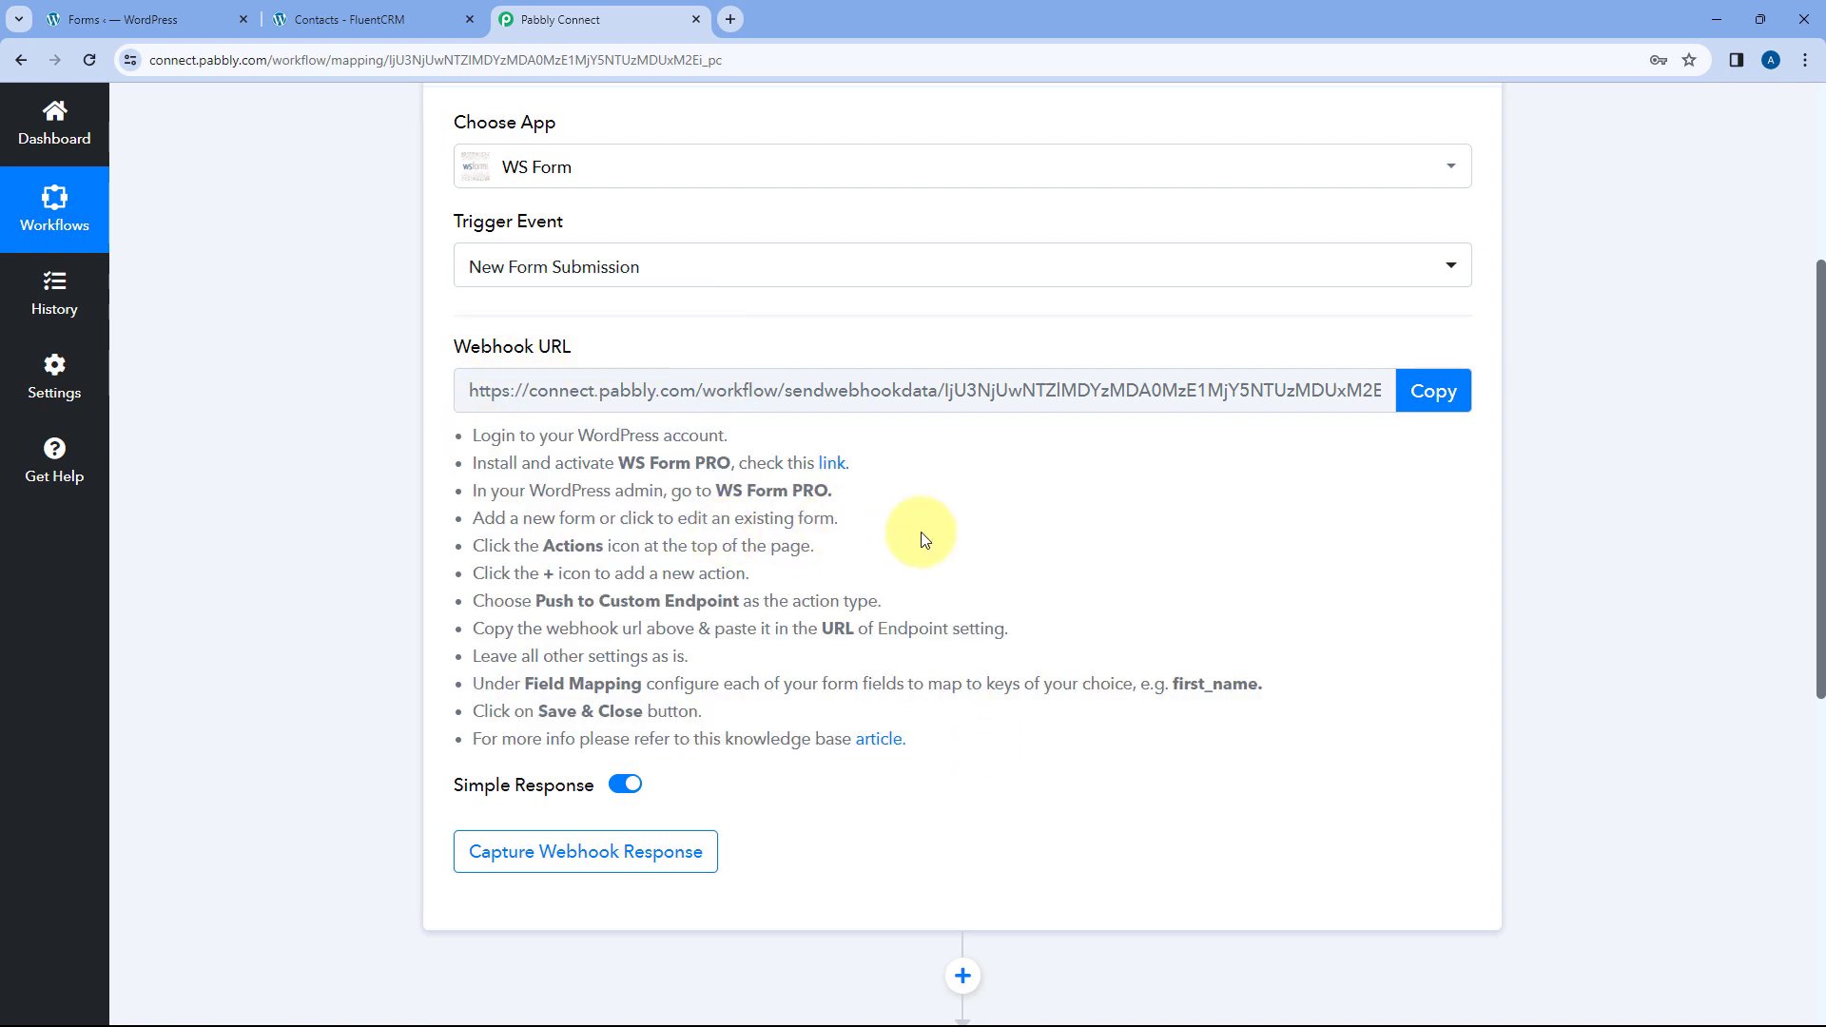
pyautogui.click(1434, 393)
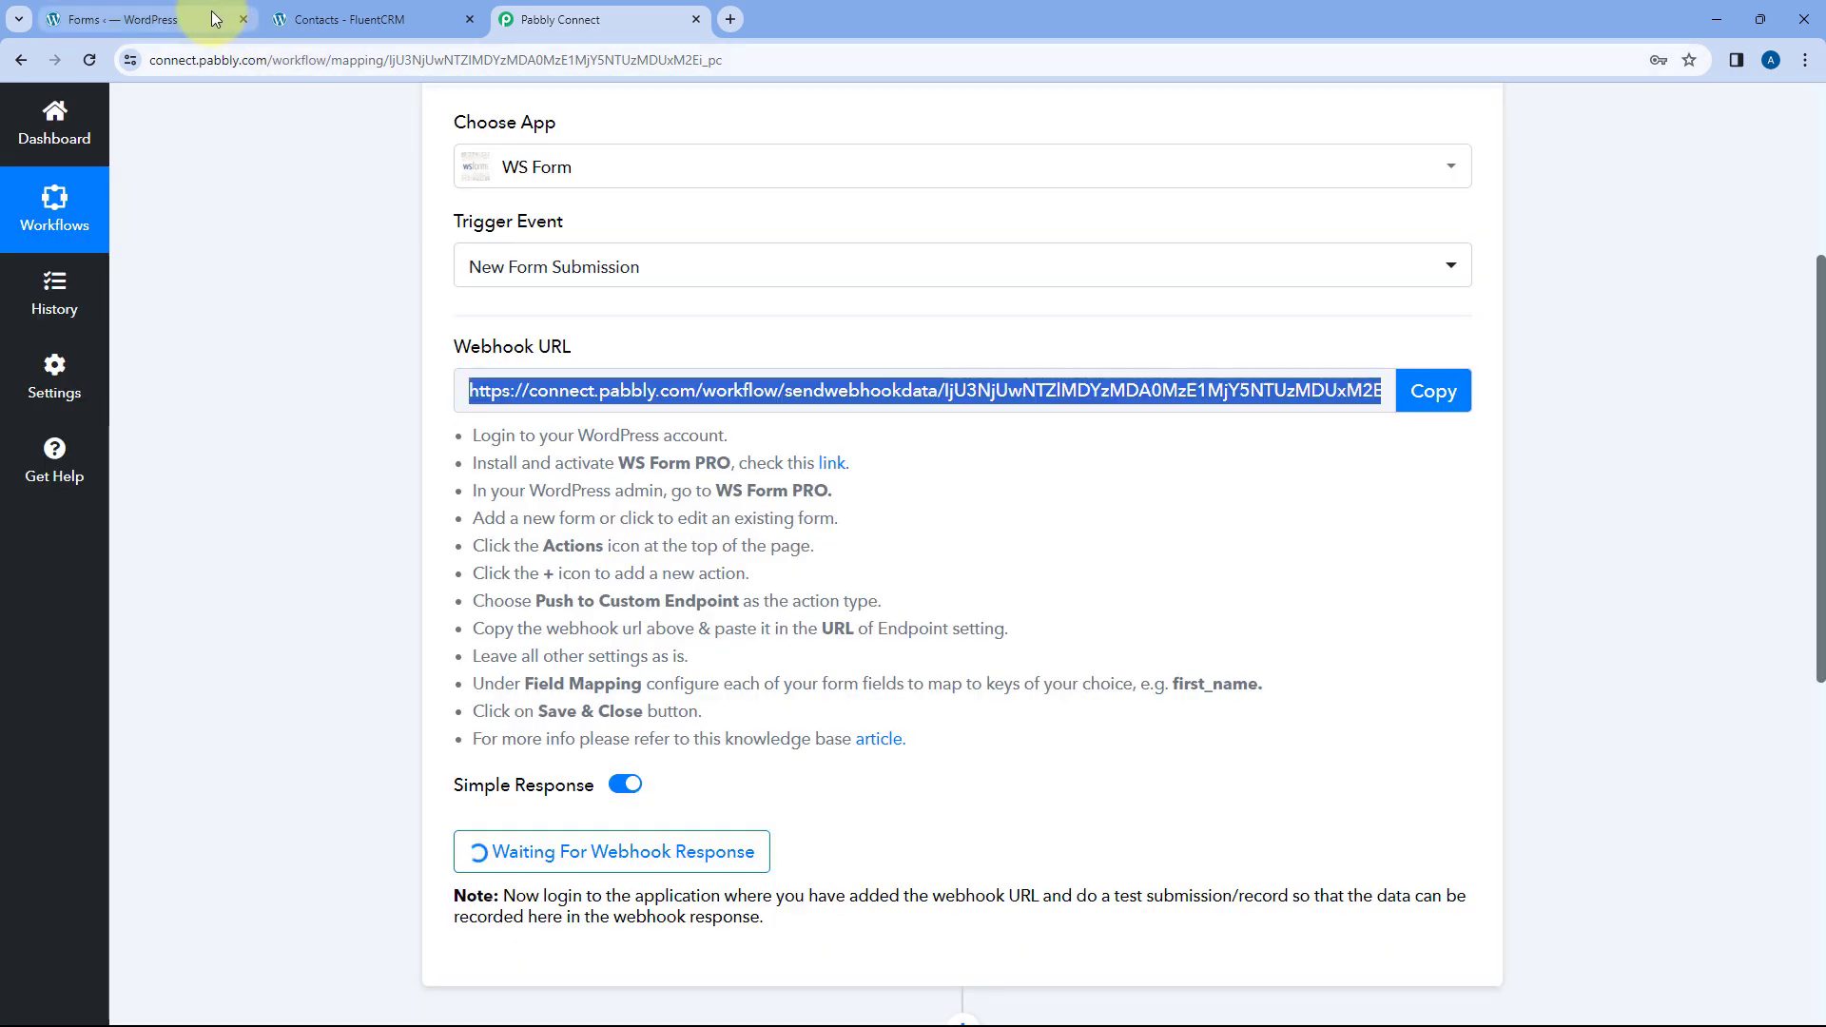
# - Open the Contact Form in the WS Form editor in a new tab, showing its fields
pyautogui.click(176, 19)
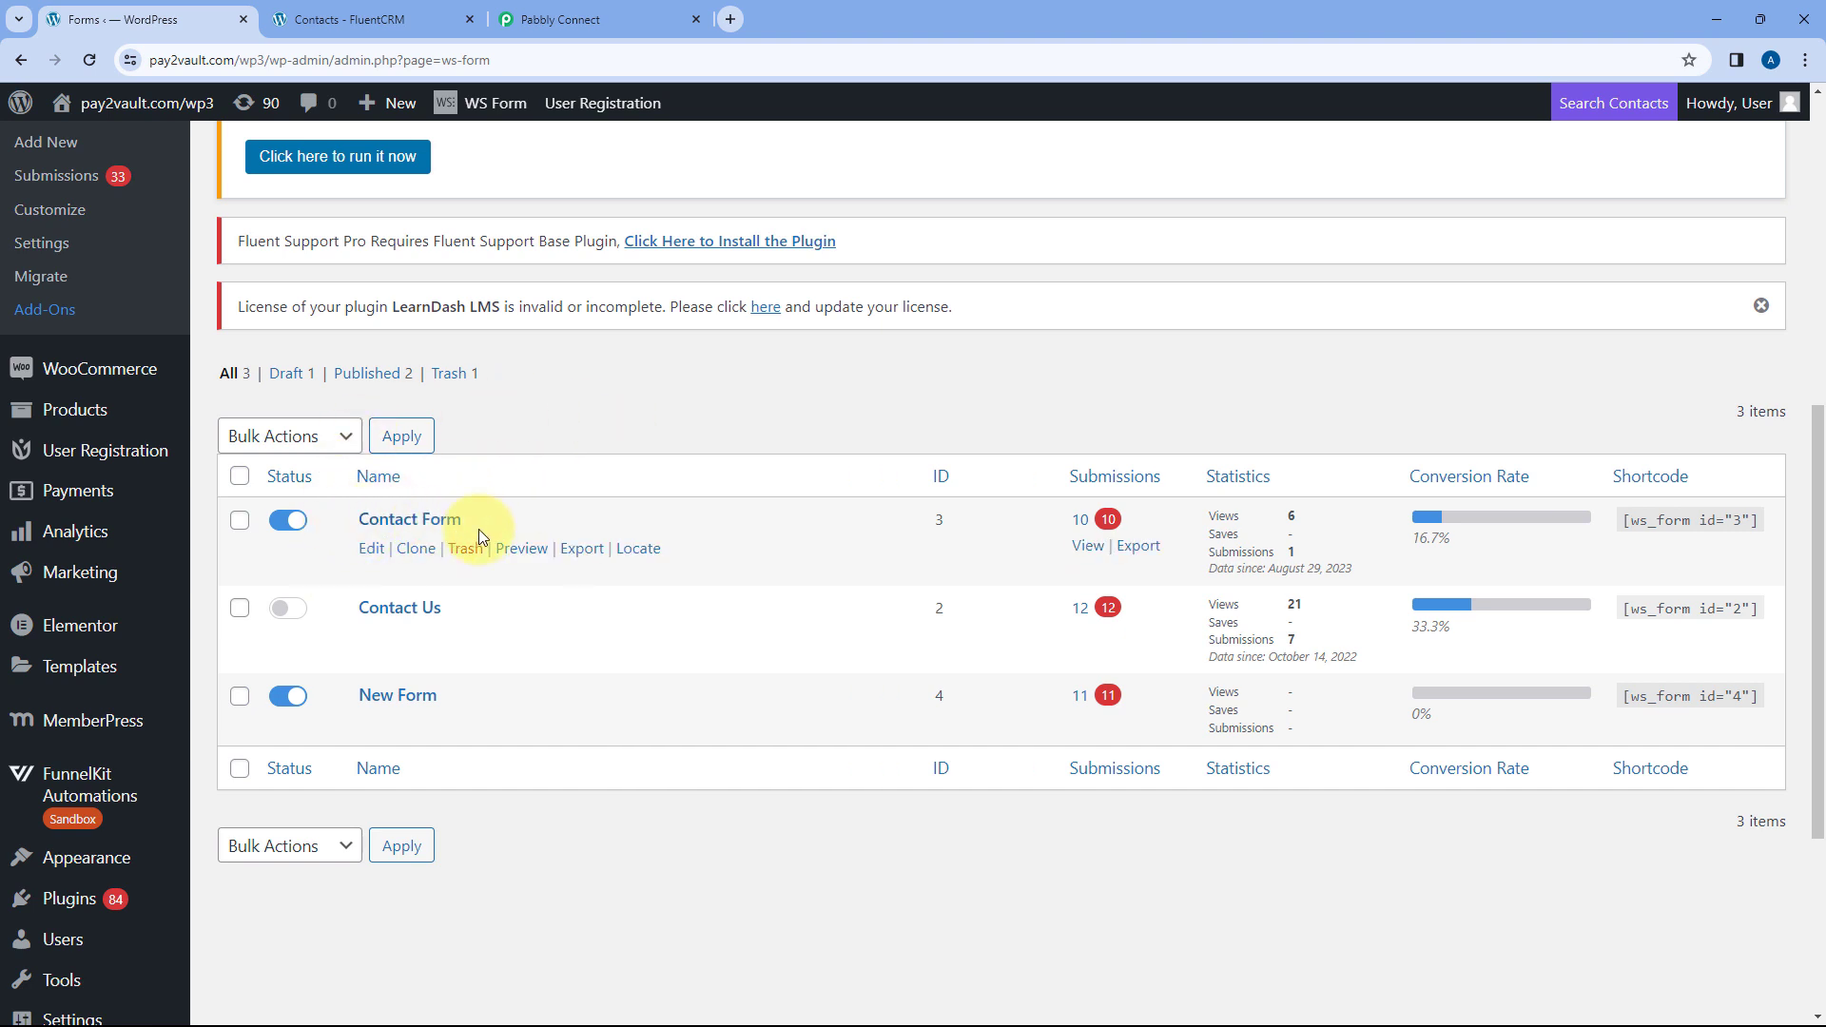
pyautogui.middleClick(372, 550)
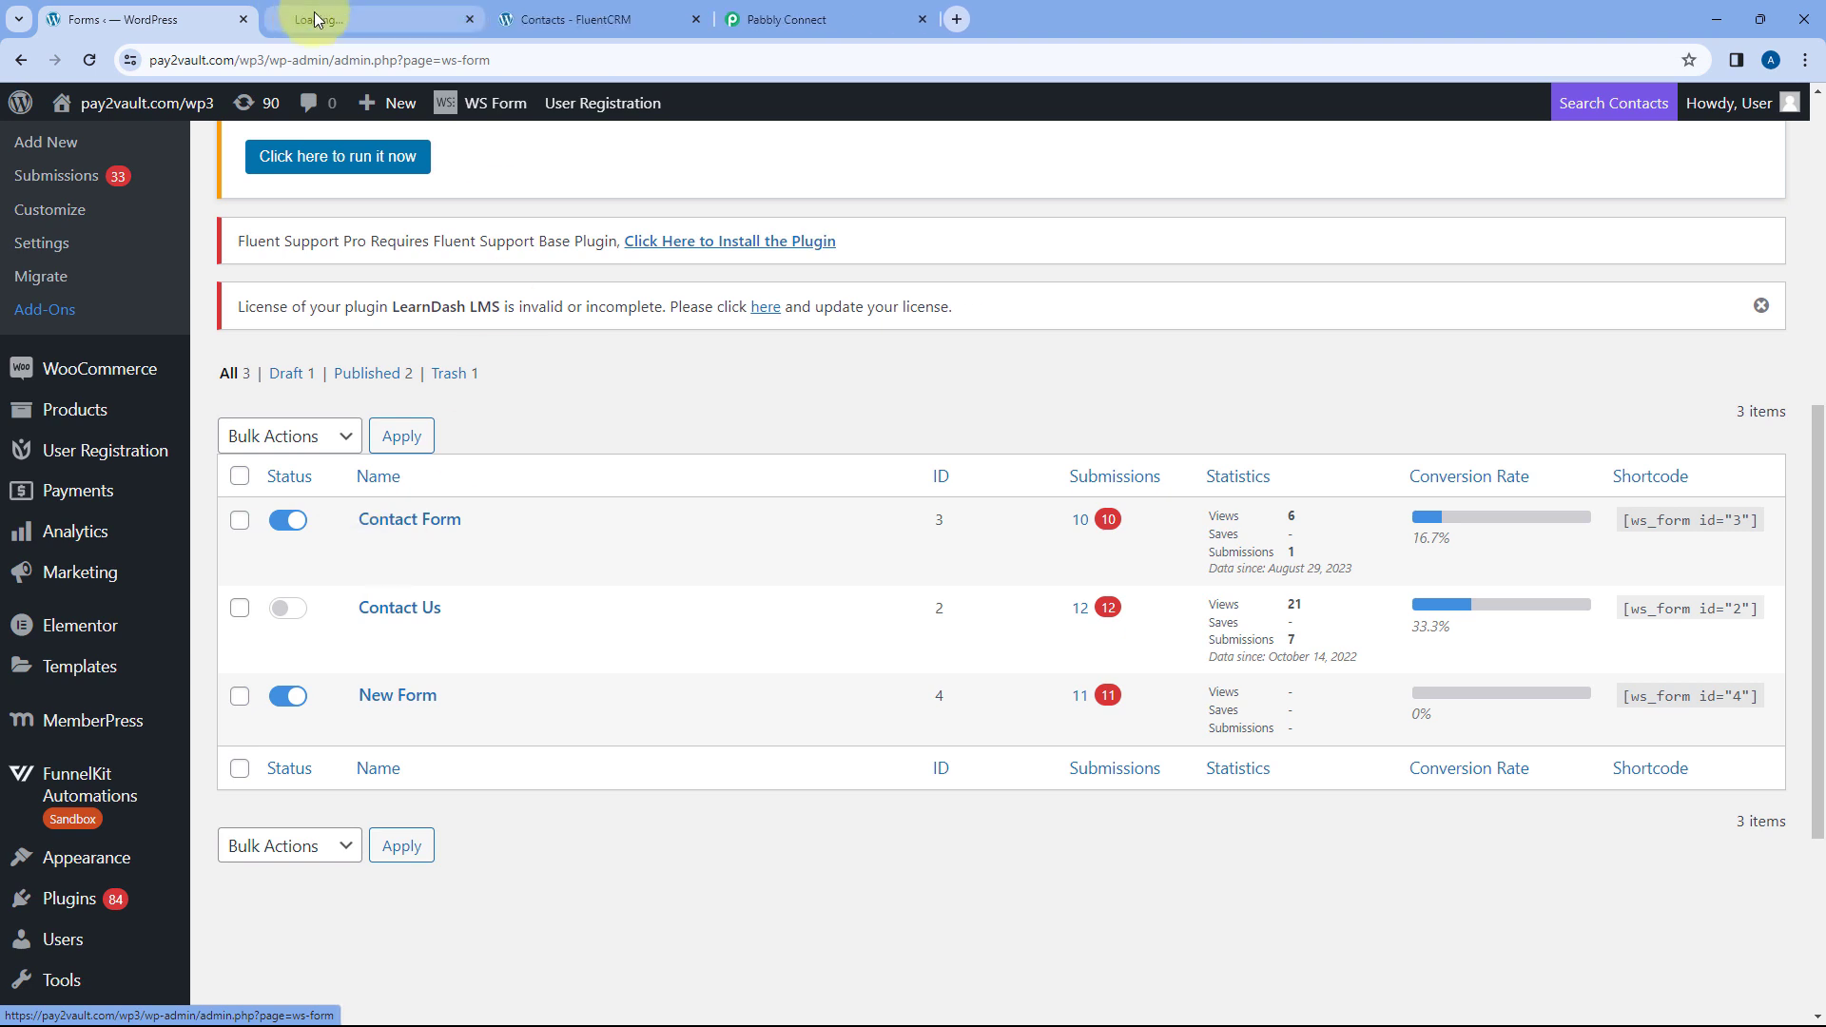
pyautogui.click(357, 19)
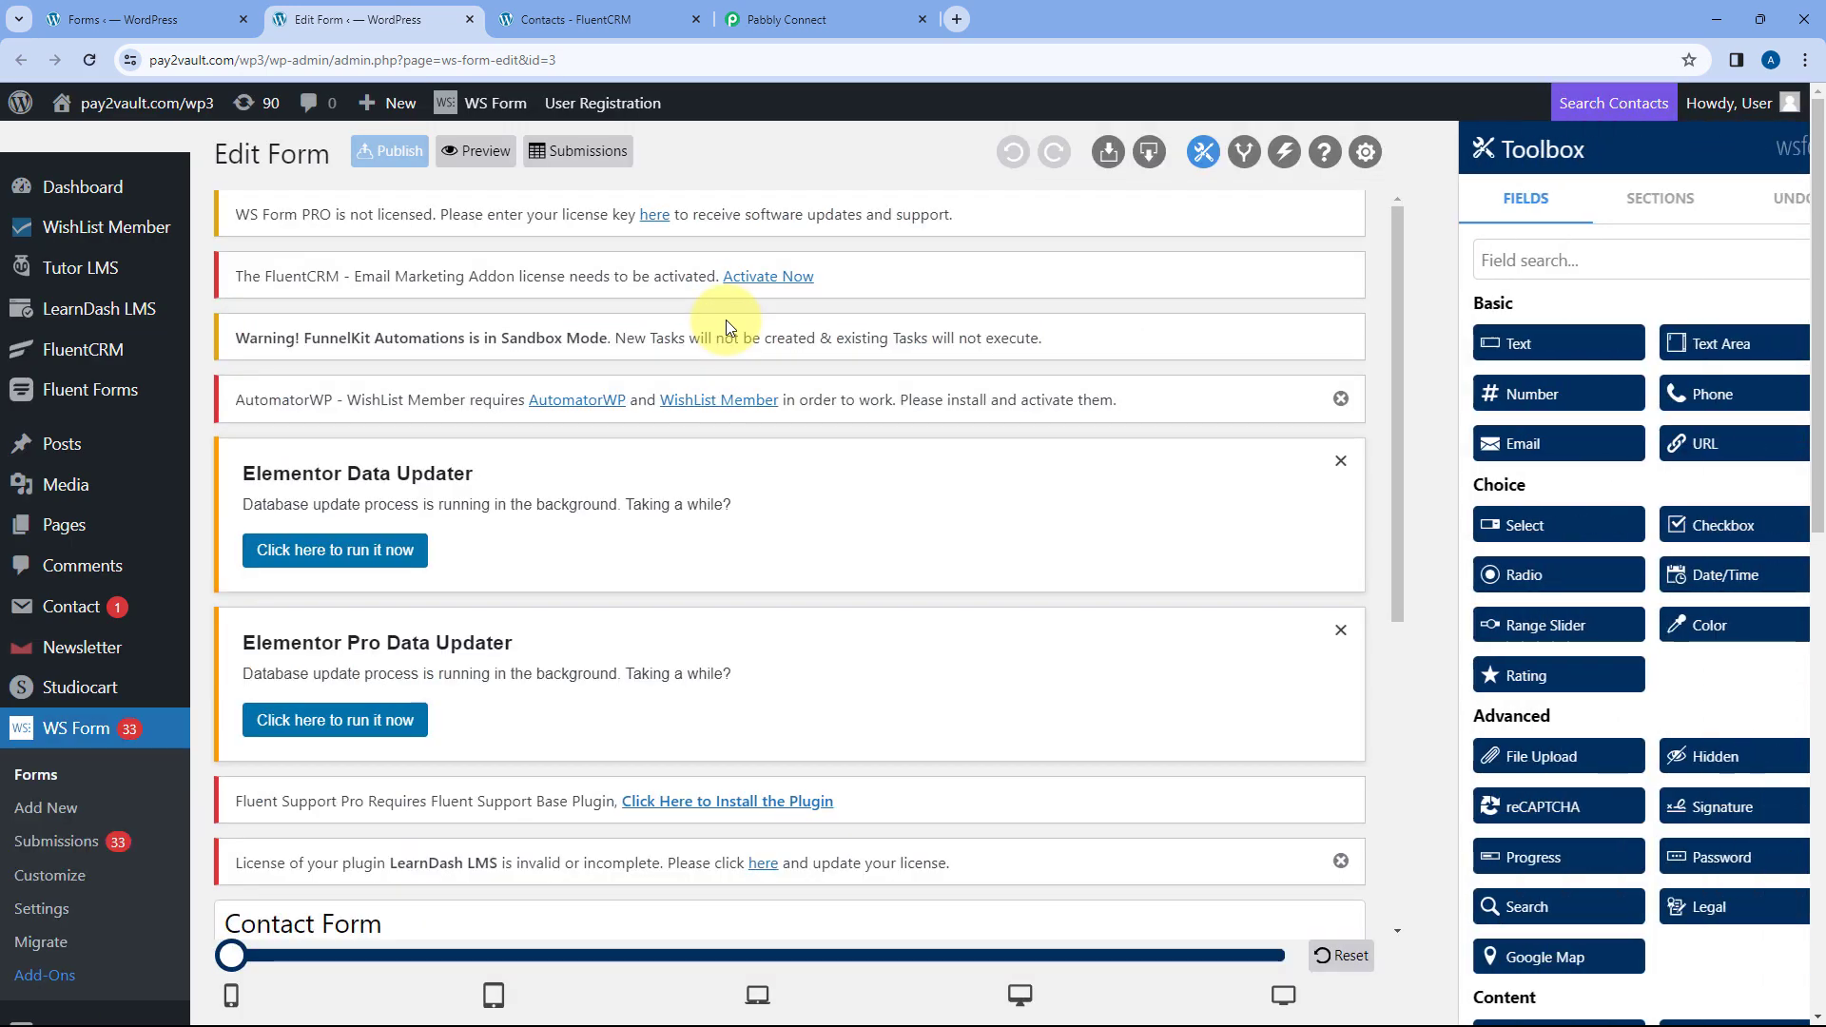
pyautogui.scroll(-6, 1123, 522)
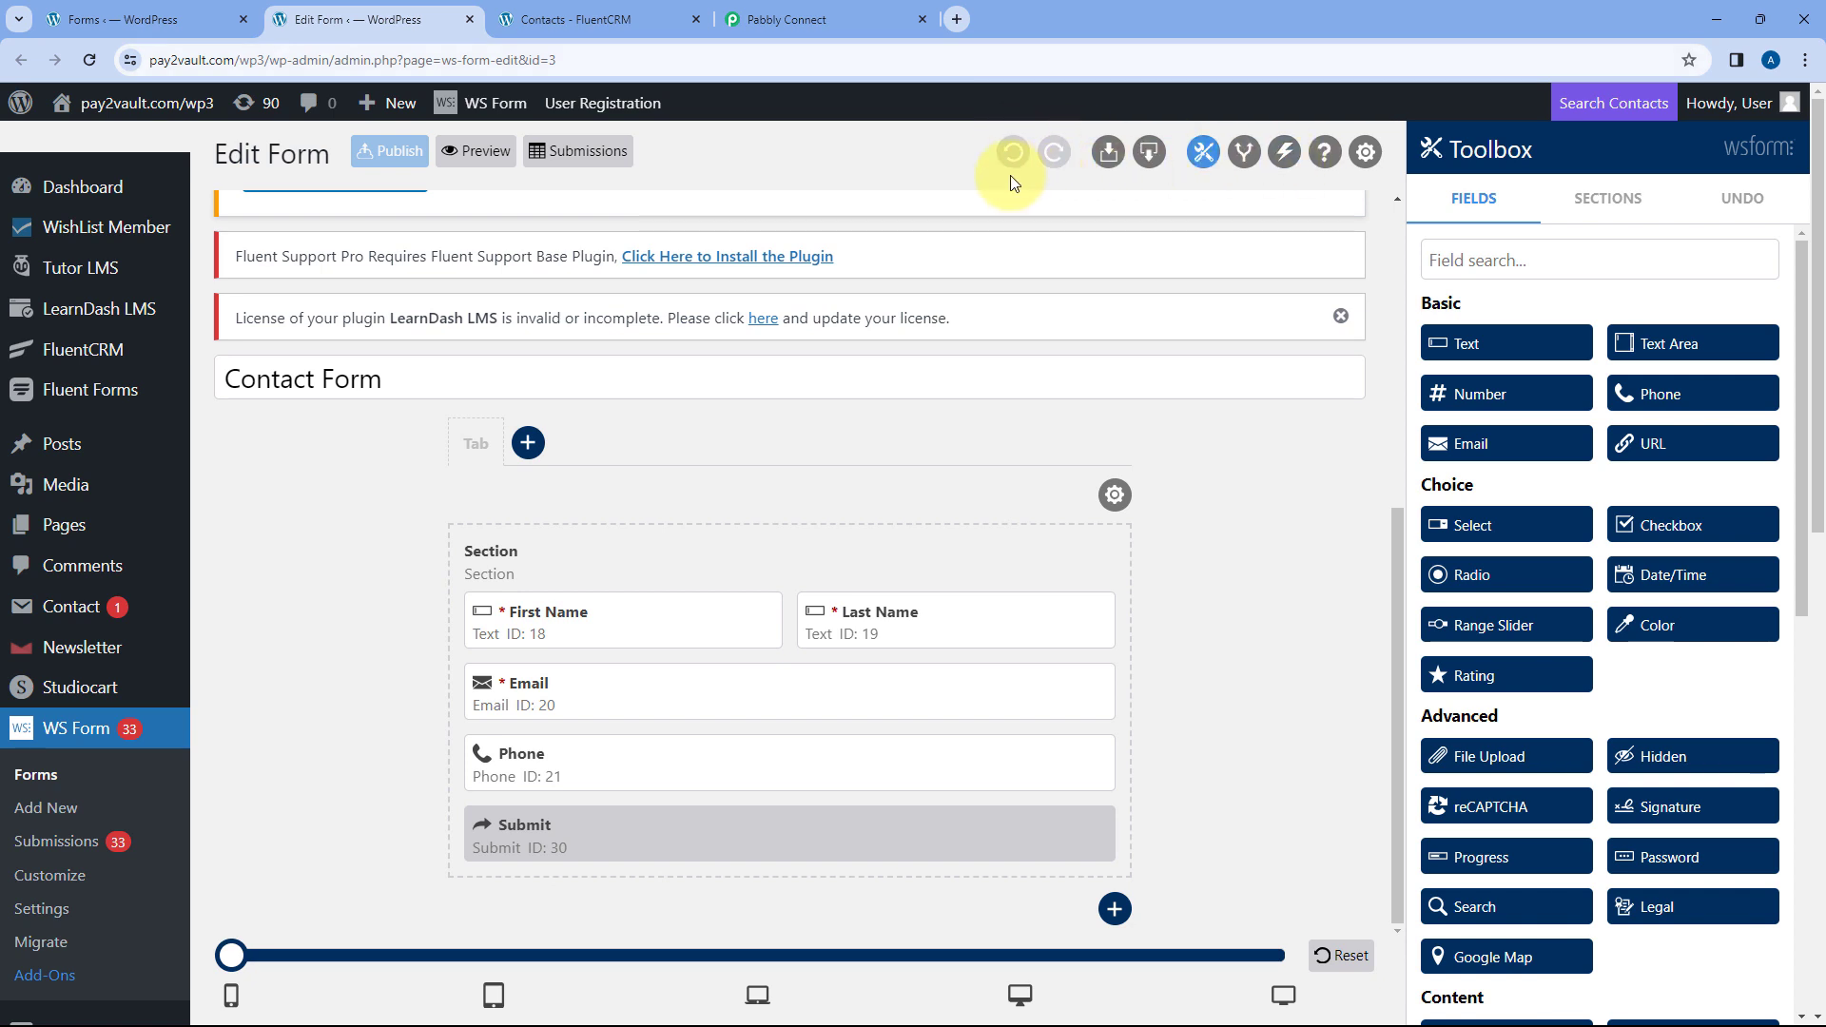
# - Add a Push to Custom Endpoint action to the Contact Form, run on Form Submitted
pyautogui.click(1288, 158)
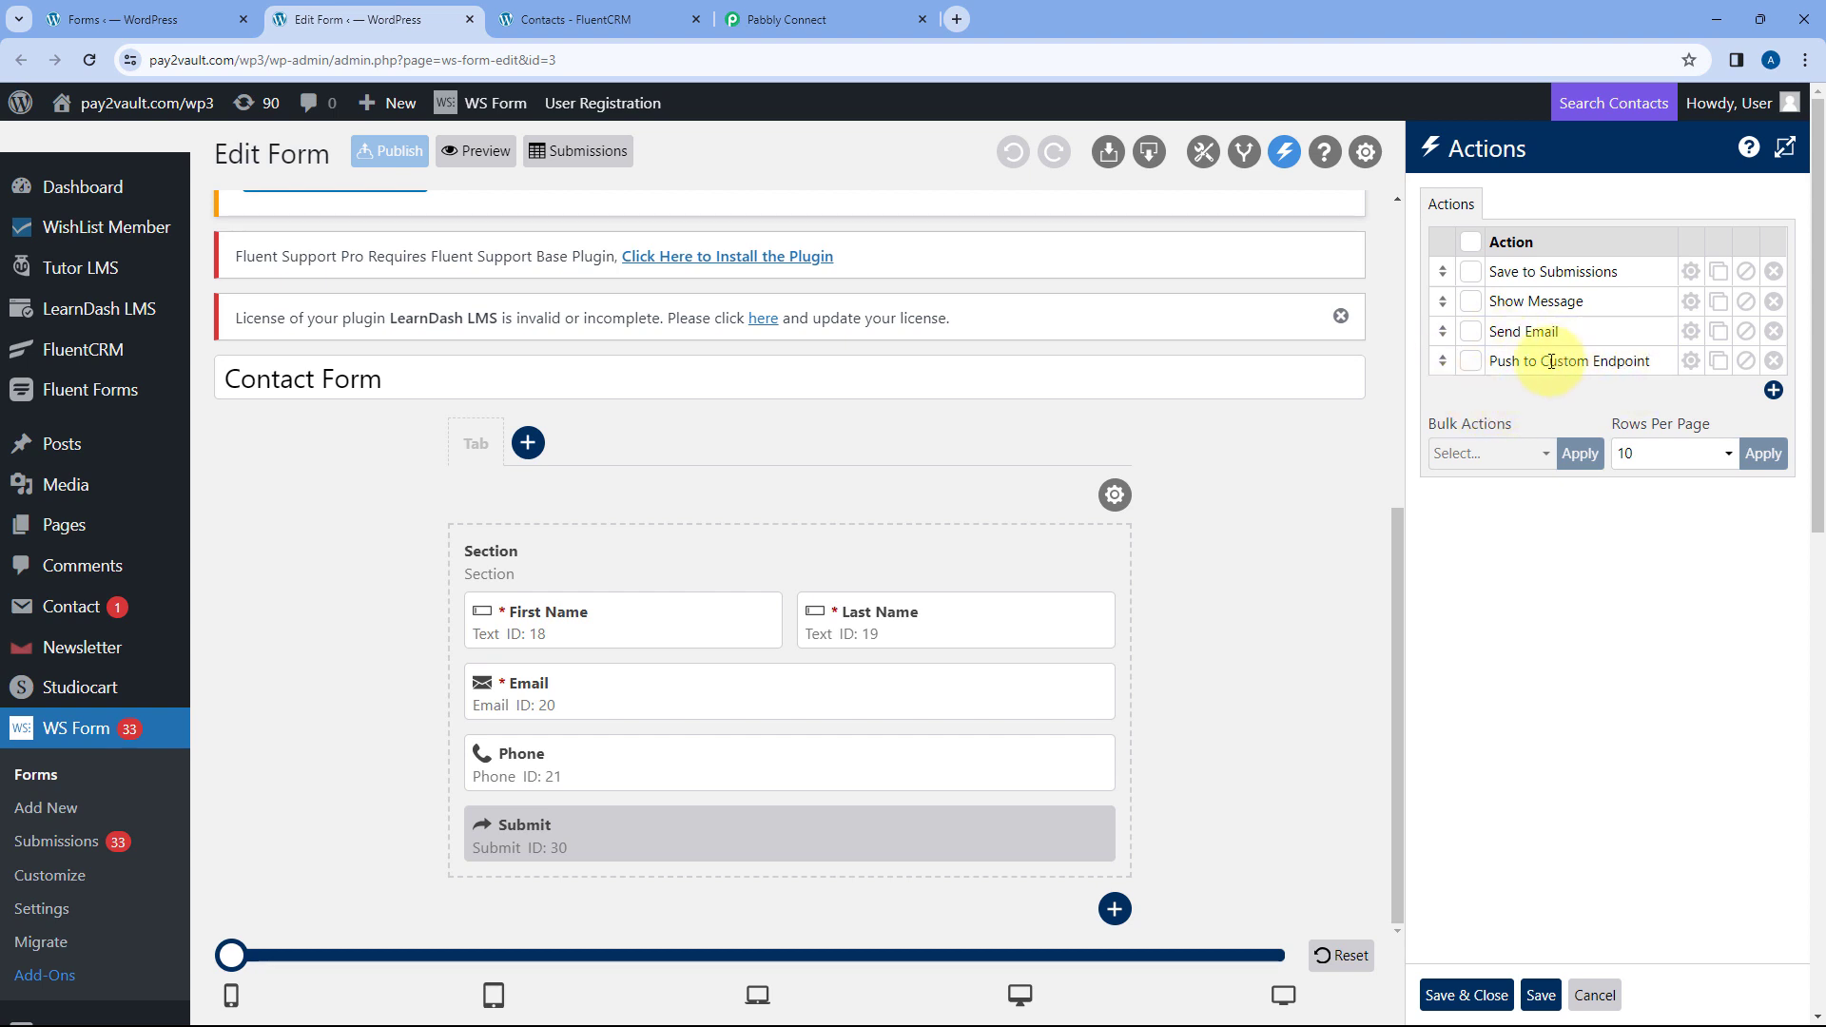
pyautogui.click(1775, 391)
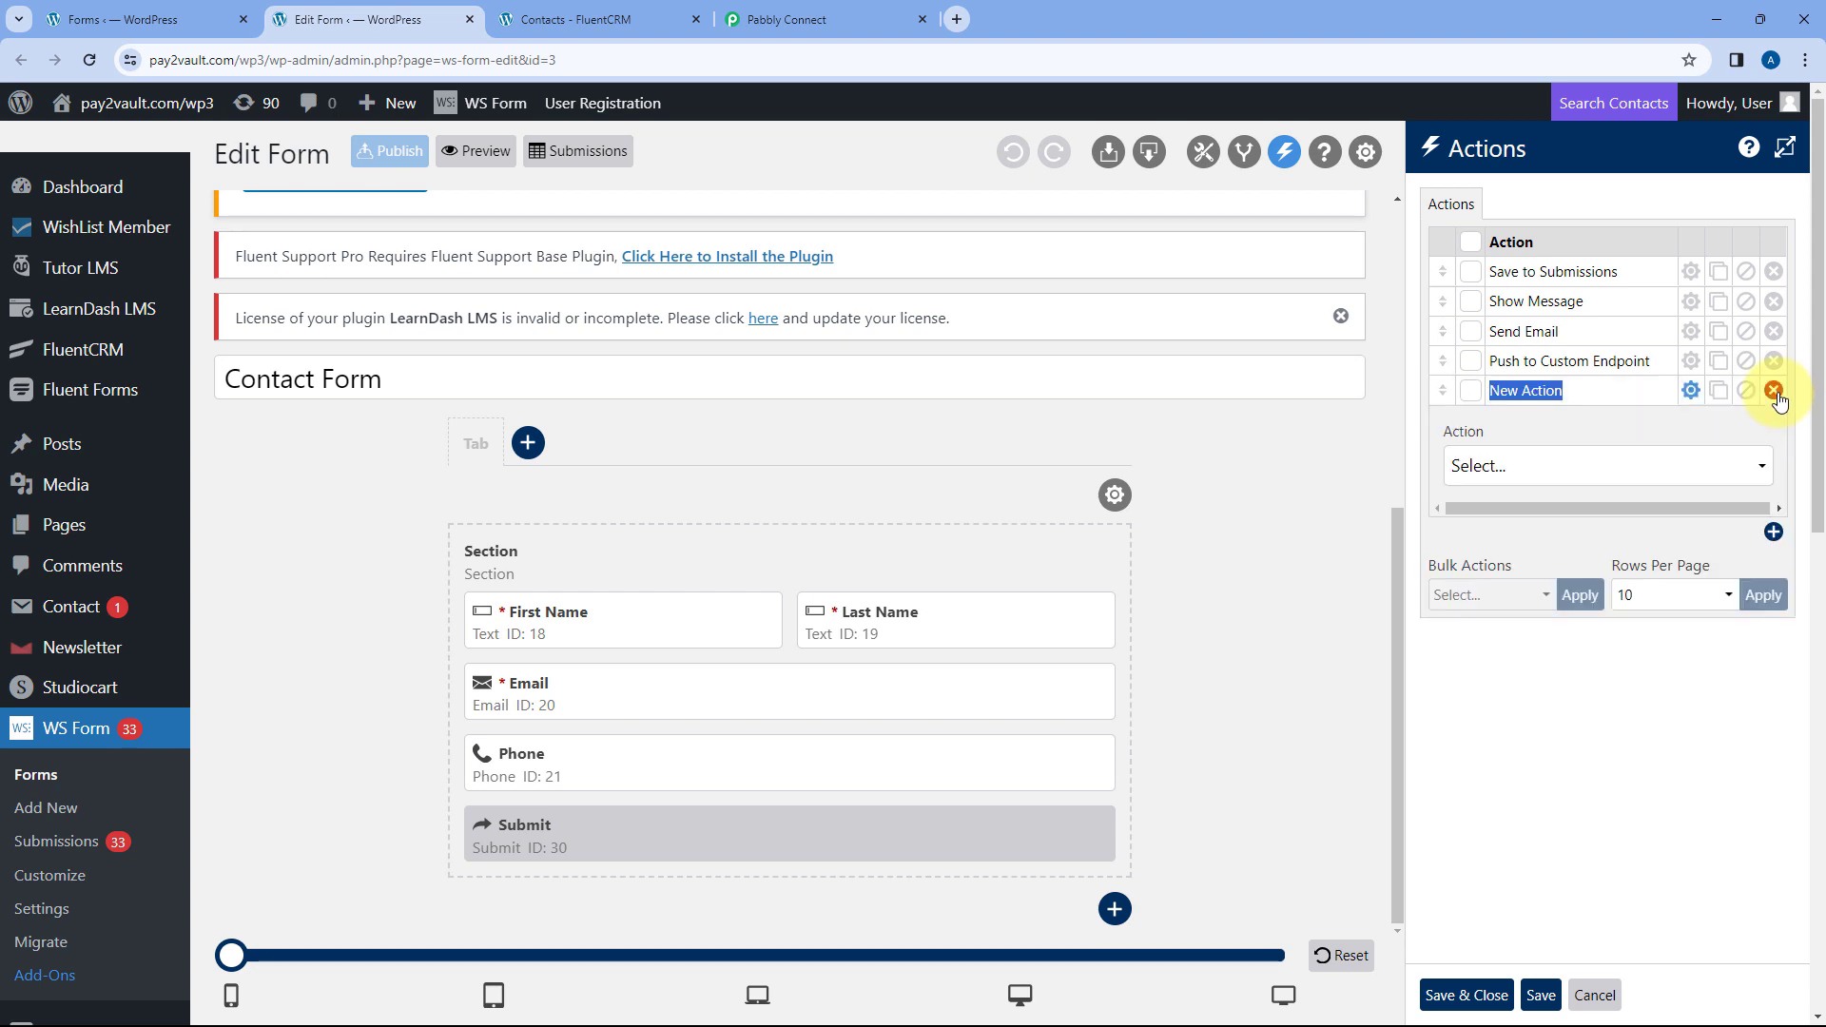
pyautogui.click(1592, 470)
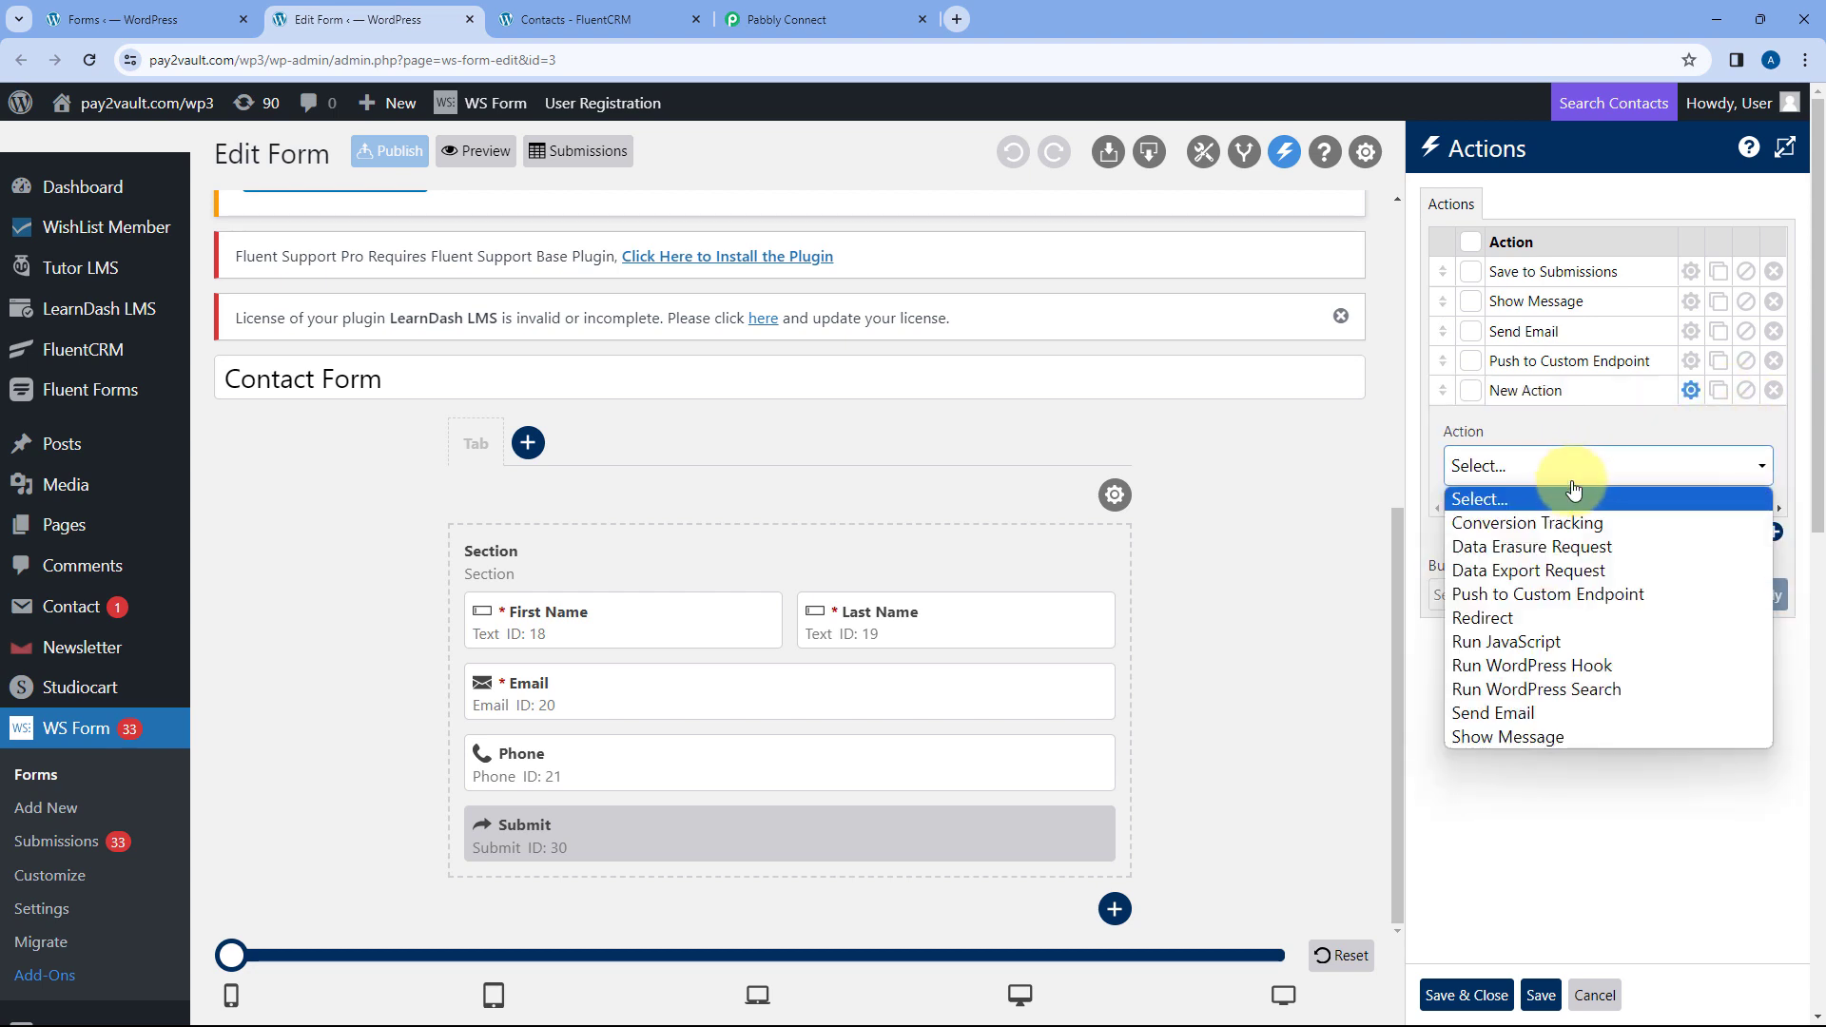
pyautogui.click(1555, 597)
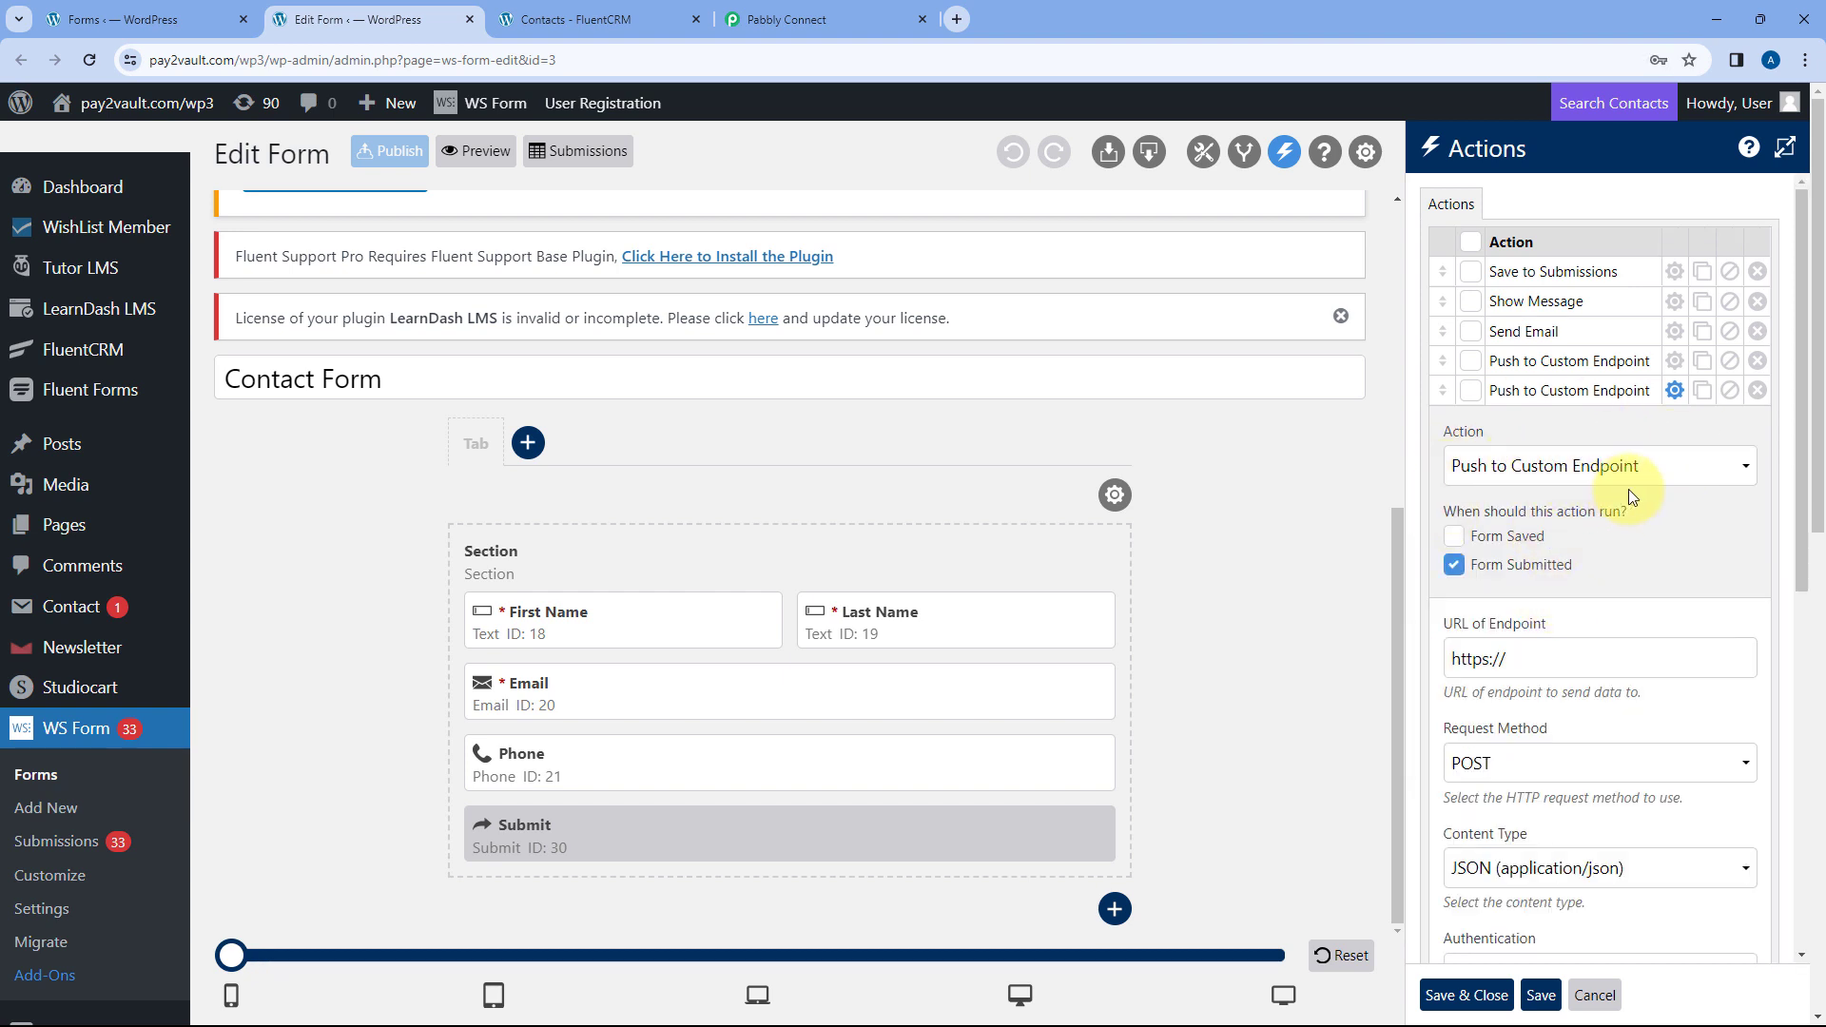
pyautogui.scroll(-1, 1550, 489)
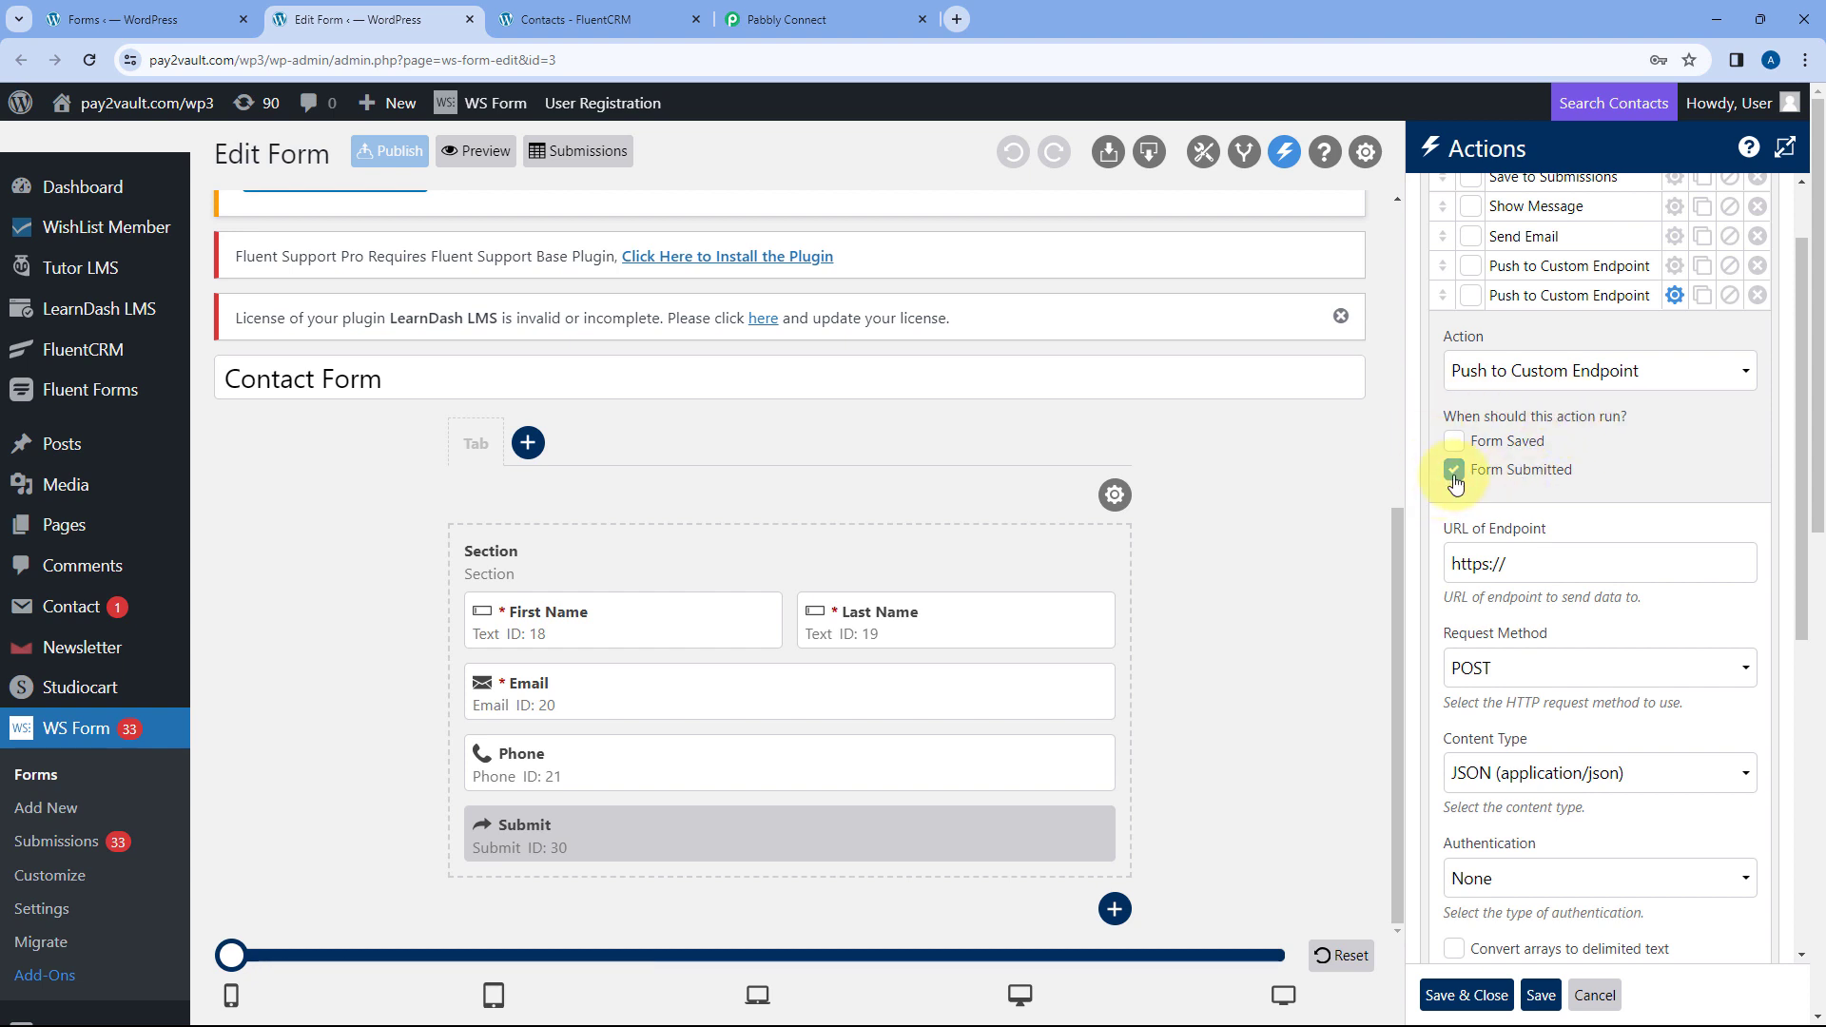
pyautogui.scroll(-1, 1522, 476)
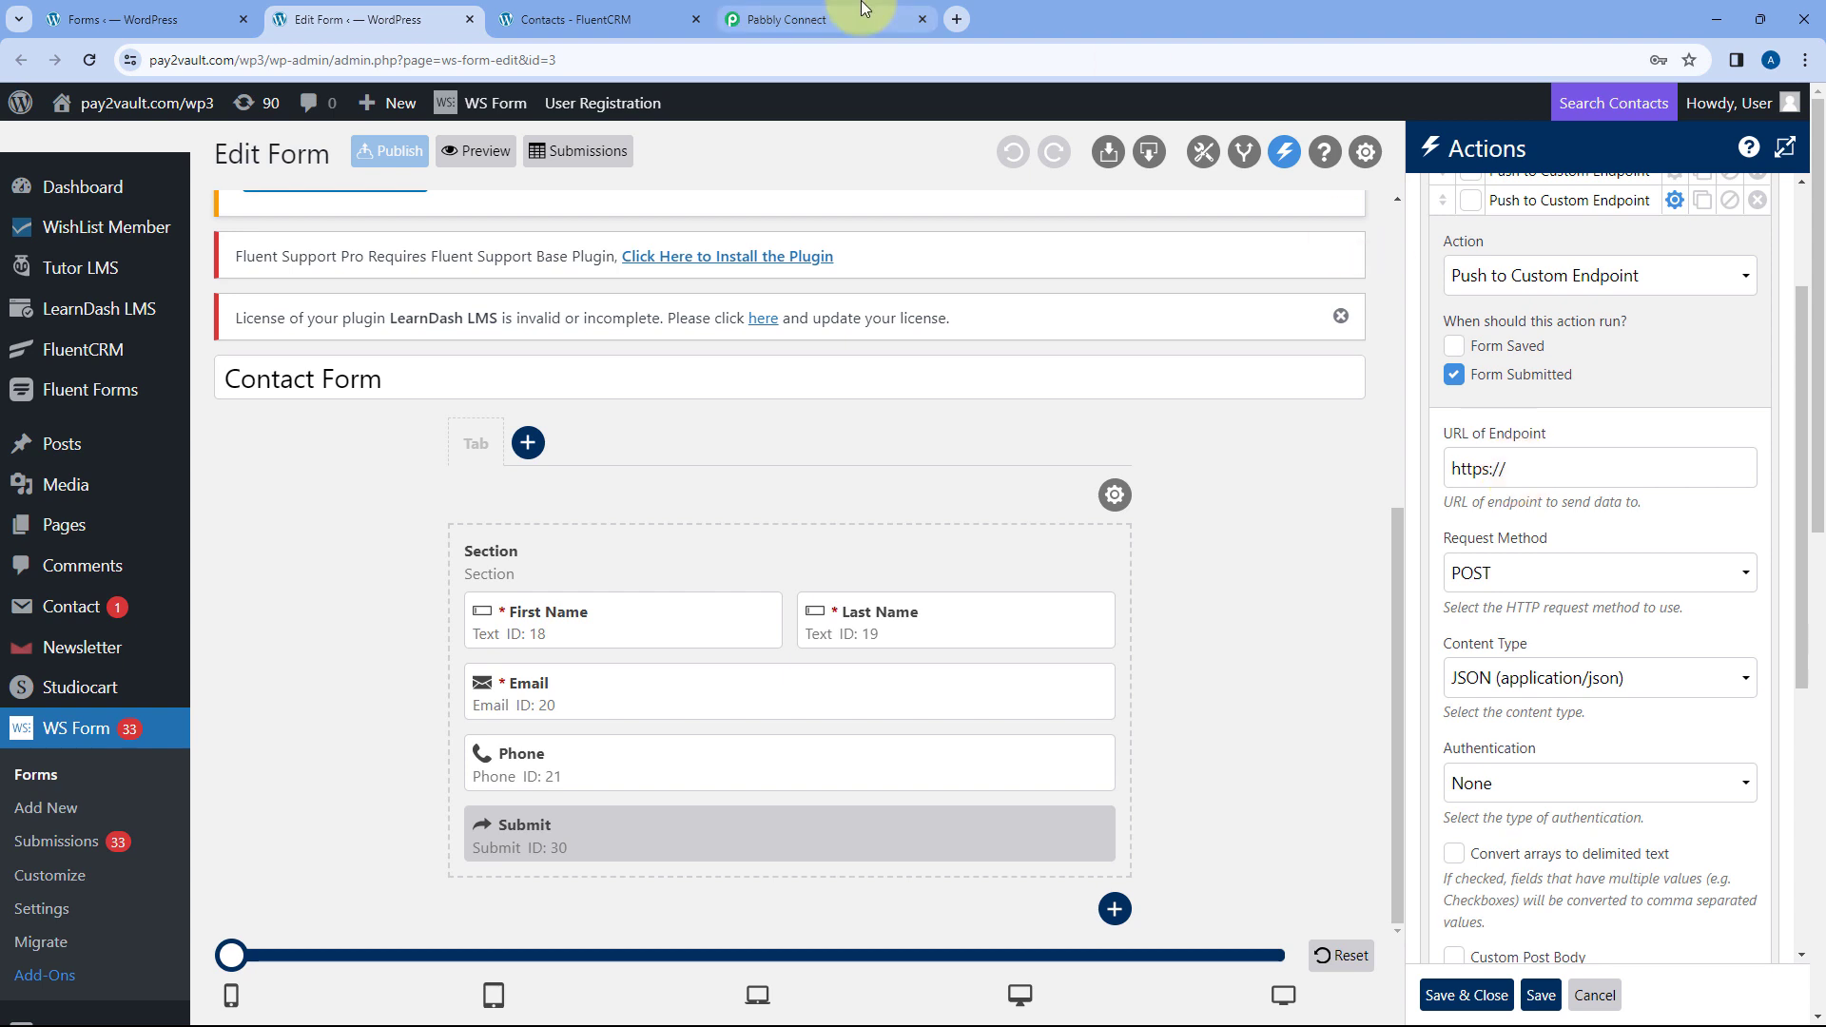
# - Paste the Pabbly webhook URL into the action's URL of Endpoint field
pyautogui.click(786, 19)
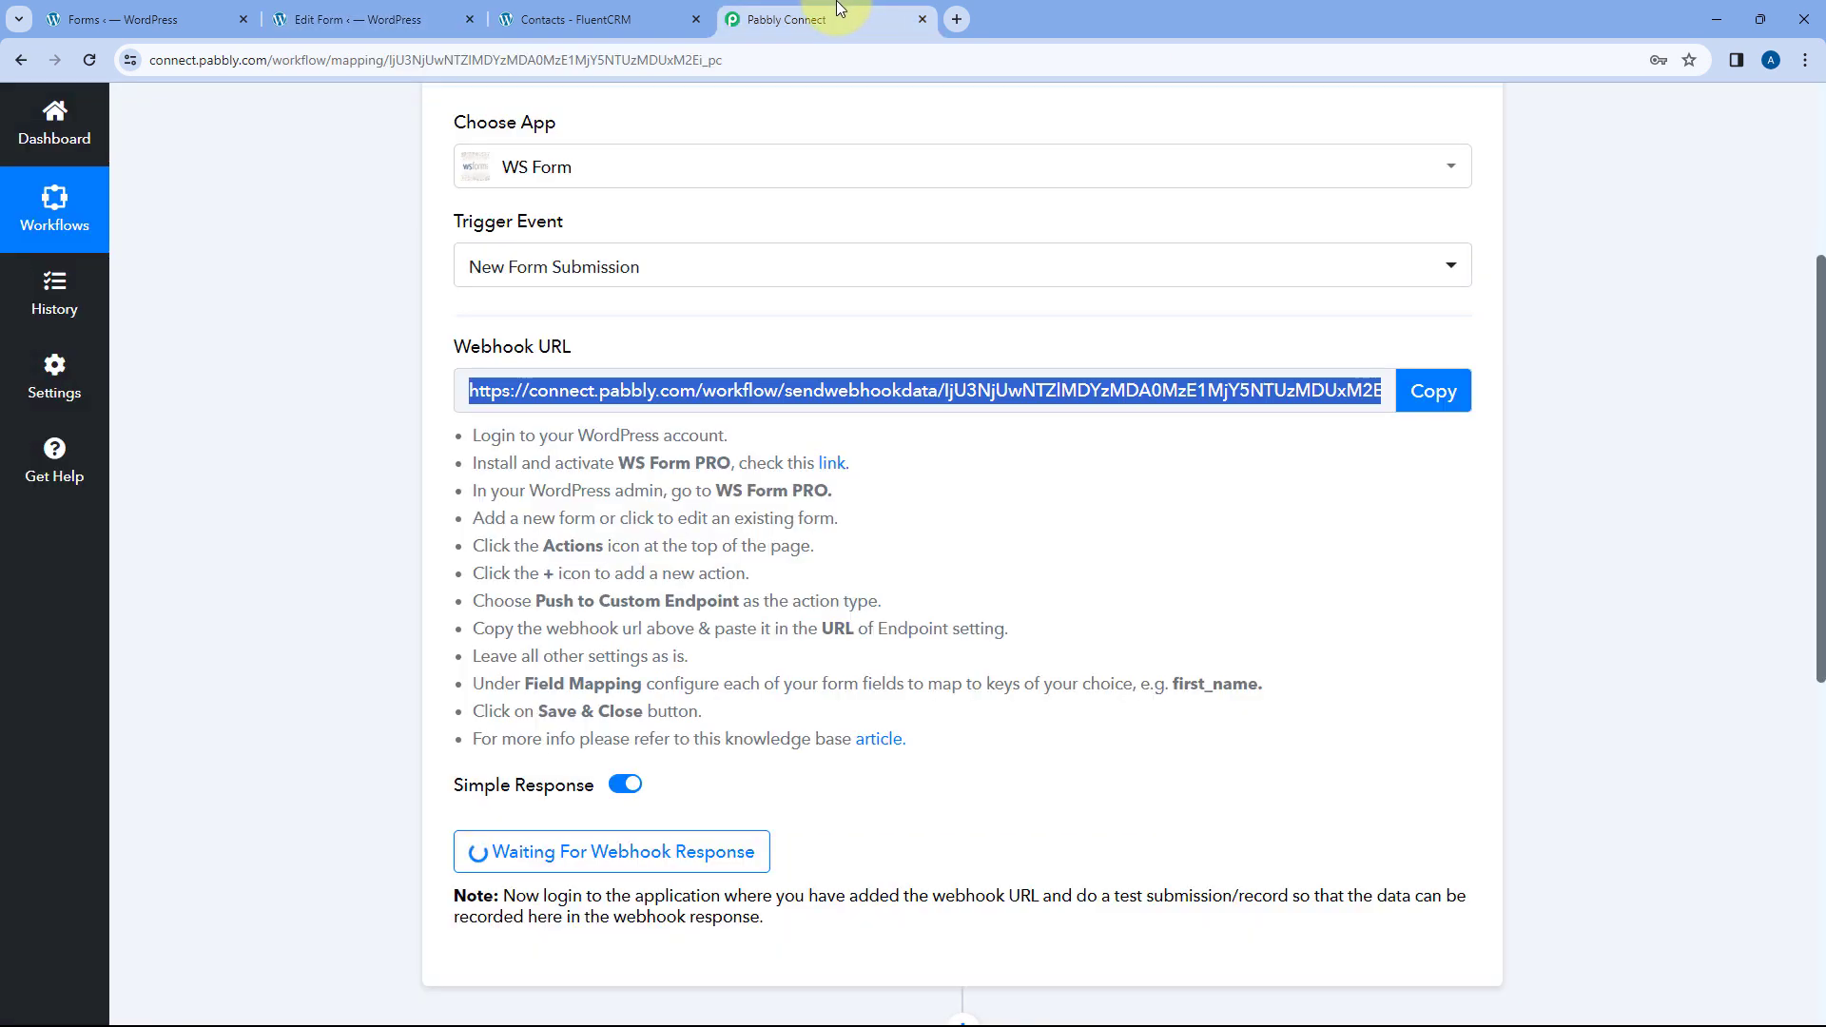
pyautogui.click(1431, 391)
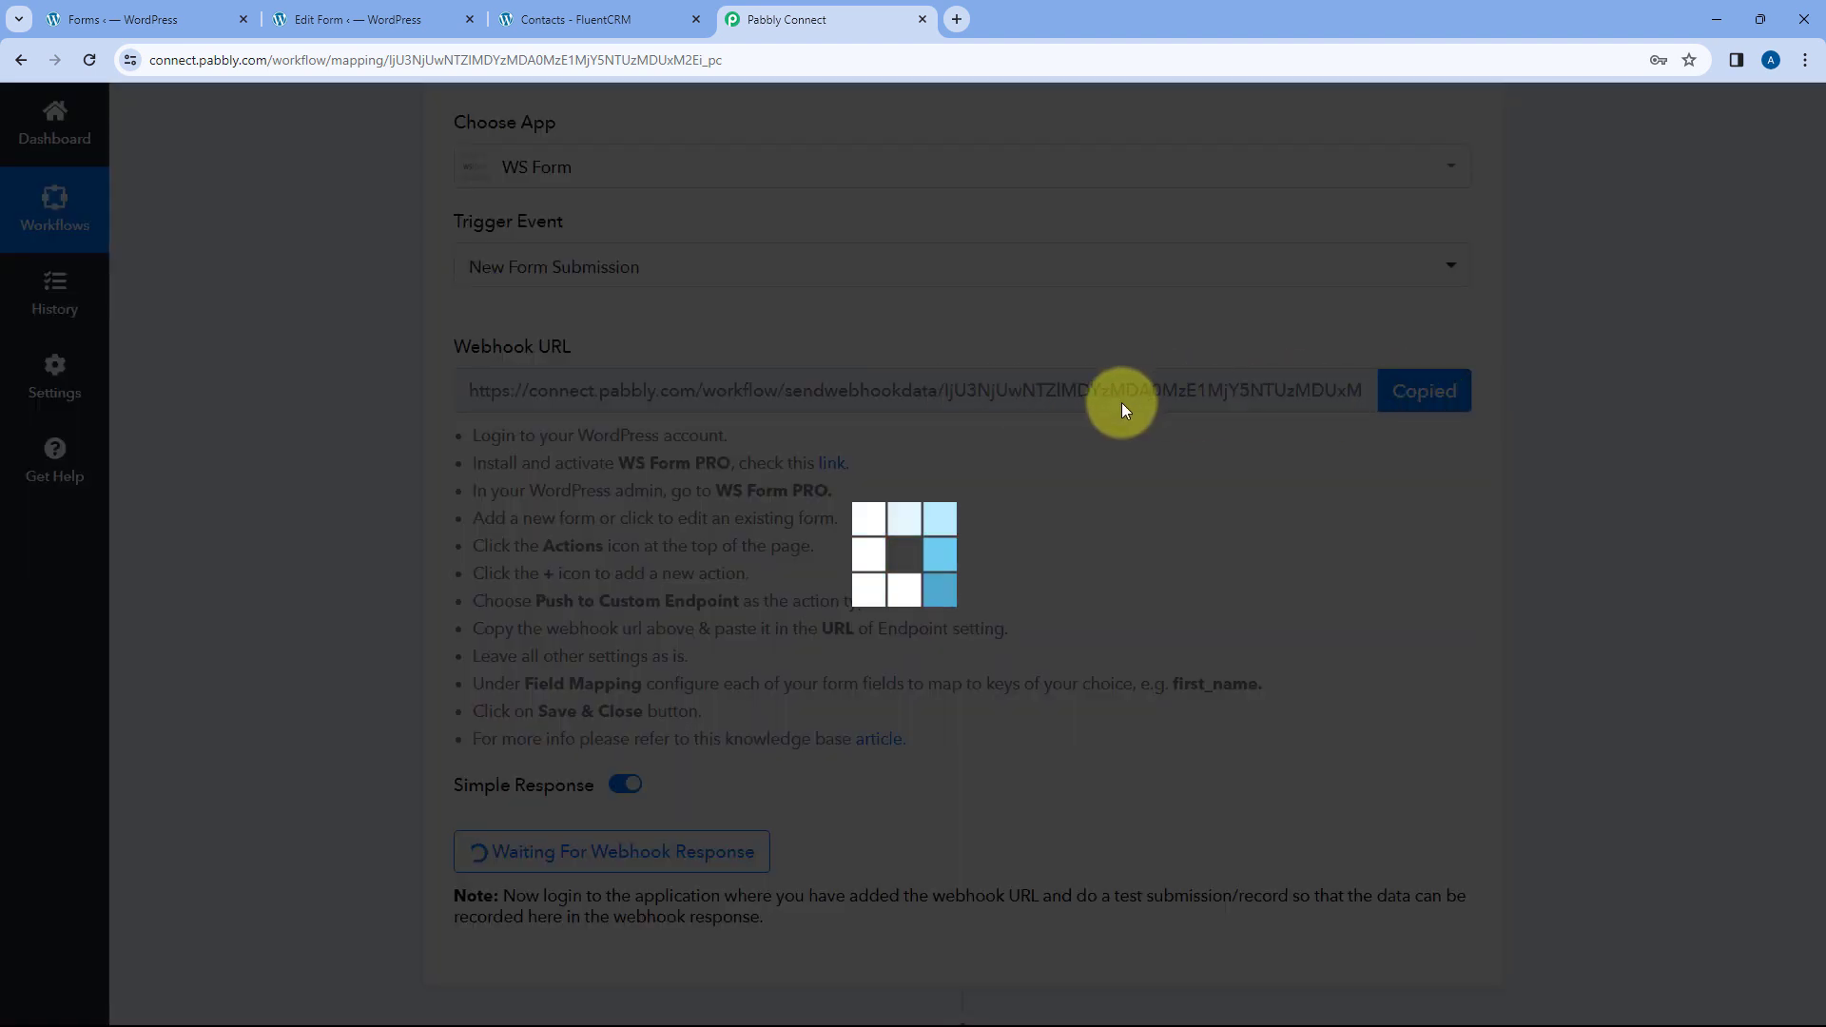
pyautogui.click(361, 19)
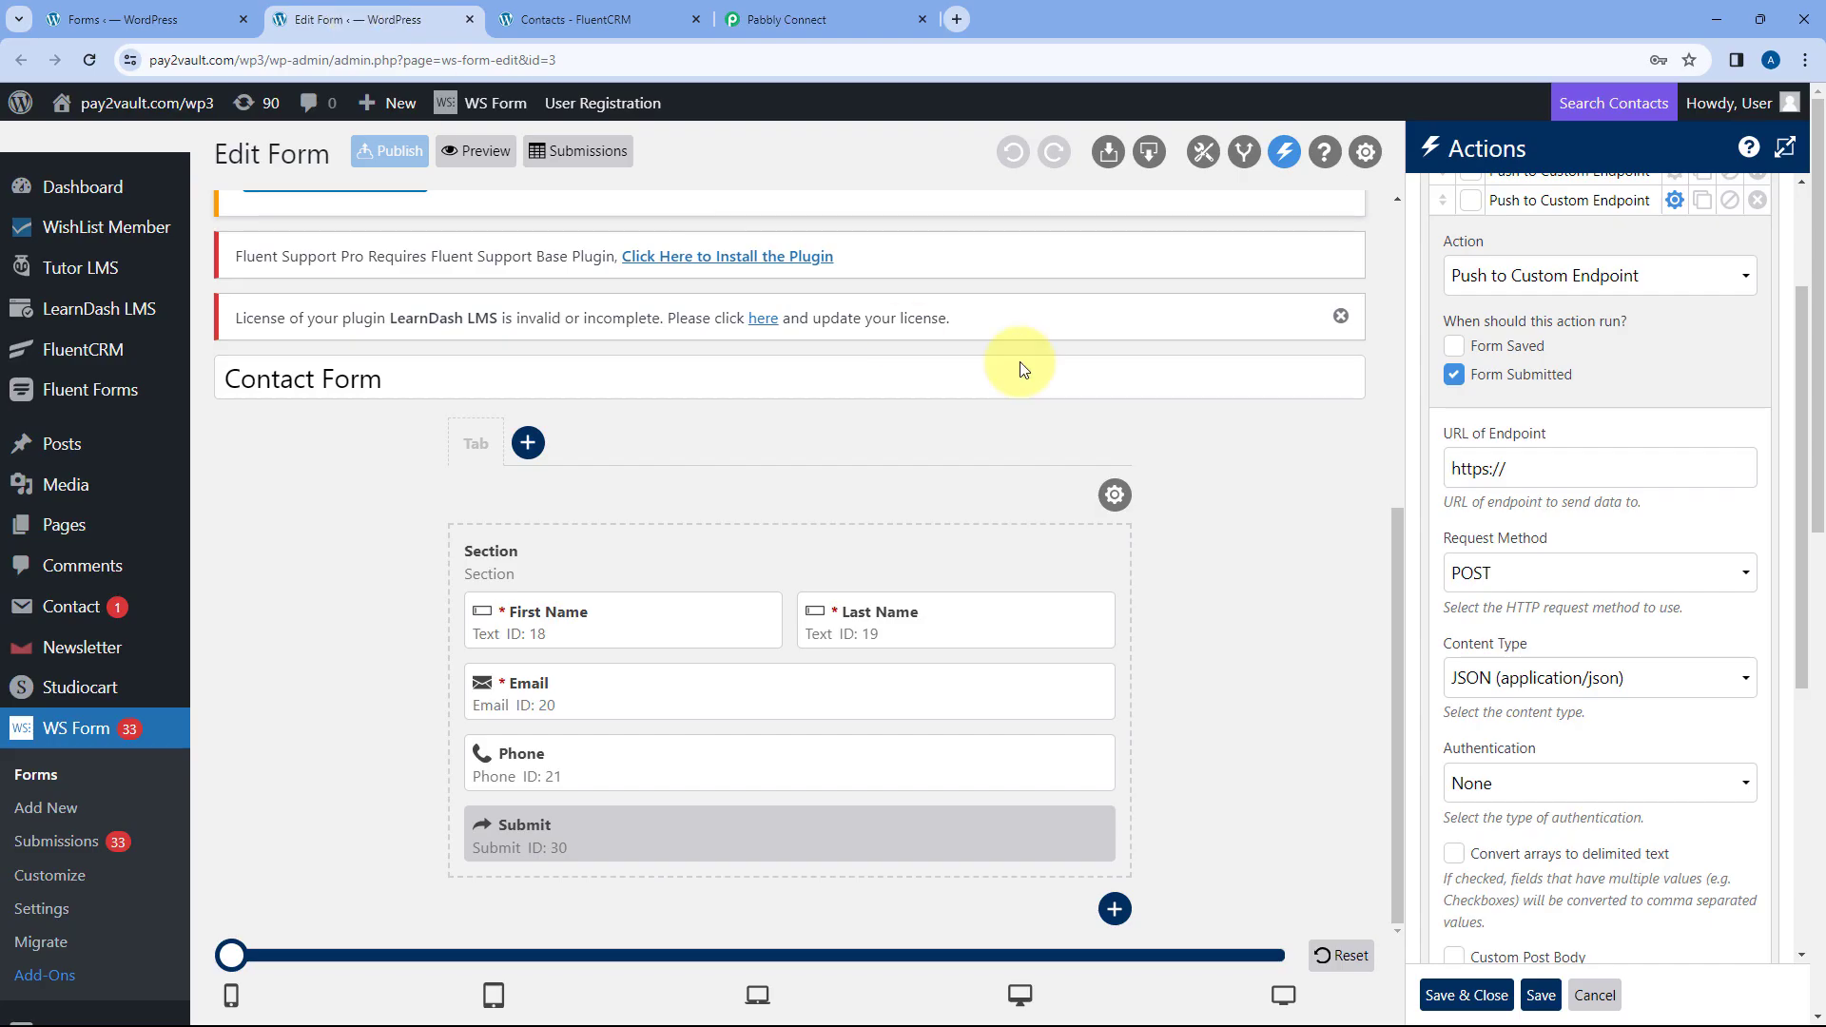
pyautogui.tripleClick(1531, 468)
pyautogui.rightClick(1497, 473)
pyautogui.click(1527, 582)
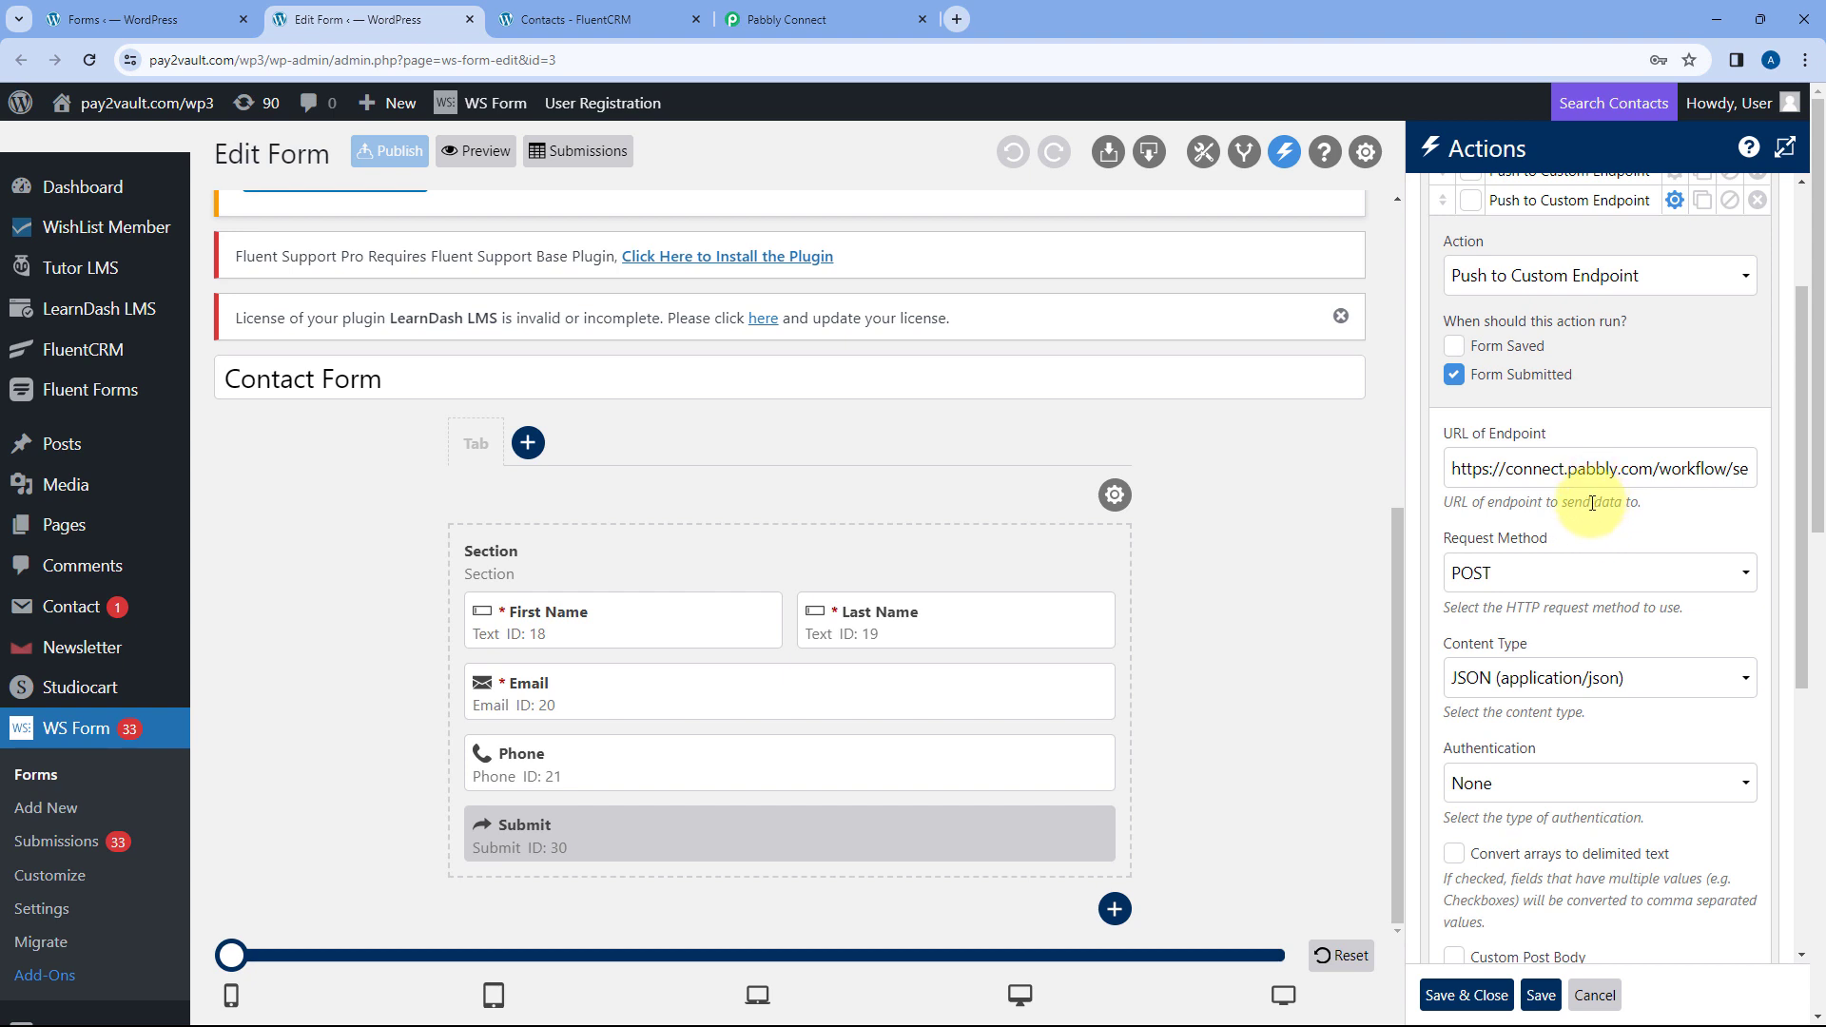
pyautogui.scroll(-1, 1522, 490)
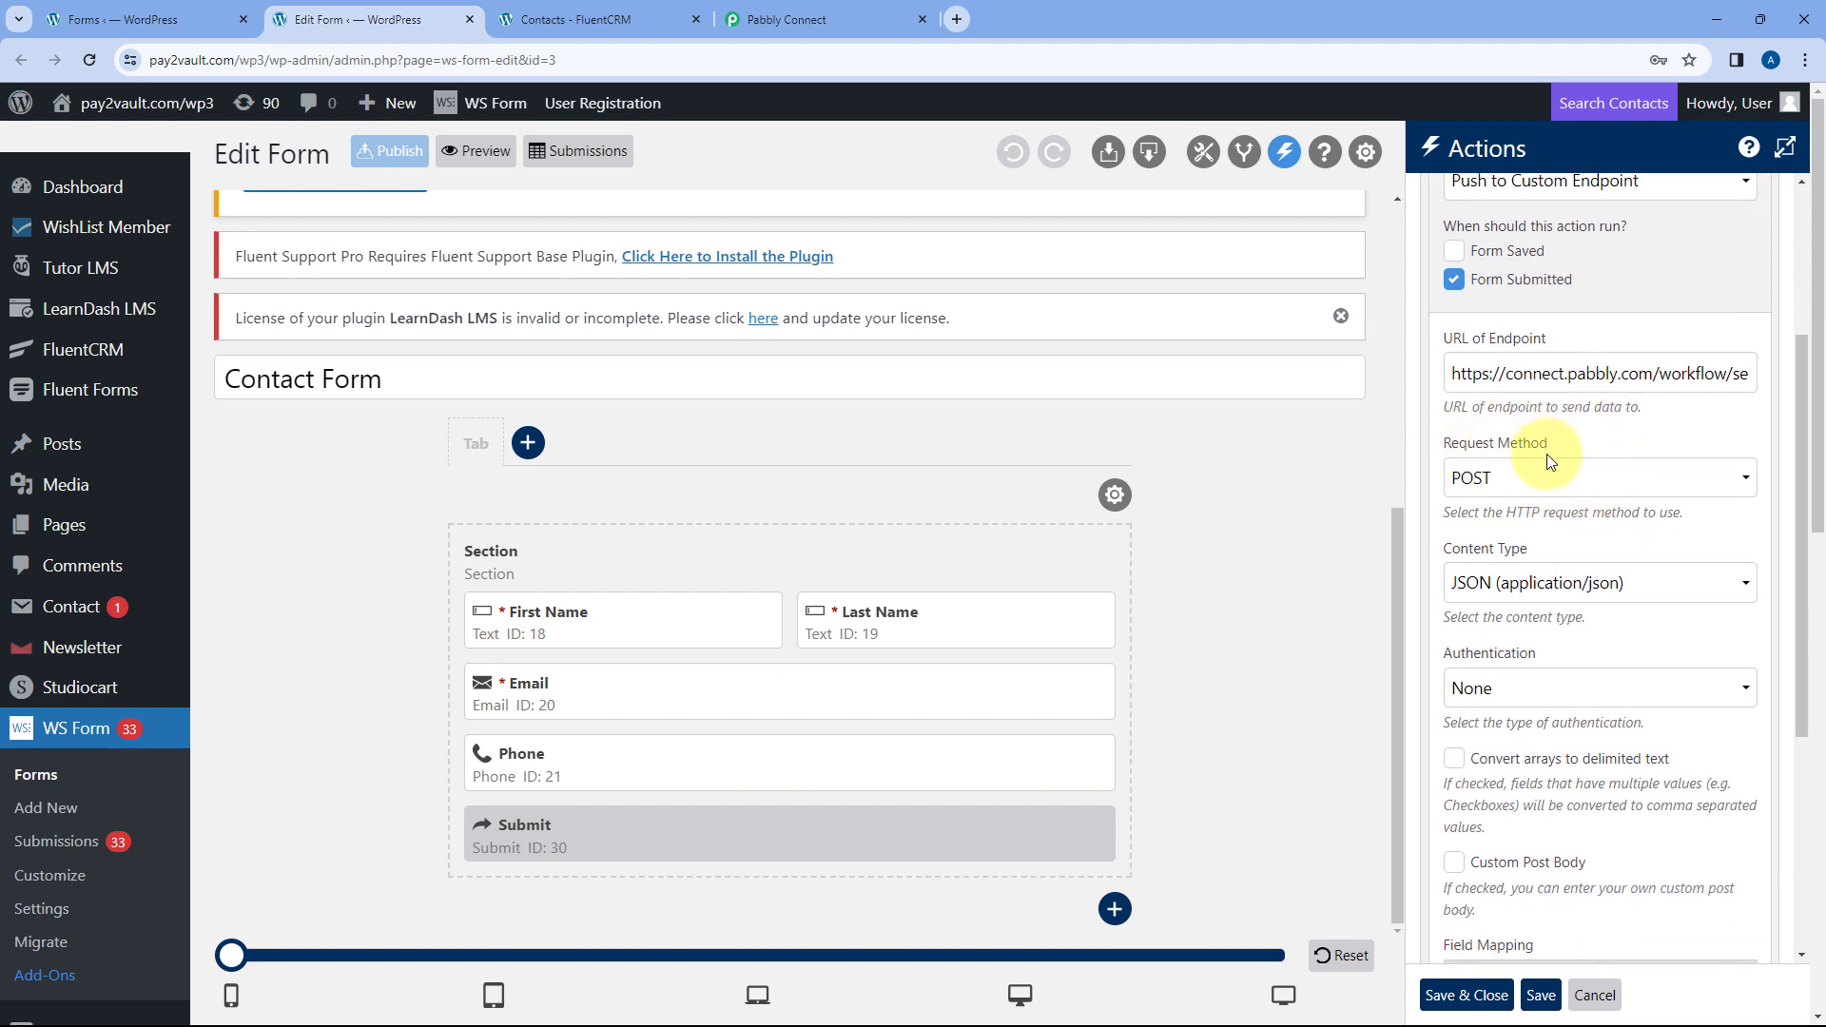
pyautogui.scroll(-2, 1551, 452)
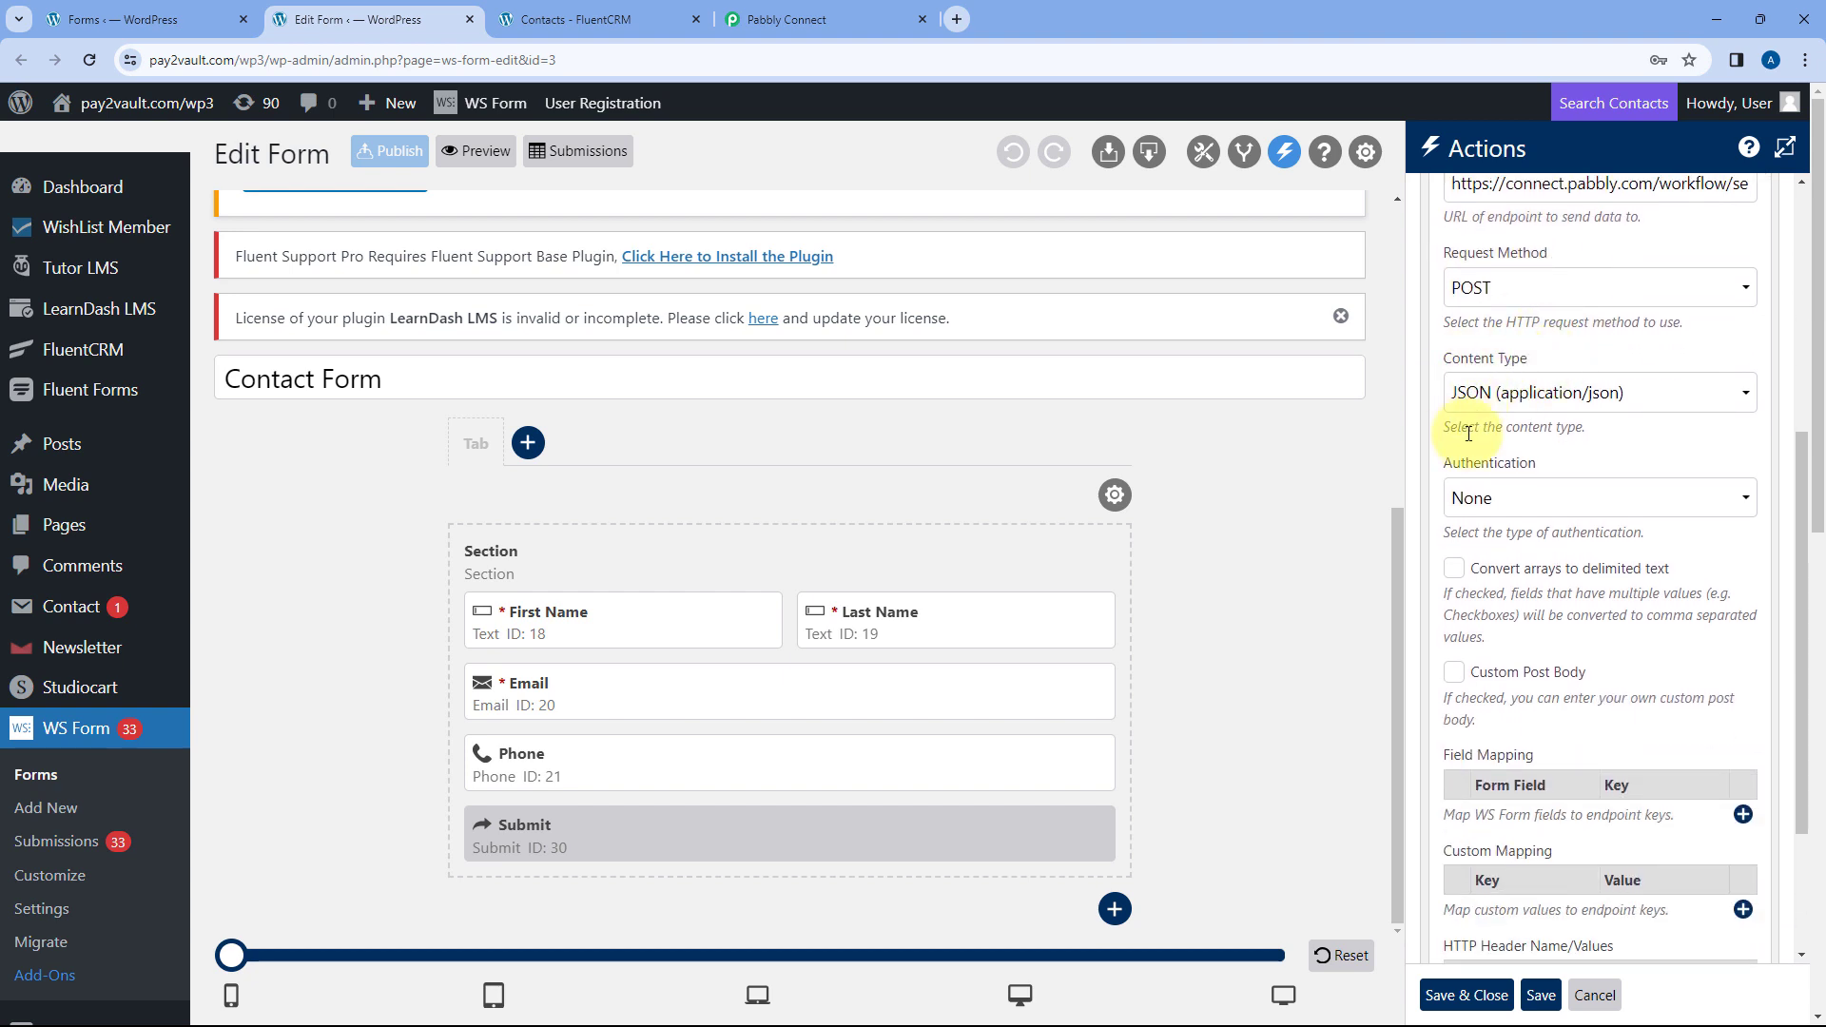
pyautogui.scroll(-1, 1558, 435)
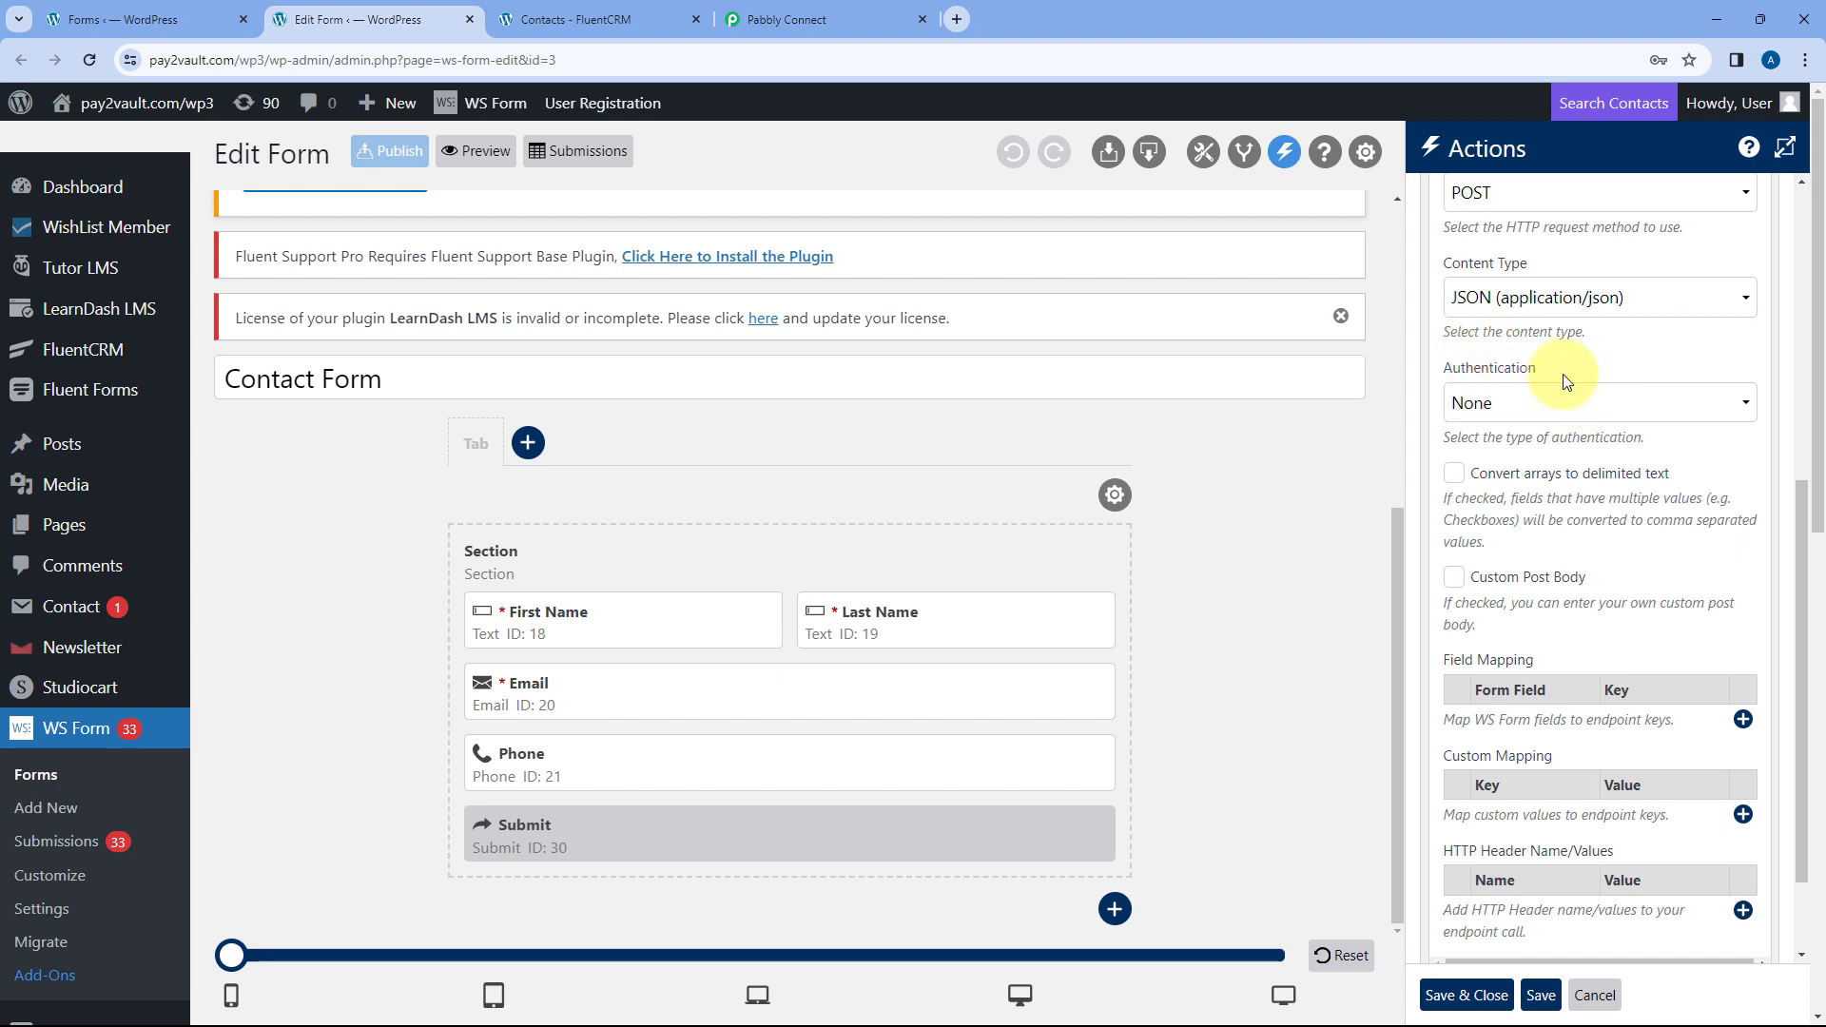
pyautogui.scroll(-1, 1519, 457)
pyautogui.scroll(-2, 1518, 436)
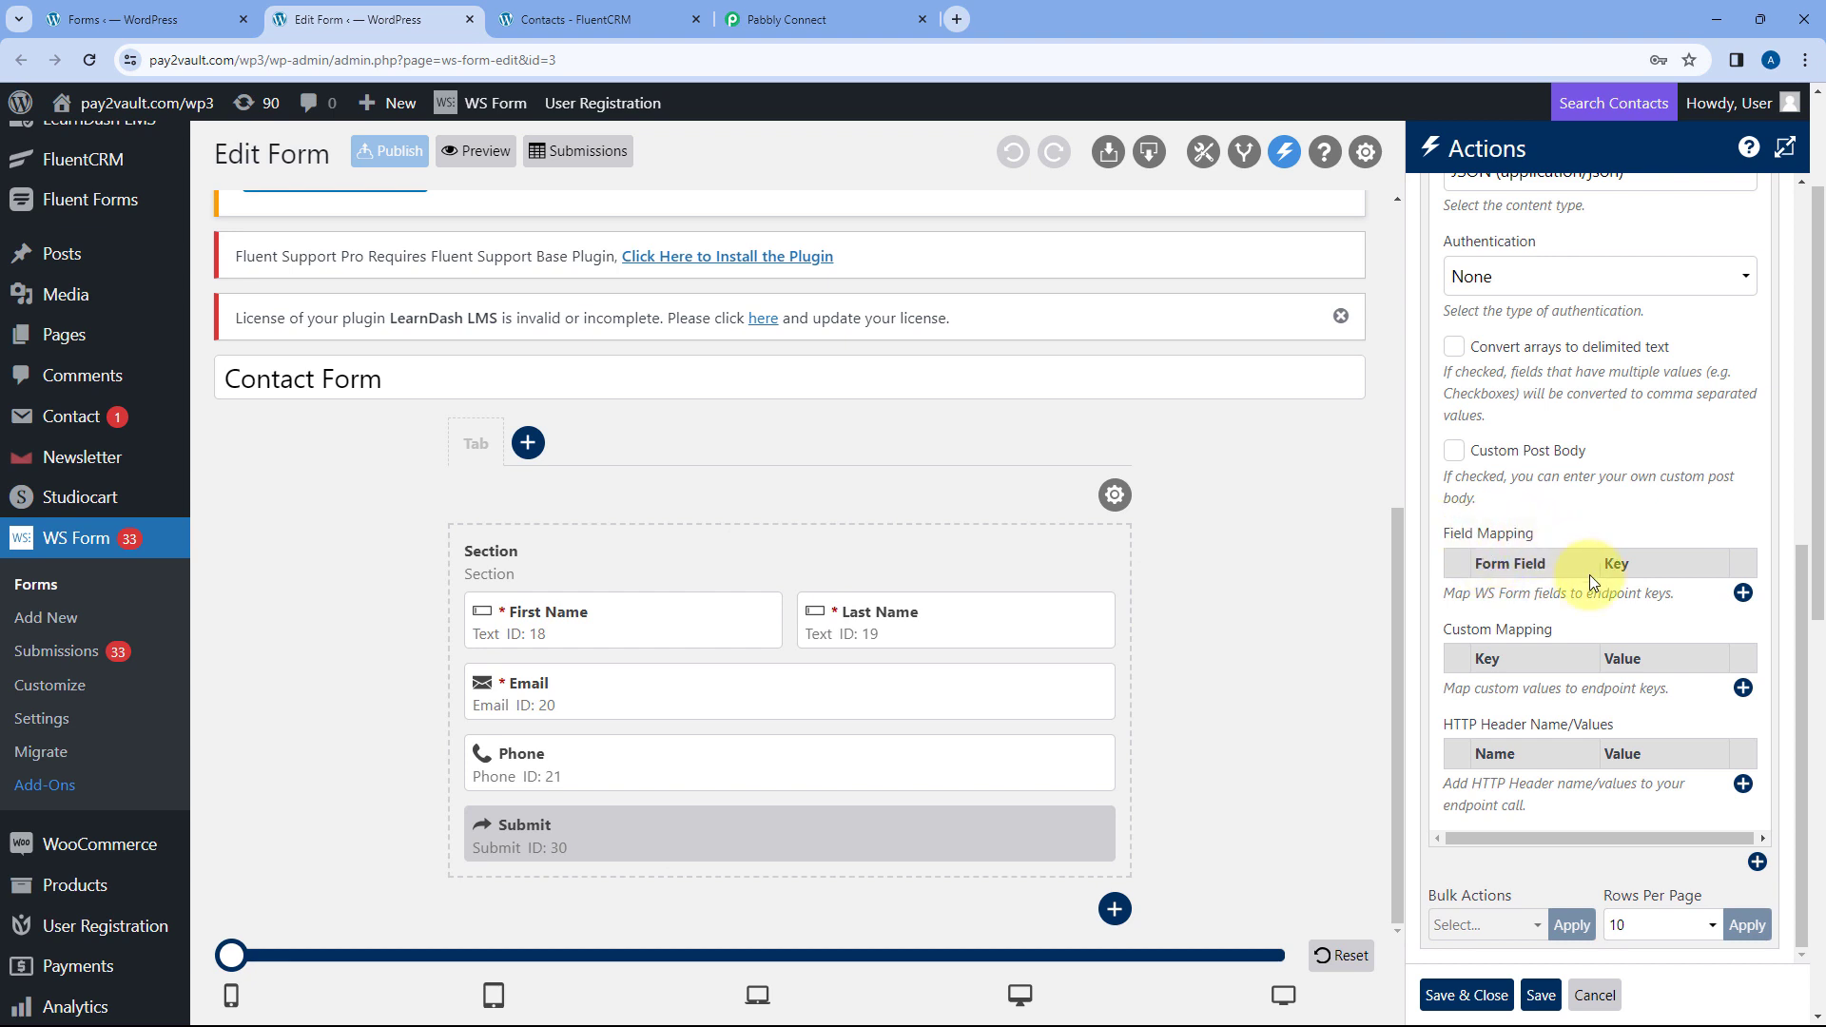
# - Map the First Name and Last Name fields to keys First Name and Last Name
pyautogui.click(1742, 593)
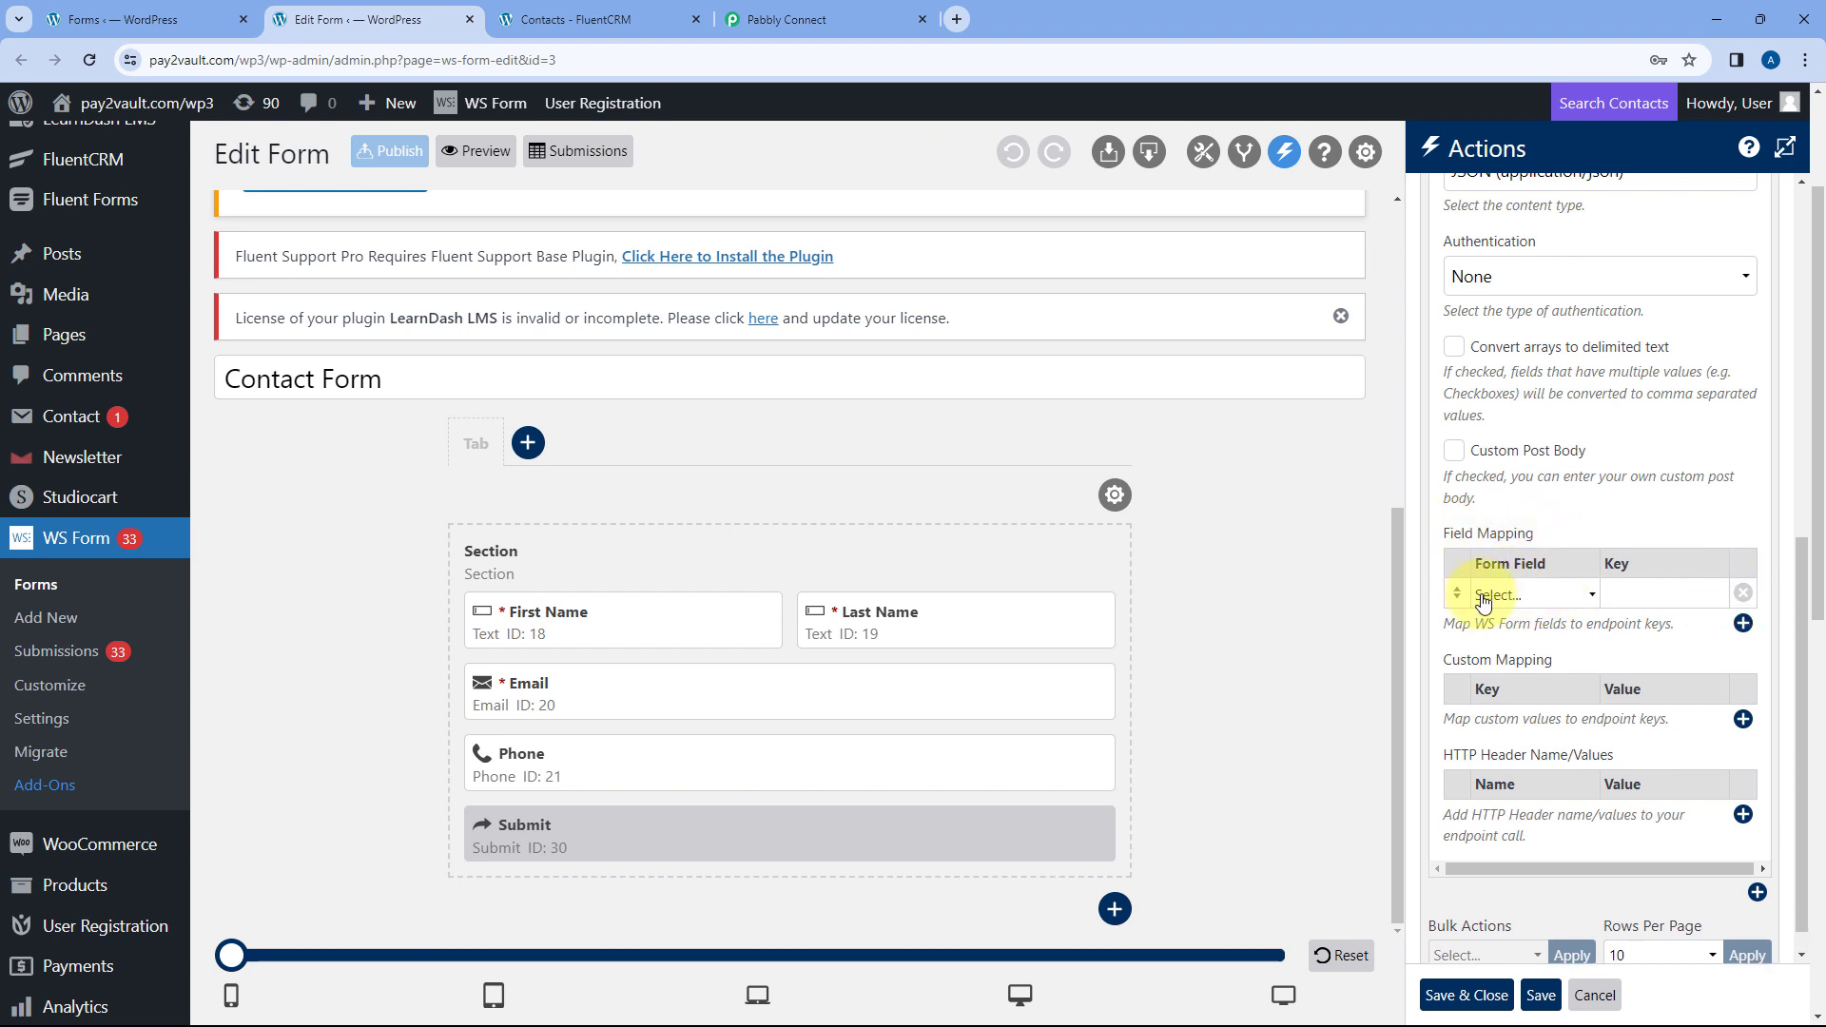
pyautogui.click(1590, 598)
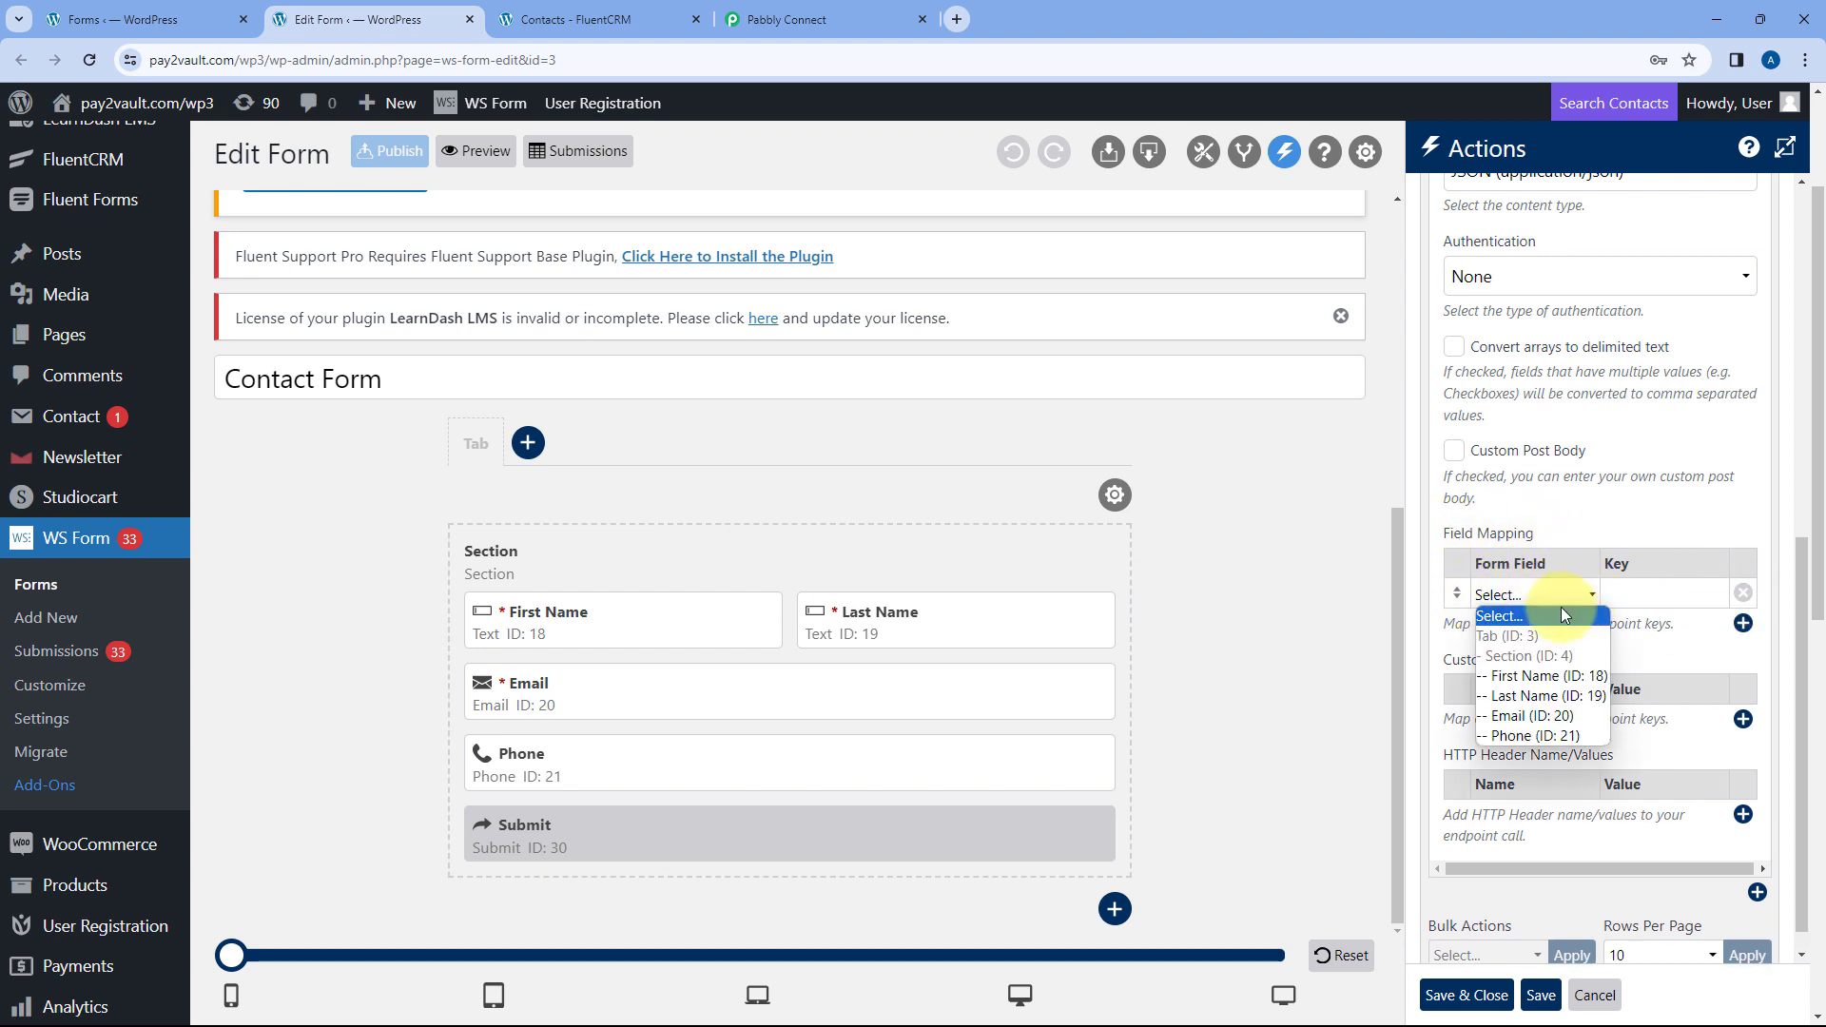
pyautogui.click(1557, 676)
pyautogui.click(1634, 596)
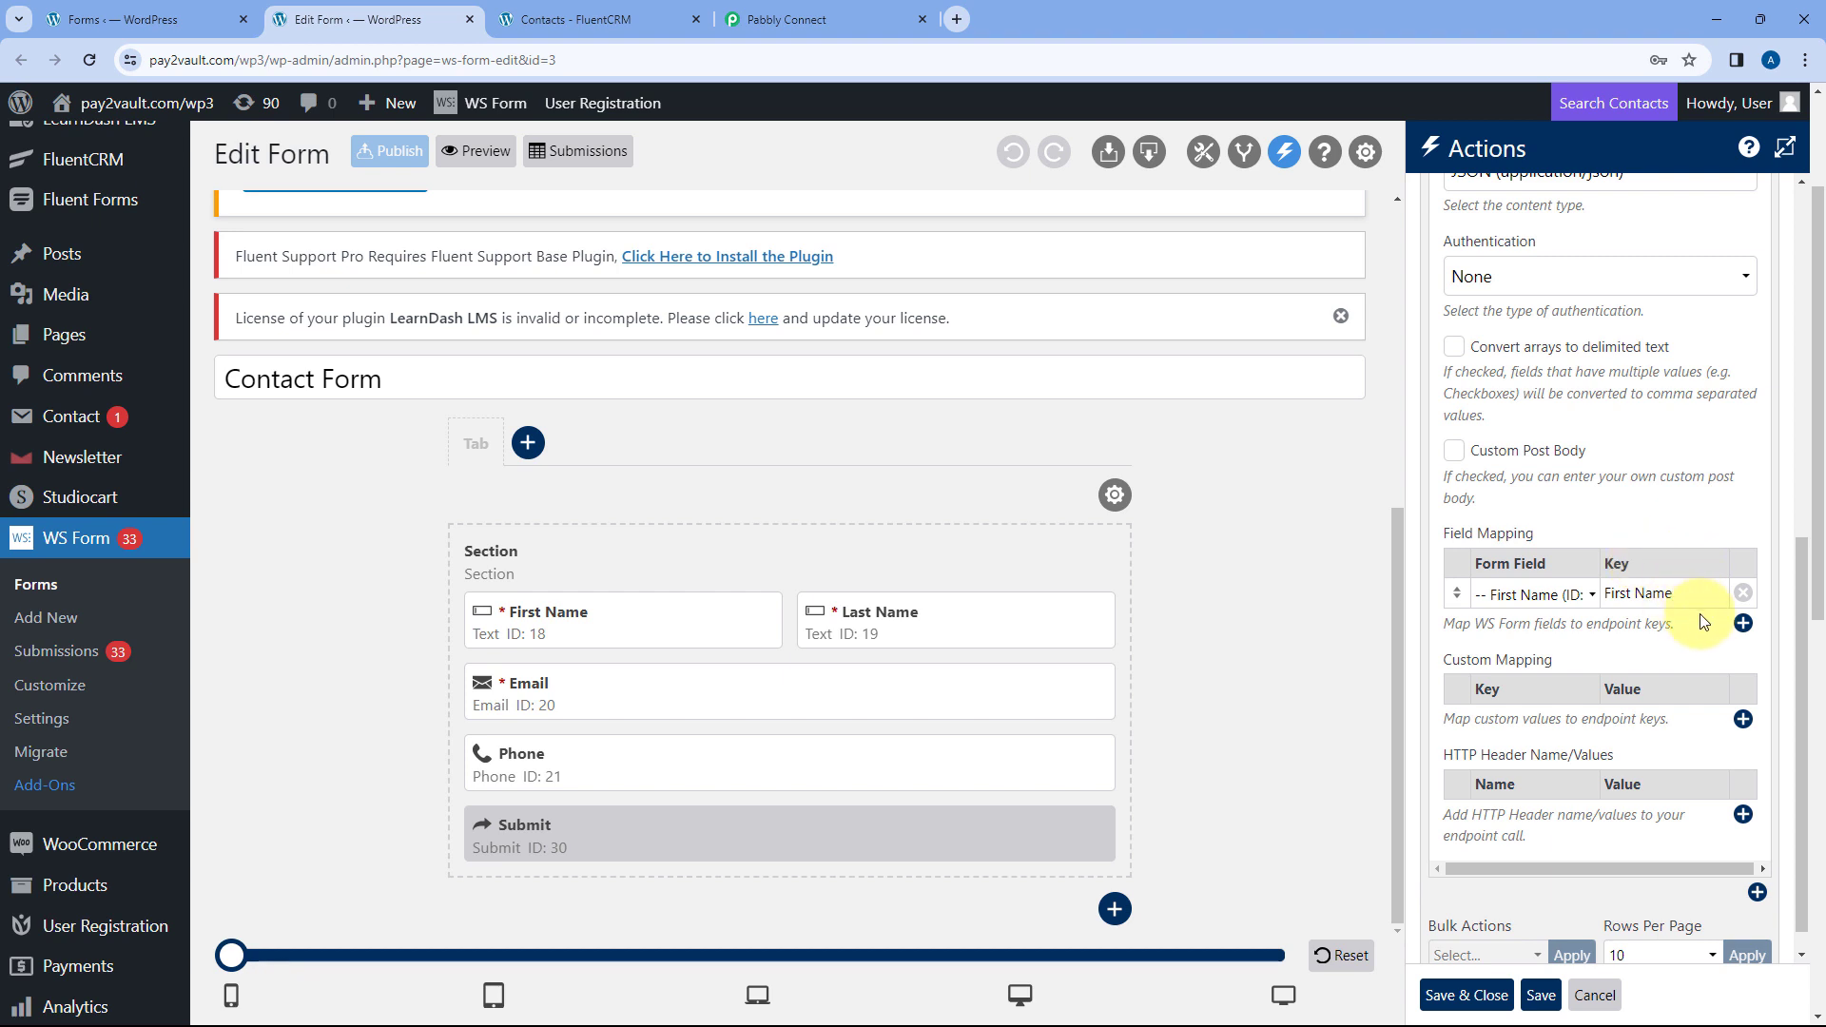
pyautogui.click(1742, 623)
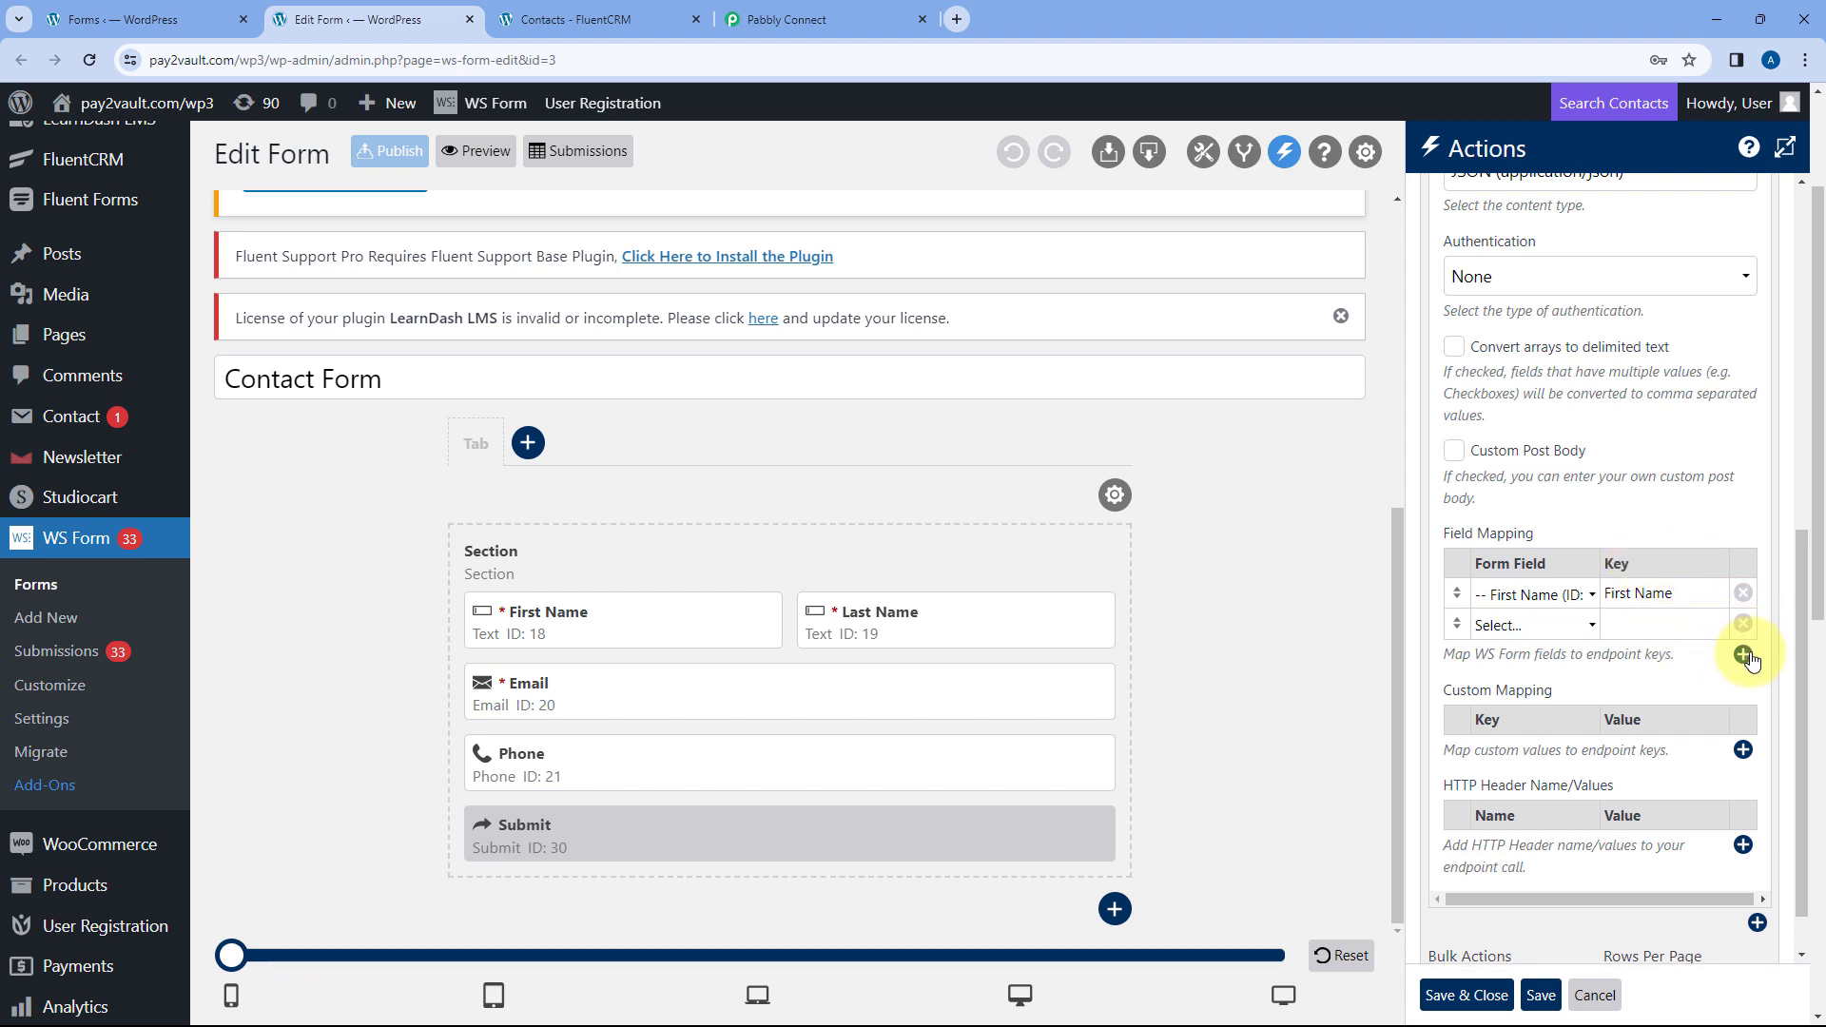
pyautogui.click(1523, 628)
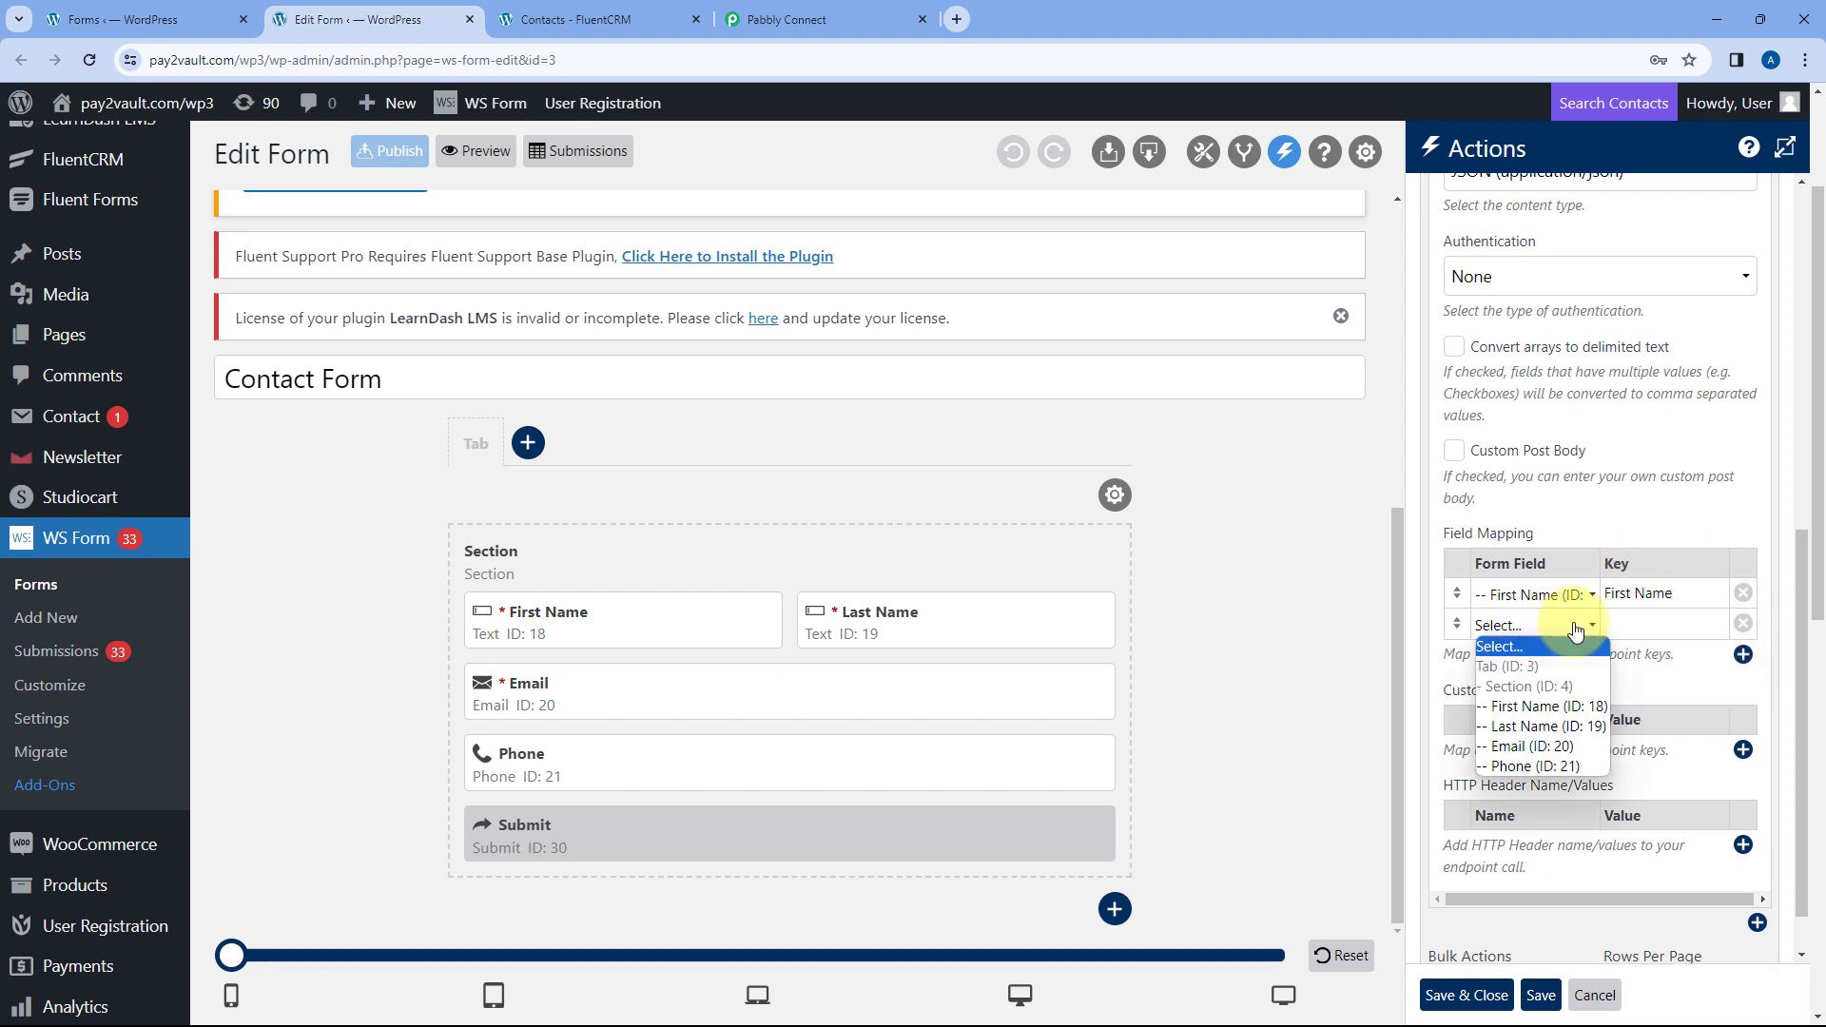
pyautogui.click(1520, 727)
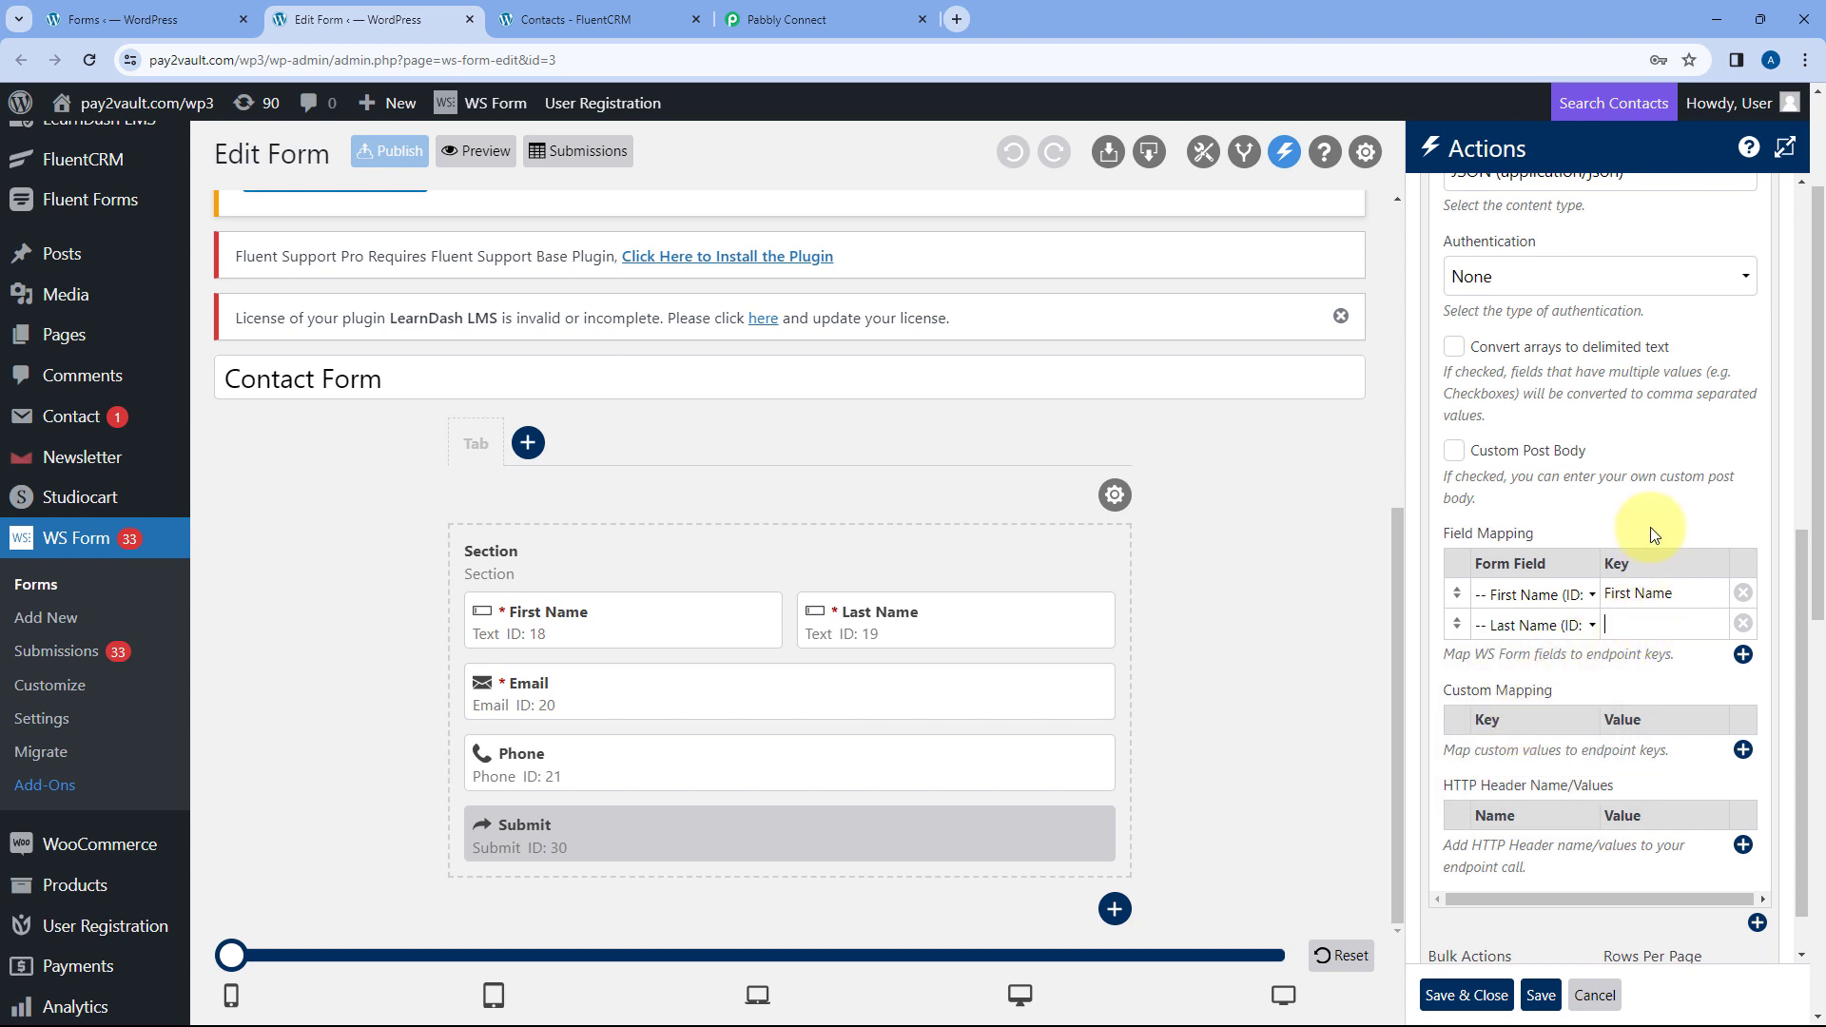
pyautogui.write('Last A Name')
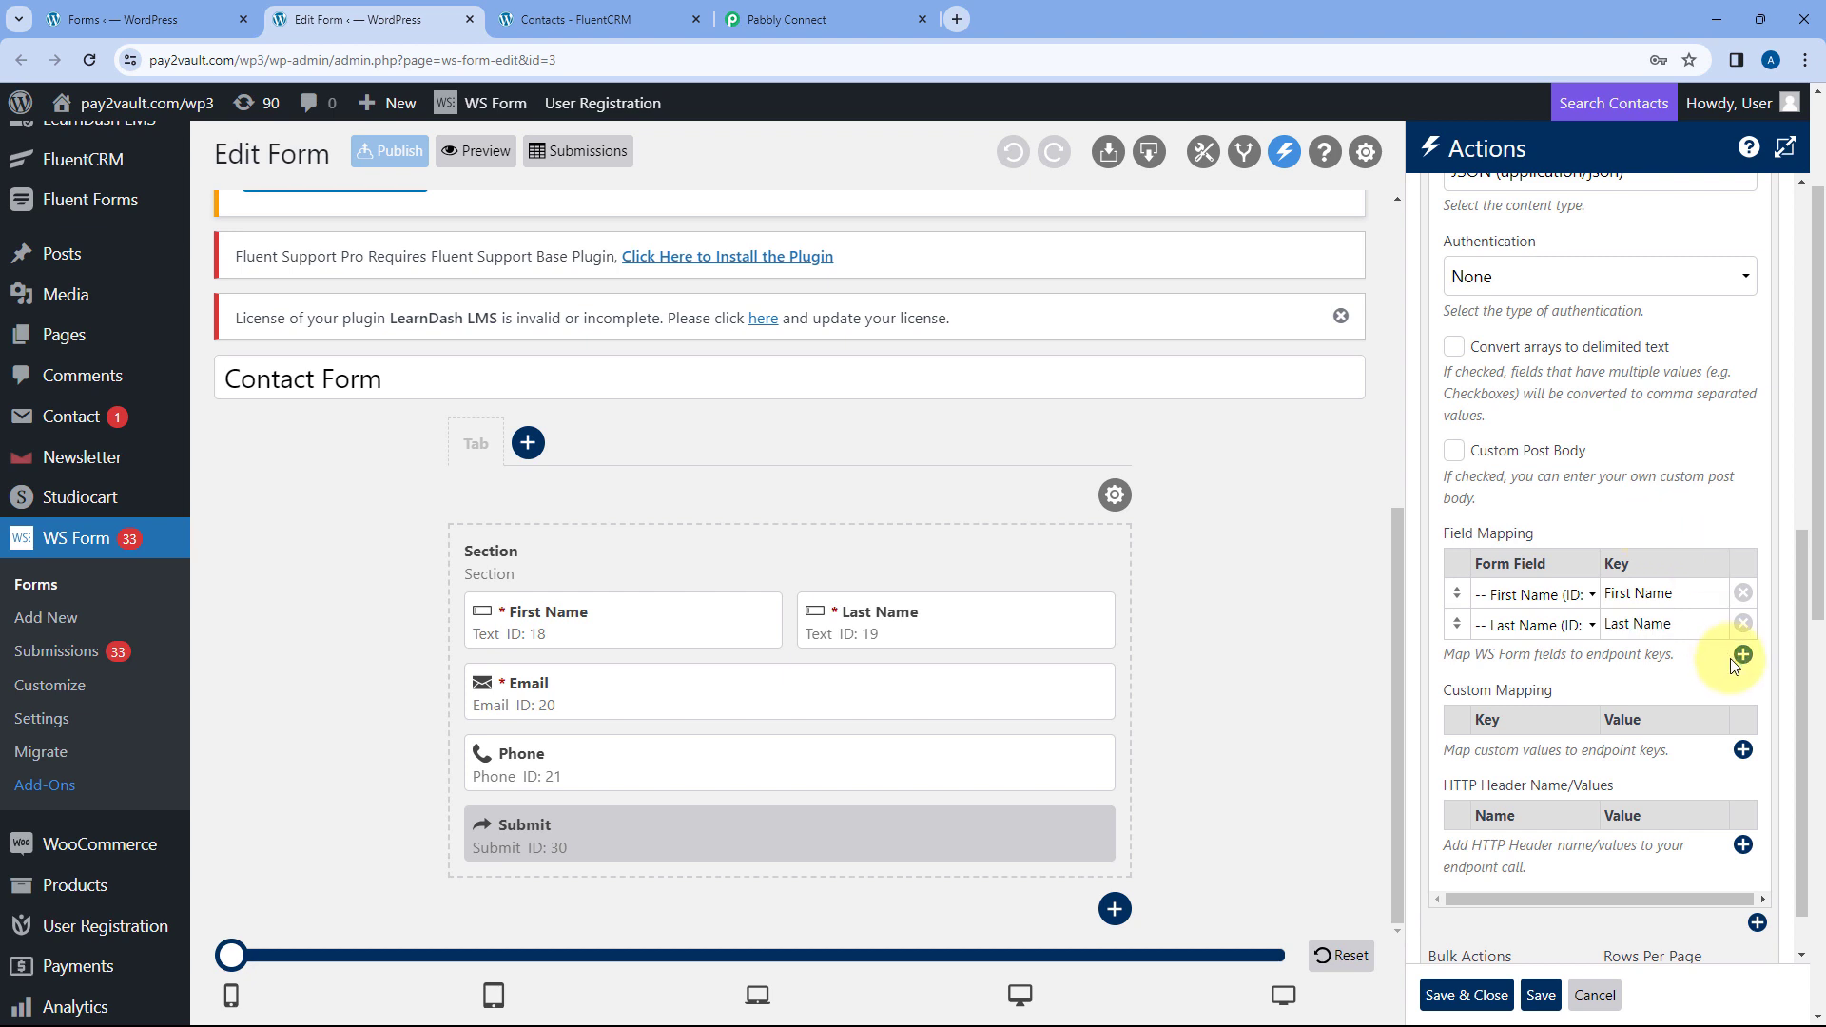
# - Map the Email and Phone fields to keys Email and Phone No
pyautogui.click(1742, 654)
pyautogui.click(1533, 655)
pyautogui.click(1526, 761)
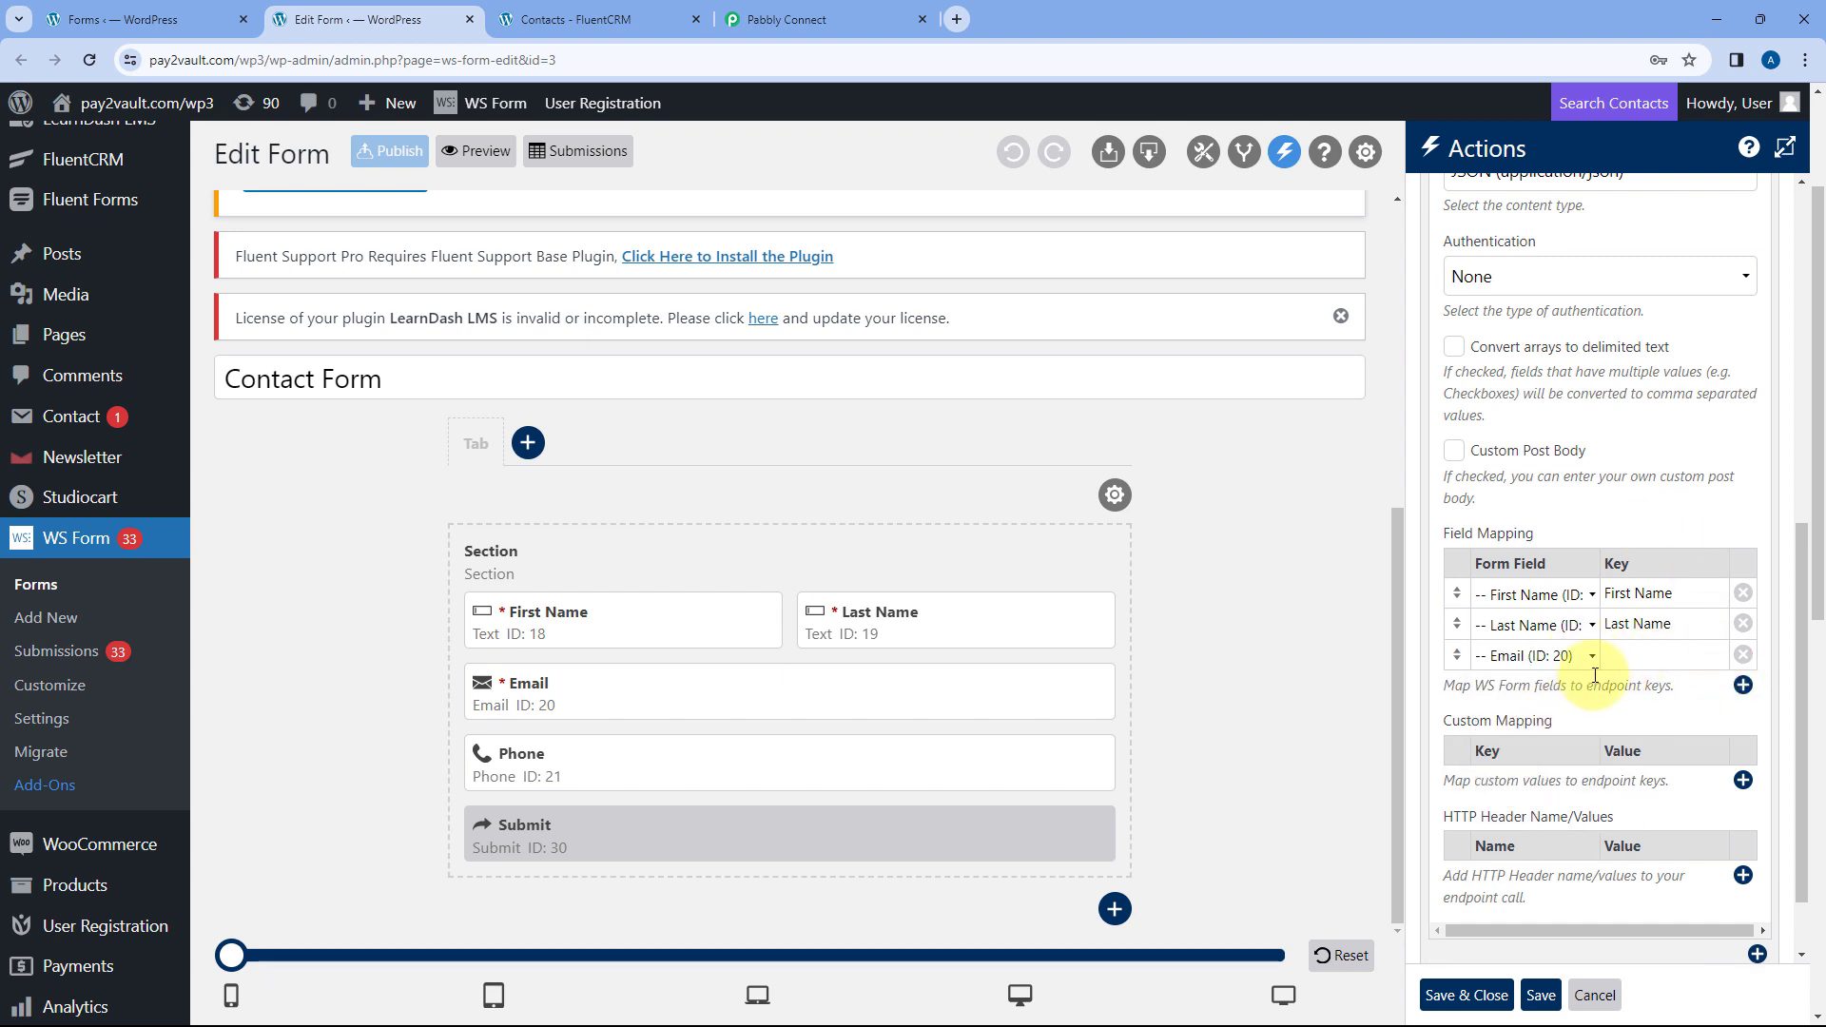
pyautogui.click(1623, 656)
pyautogui.write('Email')
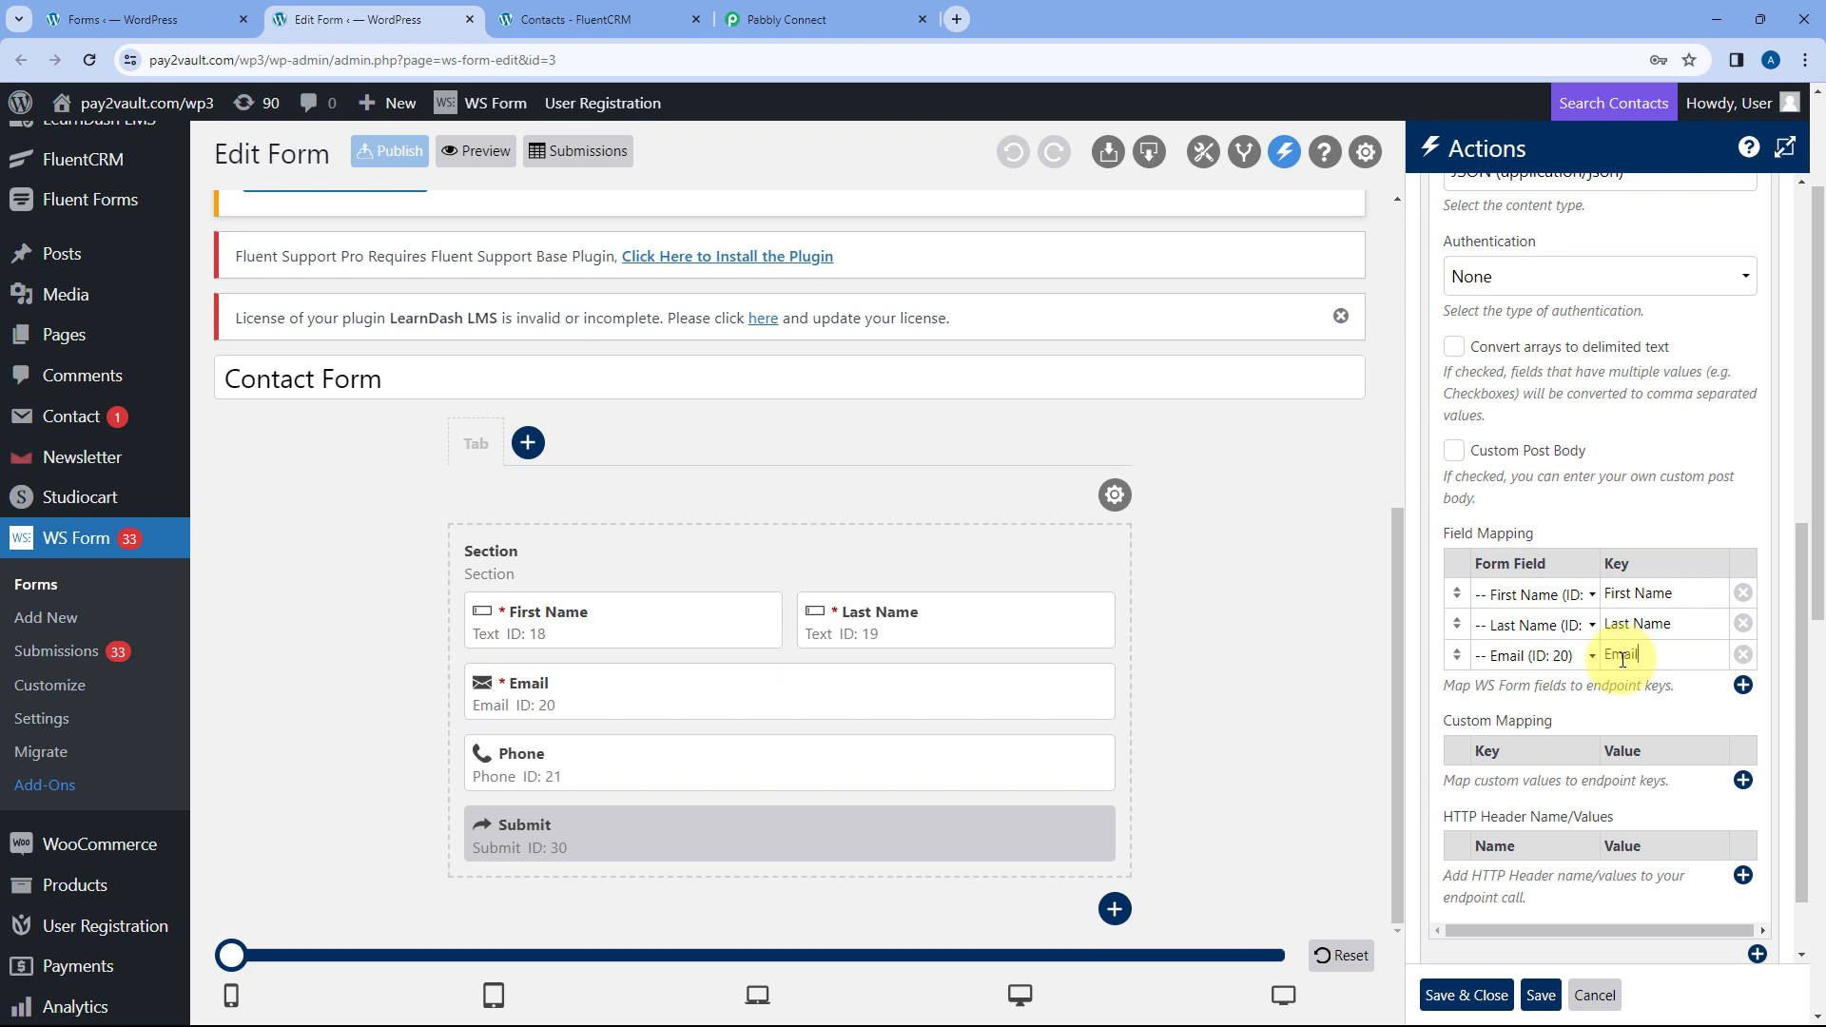
pyautogui.click(1742, 685)
pyautogui.click(1520, 685)
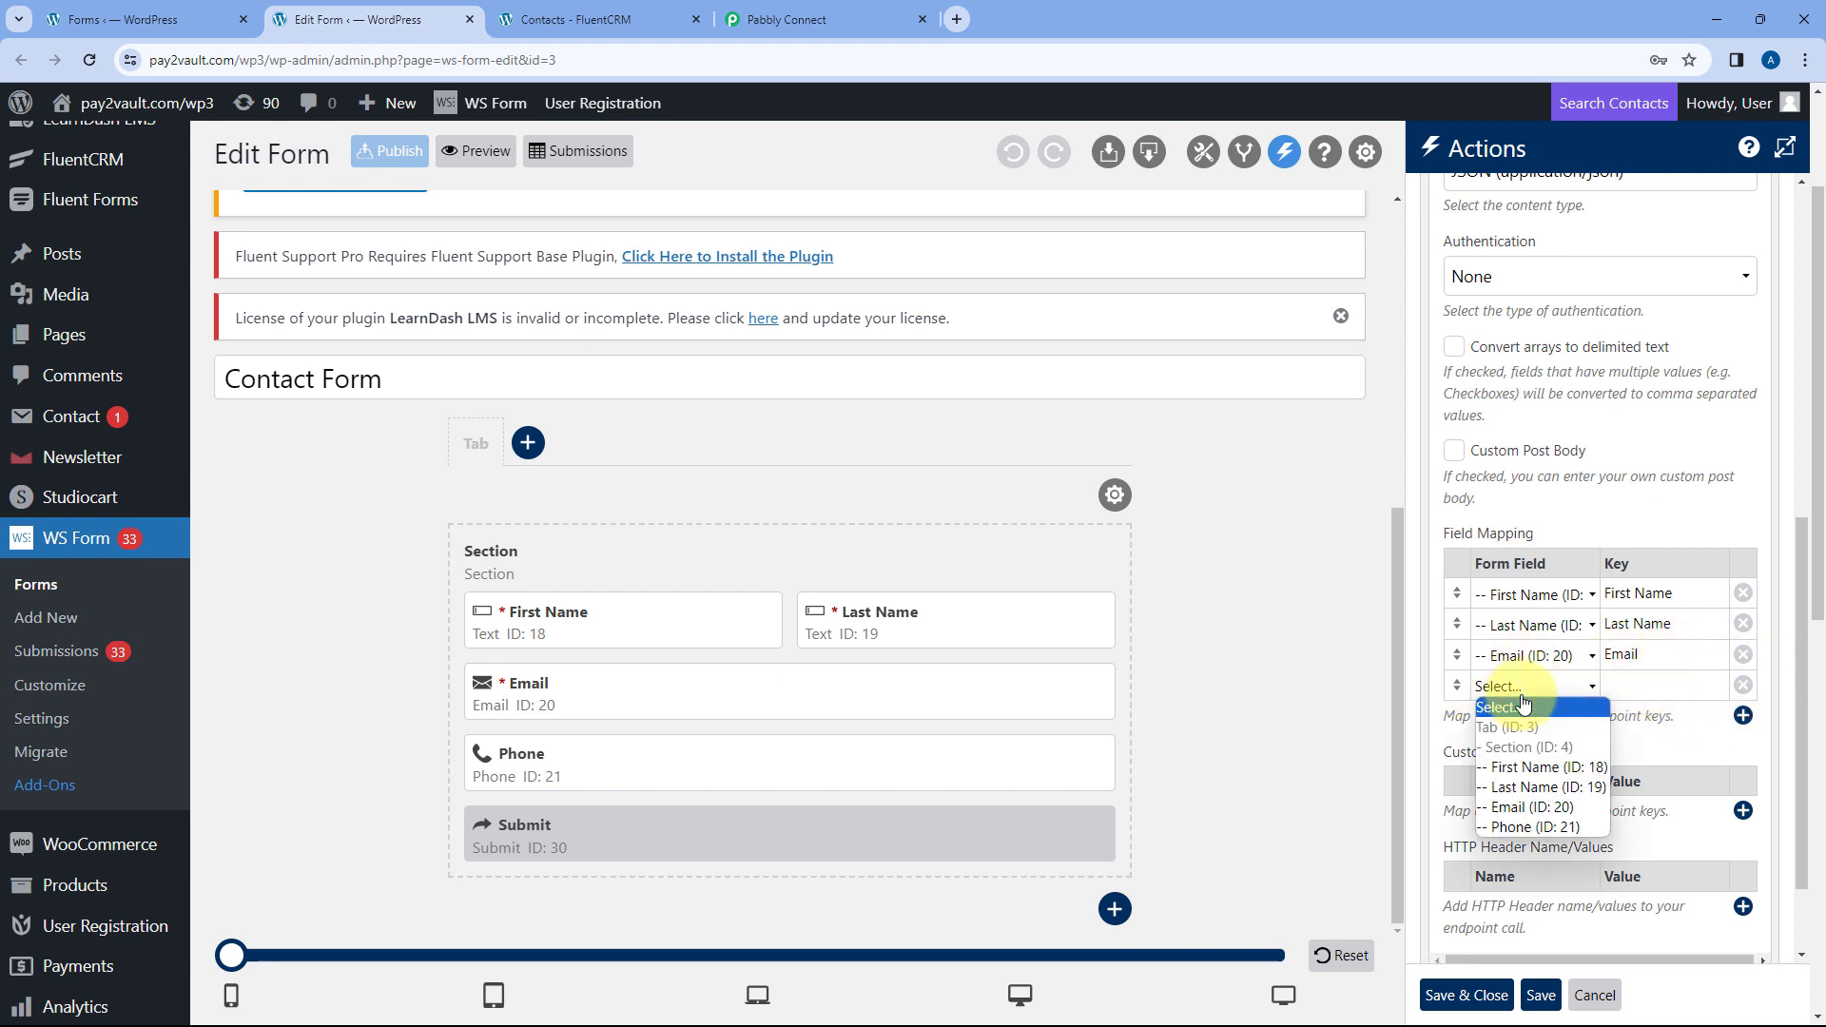
pyautogui.click(1518, 827)
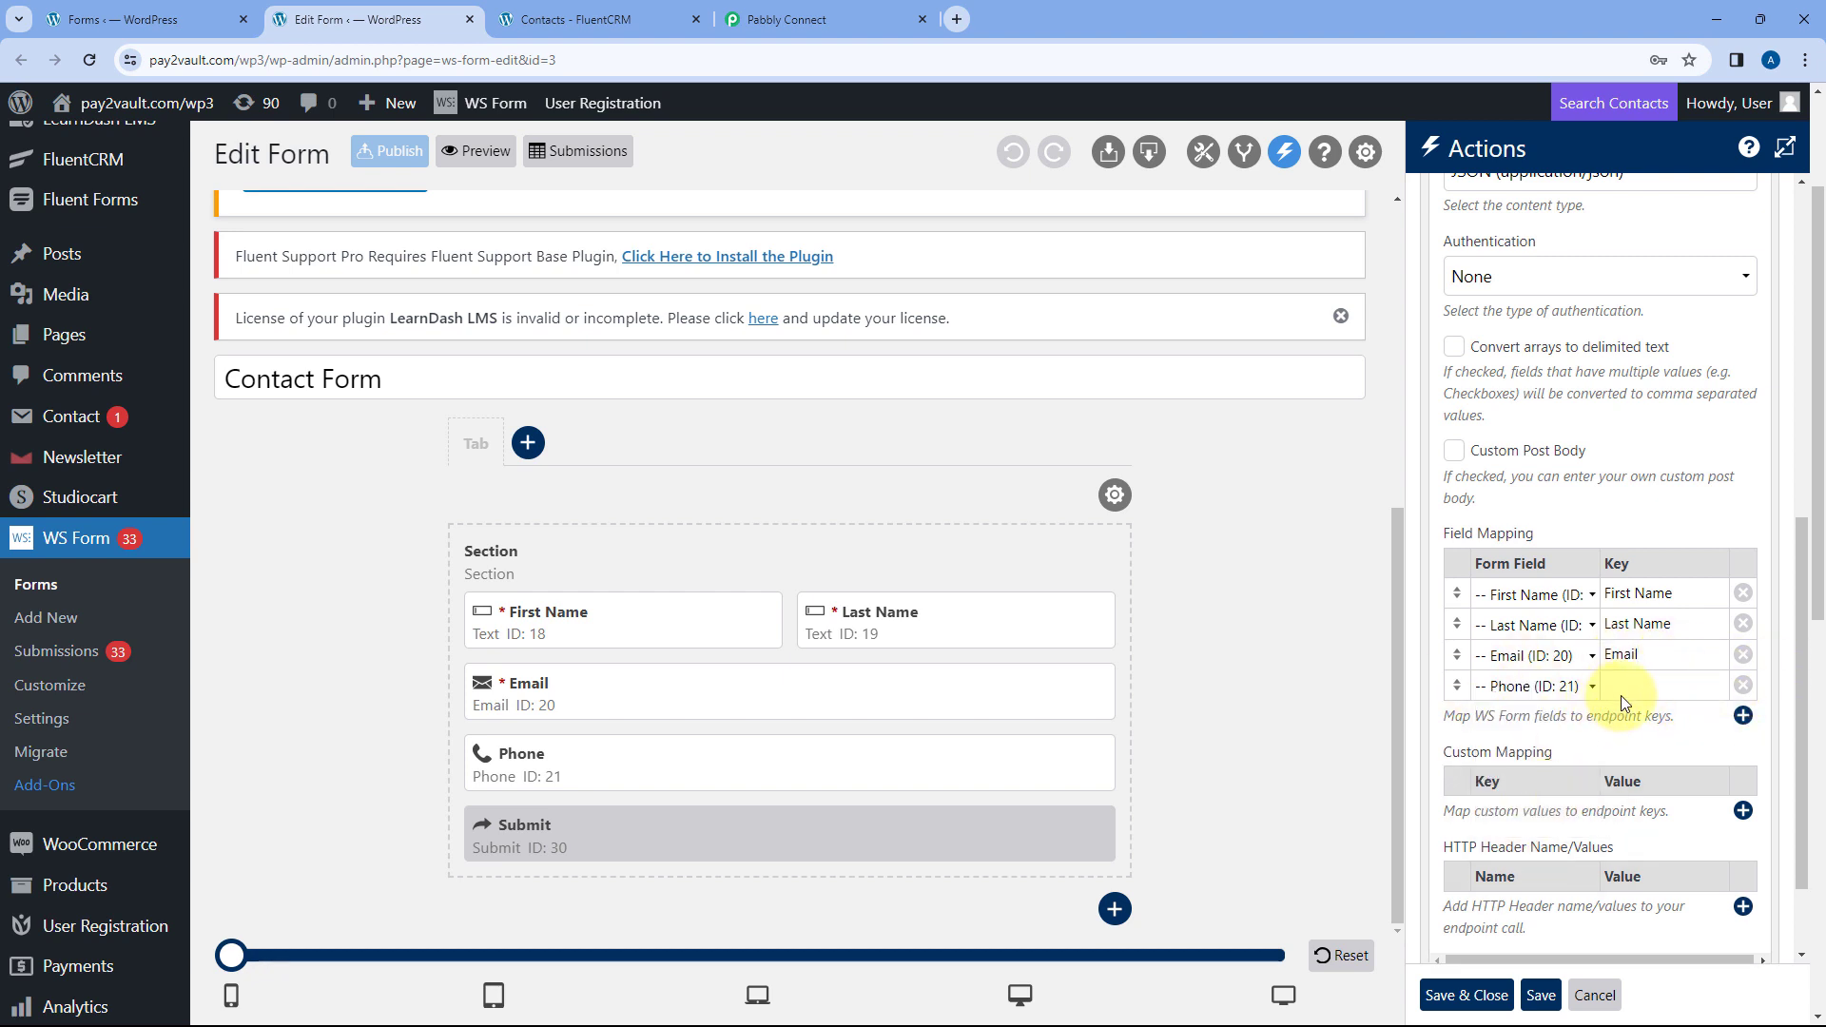
pyautogui.click(1632, 687)
pyautogui.write('Phone No.')
pyautogui.scroll(-5, 1579, 570)
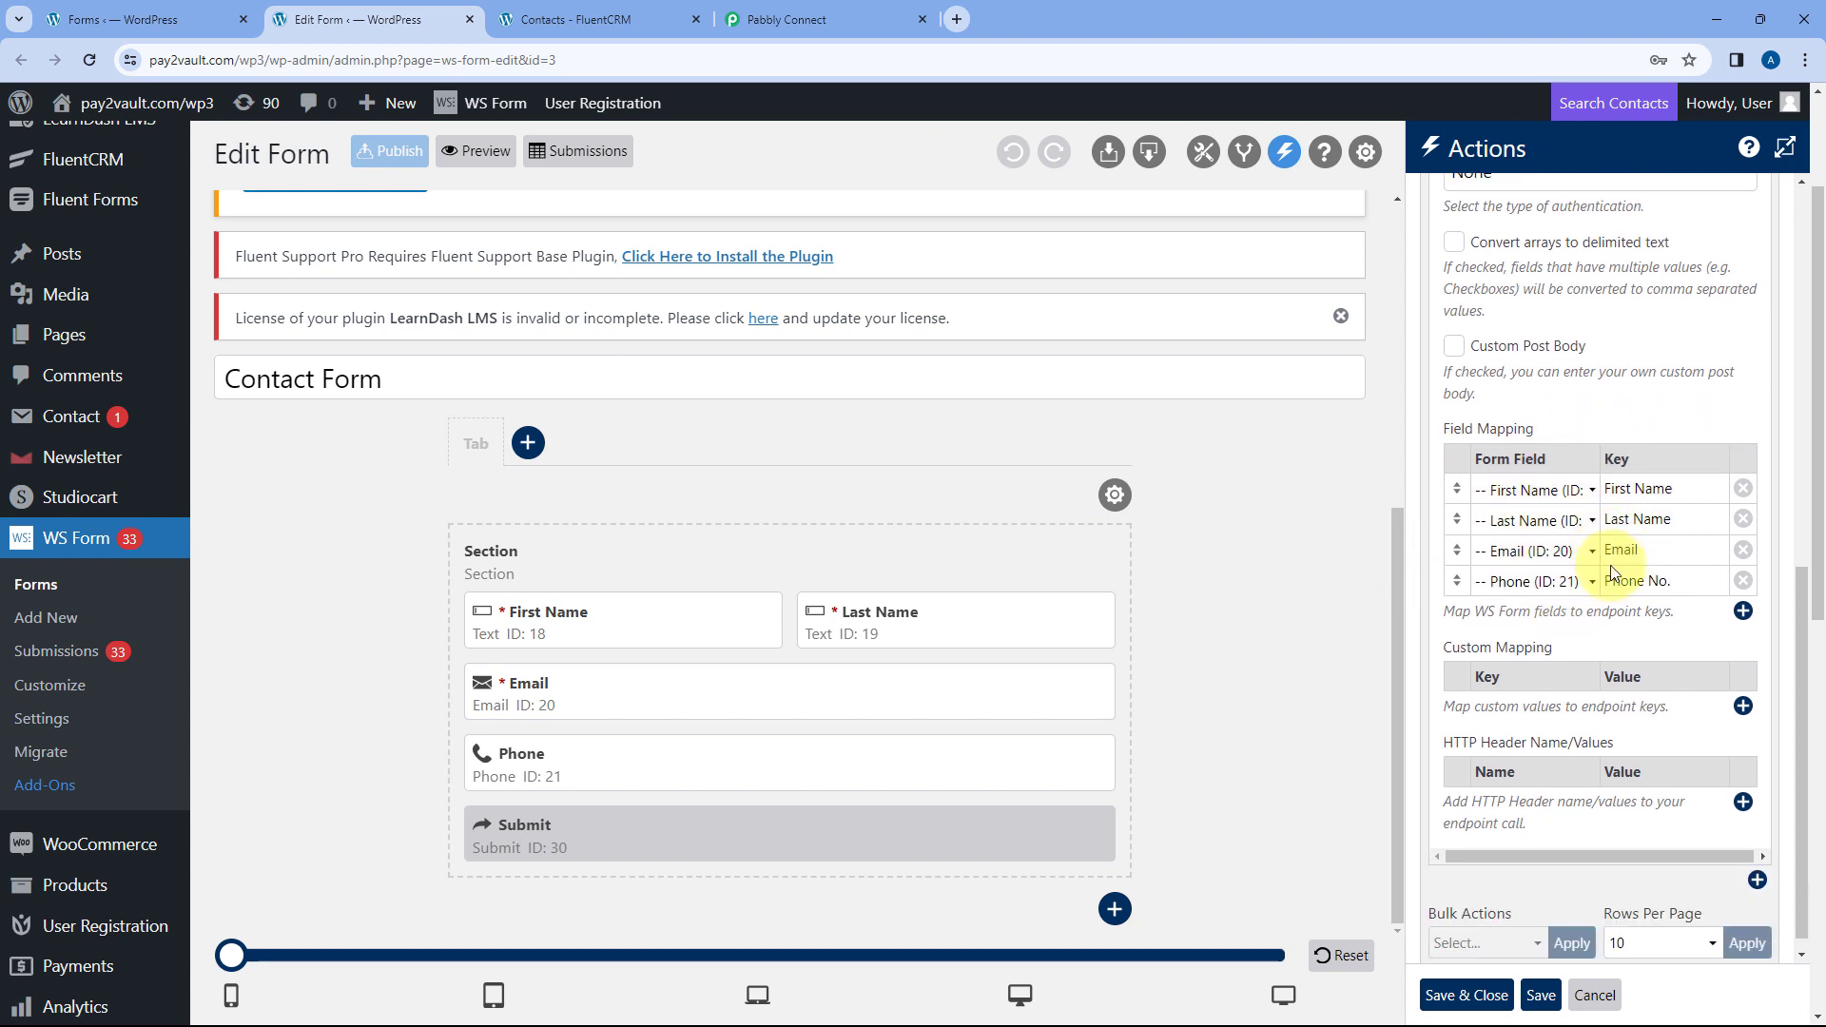
# - Save the endpoint action and publish the updated Contact Form
pyautogui.click(1465, 995)
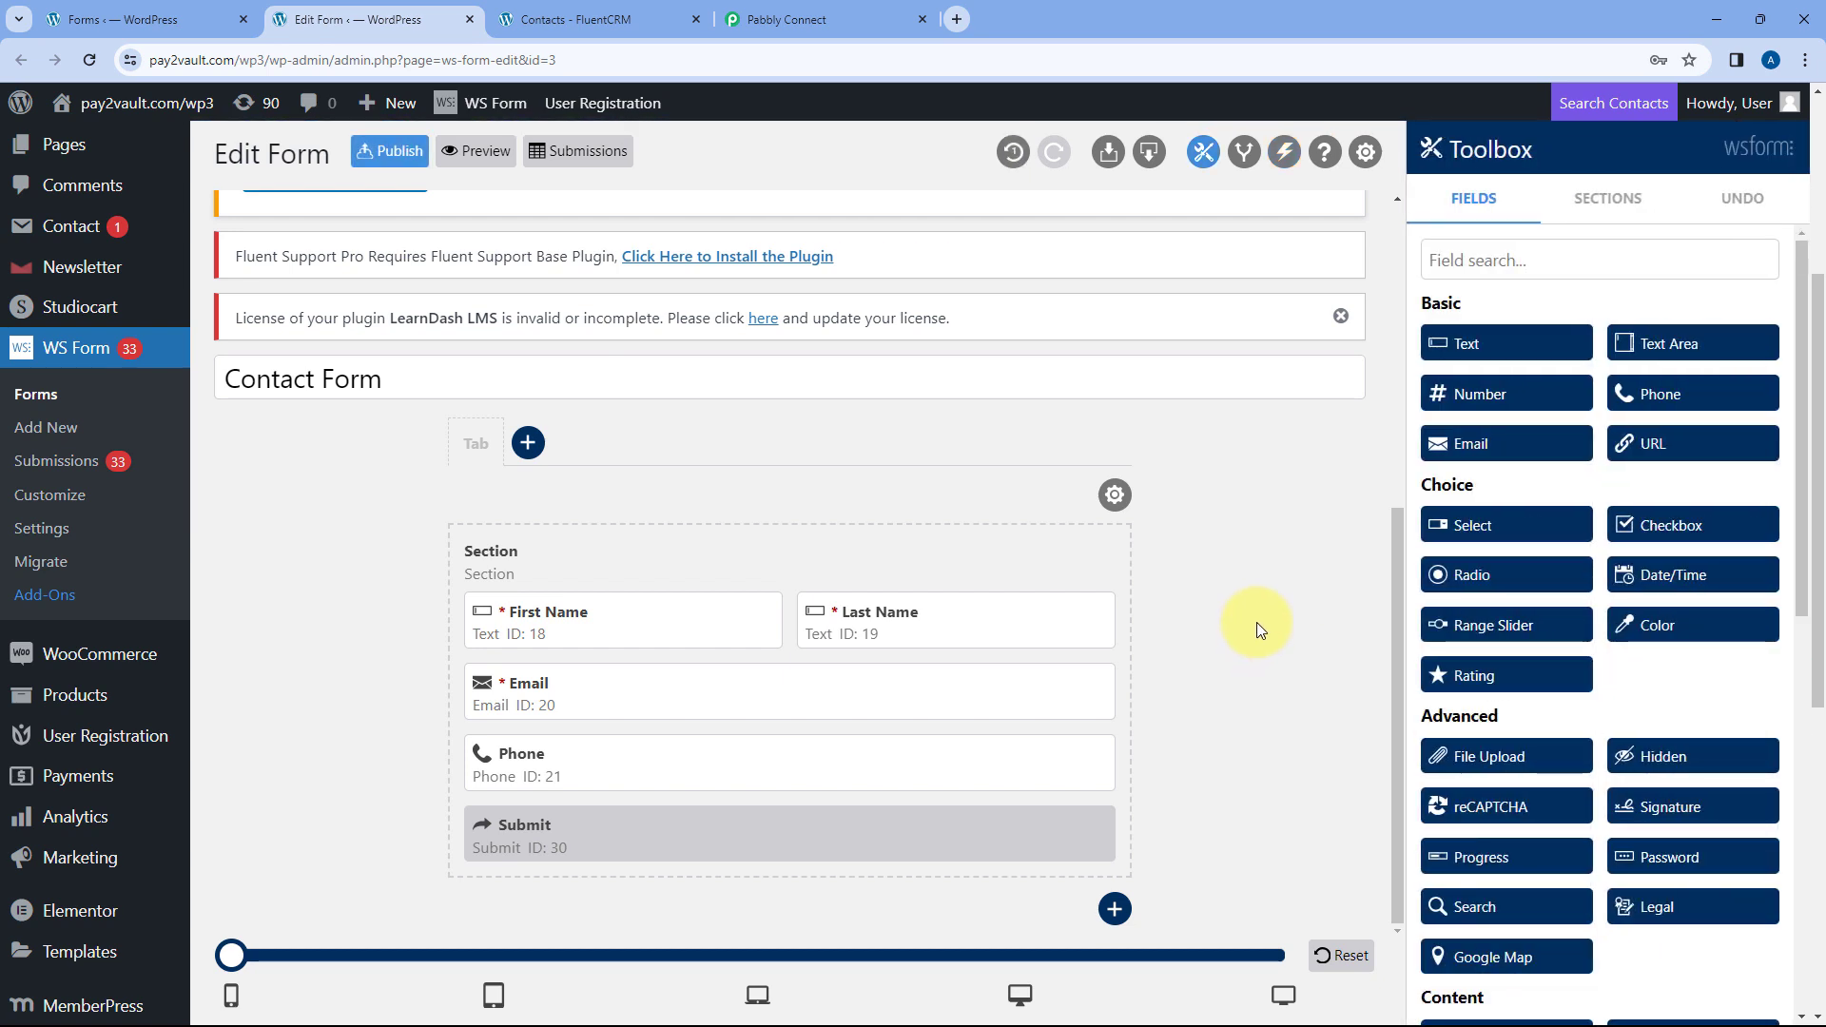
pyautogui.click(842, 8)
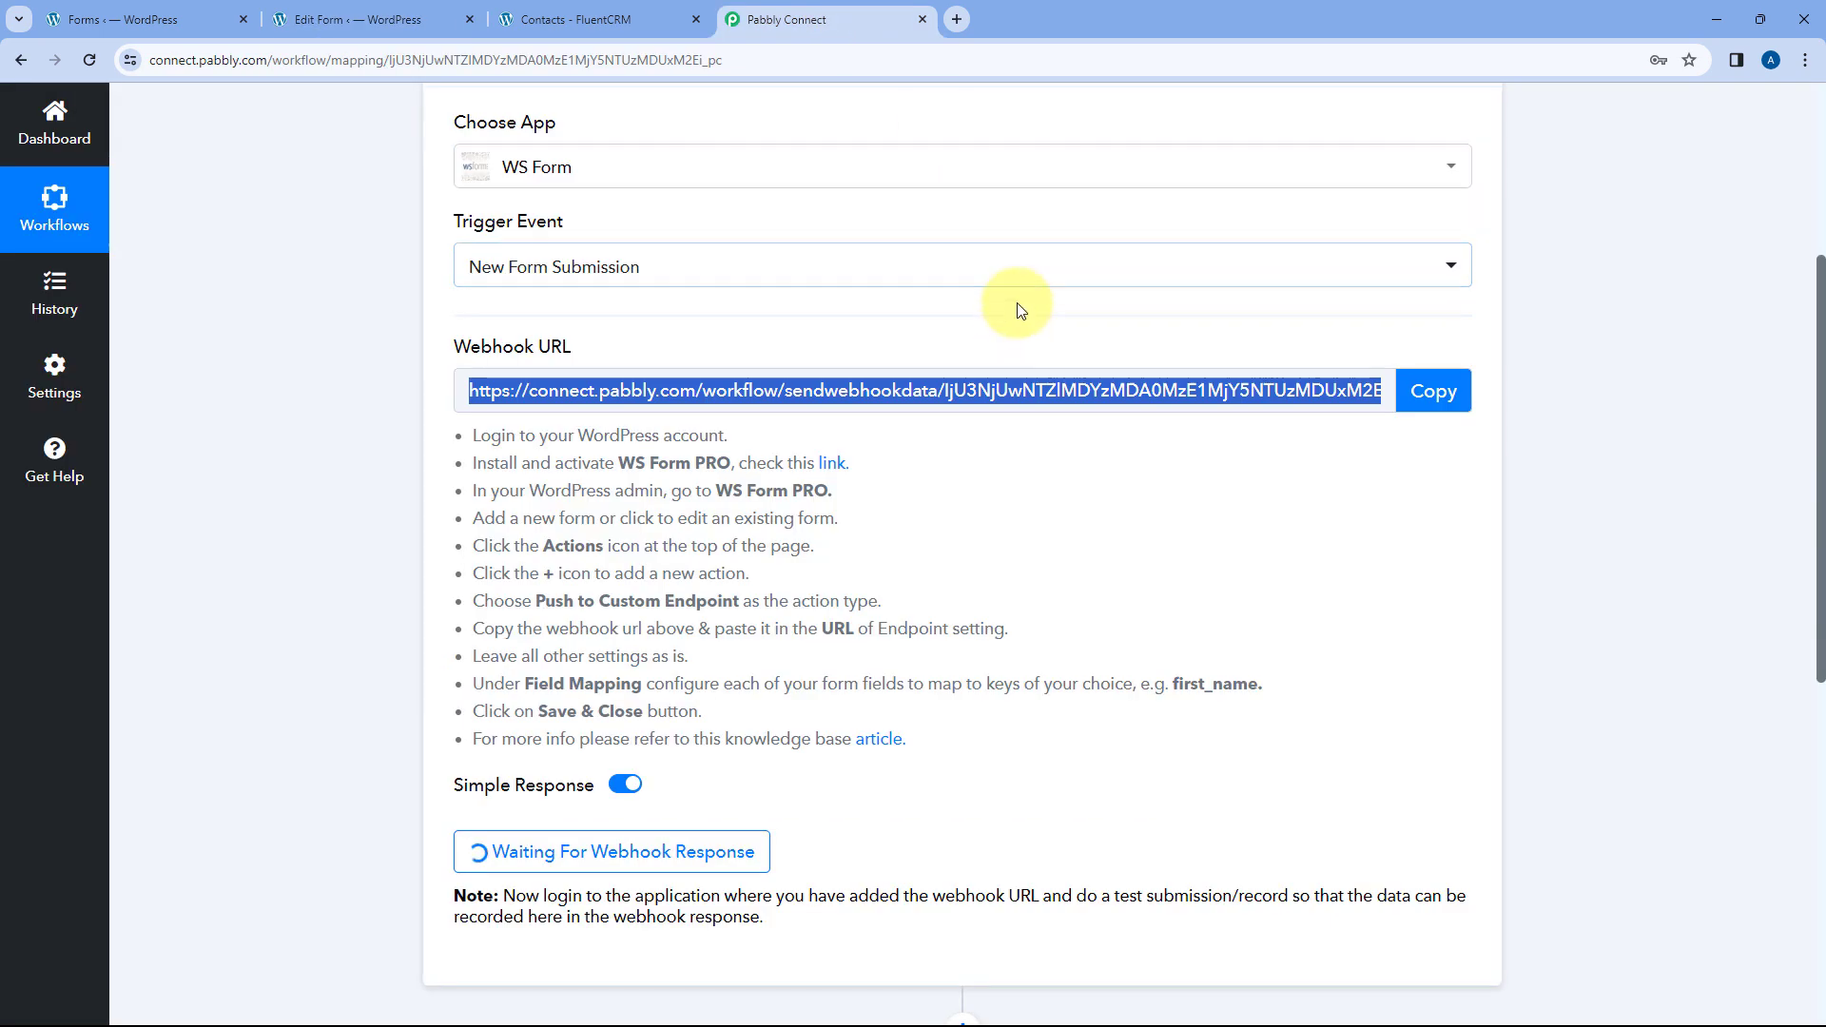
pyautogui.click(400, 8)
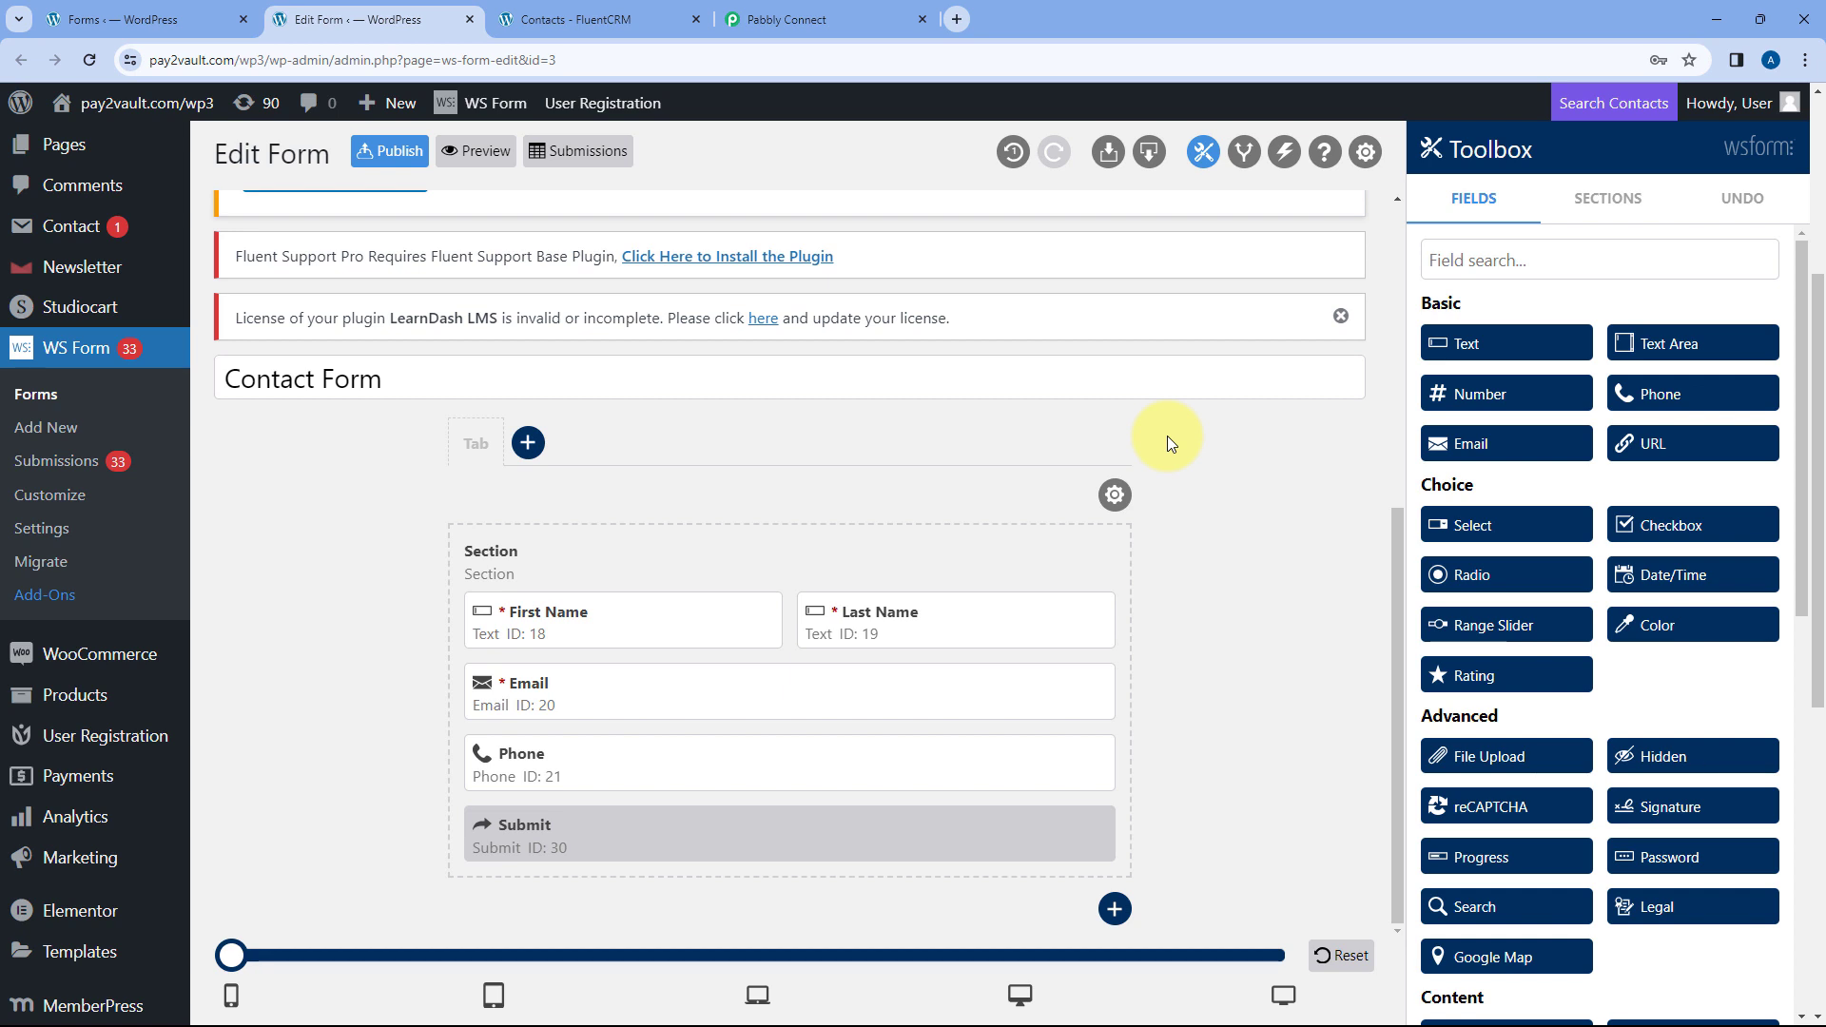
pyautogui.click(394, 155)
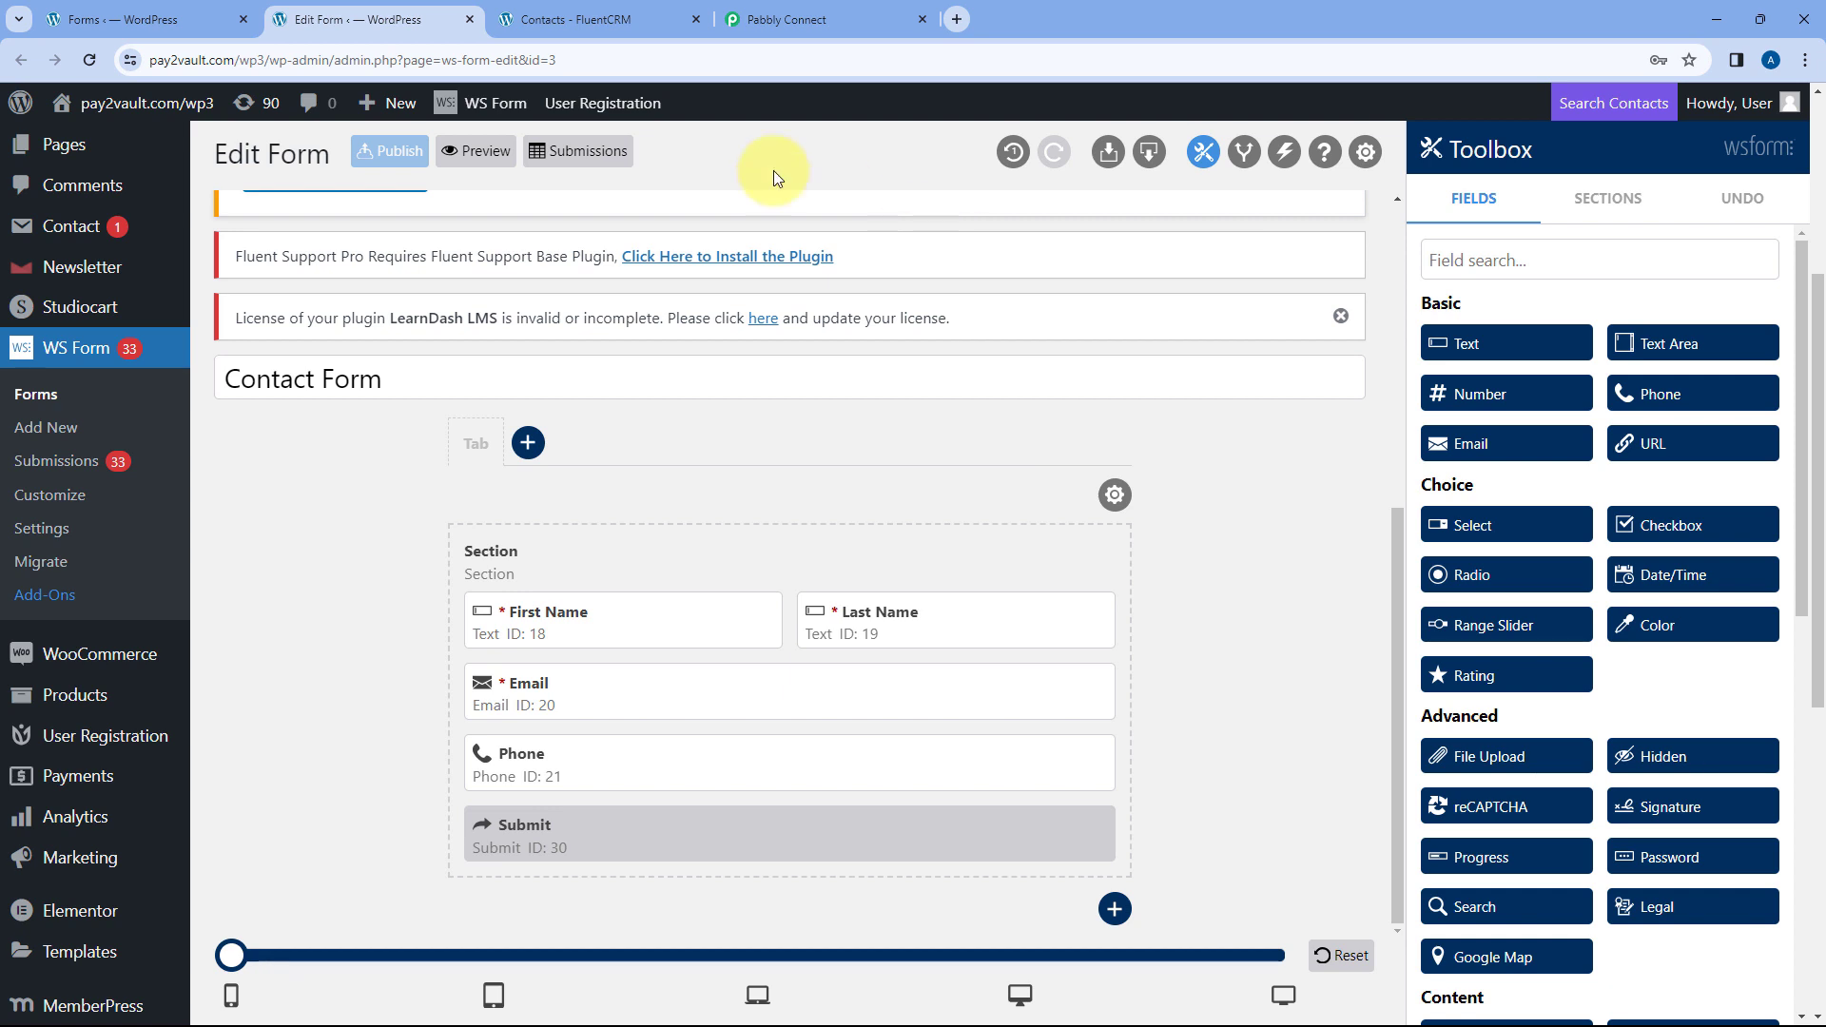
# - Open the Contact Form preview while Pabbly still awaits the webhook response
pyautogui.click(465, 159)
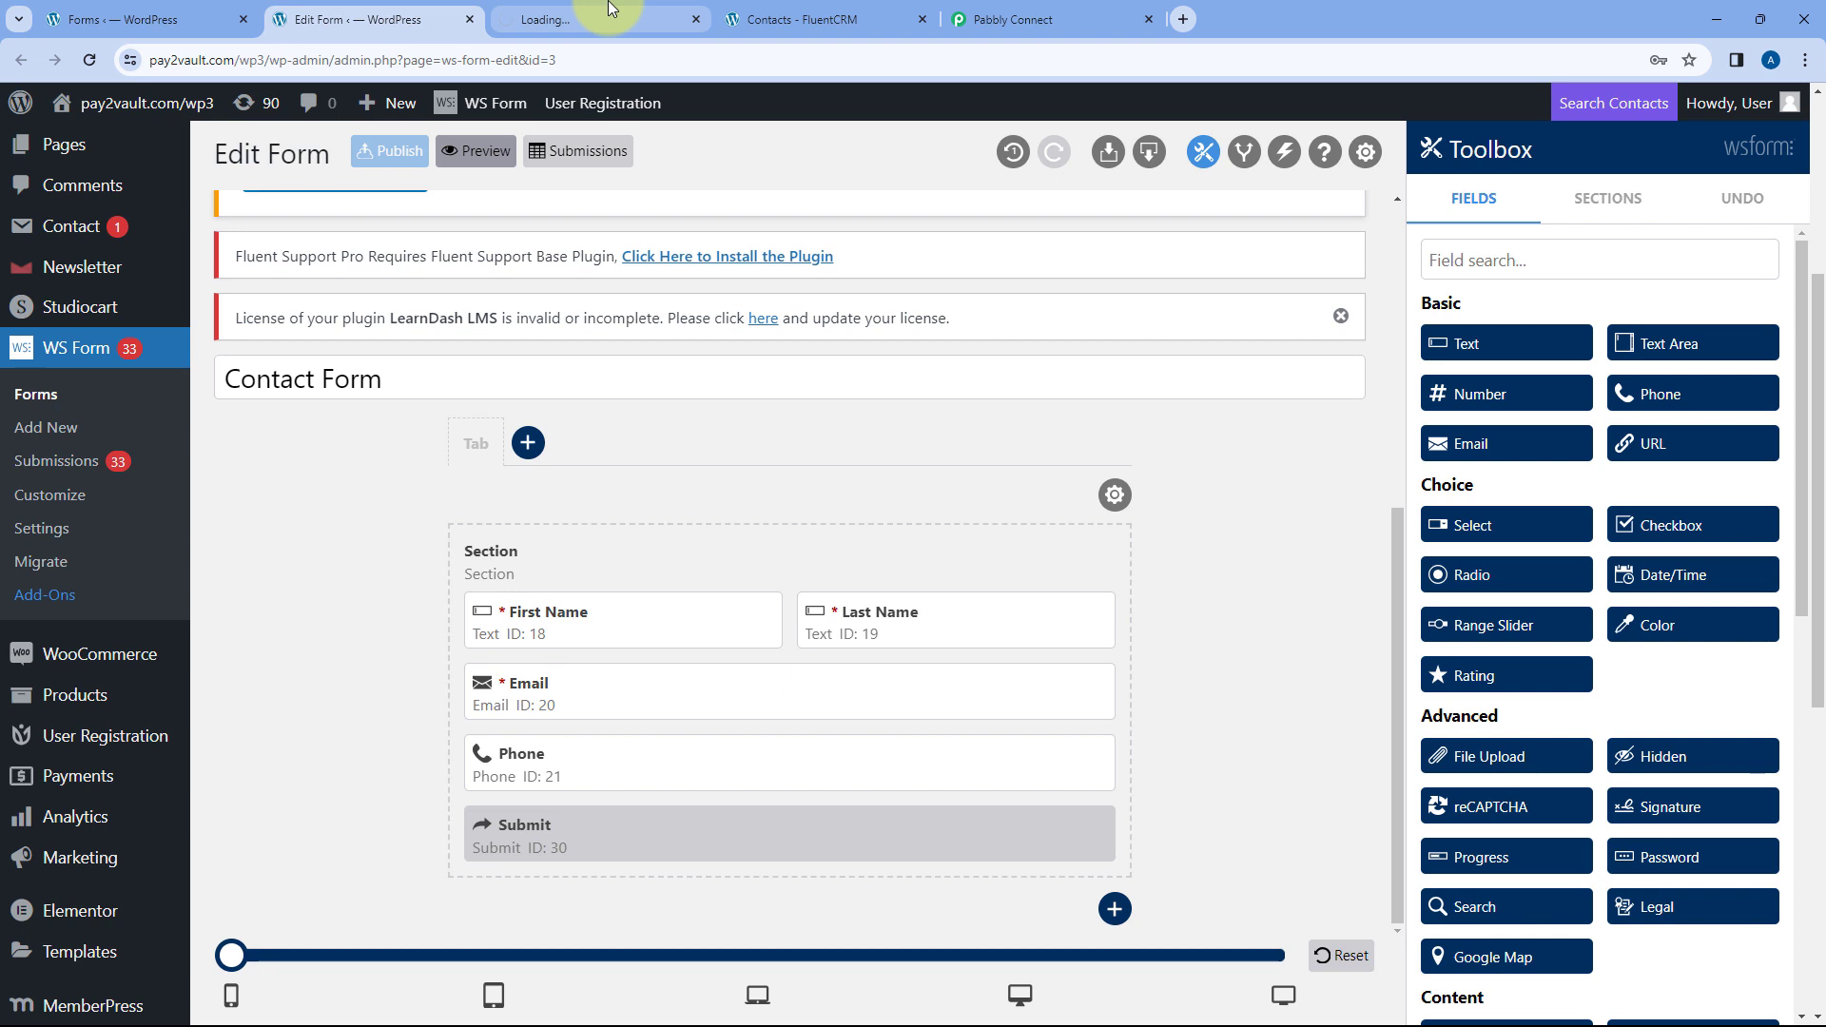
pyautogui.click(606, 13)
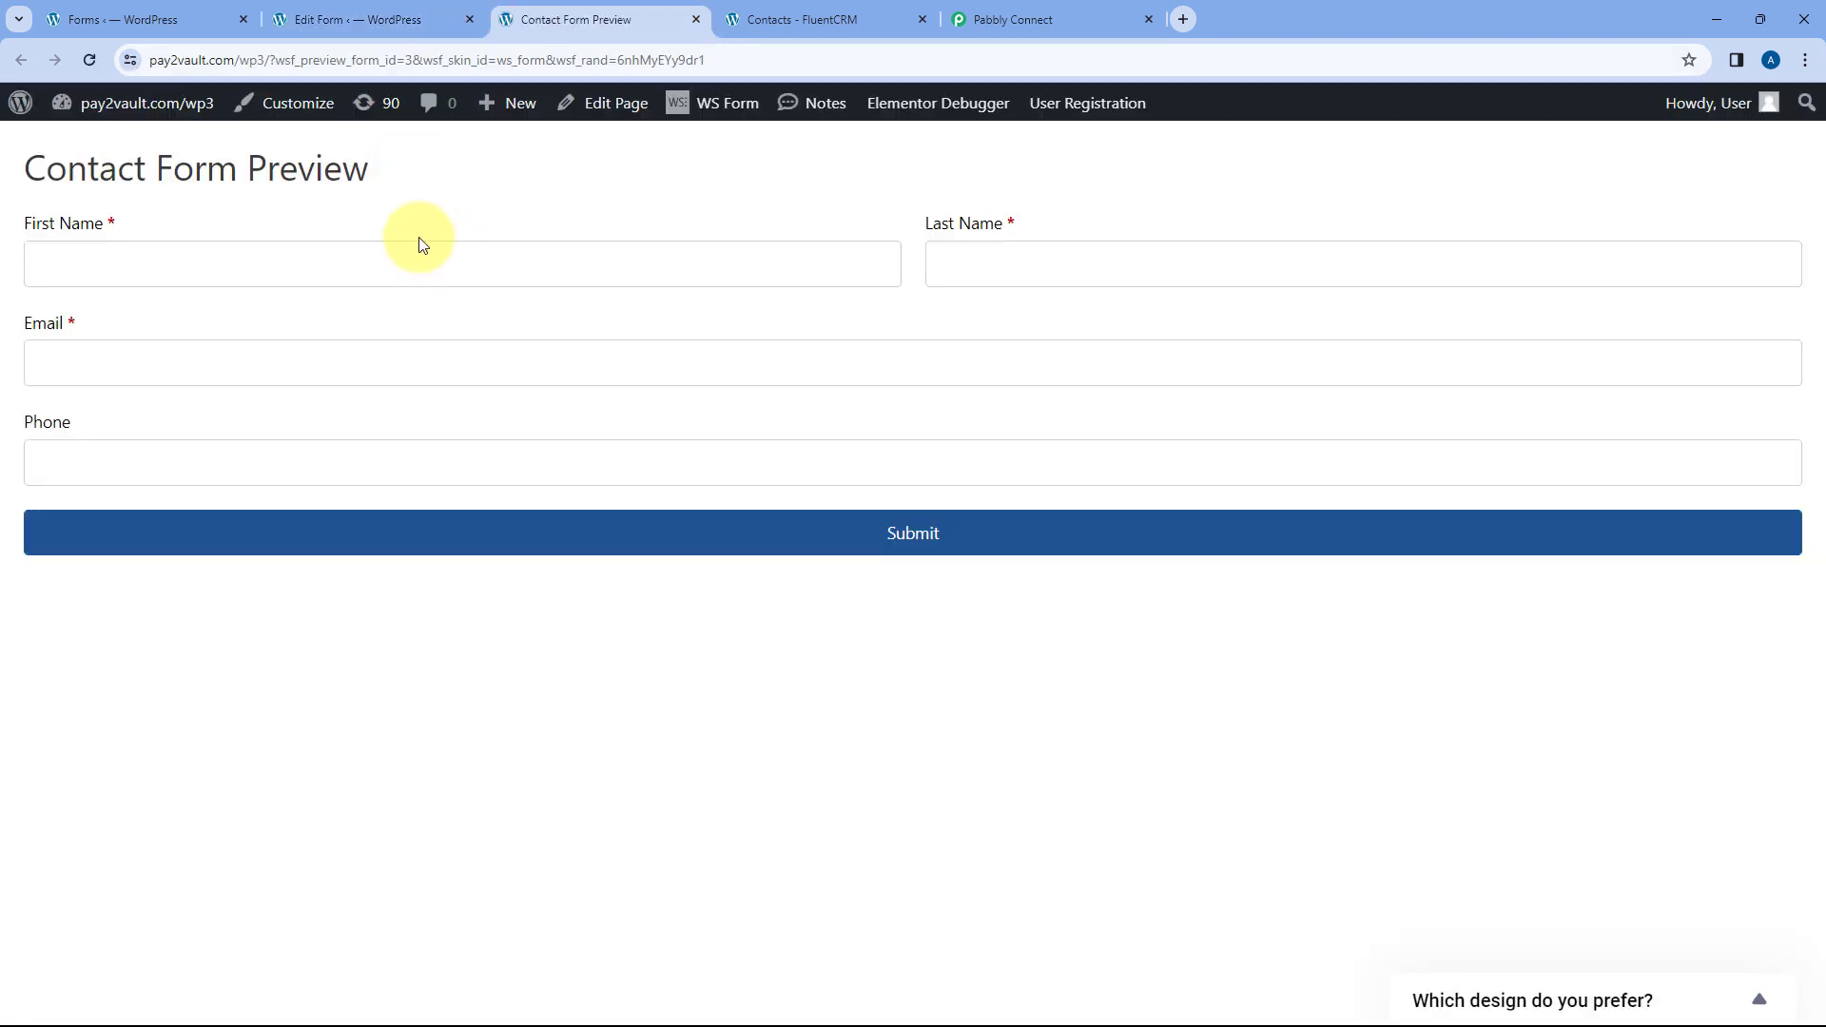
pyautogui.click(1059, 10)
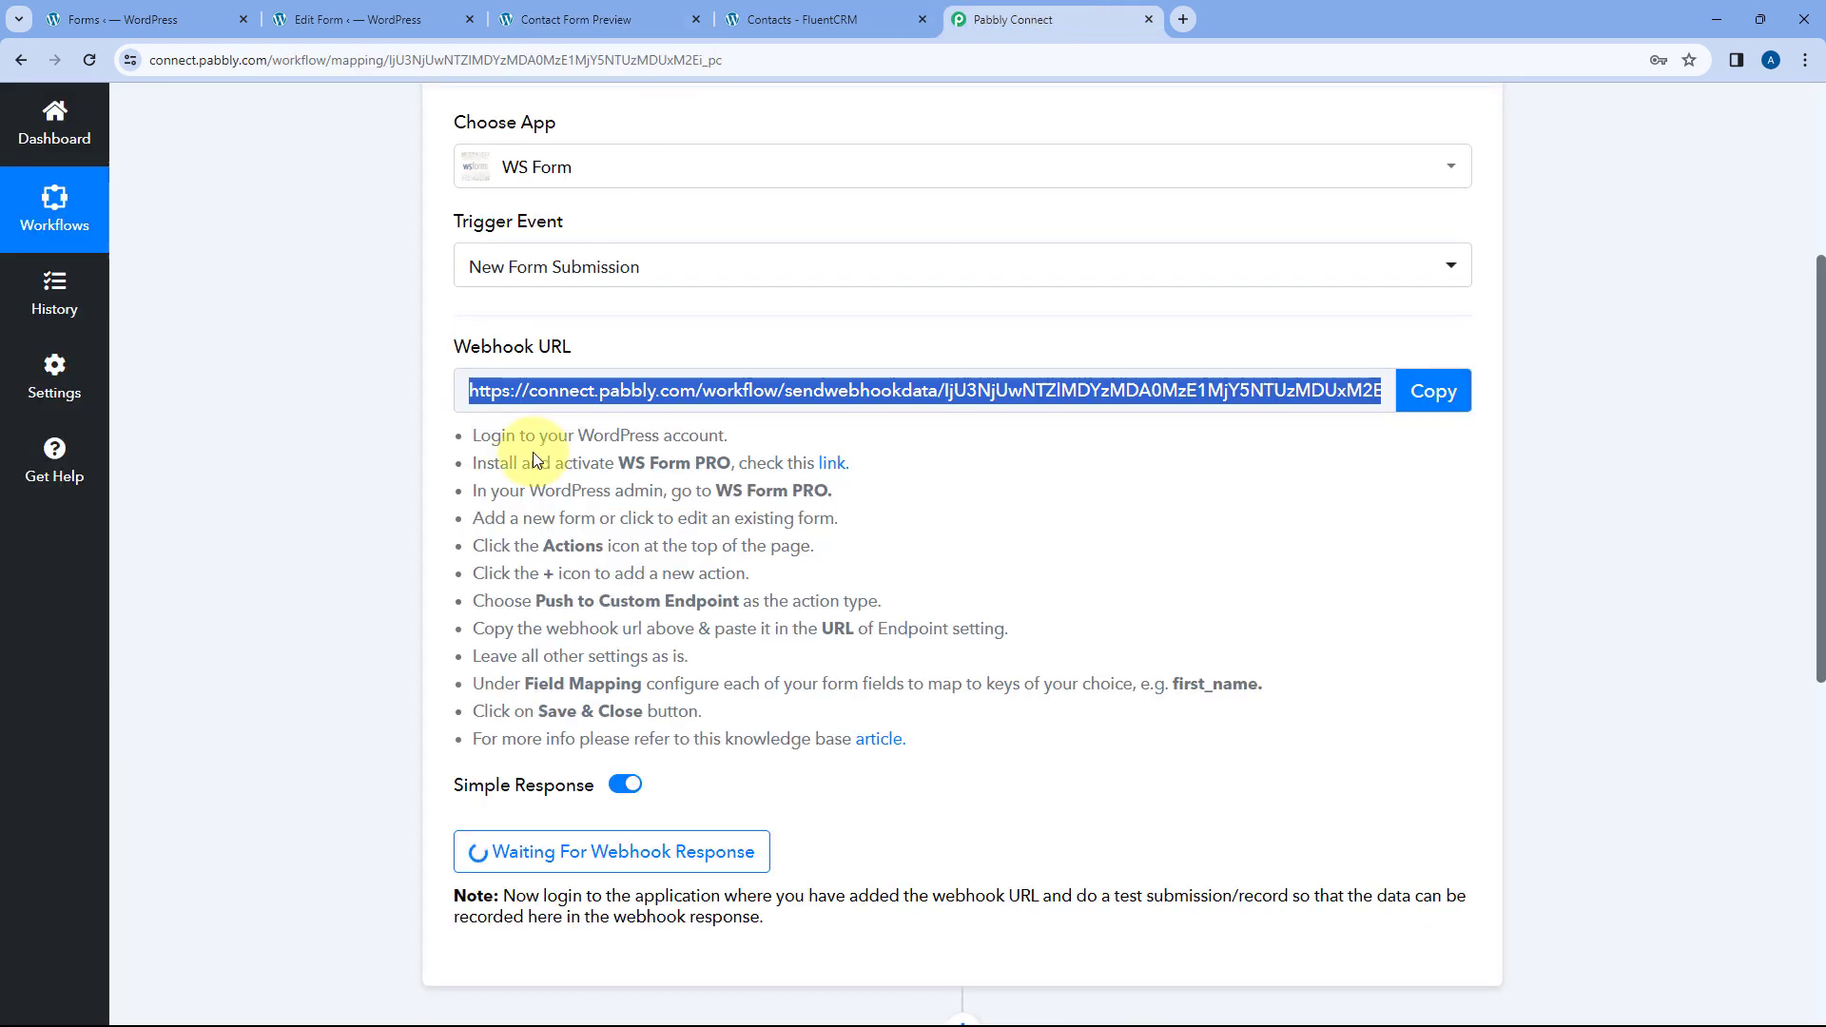
pyautogui.scroll(-3, 392, 425)
pyautogui.click(772, 473)
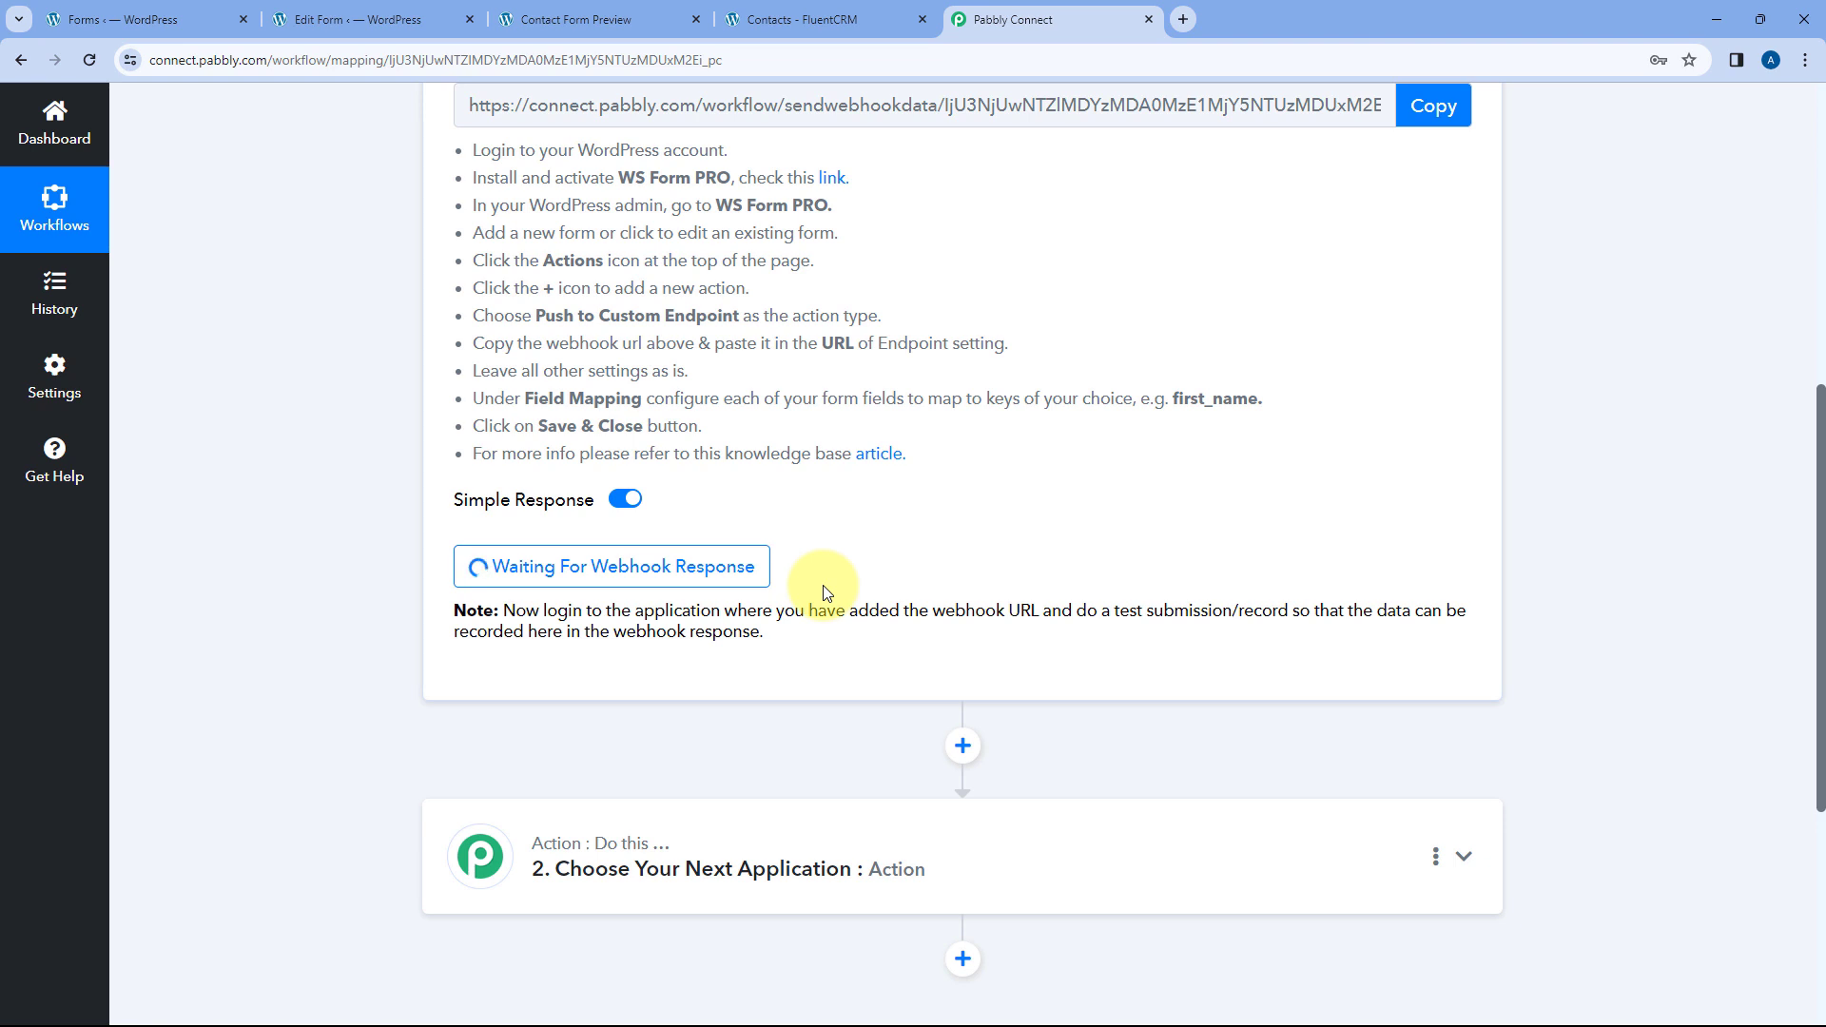
pyautogui.click(509, 20)
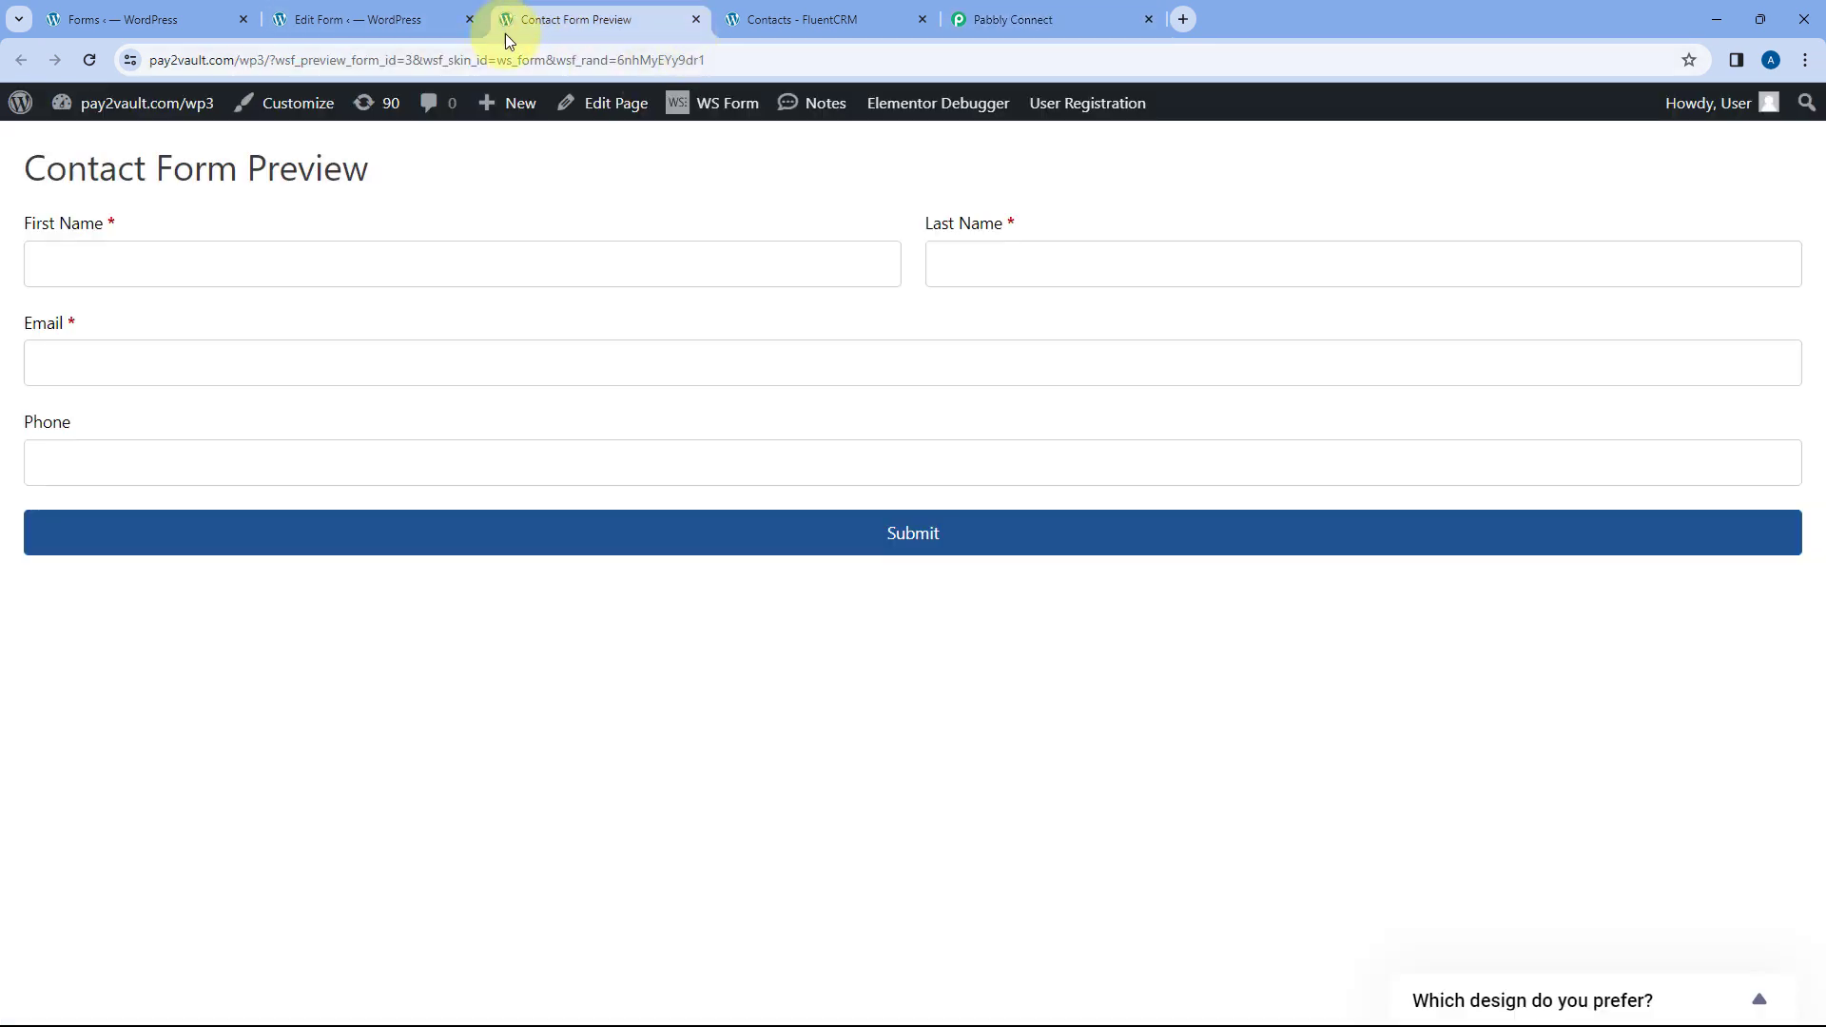
# - Submit a test preview entry with a demo first name, email address and phone number
pyautogui.click(276, 245)
pyautogui.write('Demo')
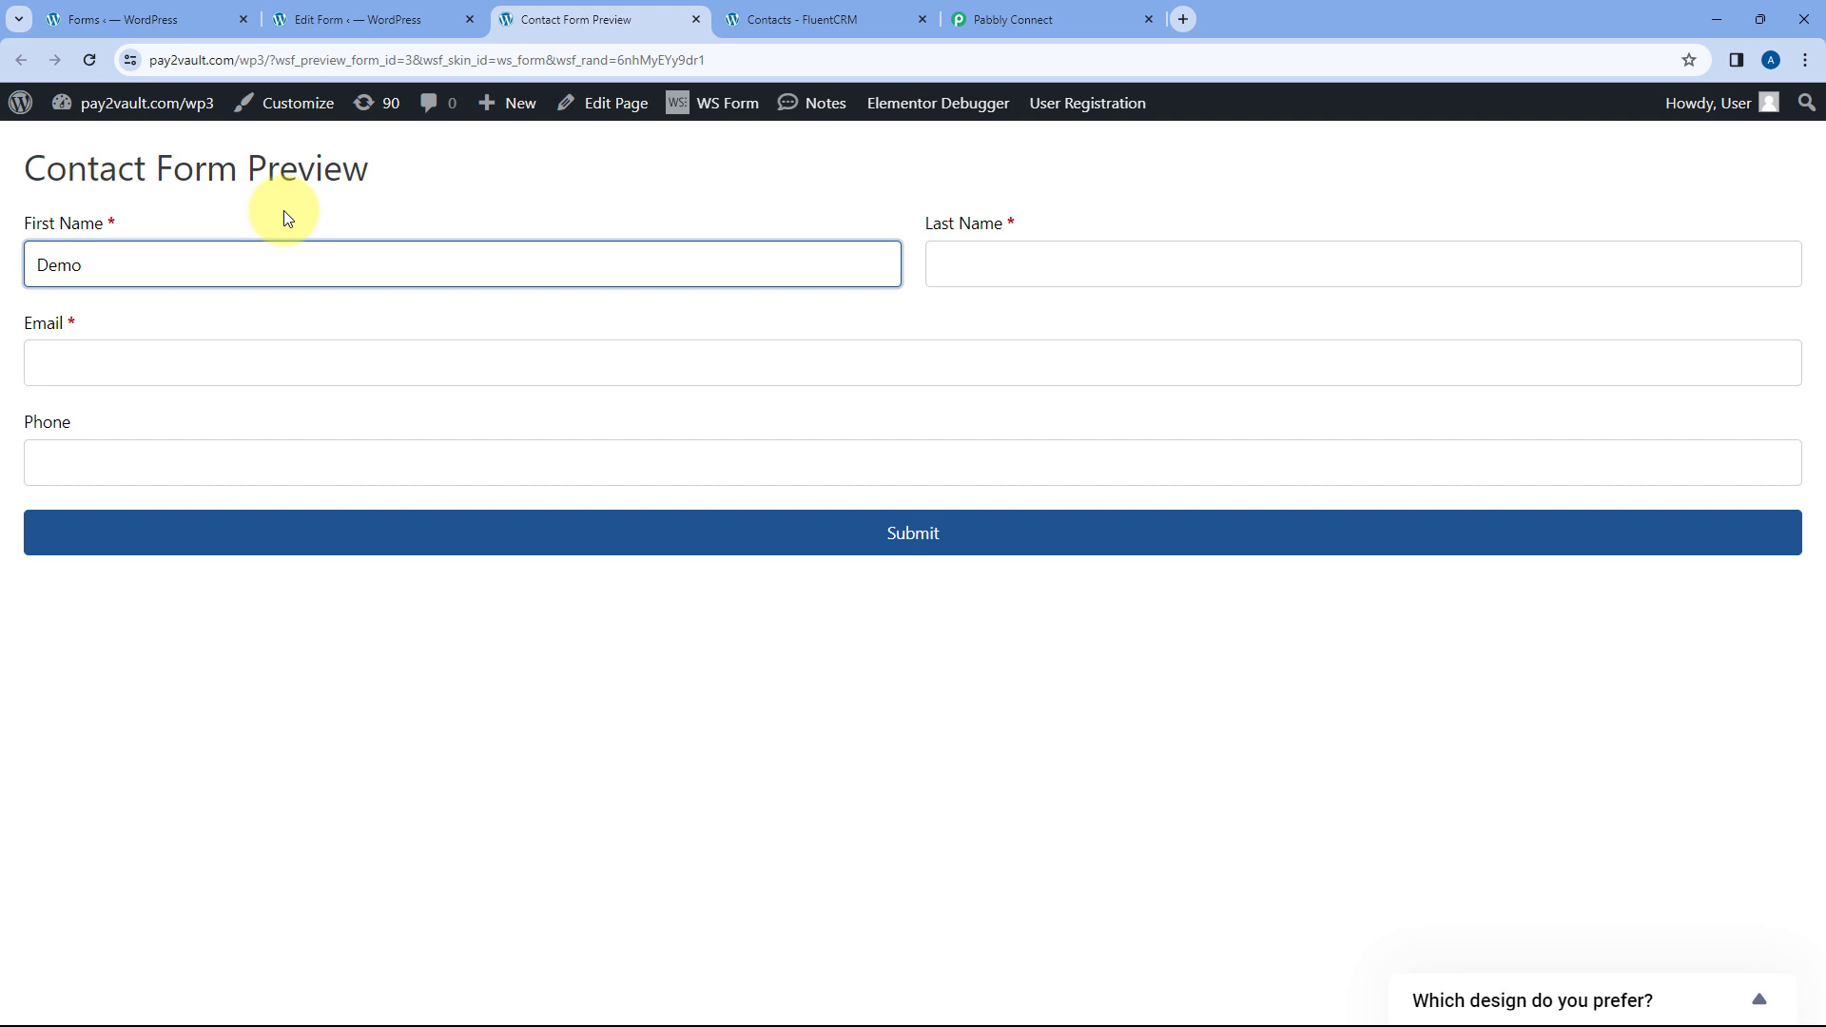
pyautogui.press('Tab')
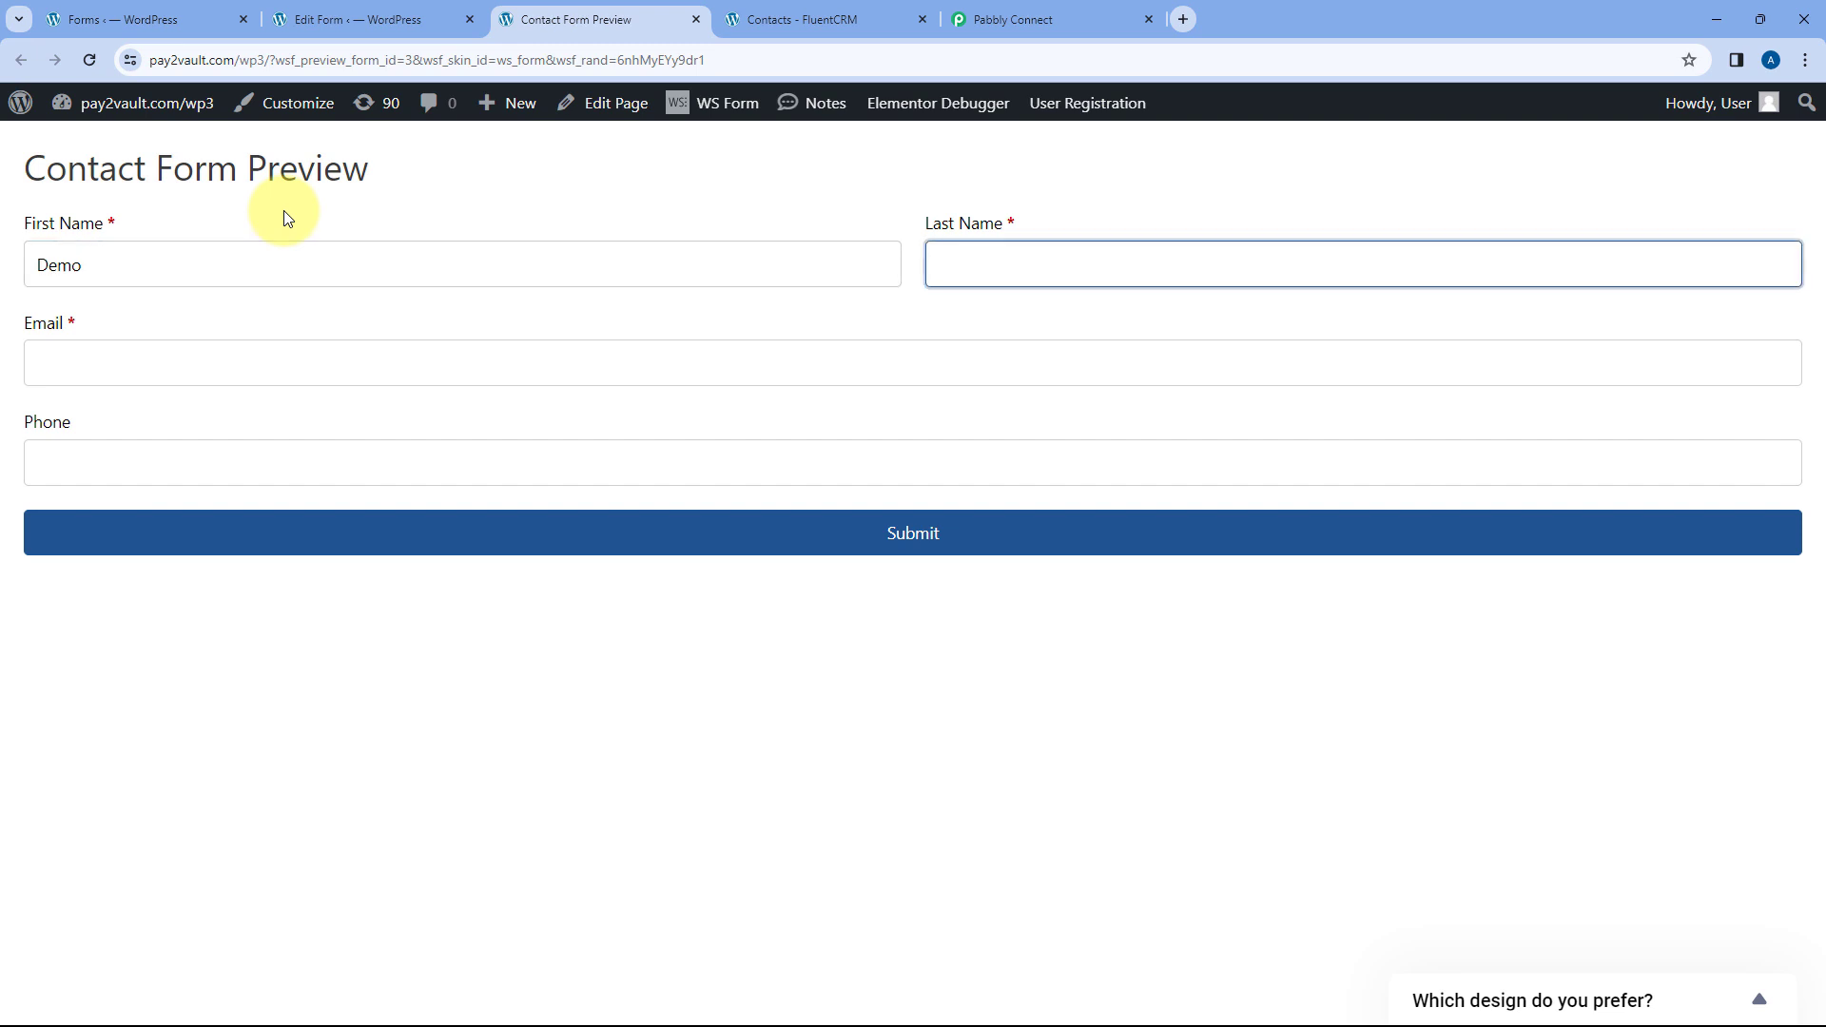
pyautogui.press('Tab')
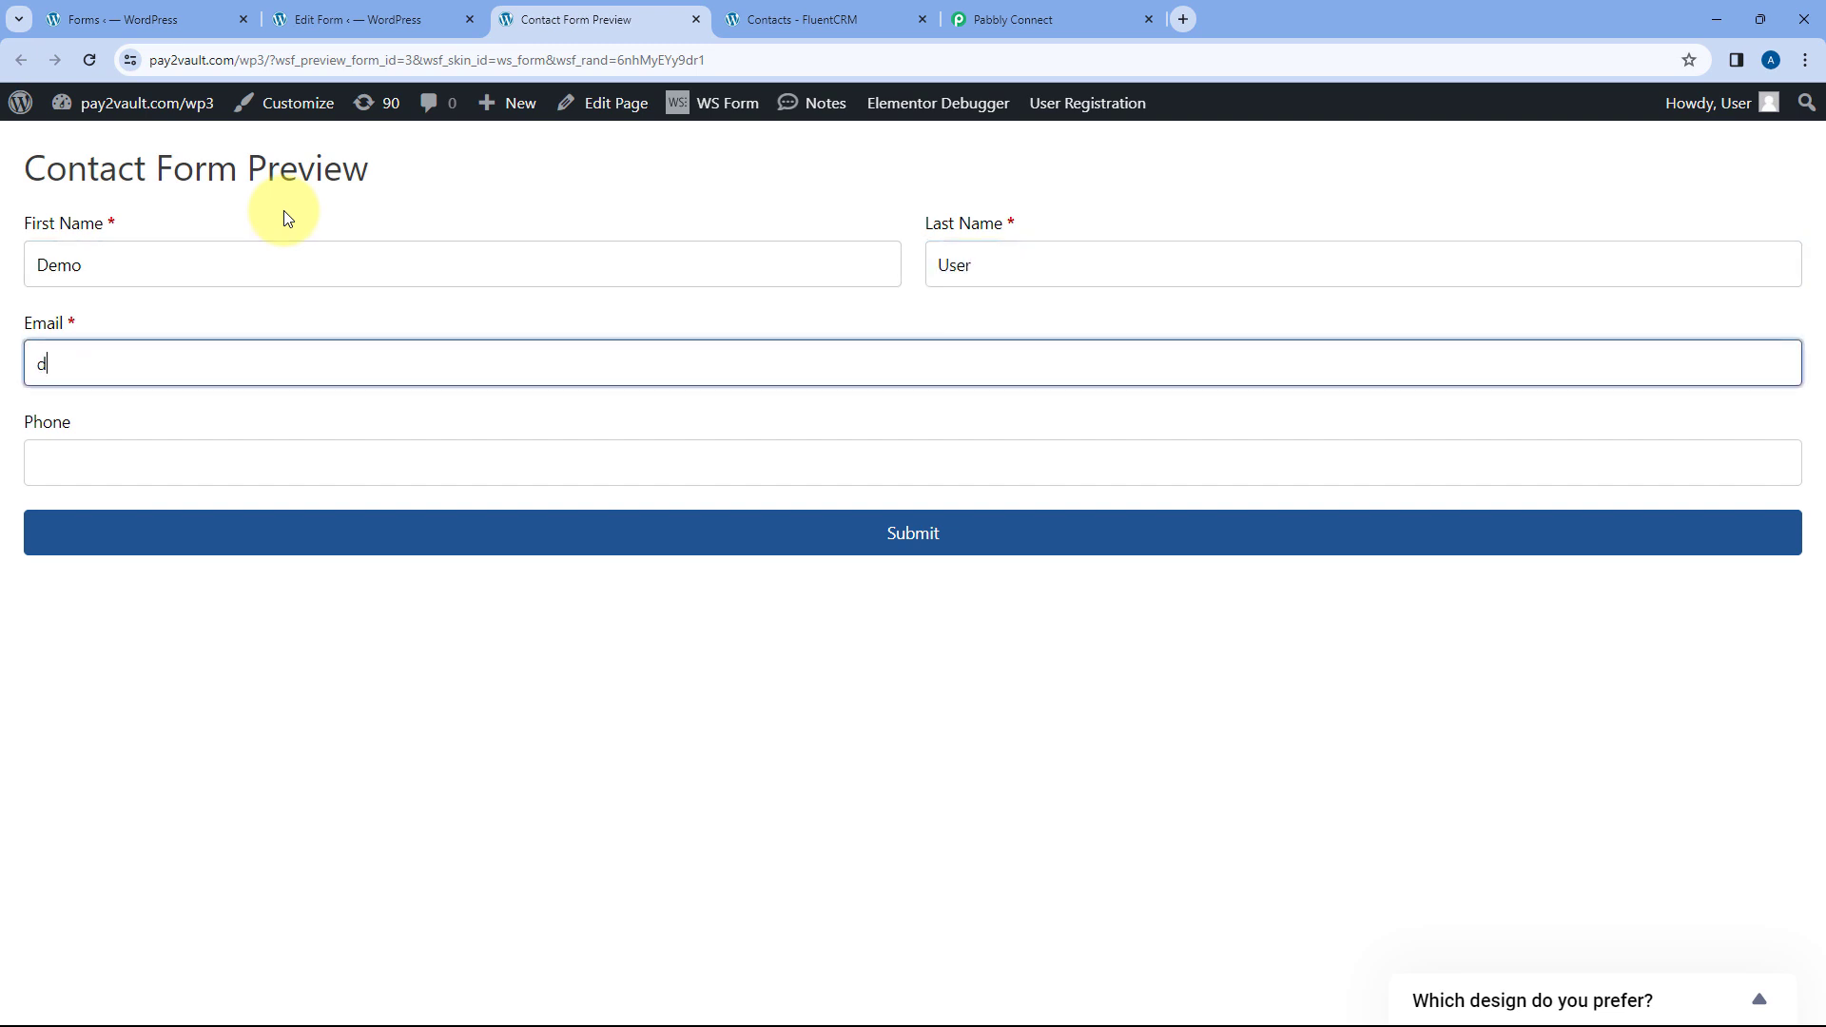
pyautogui.press('Tab')
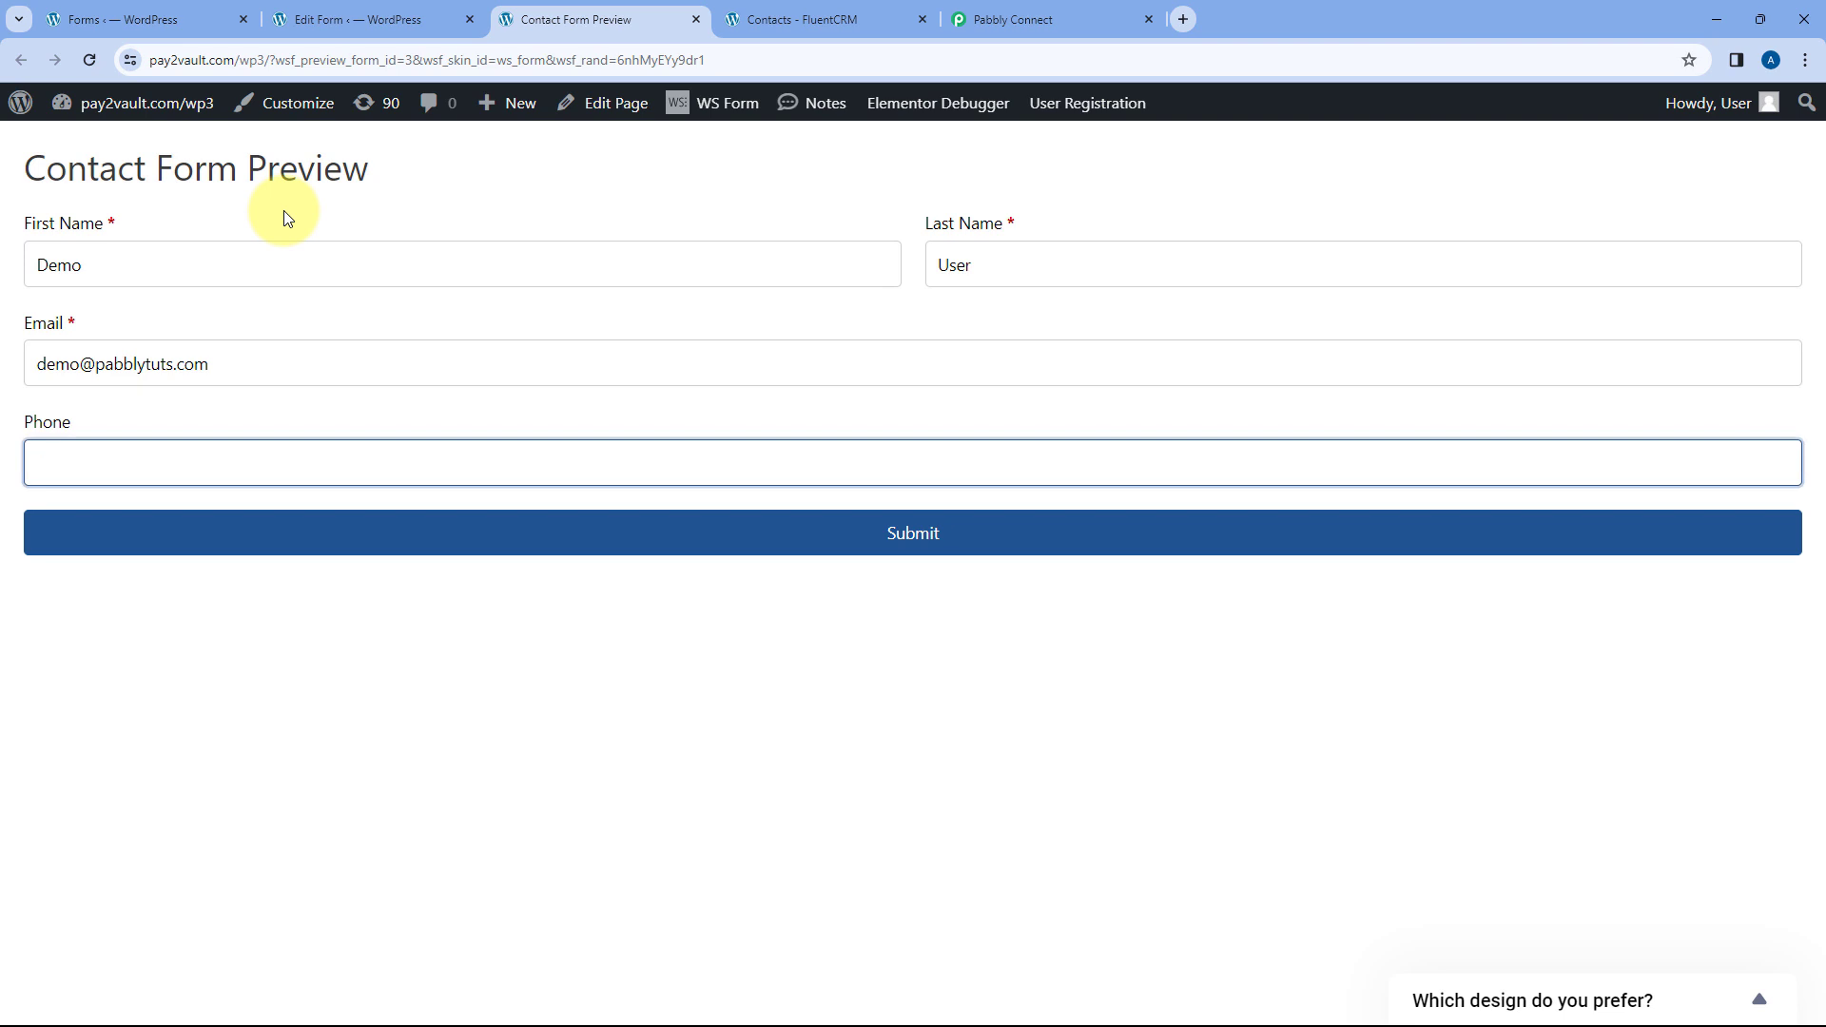
pyautogui.write('1234567890')
pyautogui.click(820, 535)
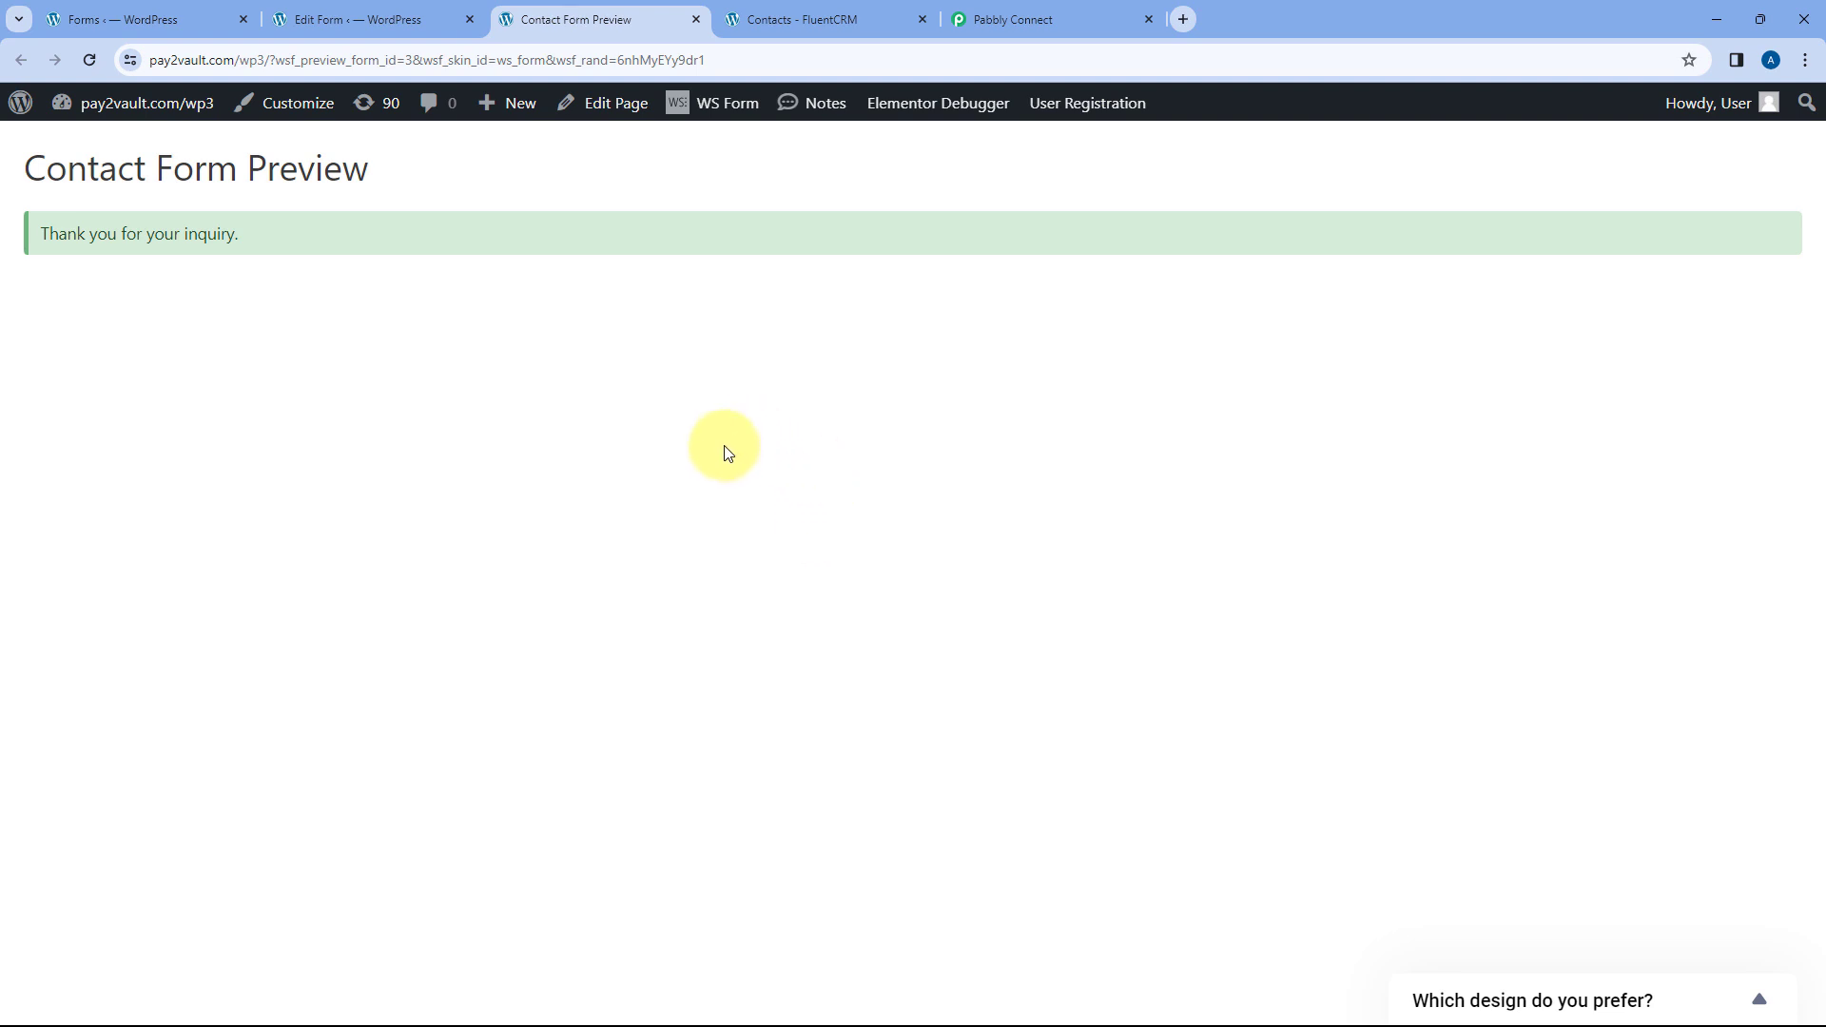
pyautogui.click(422, 12)
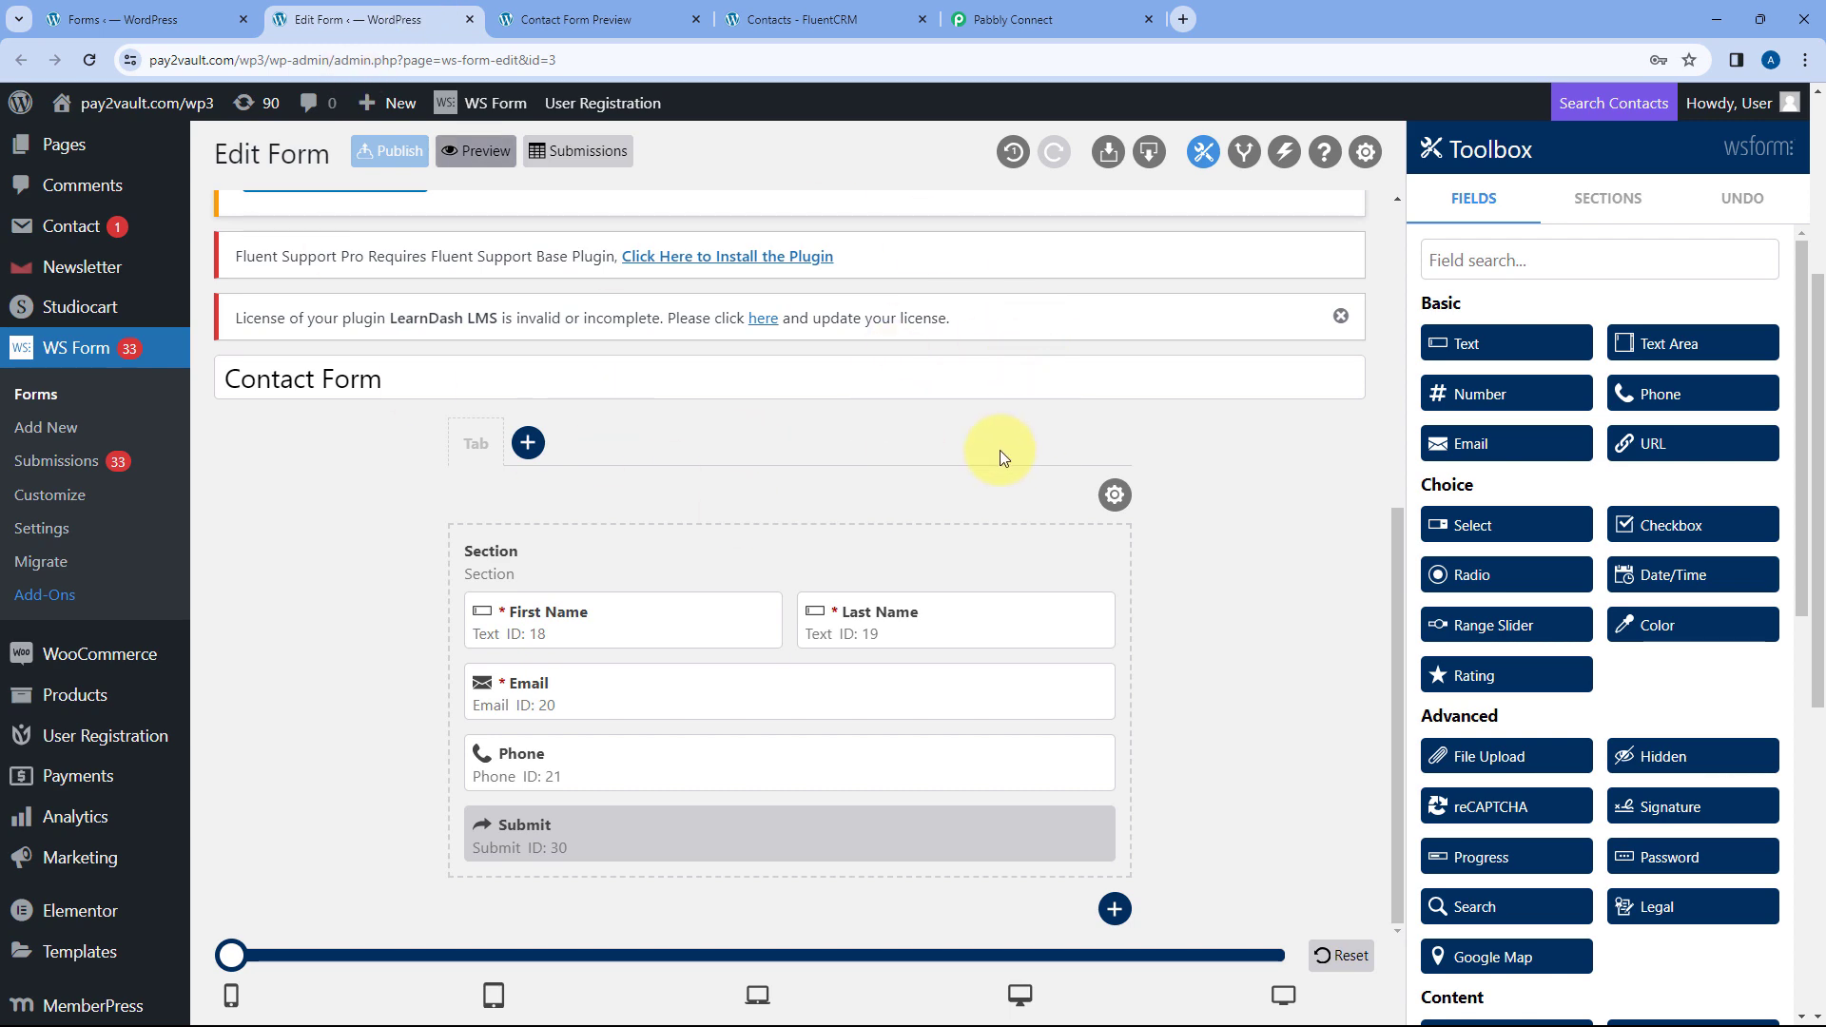
# - Review the captured Response Received values for First Name, Last Name, Email and Phone No
pyautogui.click(1017, 19)
pyautogui.scroll(-3, 930, 395)
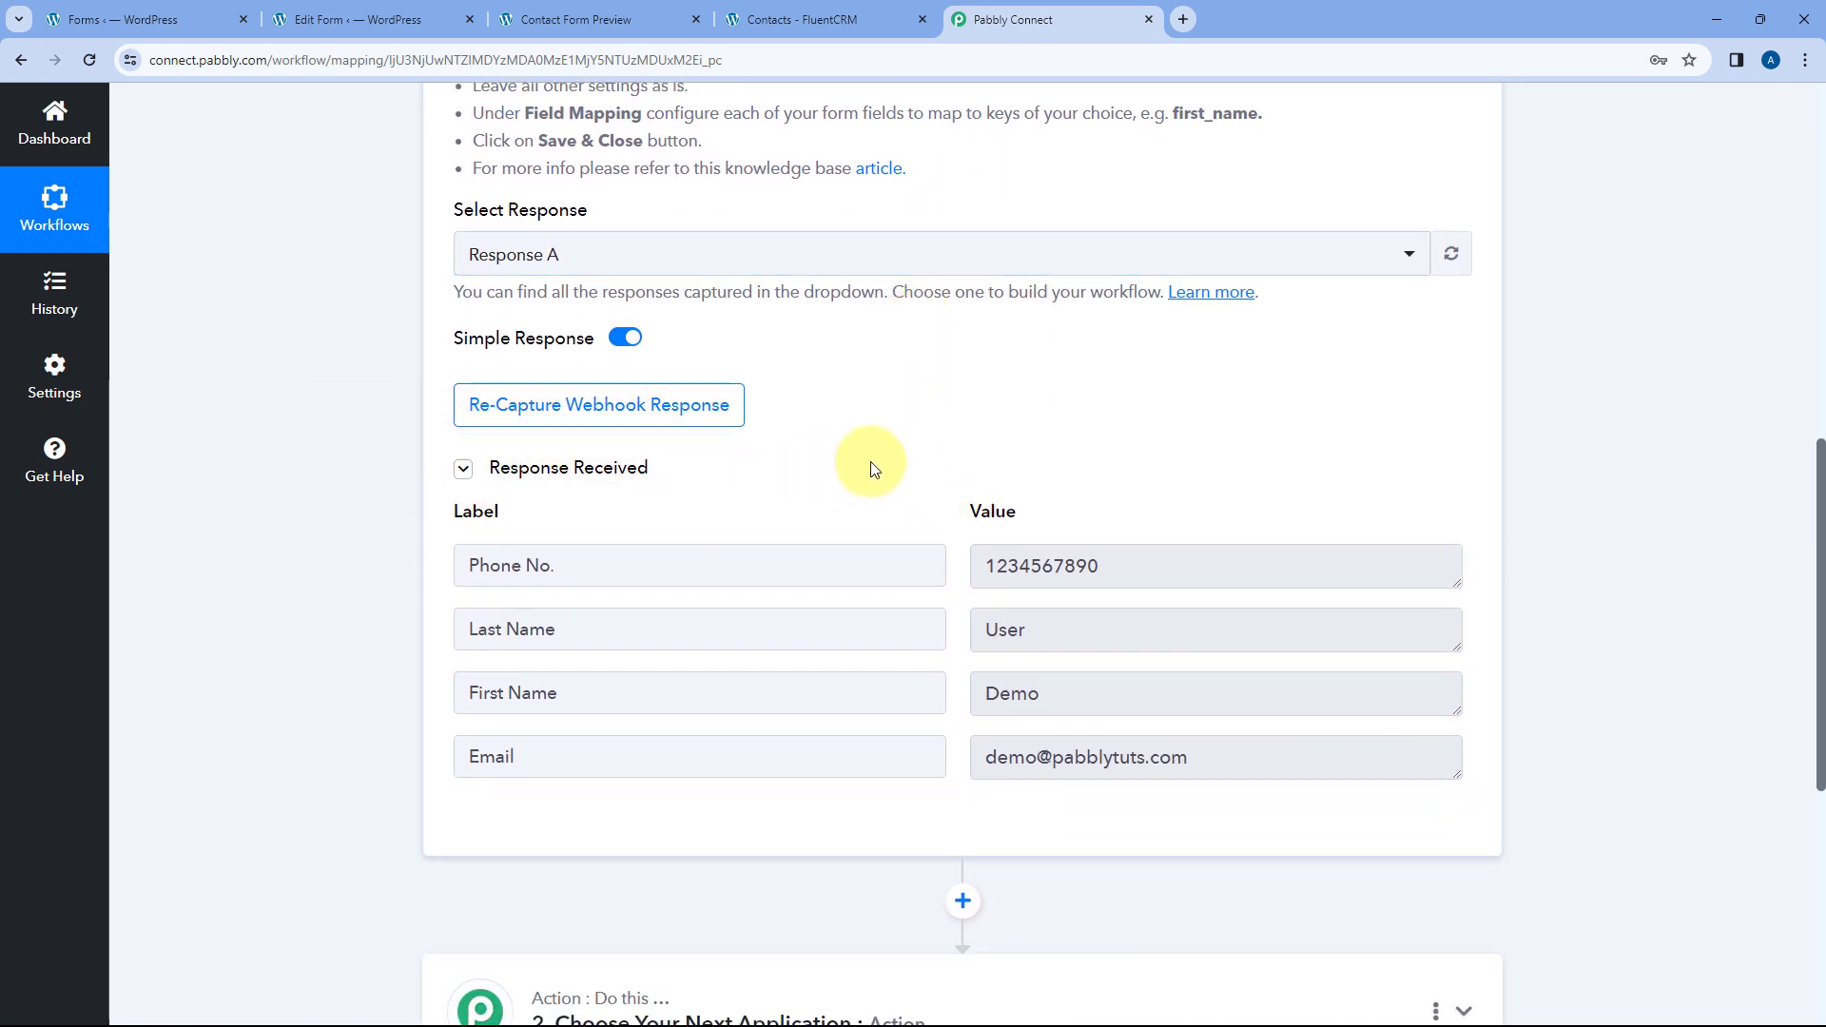
pyautogui.scroll(-1, 870, 461)
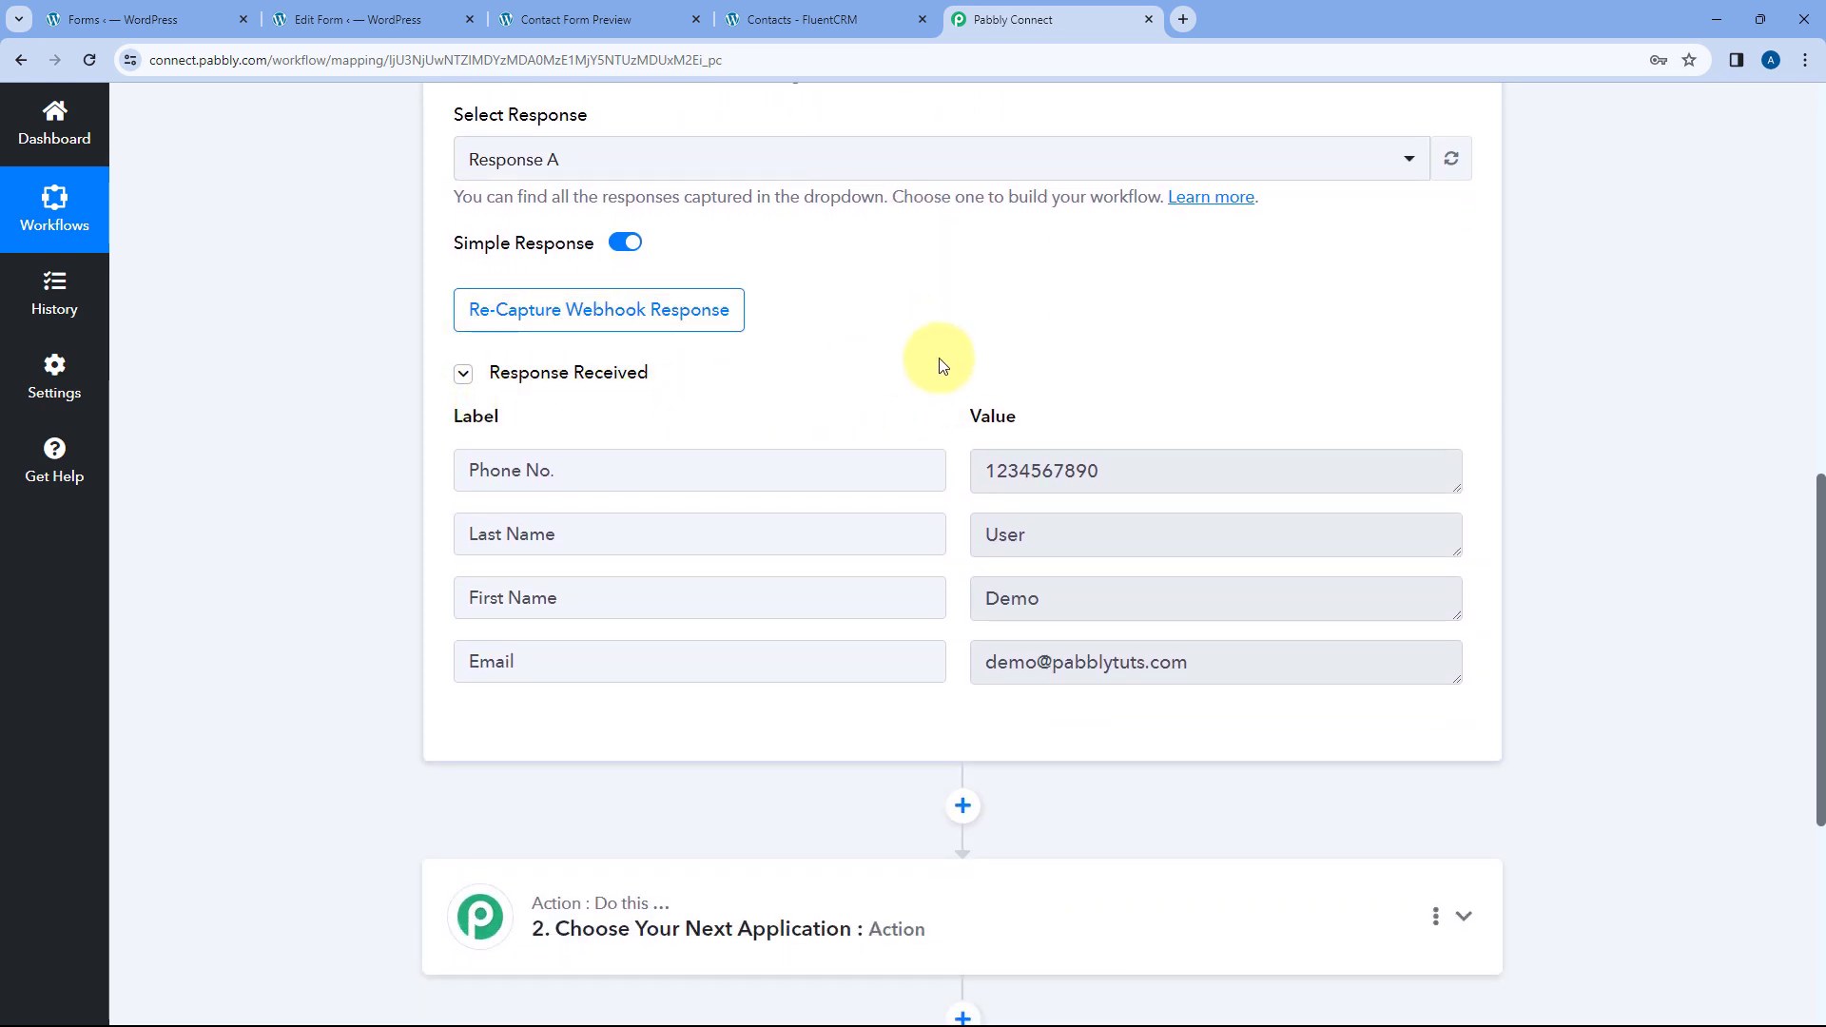
pyautogui.scroll(-1, 927, 375)
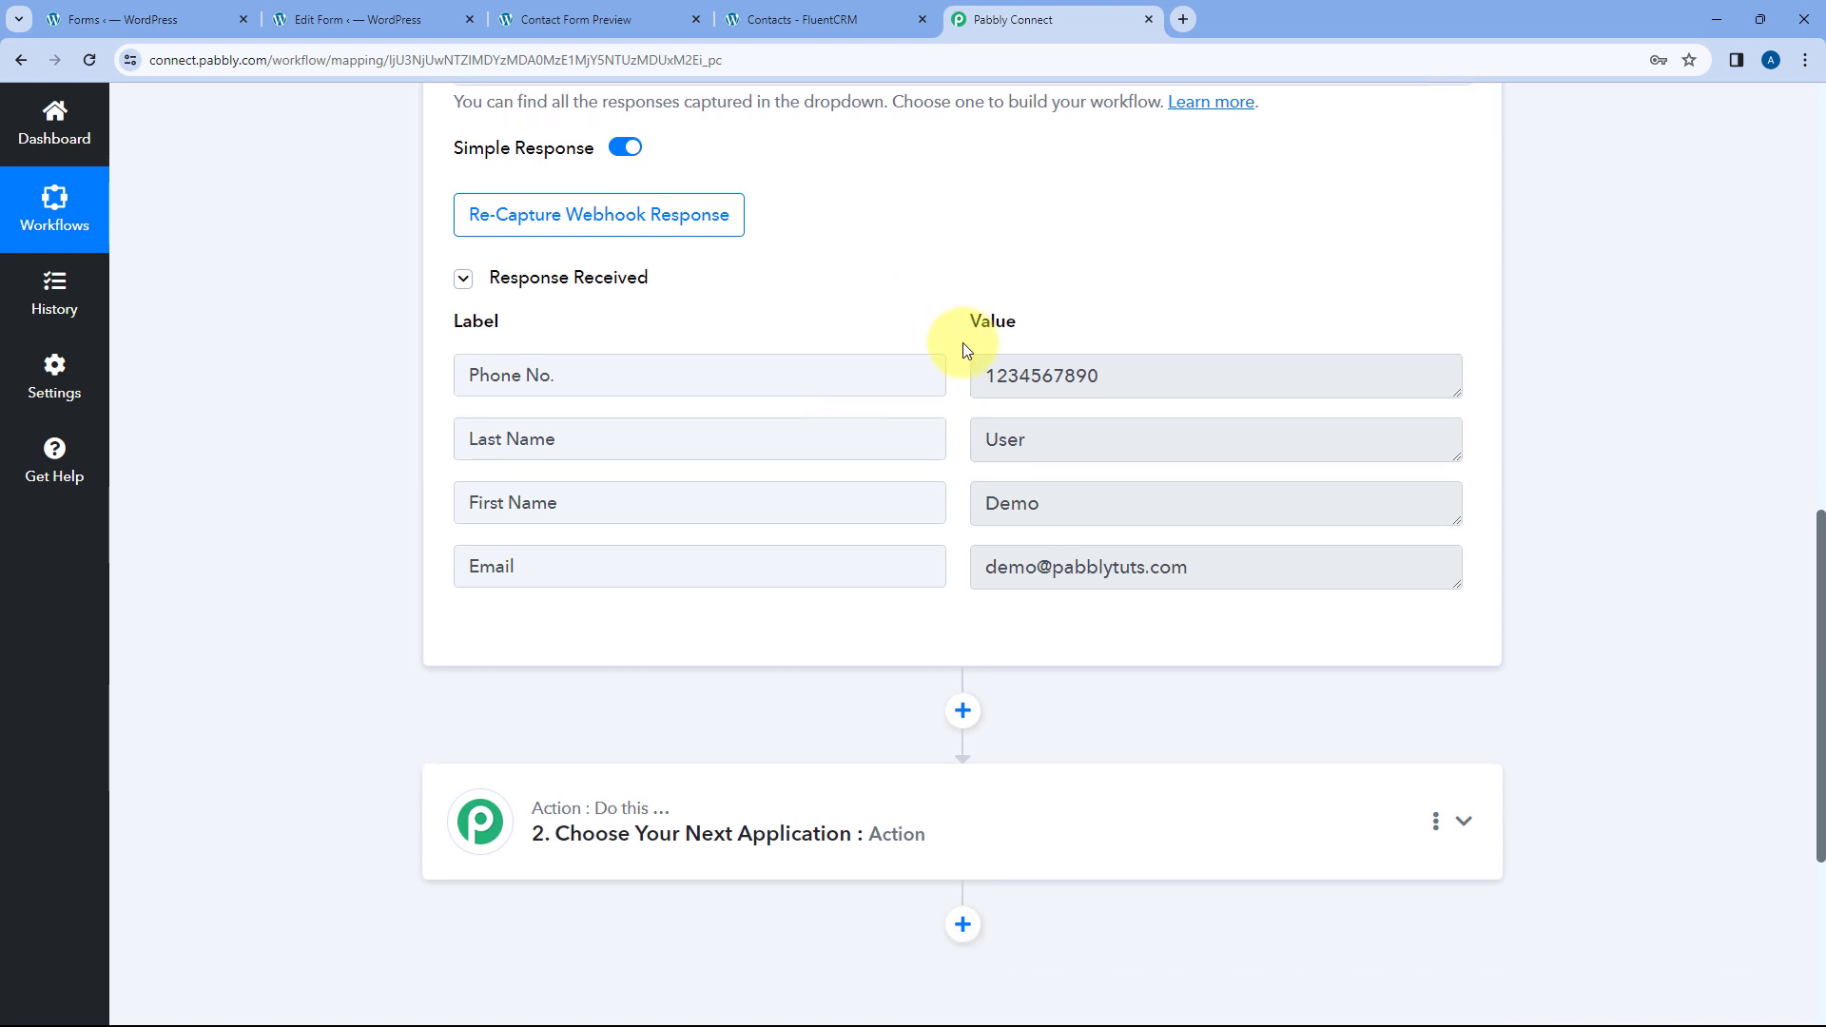
pyautogui.click(632, 19)
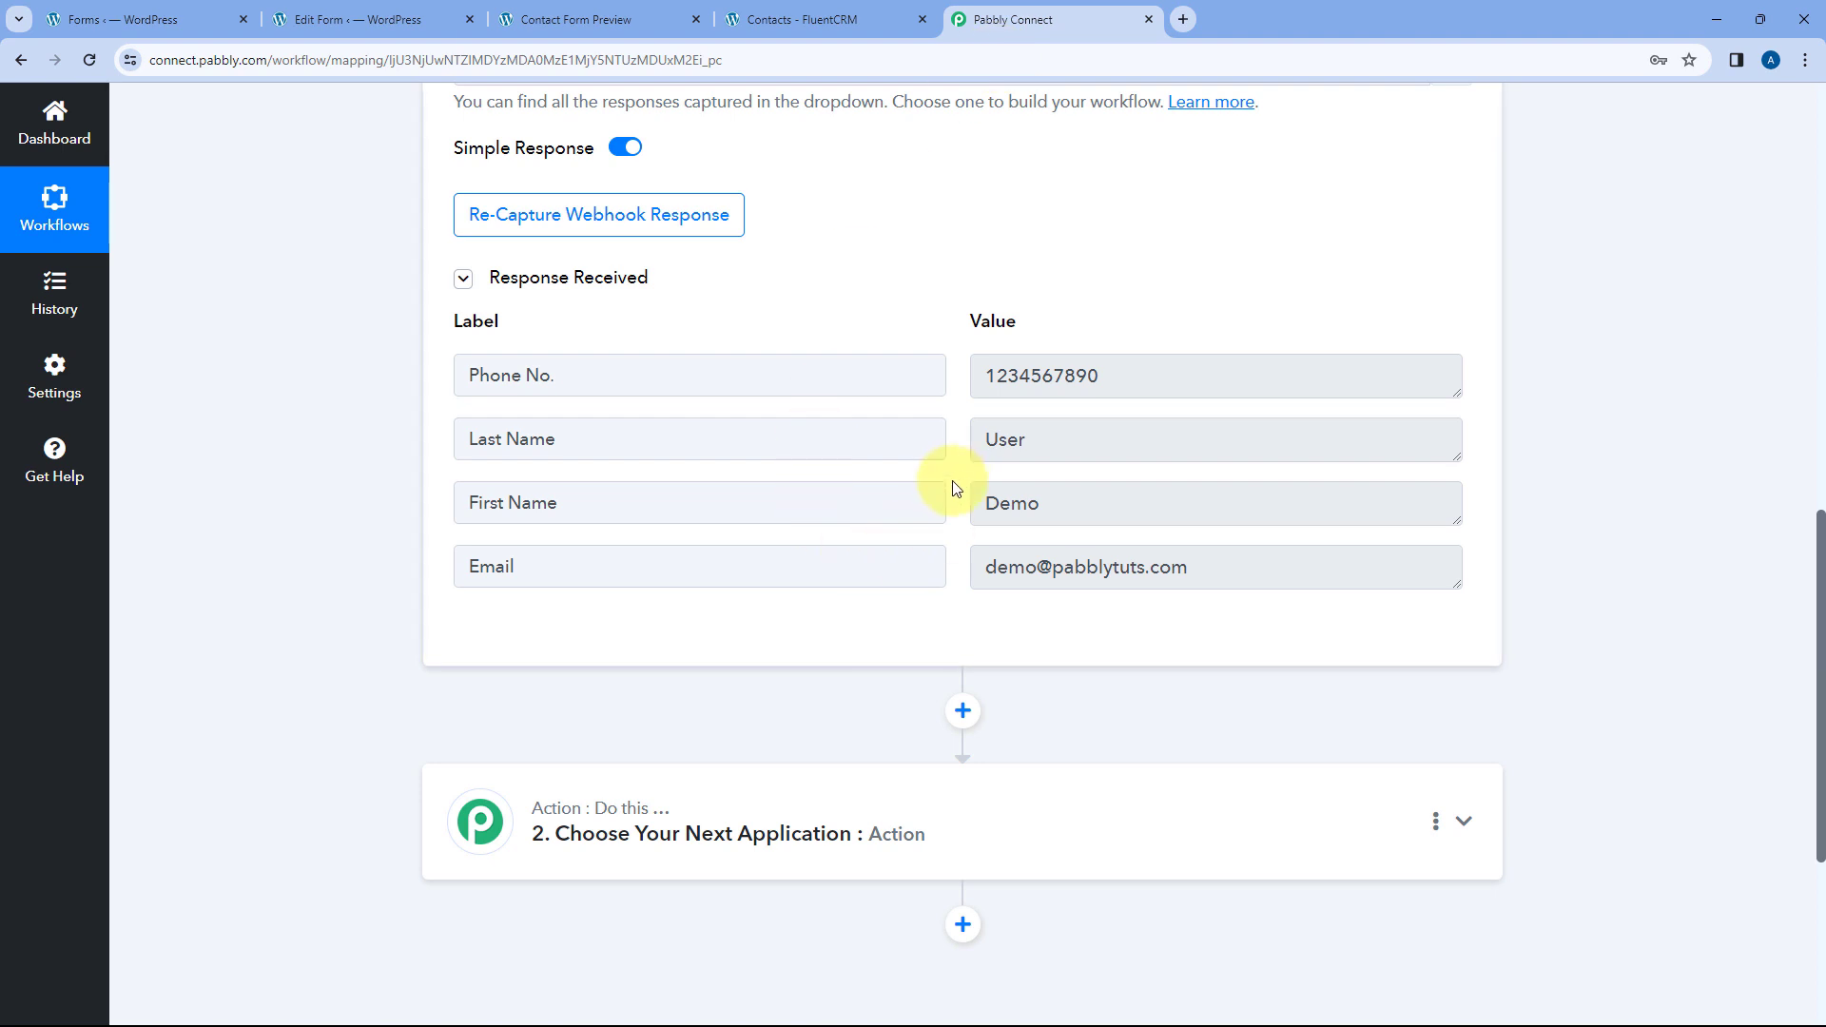
pyautogui.moveTo(1073, 498); pyautogui.dragTo(904, 497)
pyautogui.moveTo(1059, 424); pyautogui.dragTo(919, 430)
pyautogui.click(1121, 568)
pyautogui.moveTo(1121, 568); pyautogui.dragTo(979, 570)
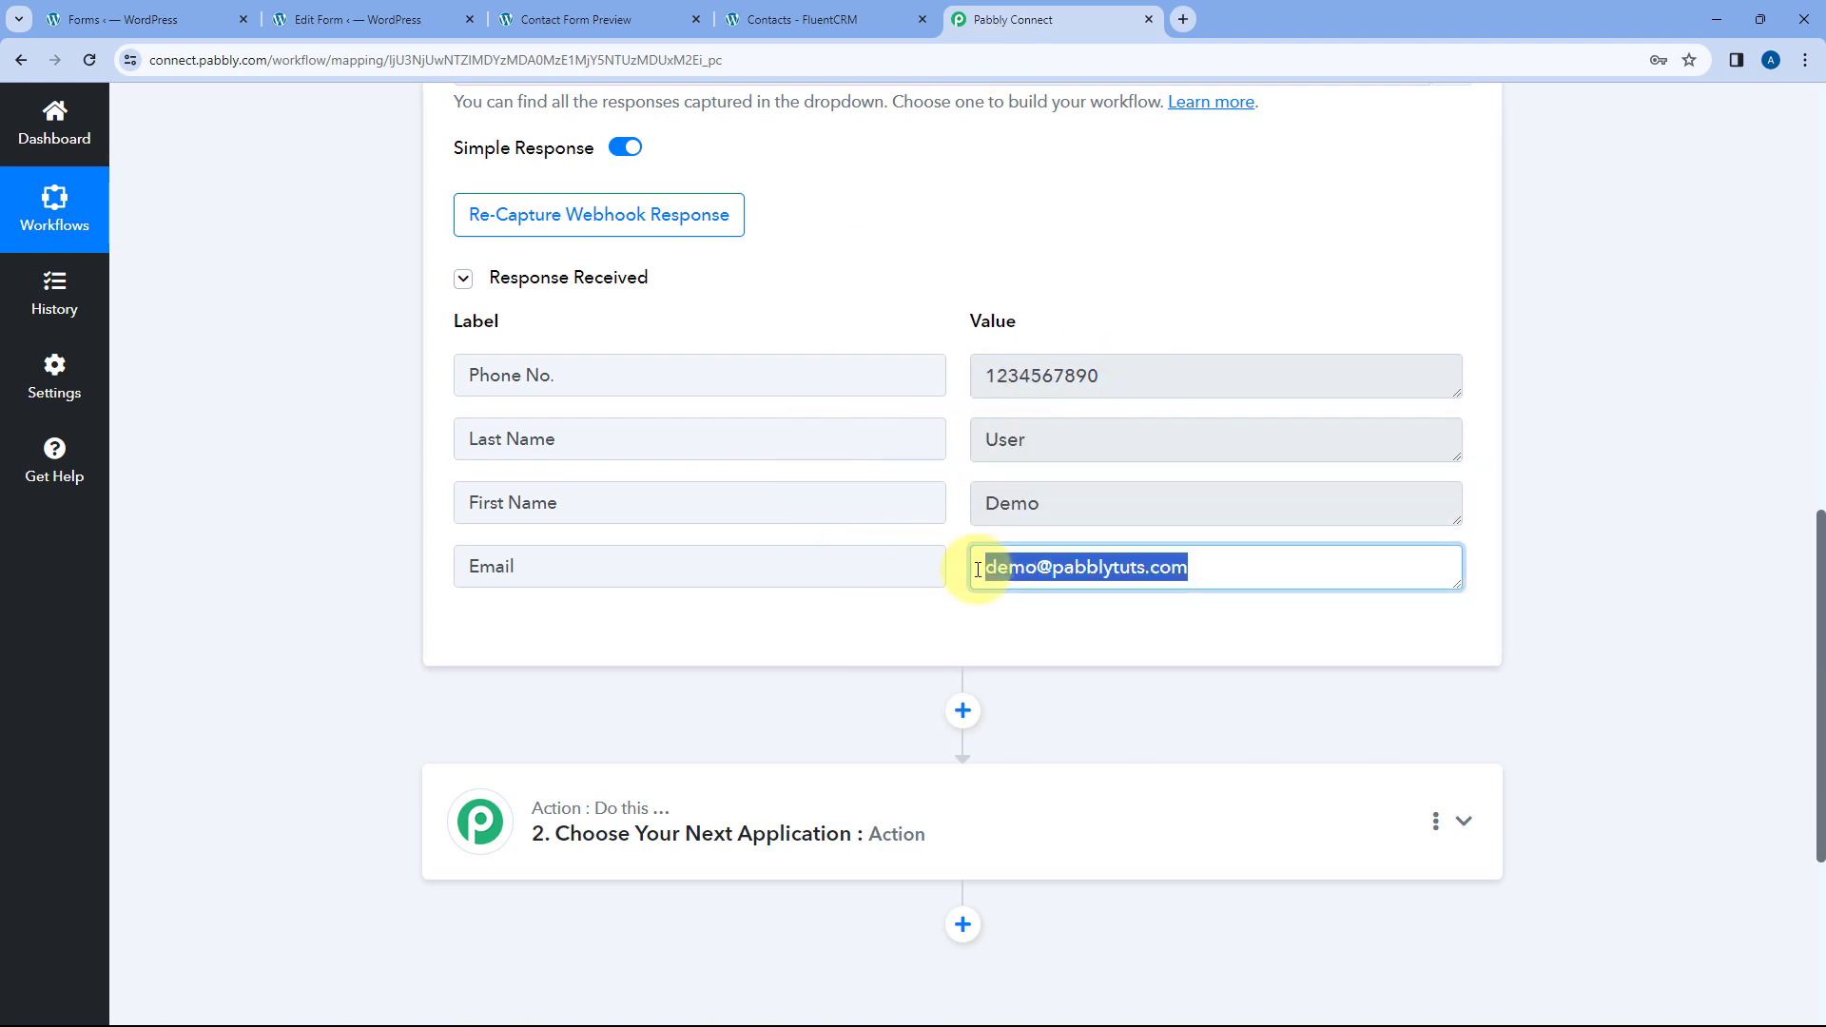
pyautogui.moveTo(1125, 384); pyautogui.dragTo(979, 374)
pyautogui.click(952, 317)
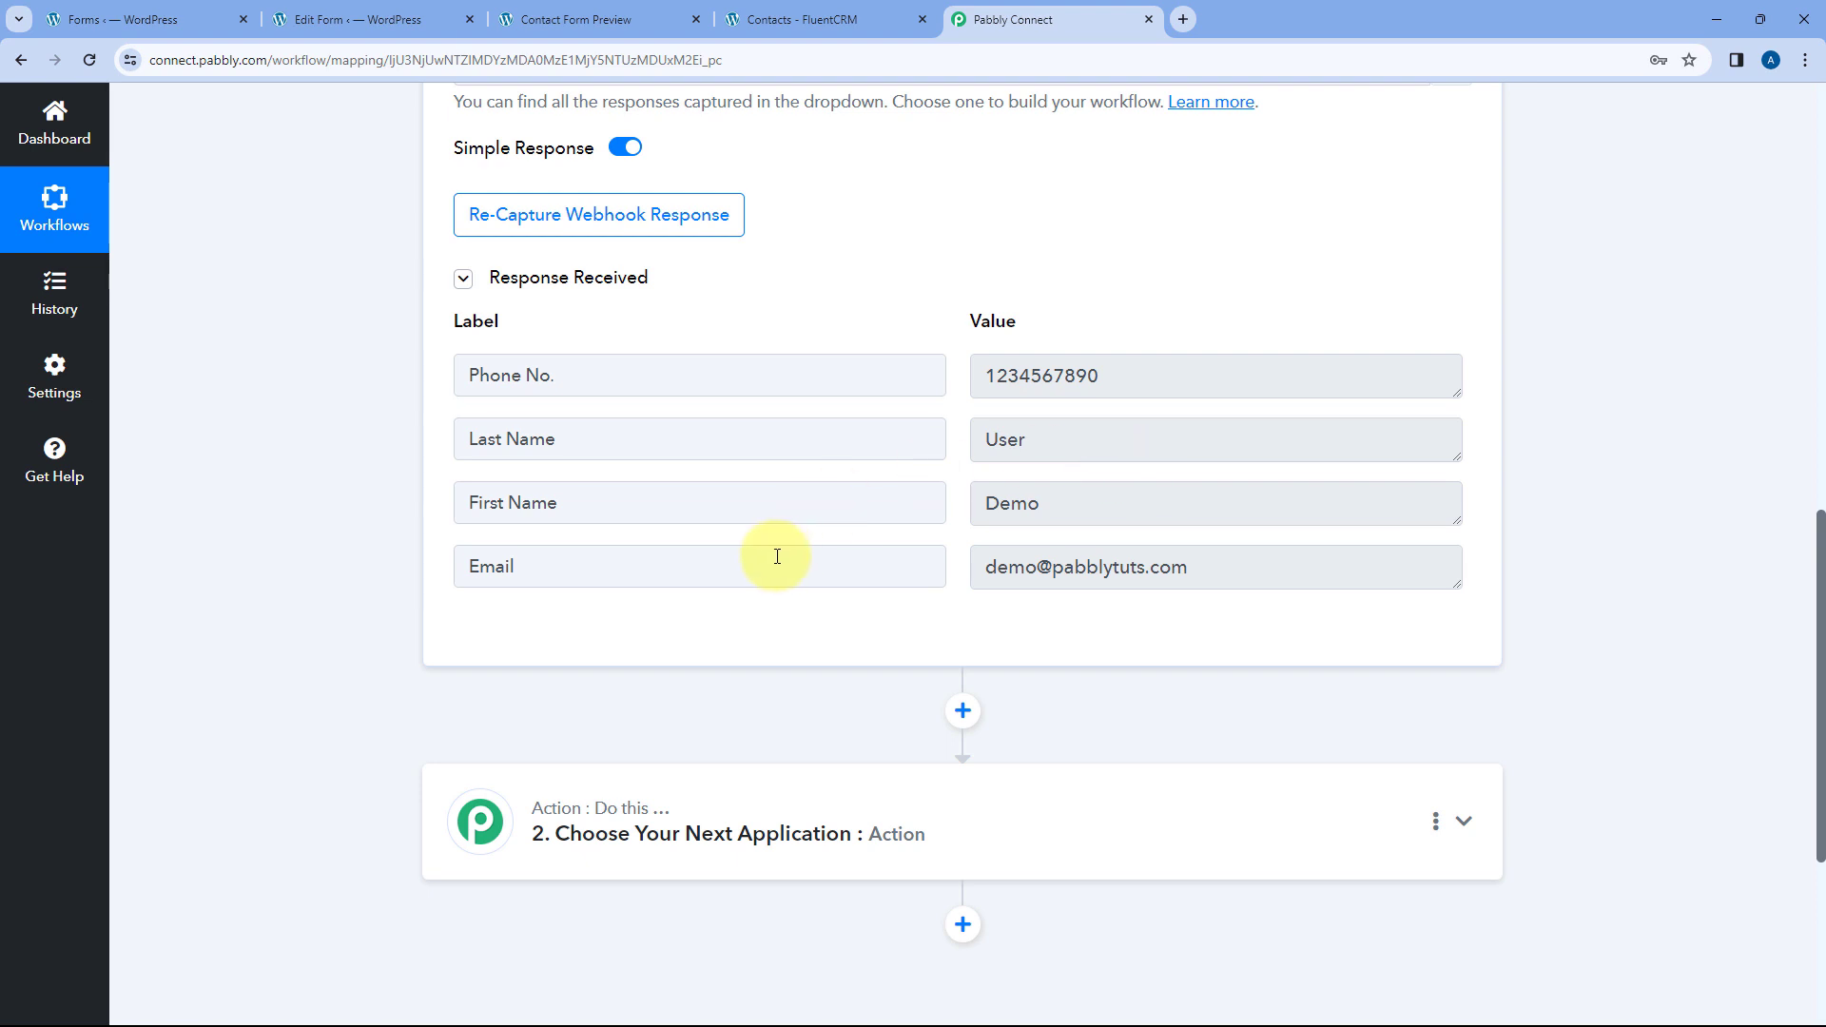
pyautogui.scroll(-4, 419, 583)
# - Set the action to FluentCRM's Create a Contact and begin adding a new FluentCRM connection
pyautogui.click(897, 407)
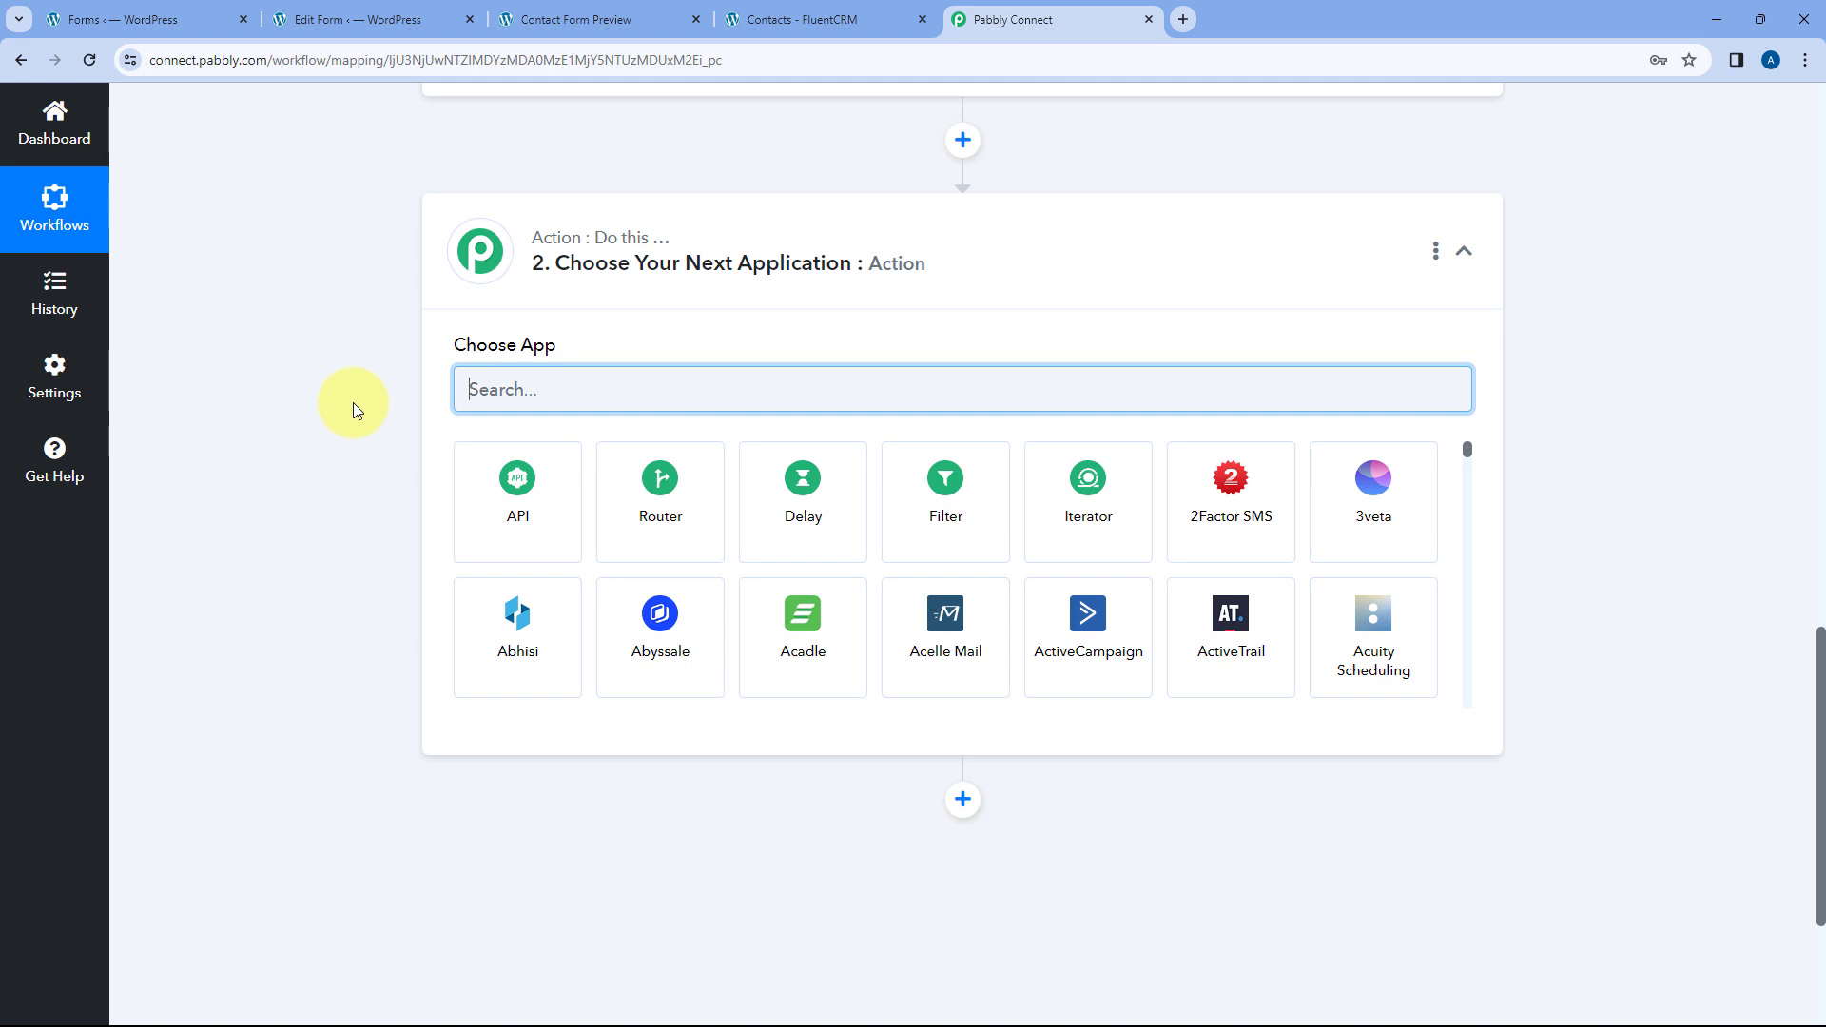
pyautogui.write('Flue')
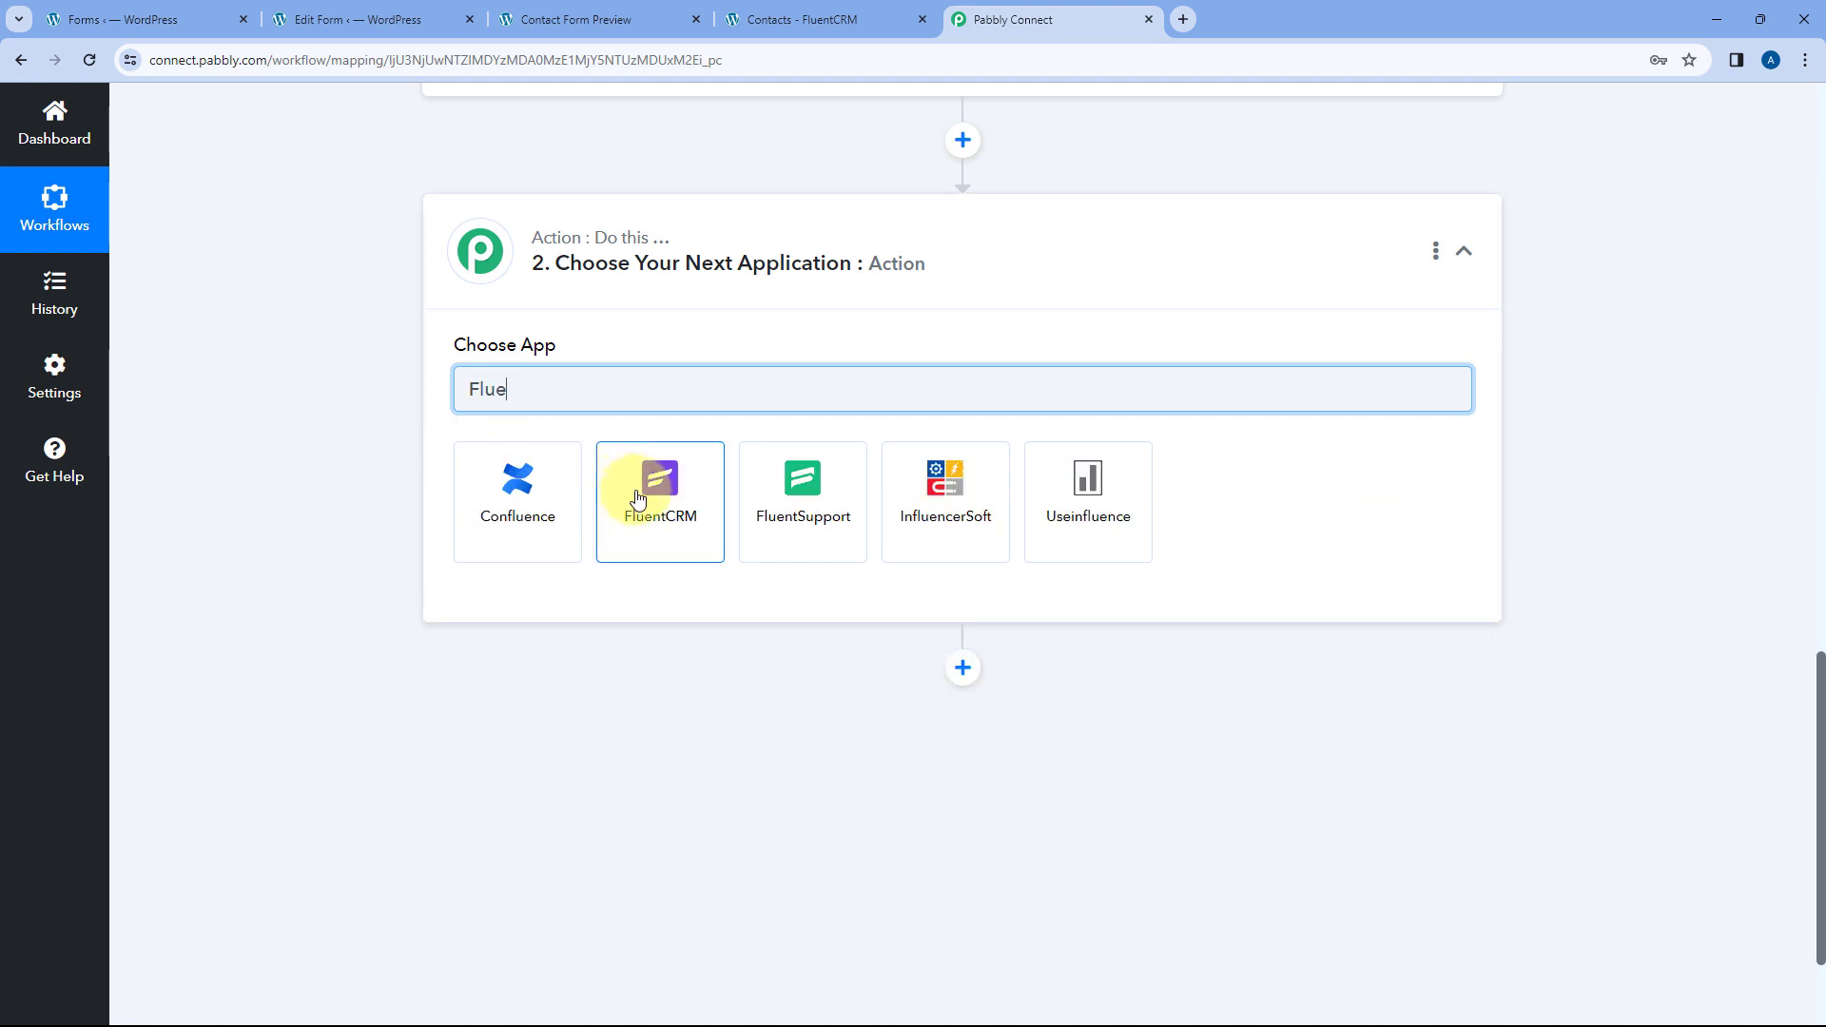
pyautogui.click(637, 499)
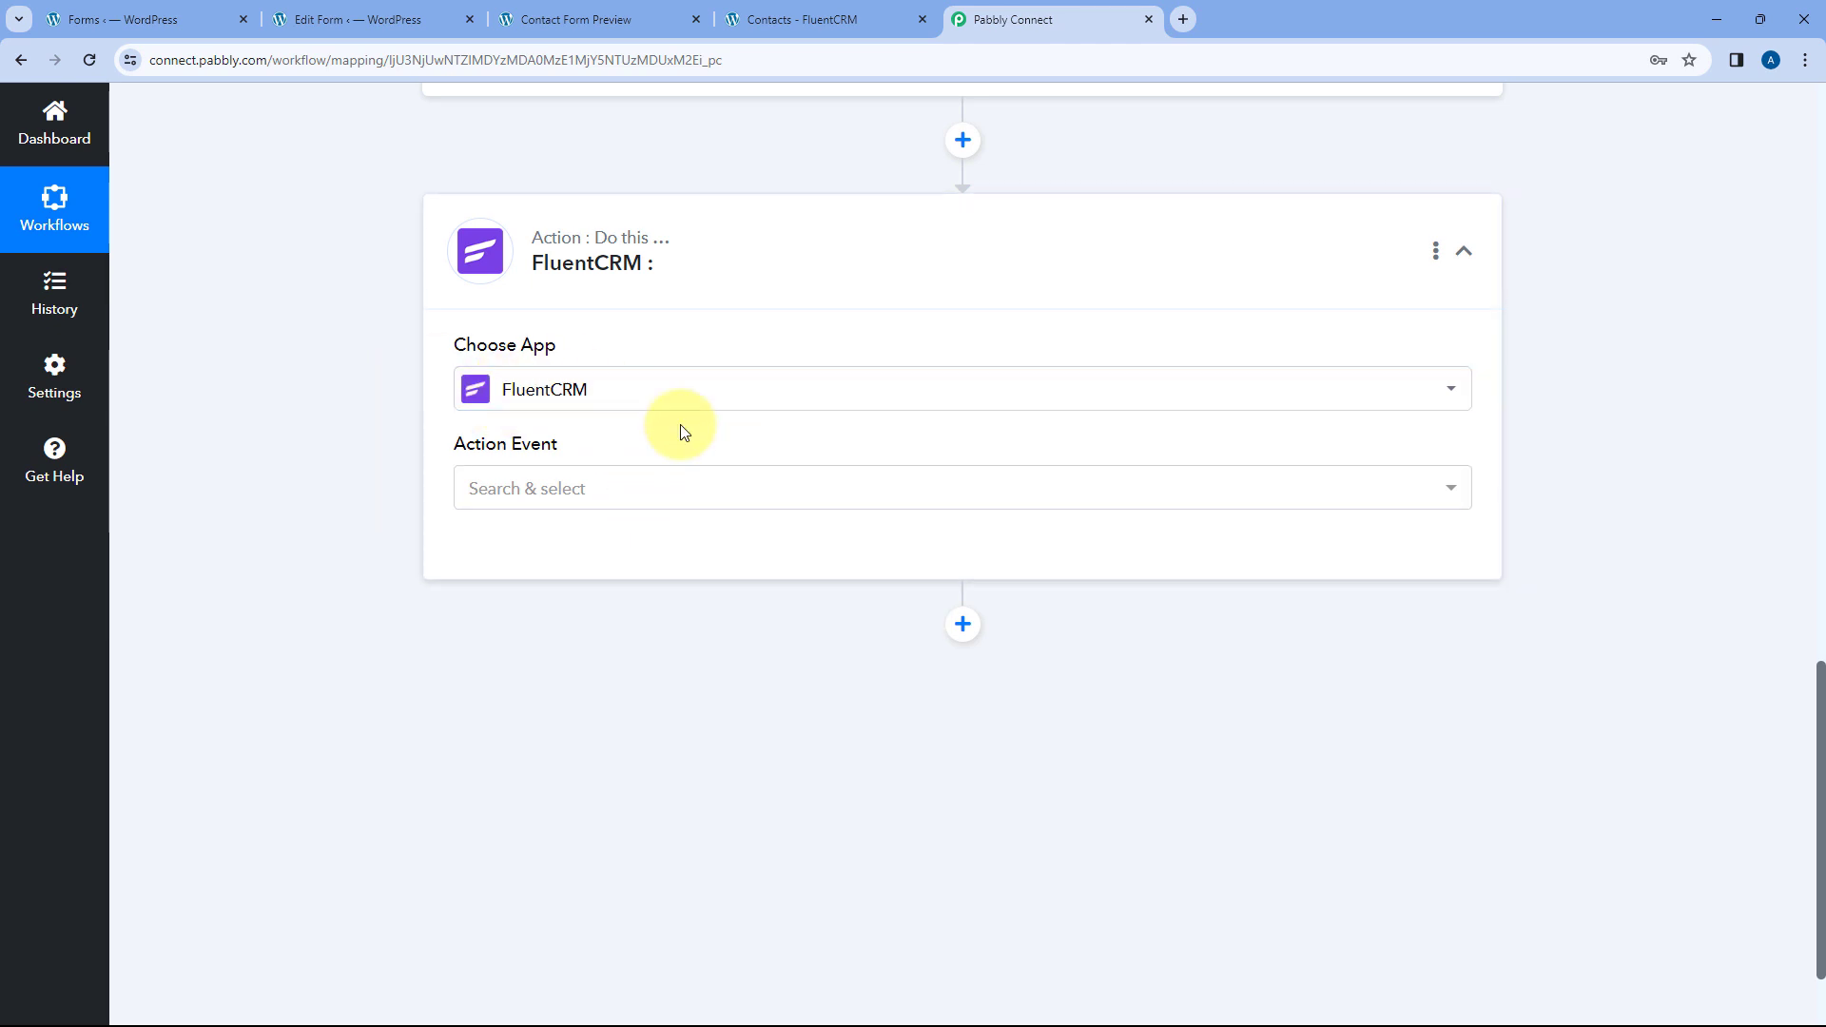
pyautogui.scroll(-1, 443, 411)
pyautogui.click(652, 391)
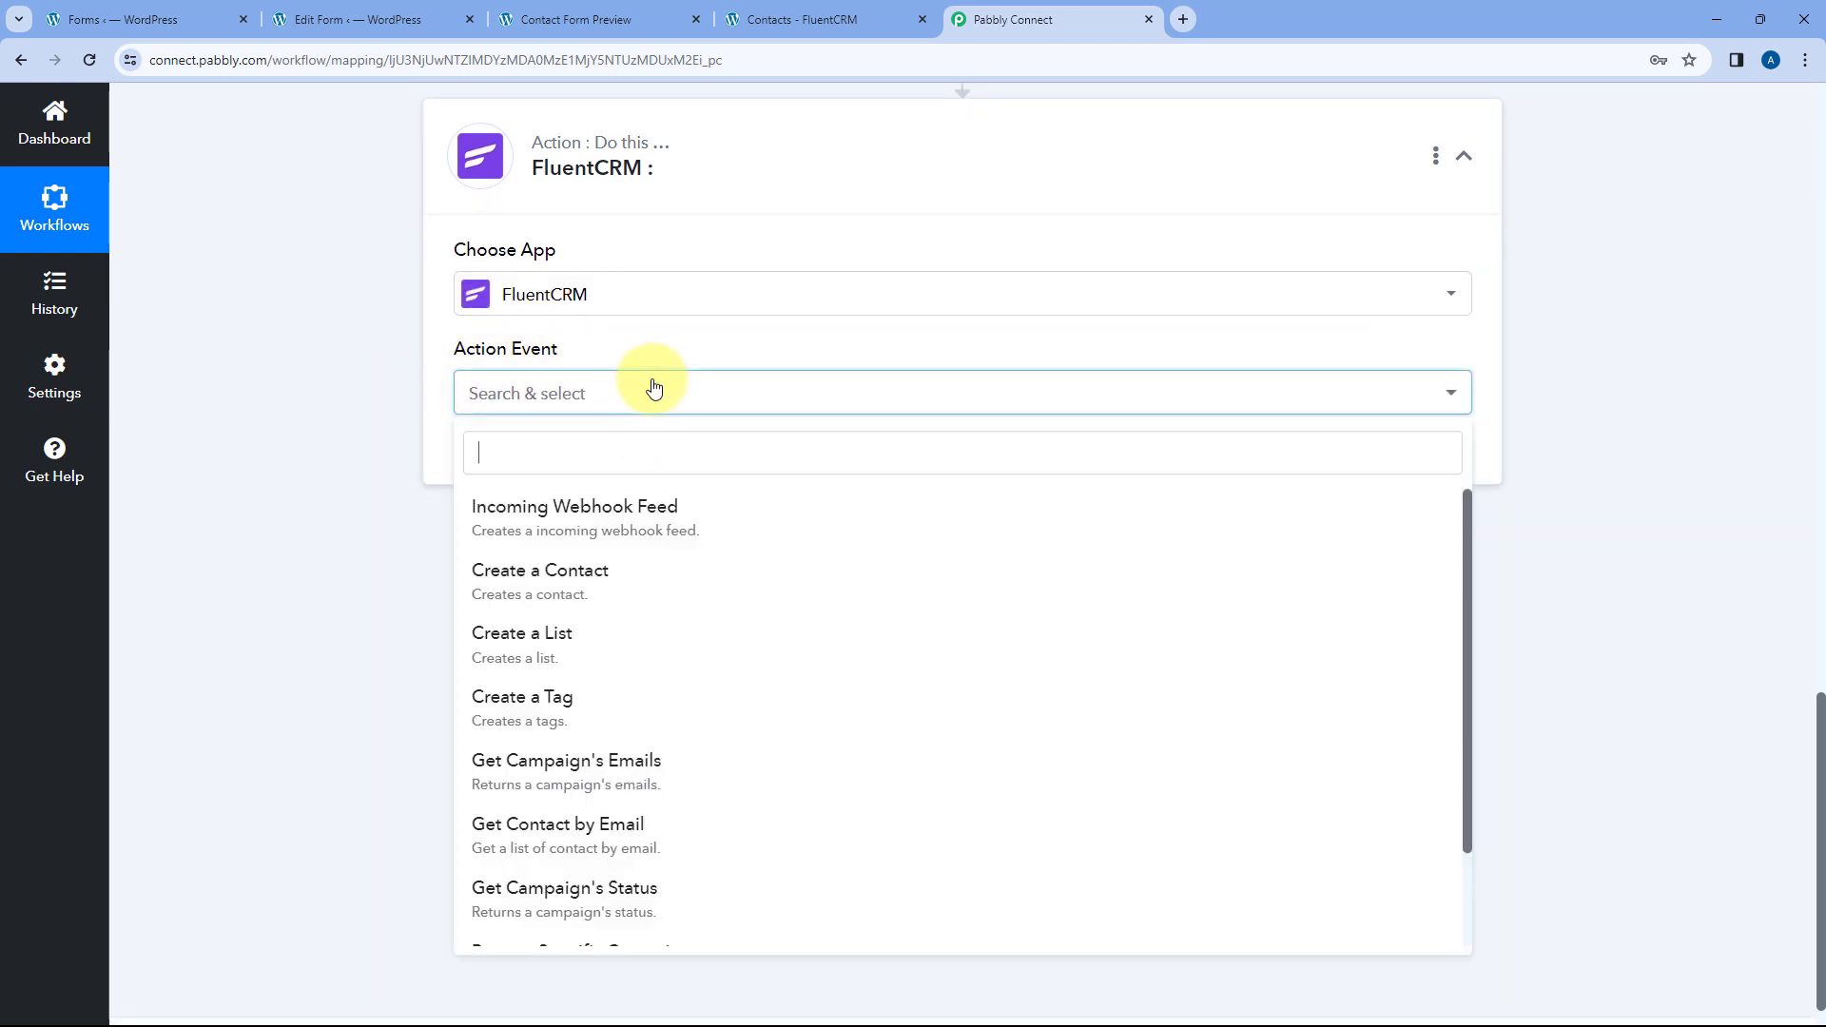
pyautogui.scroll(-1, 409, 471)
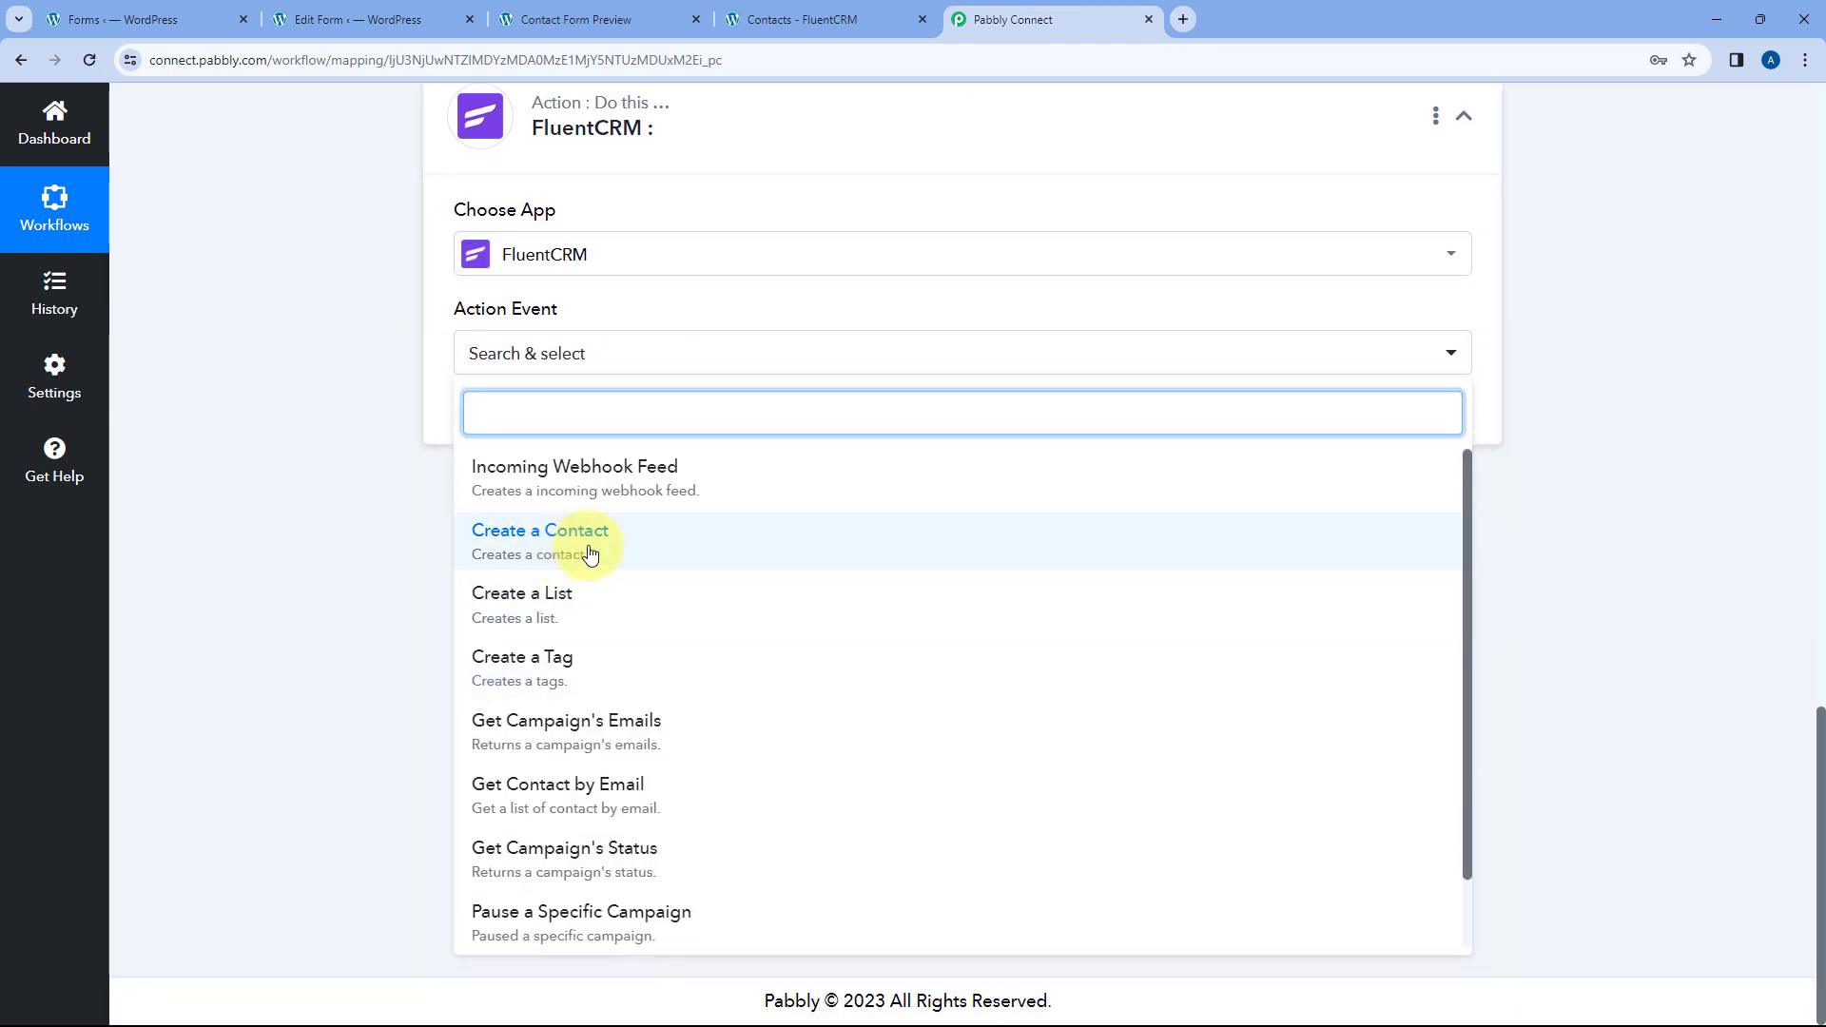
pyautogui.click(622, 549)
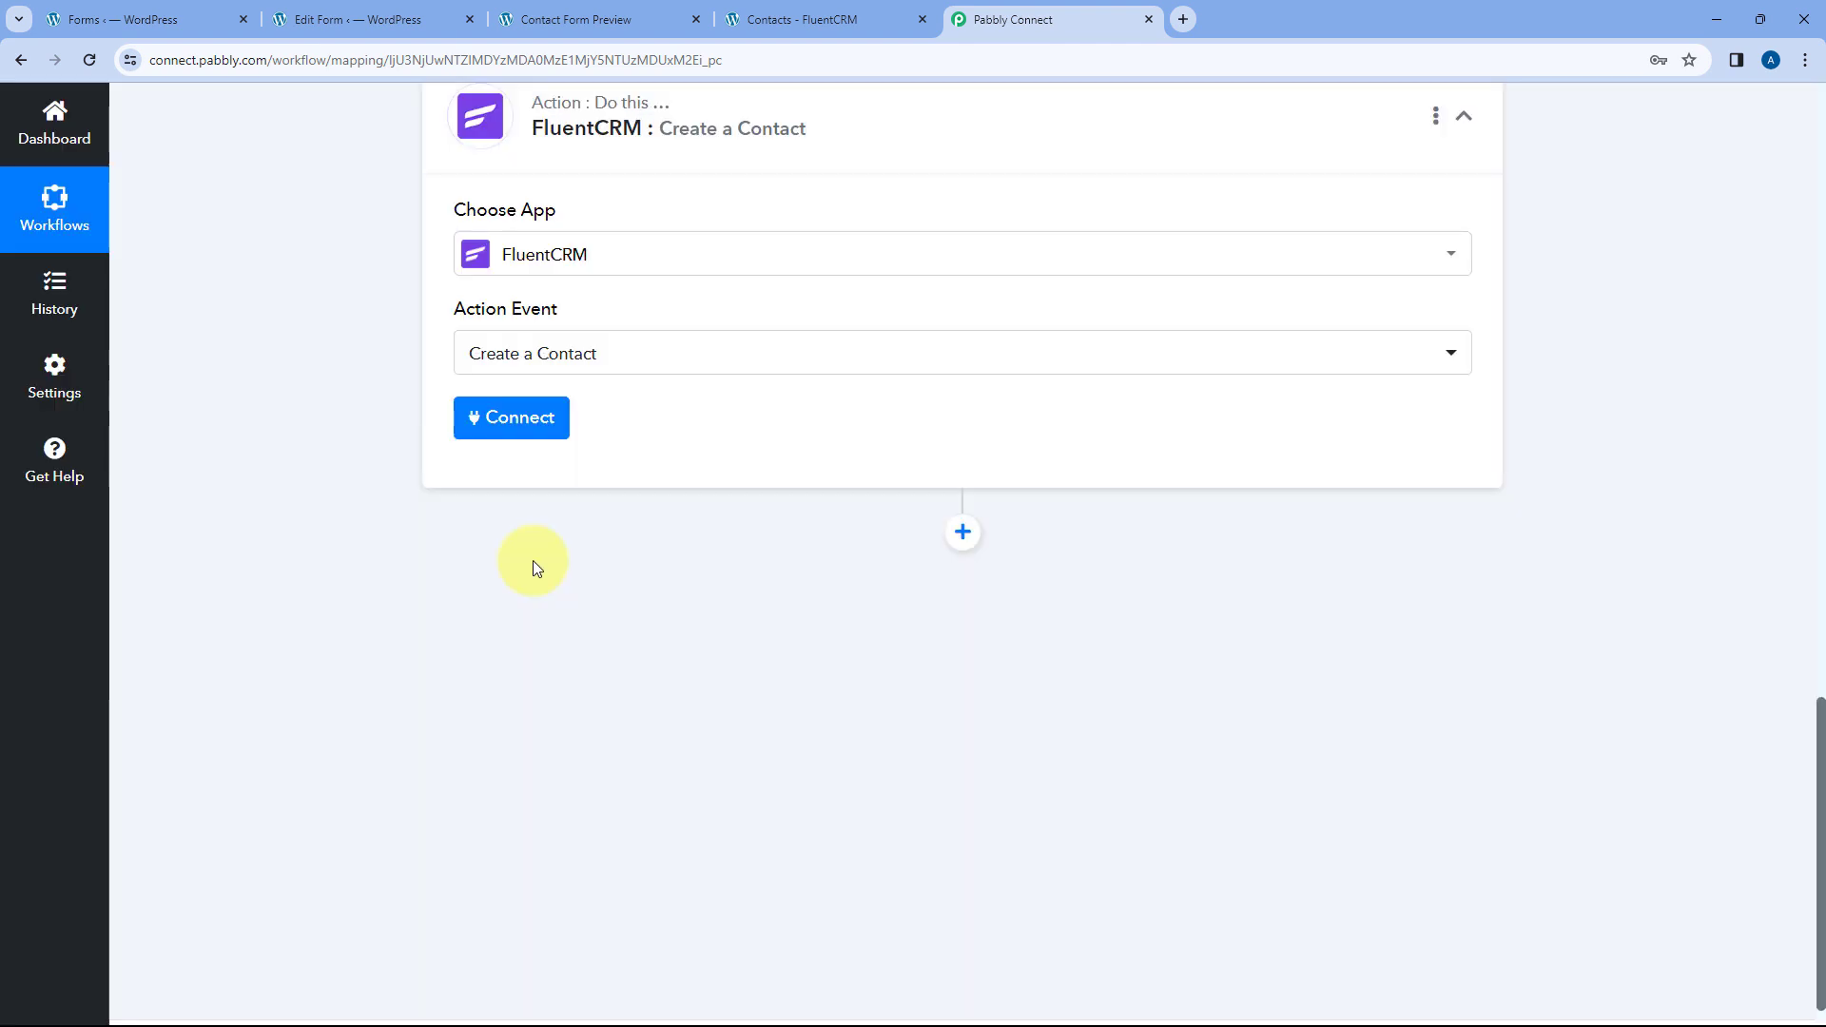
pyautogui.click(504, 425)
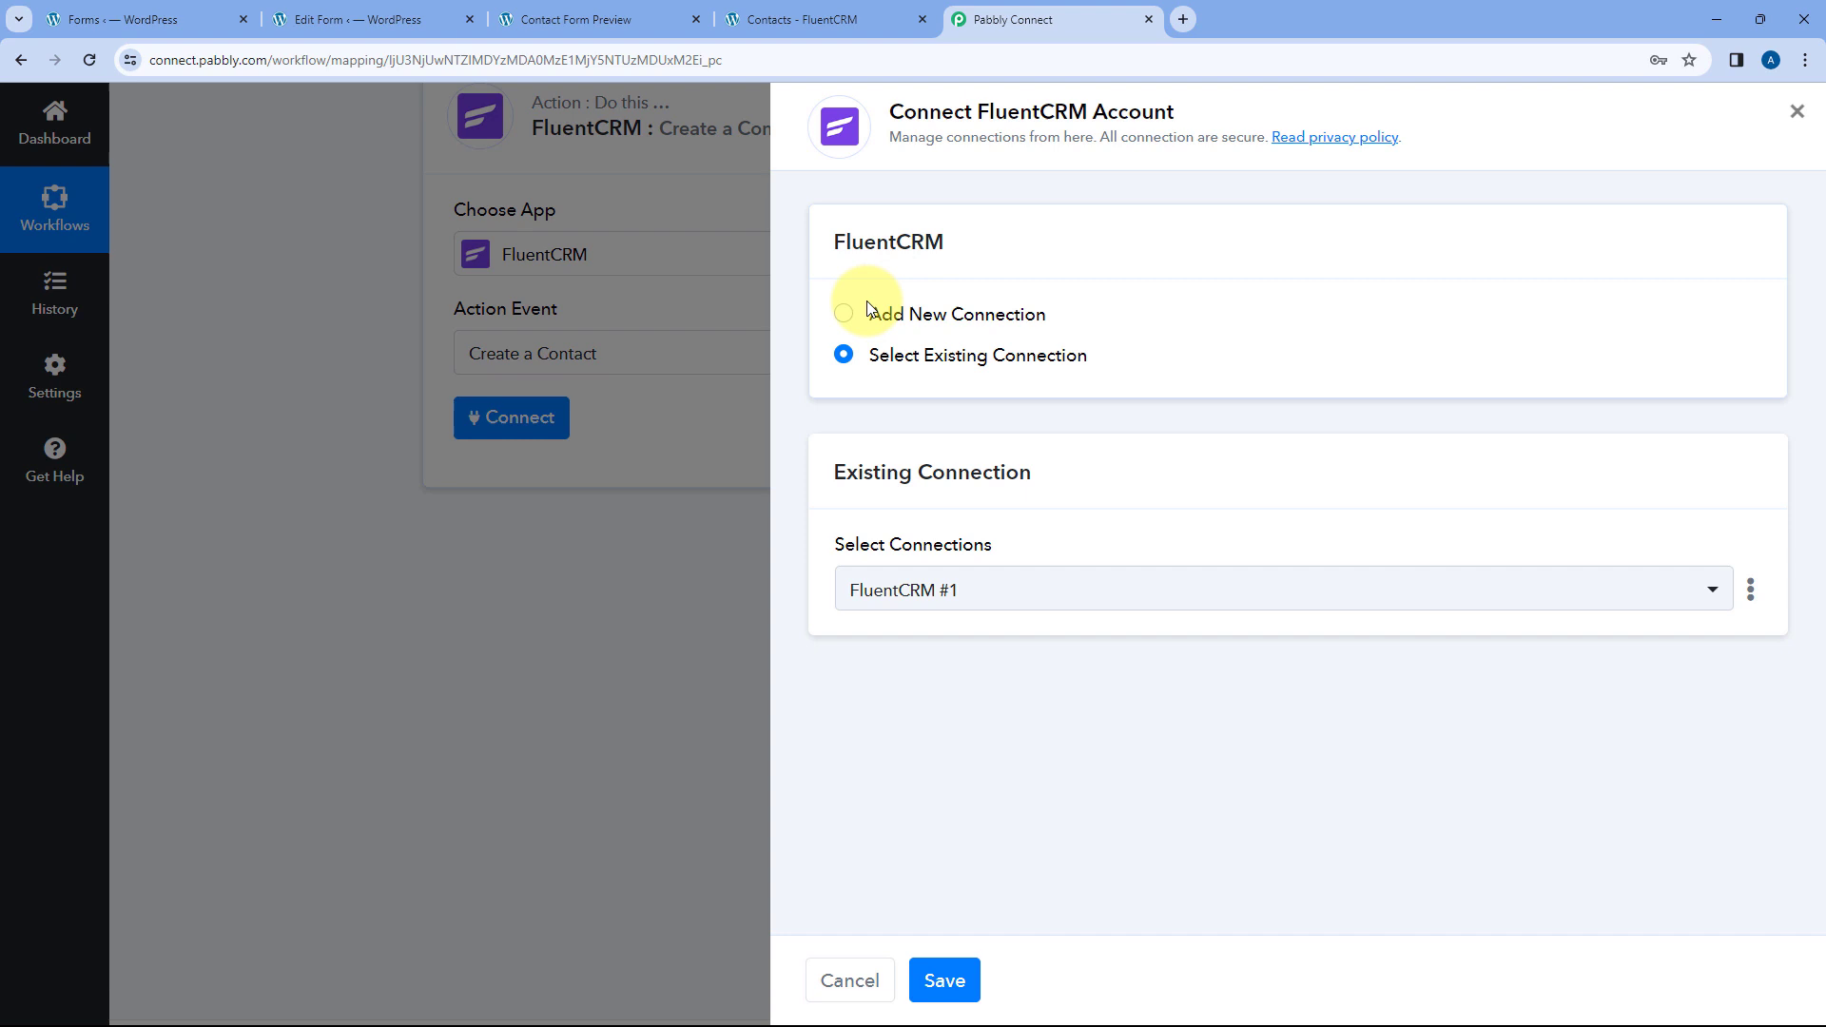
pyautogui.click(843, 315)
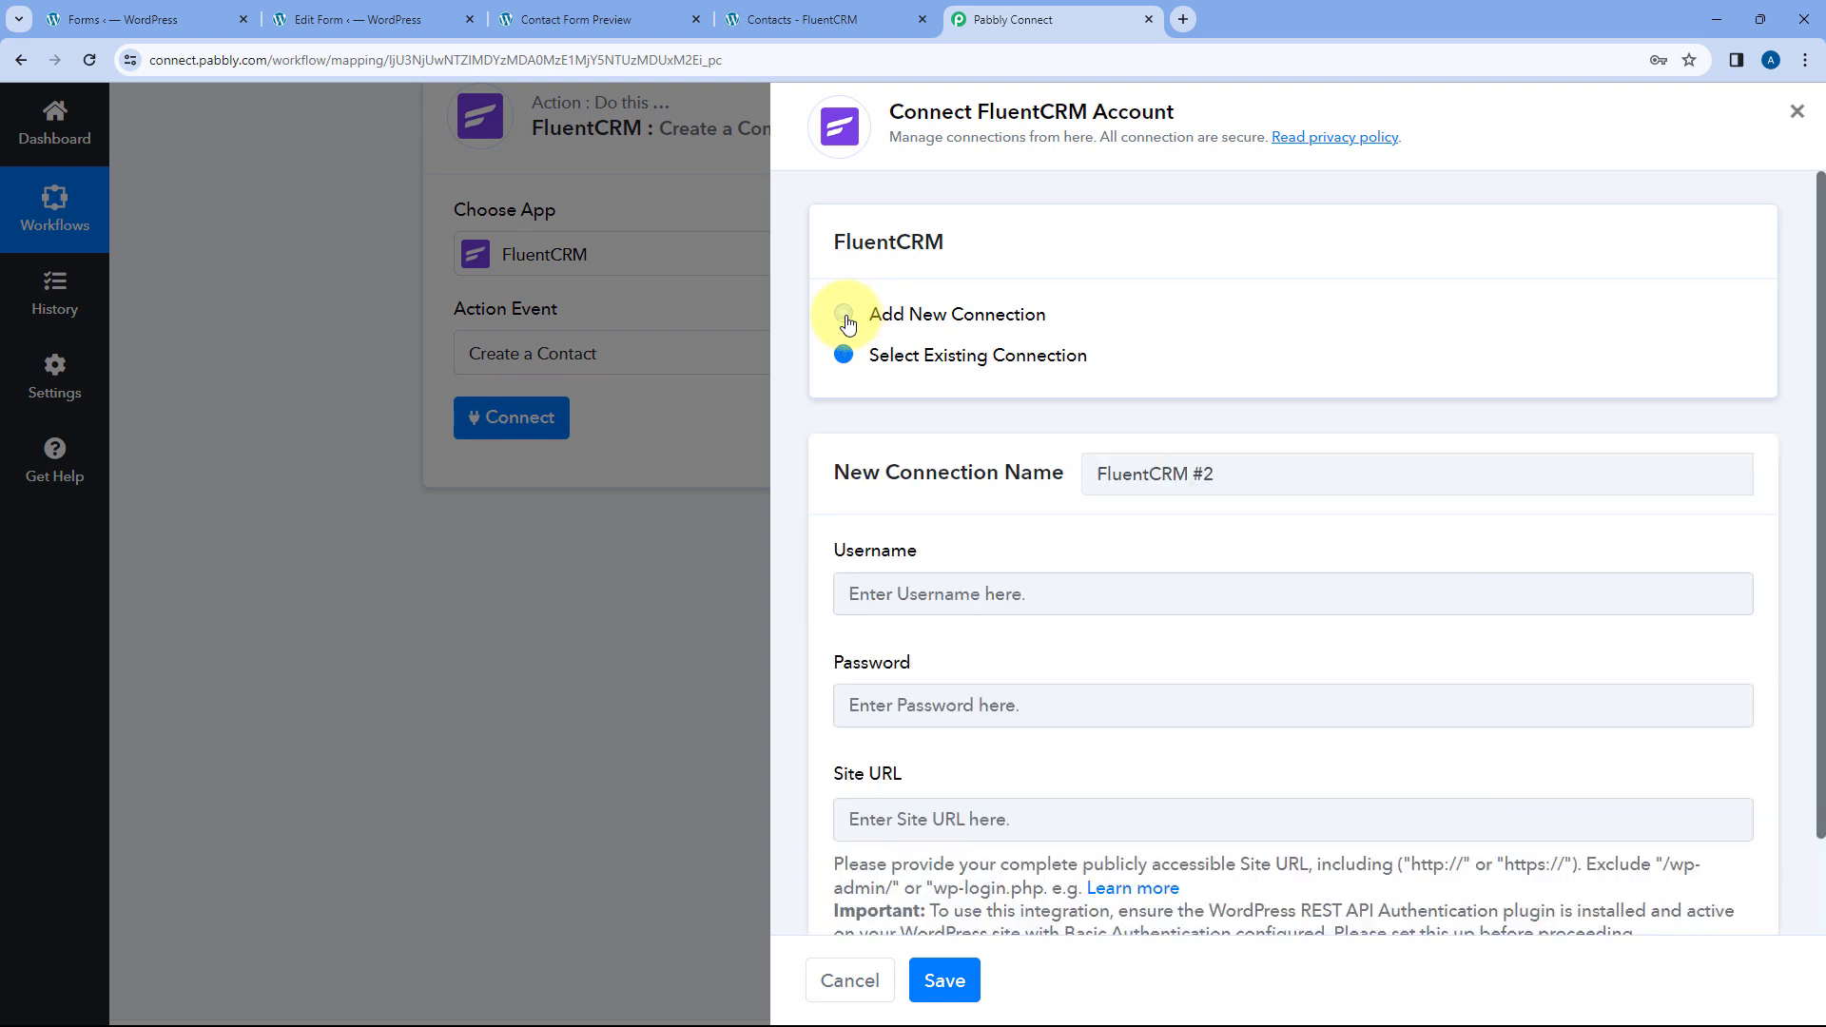
pyautogui.scroll(-1, 1127, 342)
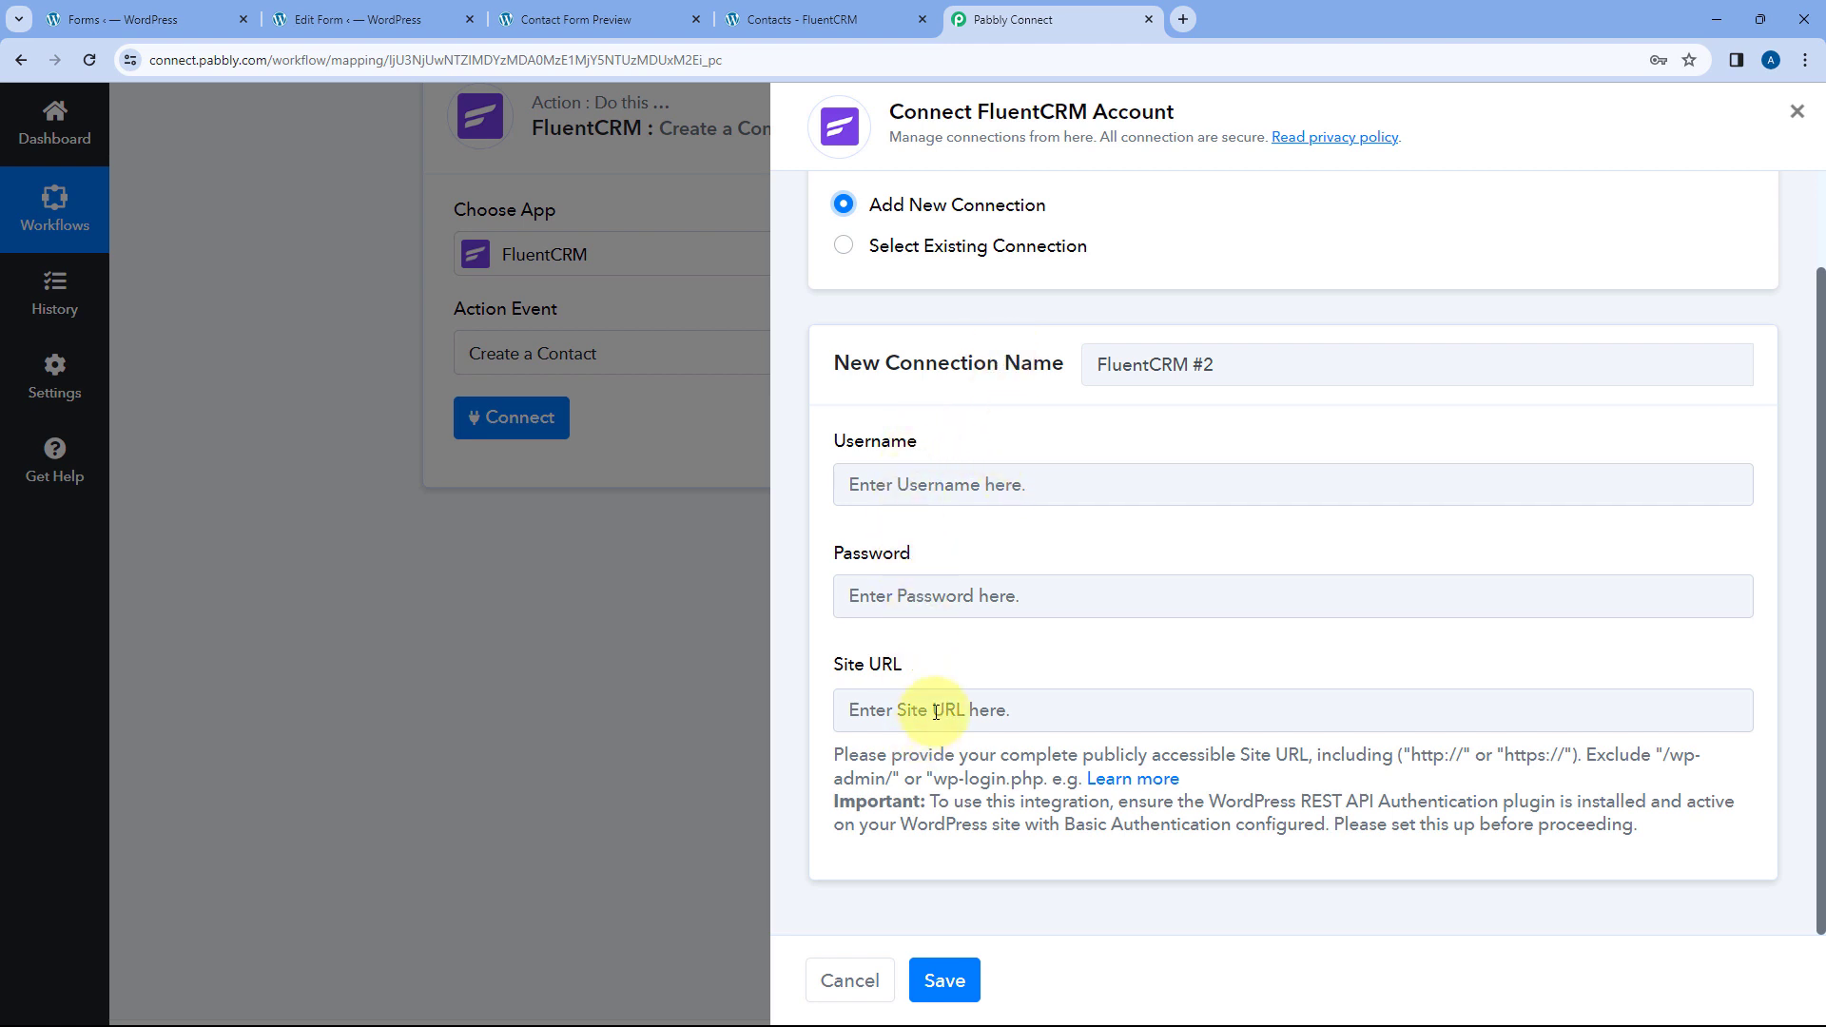
pyautogui.click(799, 19)
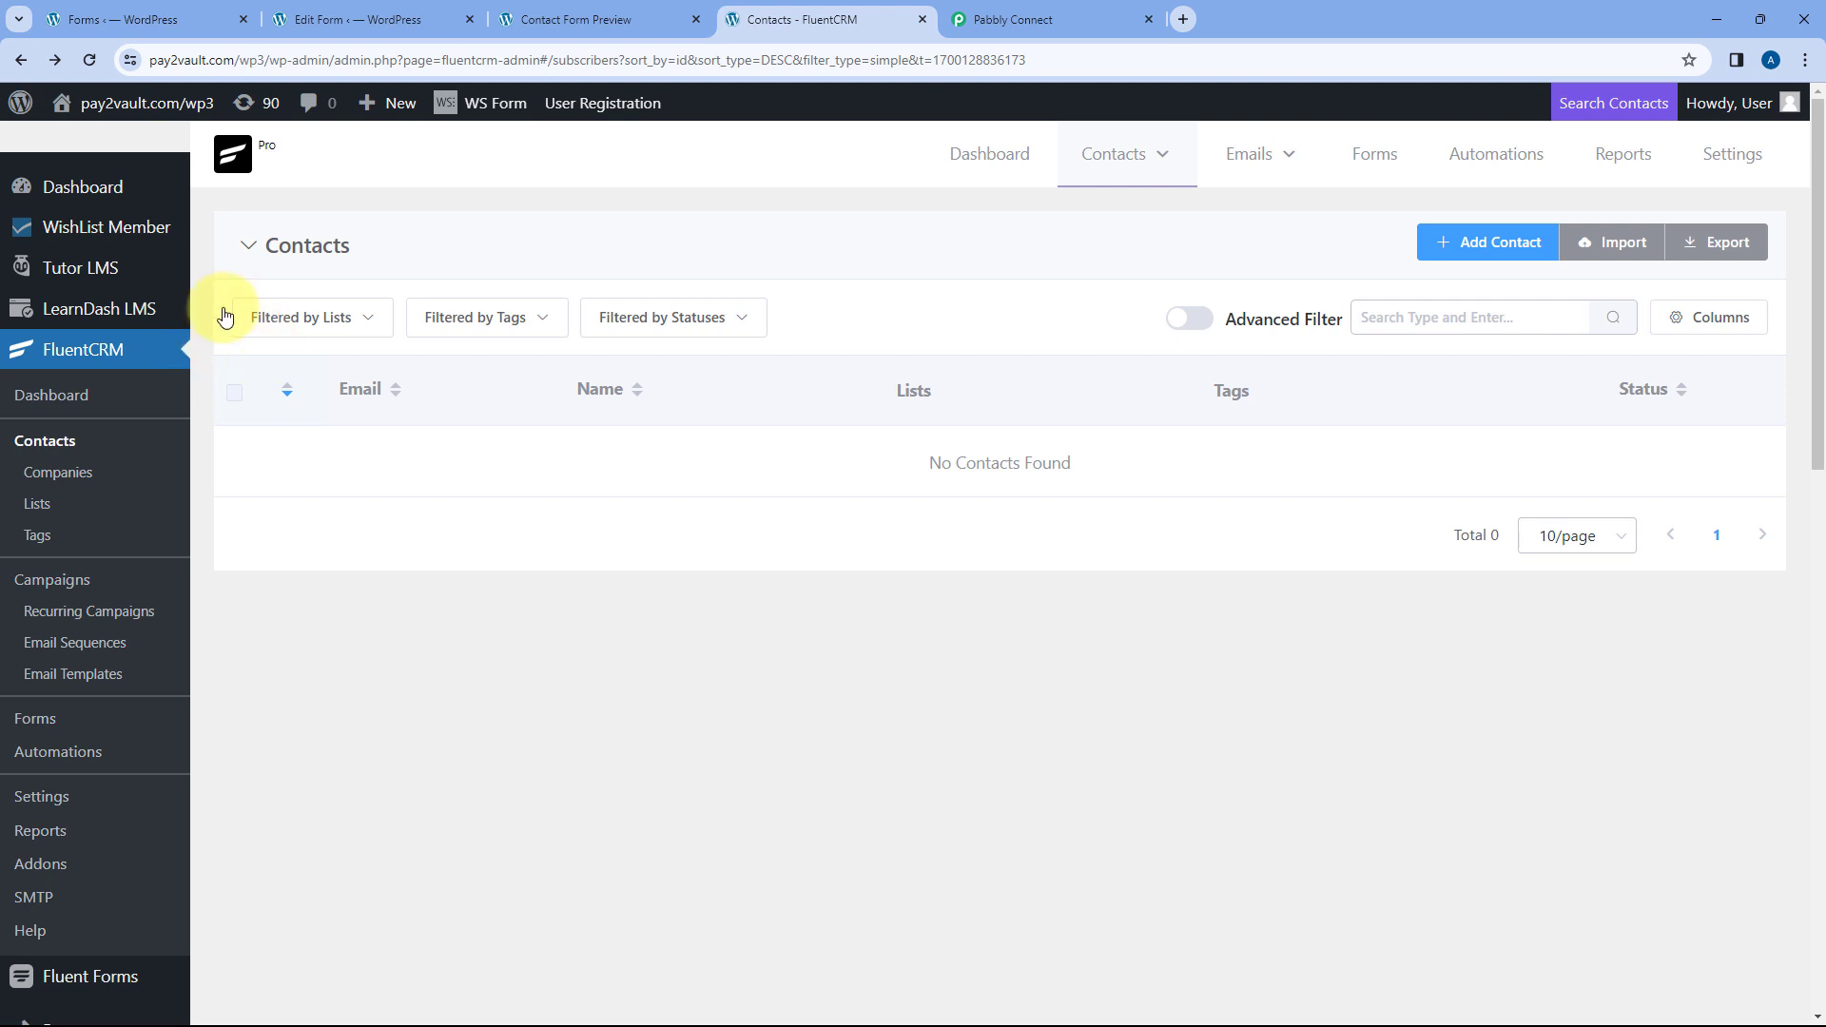
pyautogui.click(1008, 19)
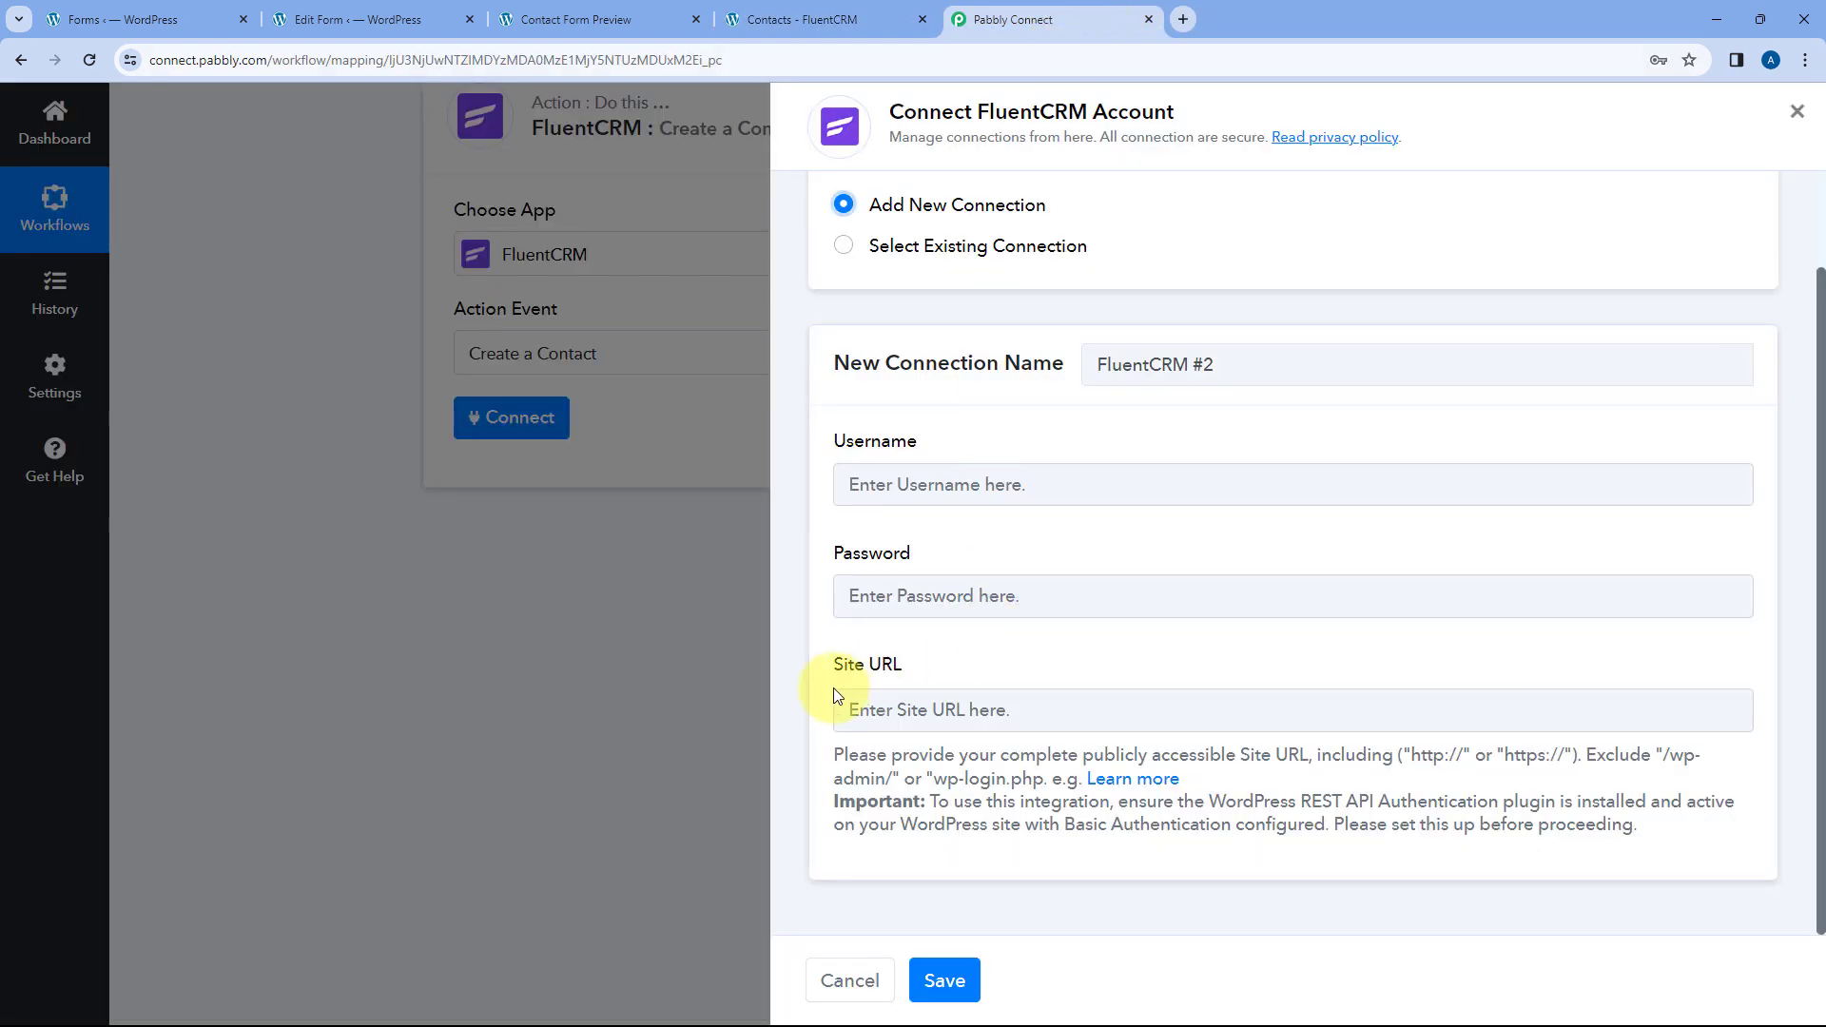
pyautogui.click(863, 11)
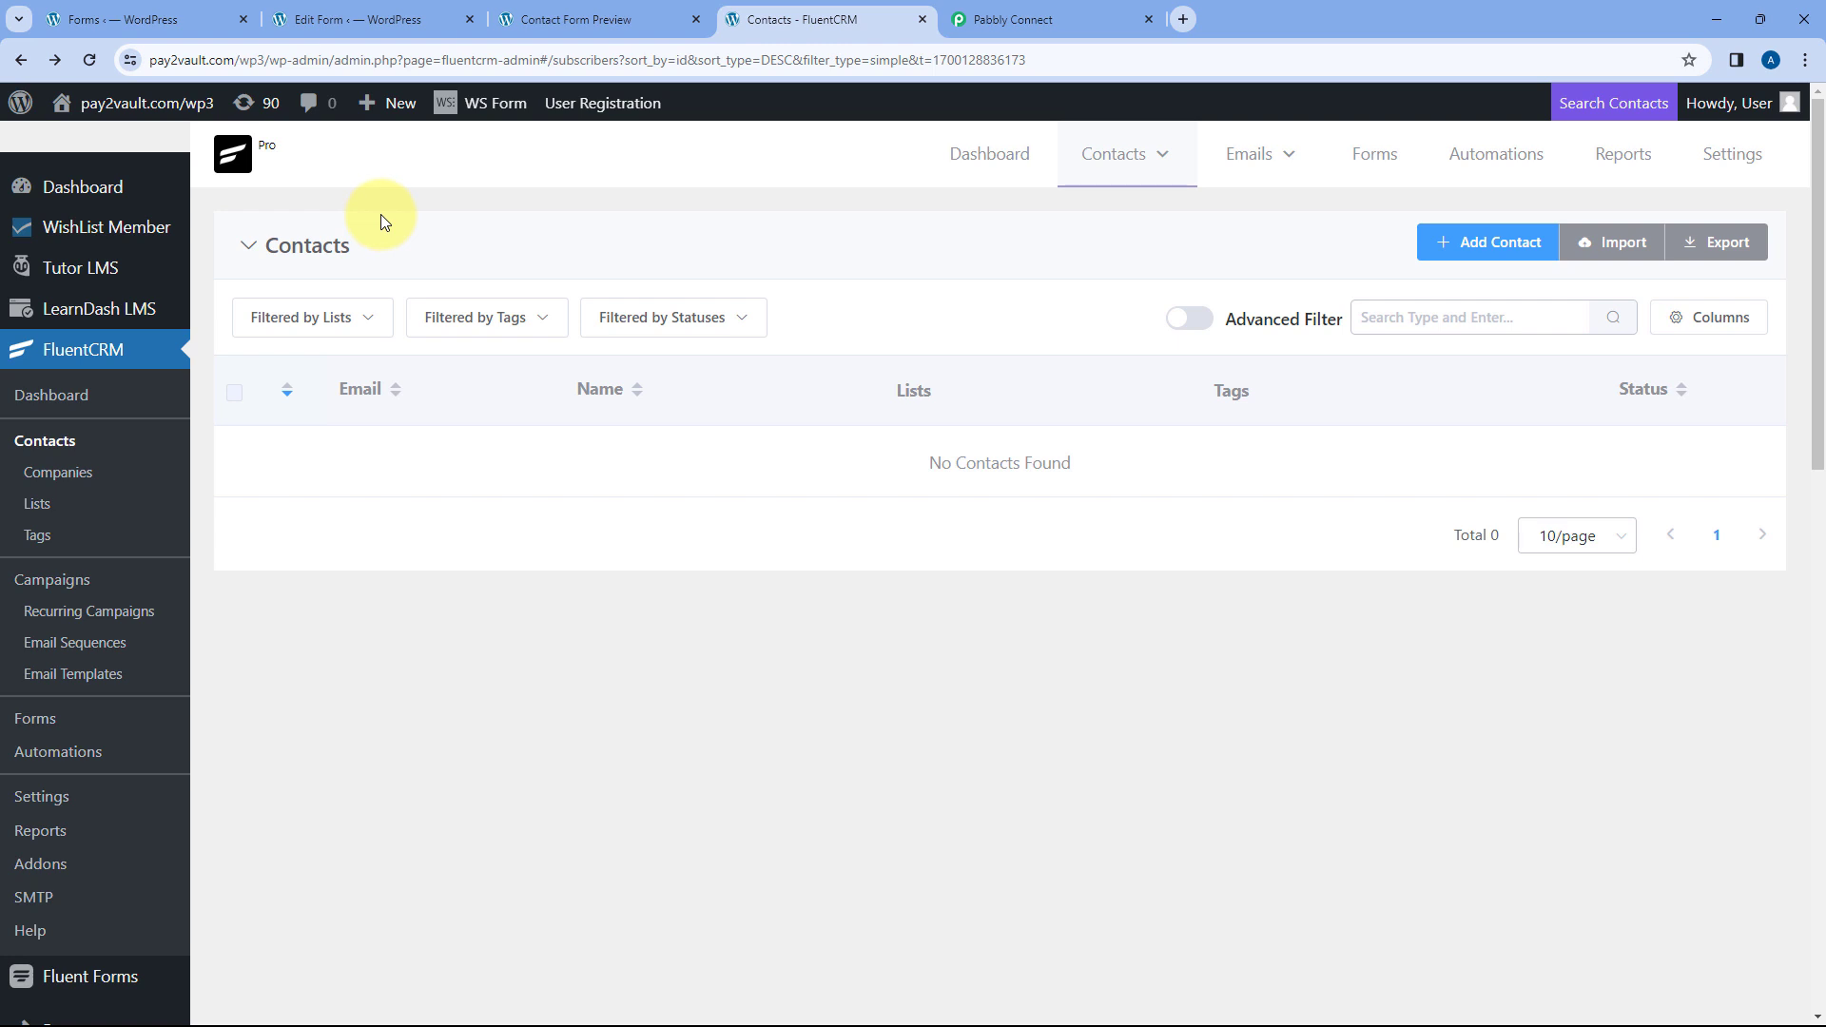
pyautogui.click(225, 61)
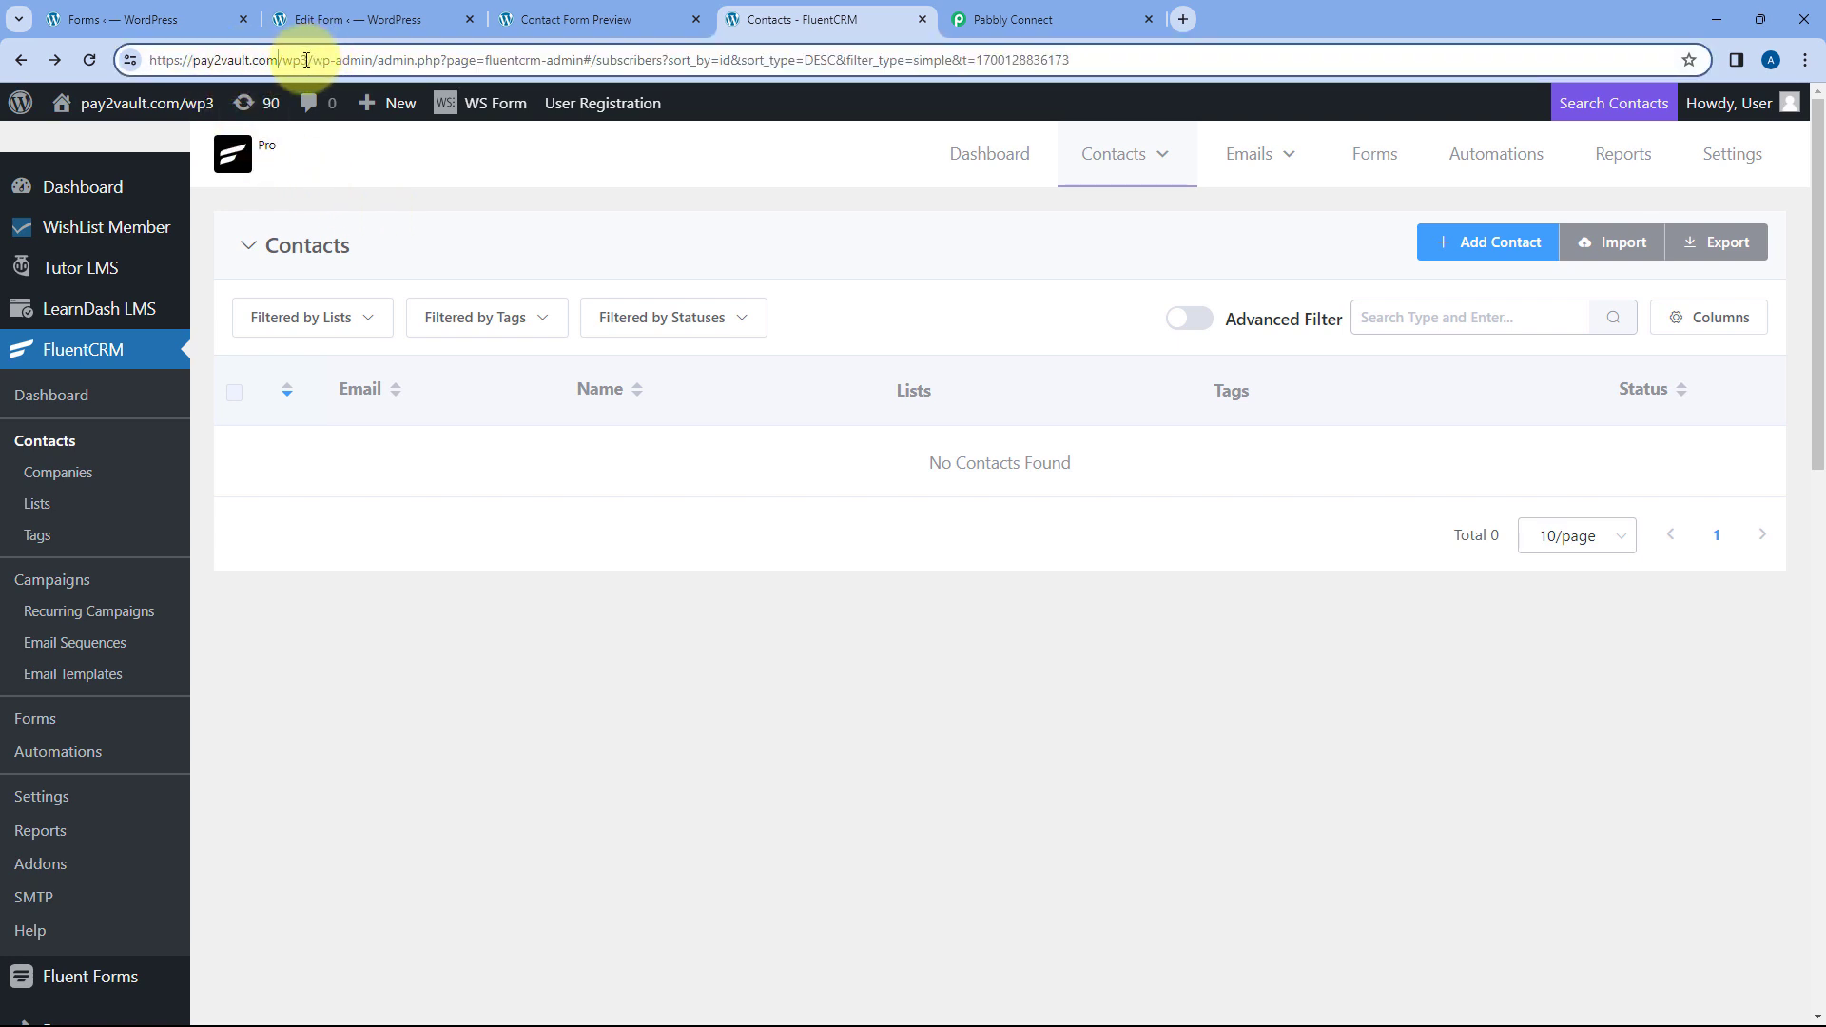
pyautogui.moveTo(306, 60); pyautogui.dragTo(152, 62)
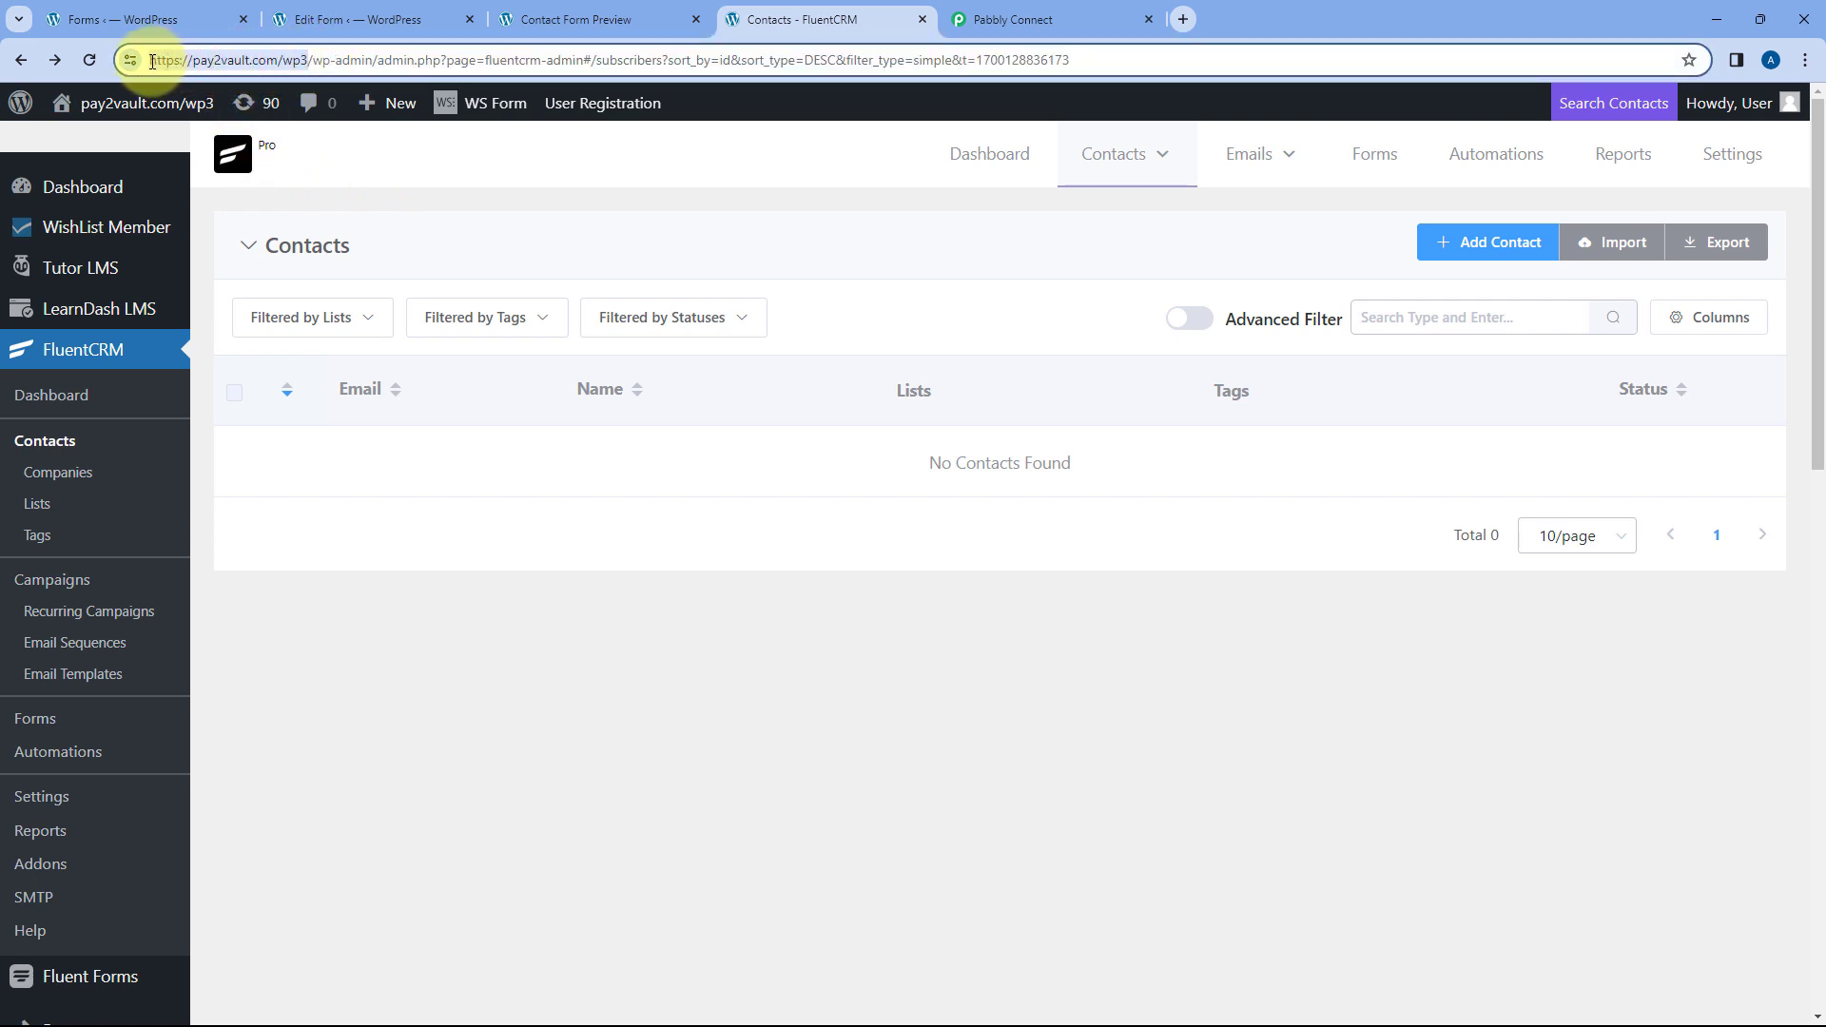
pyautogui.rightClick(208, 58)
pyautogui.click(270, 228)
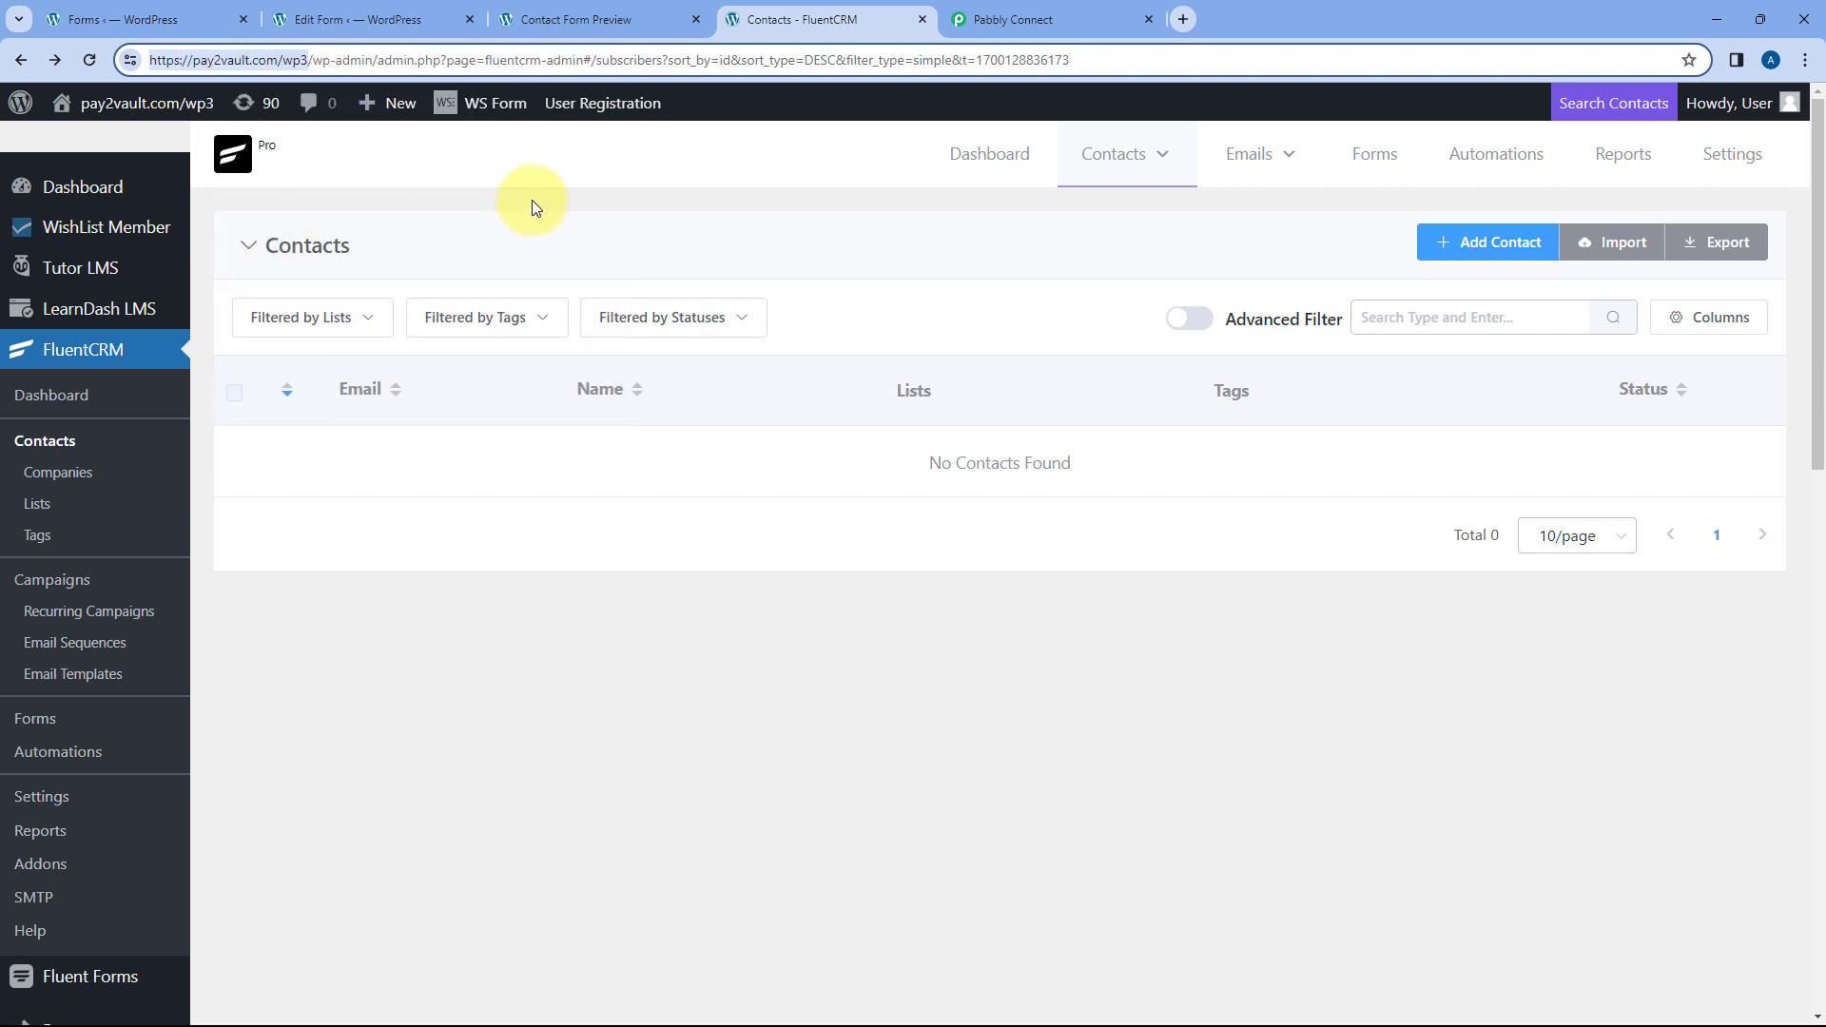
pyautogui.click(1036, 19)
pyautogui.rightClick(904, 708)
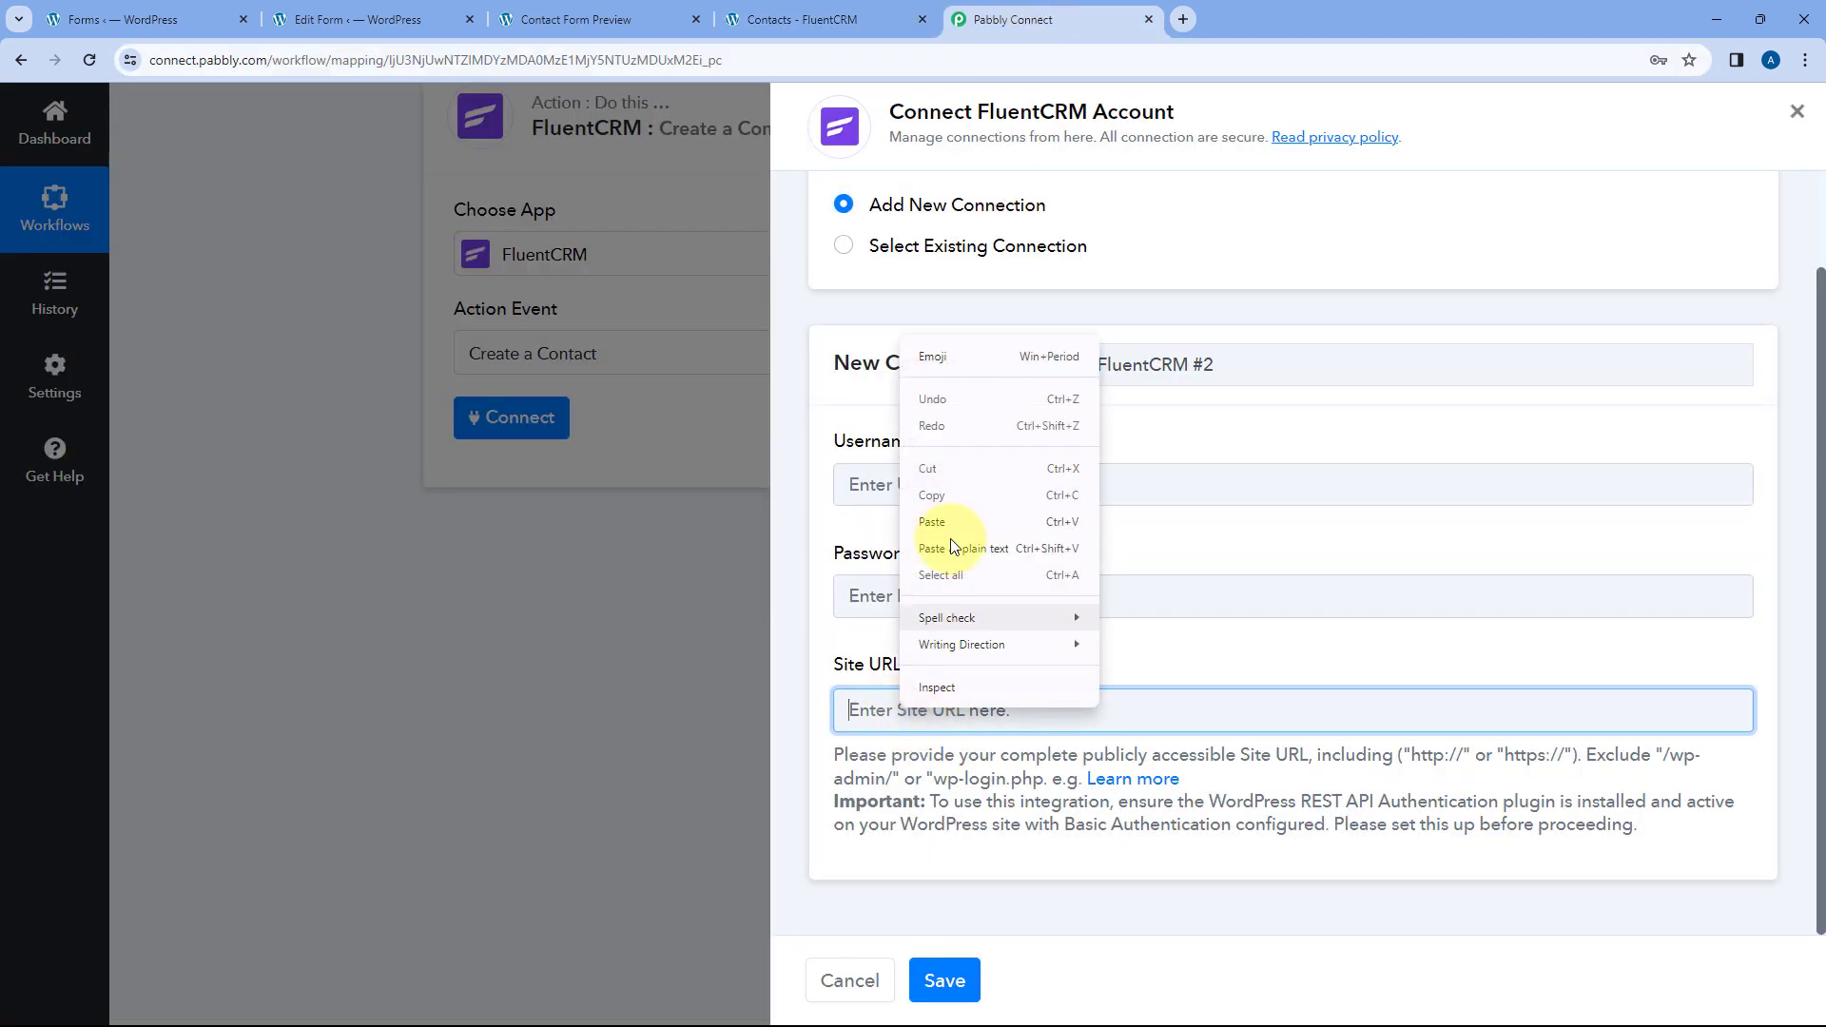
pyautogui.click(938, 523)
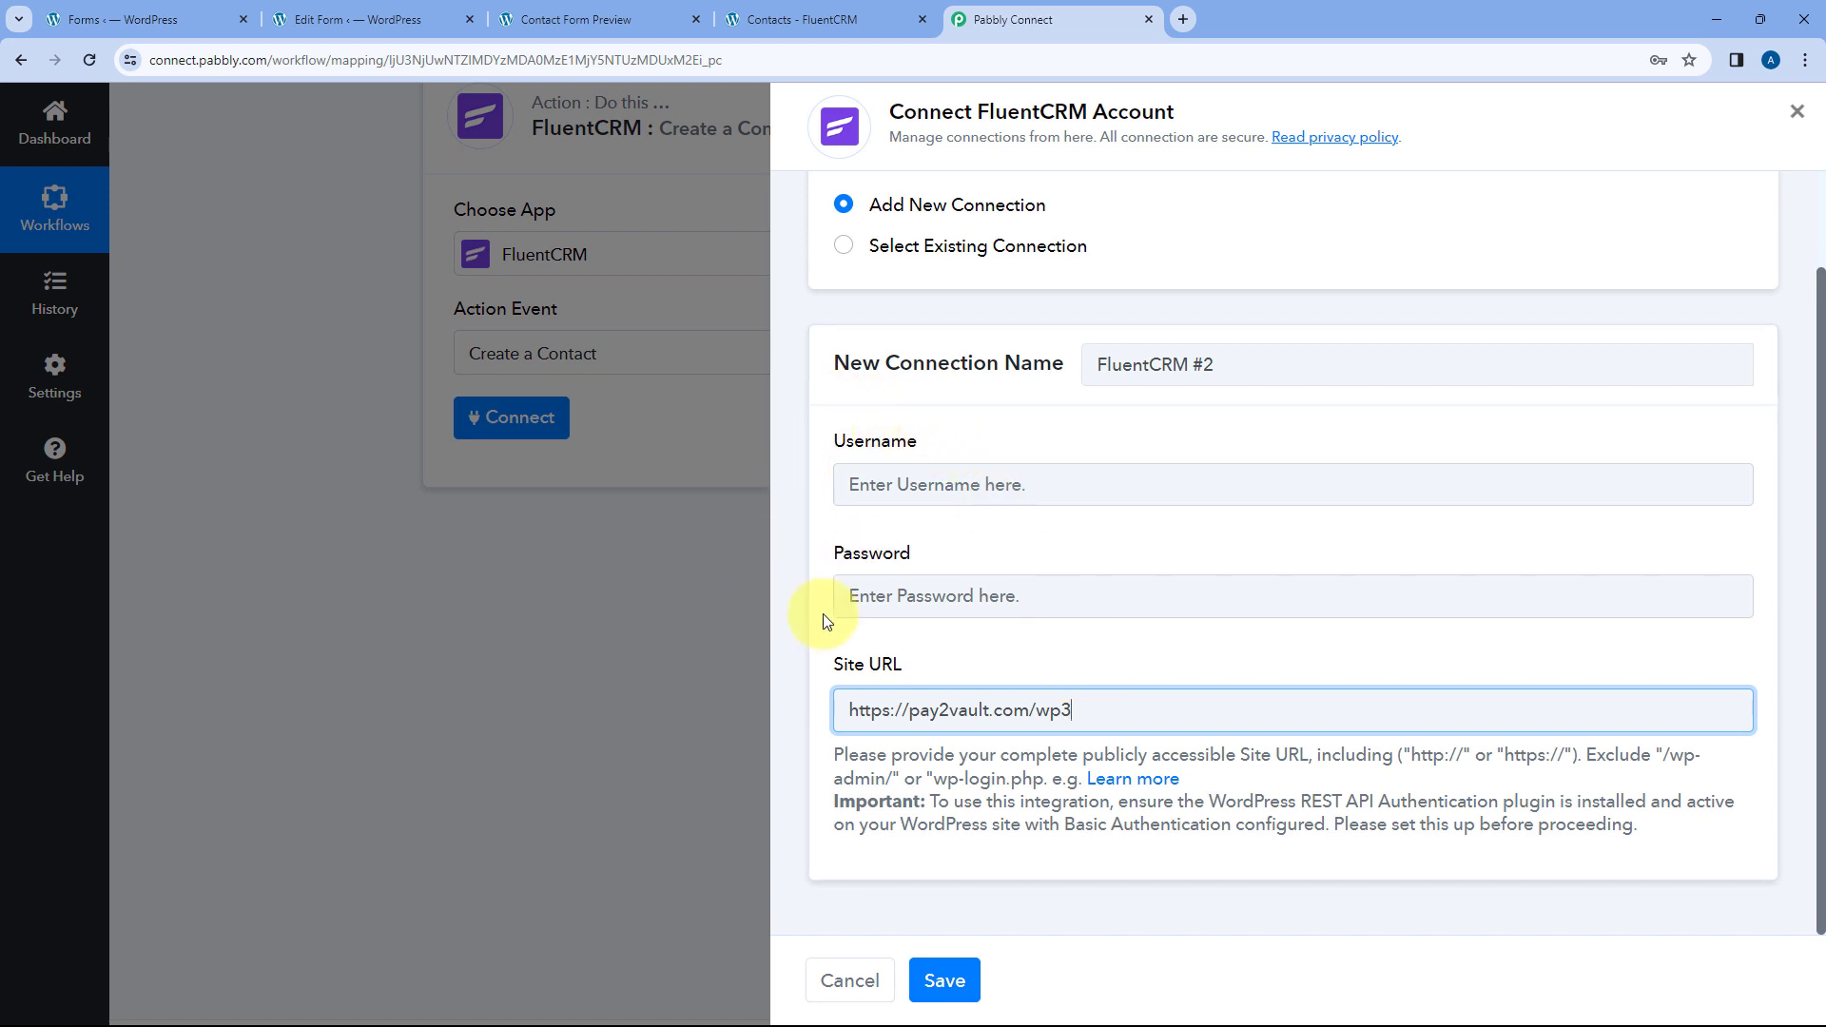
# - Fill in the saved FluentCRM username and password, then save the connection
pyautogui.click(816, 19)
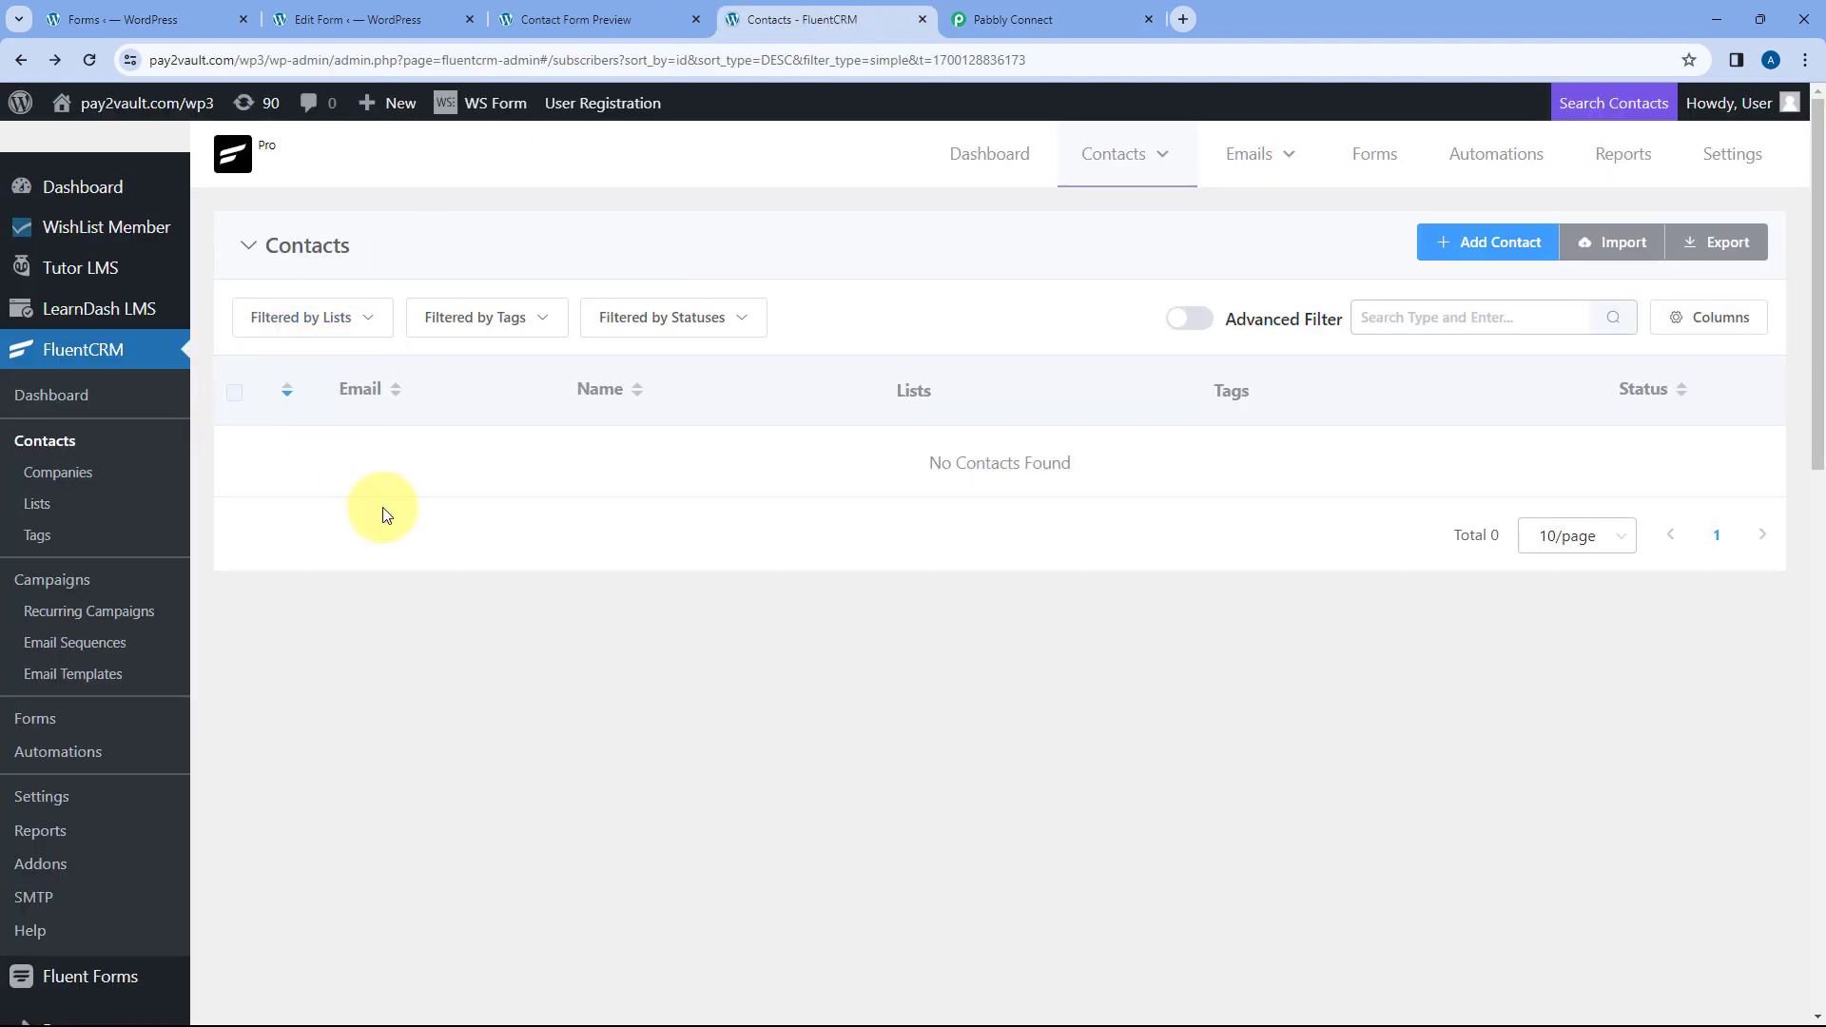
pyautogui.click(966, 19)
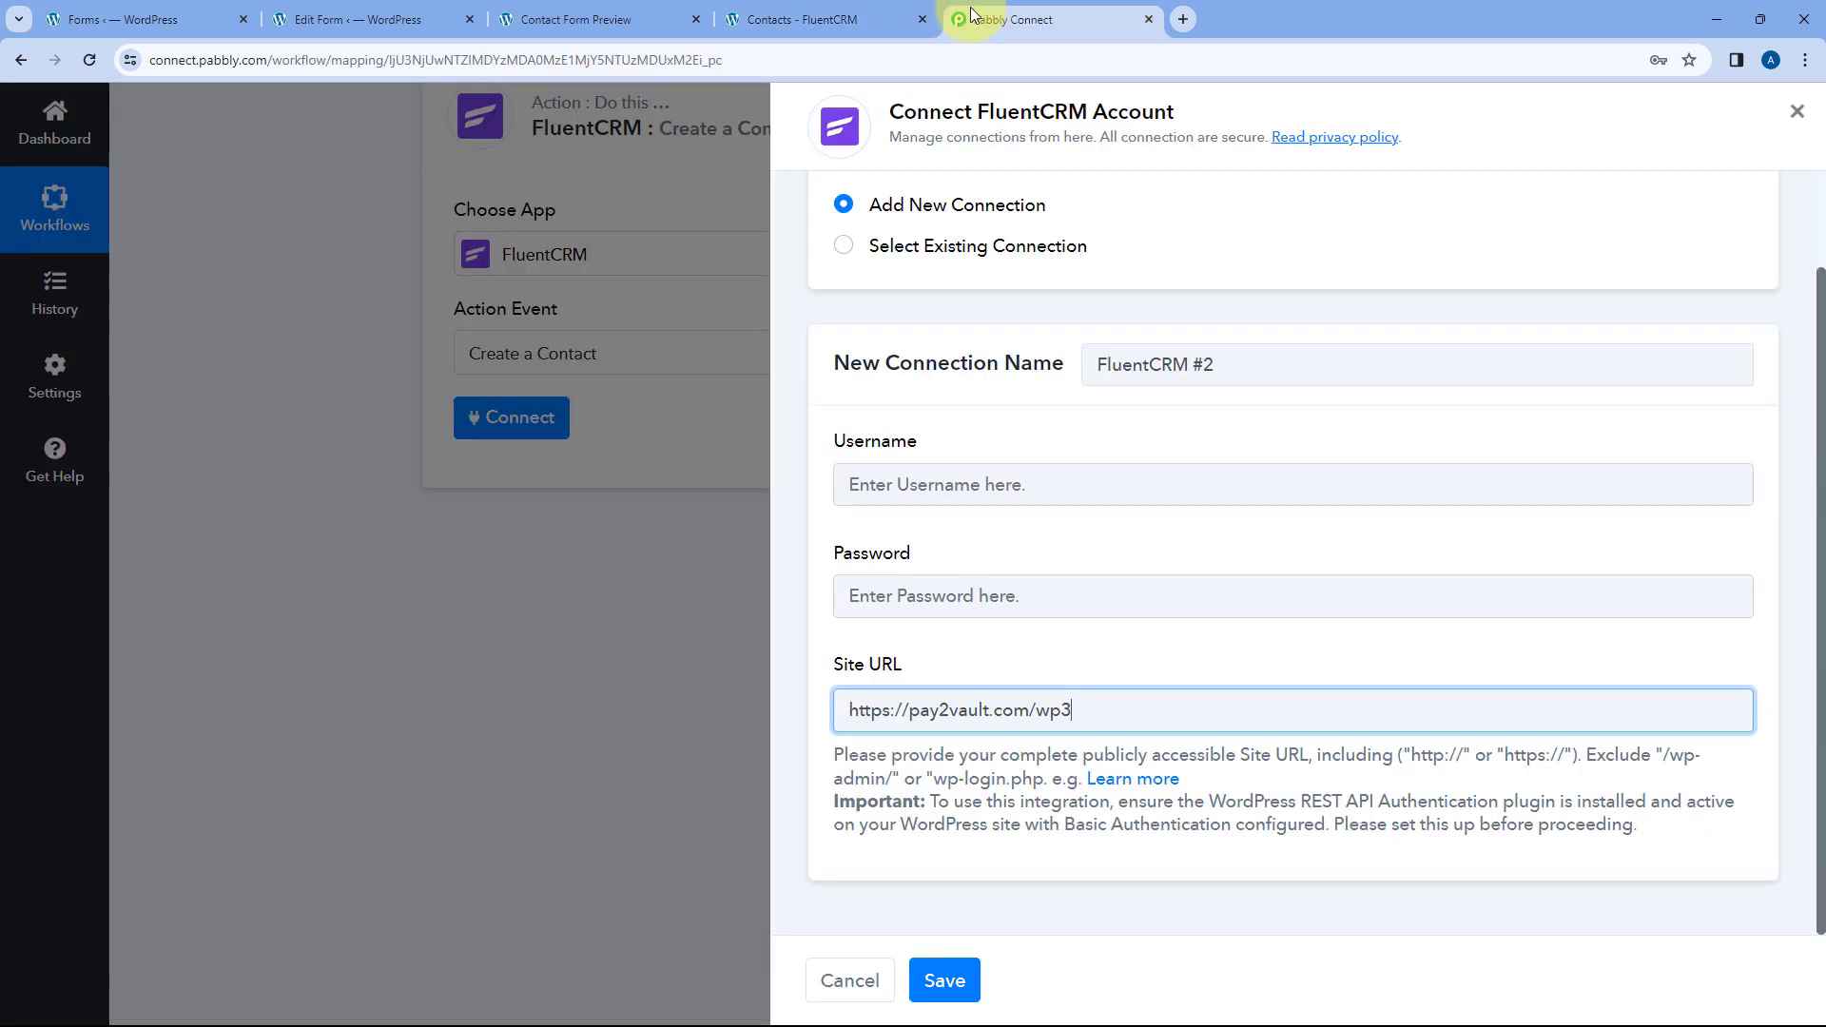
pyautogui.click(959, 482)
pyautogui.click(965, 535)
pyautogui.click(893, 596)
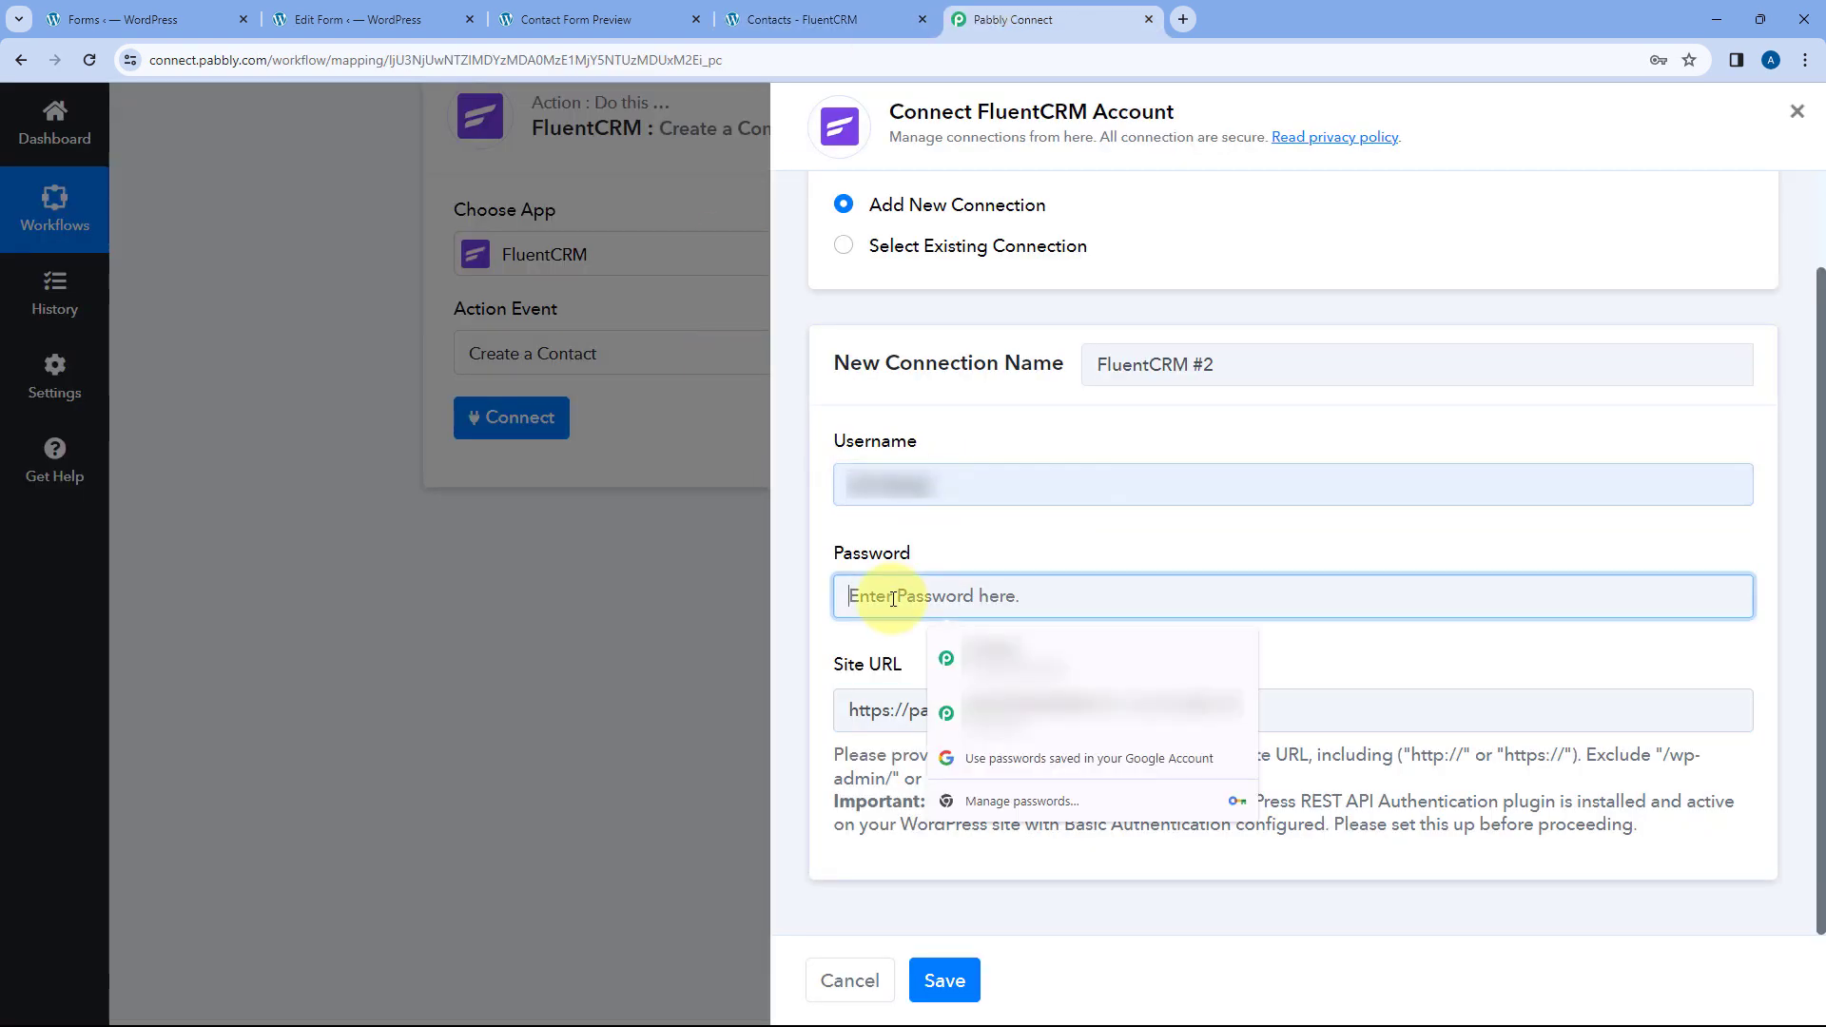
pyautogui.click(961, 650)
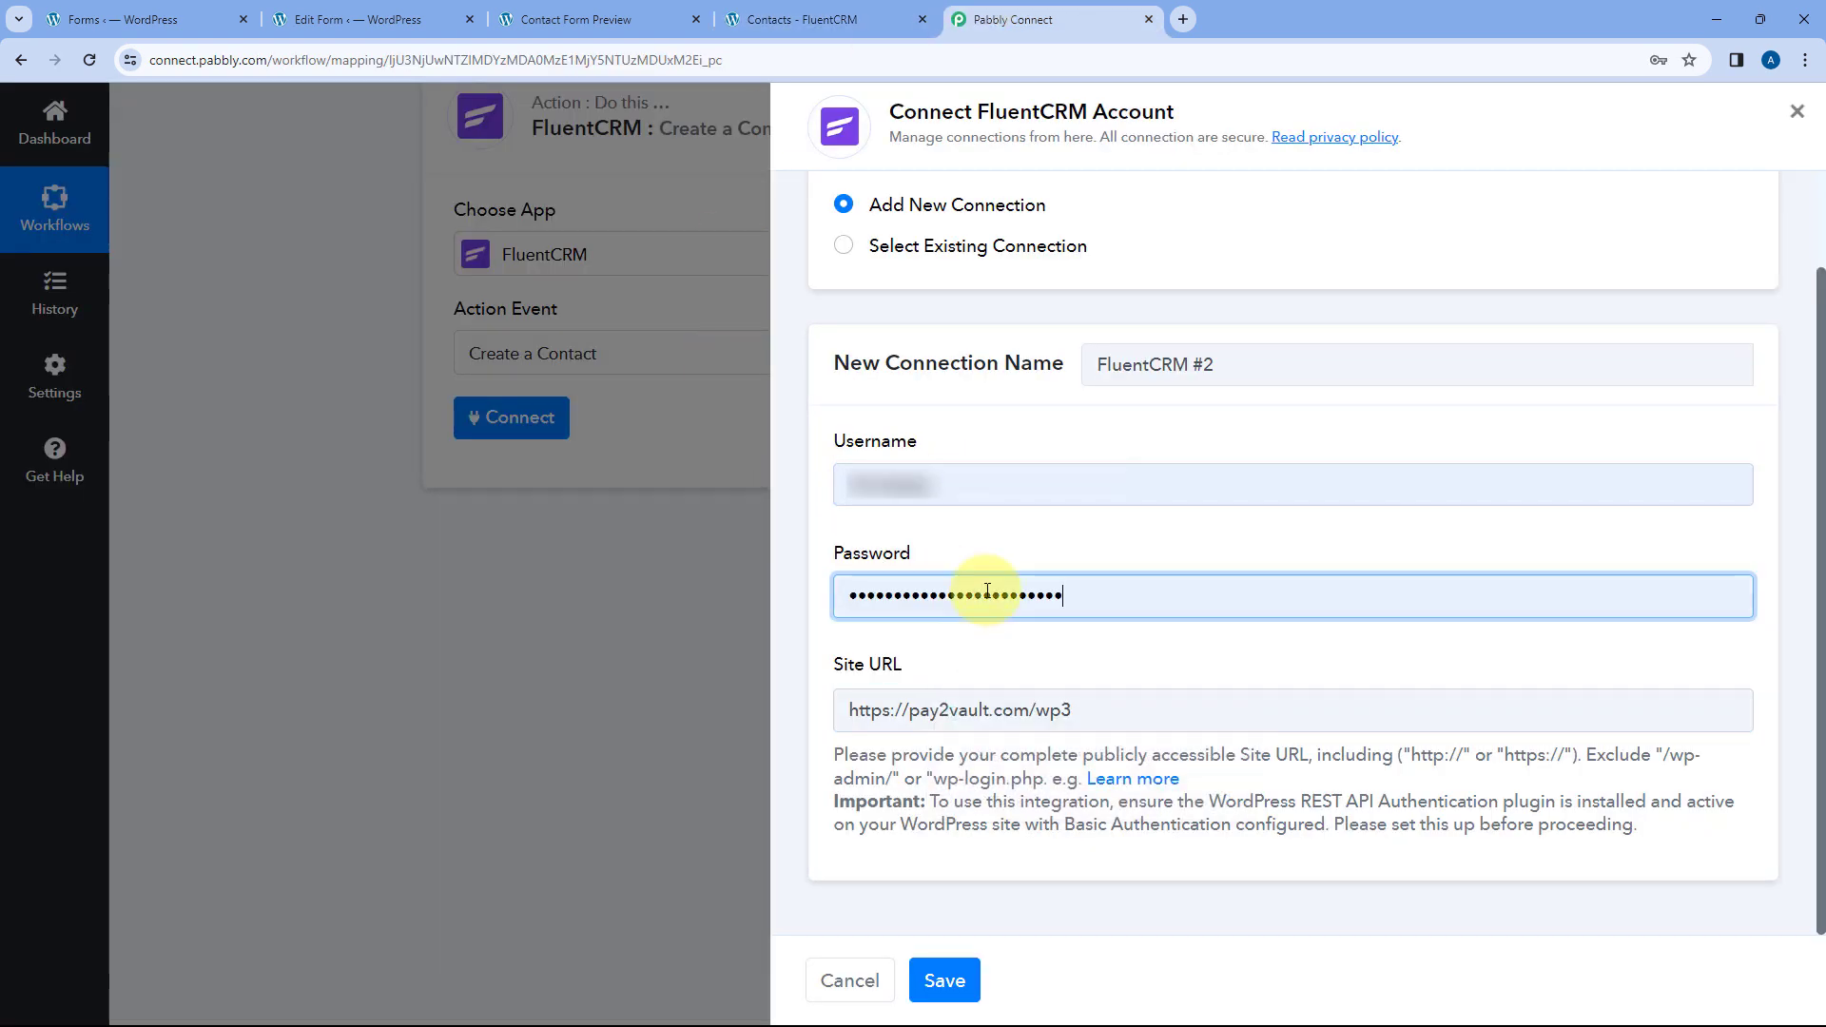
pyautogui.click(944, 981)
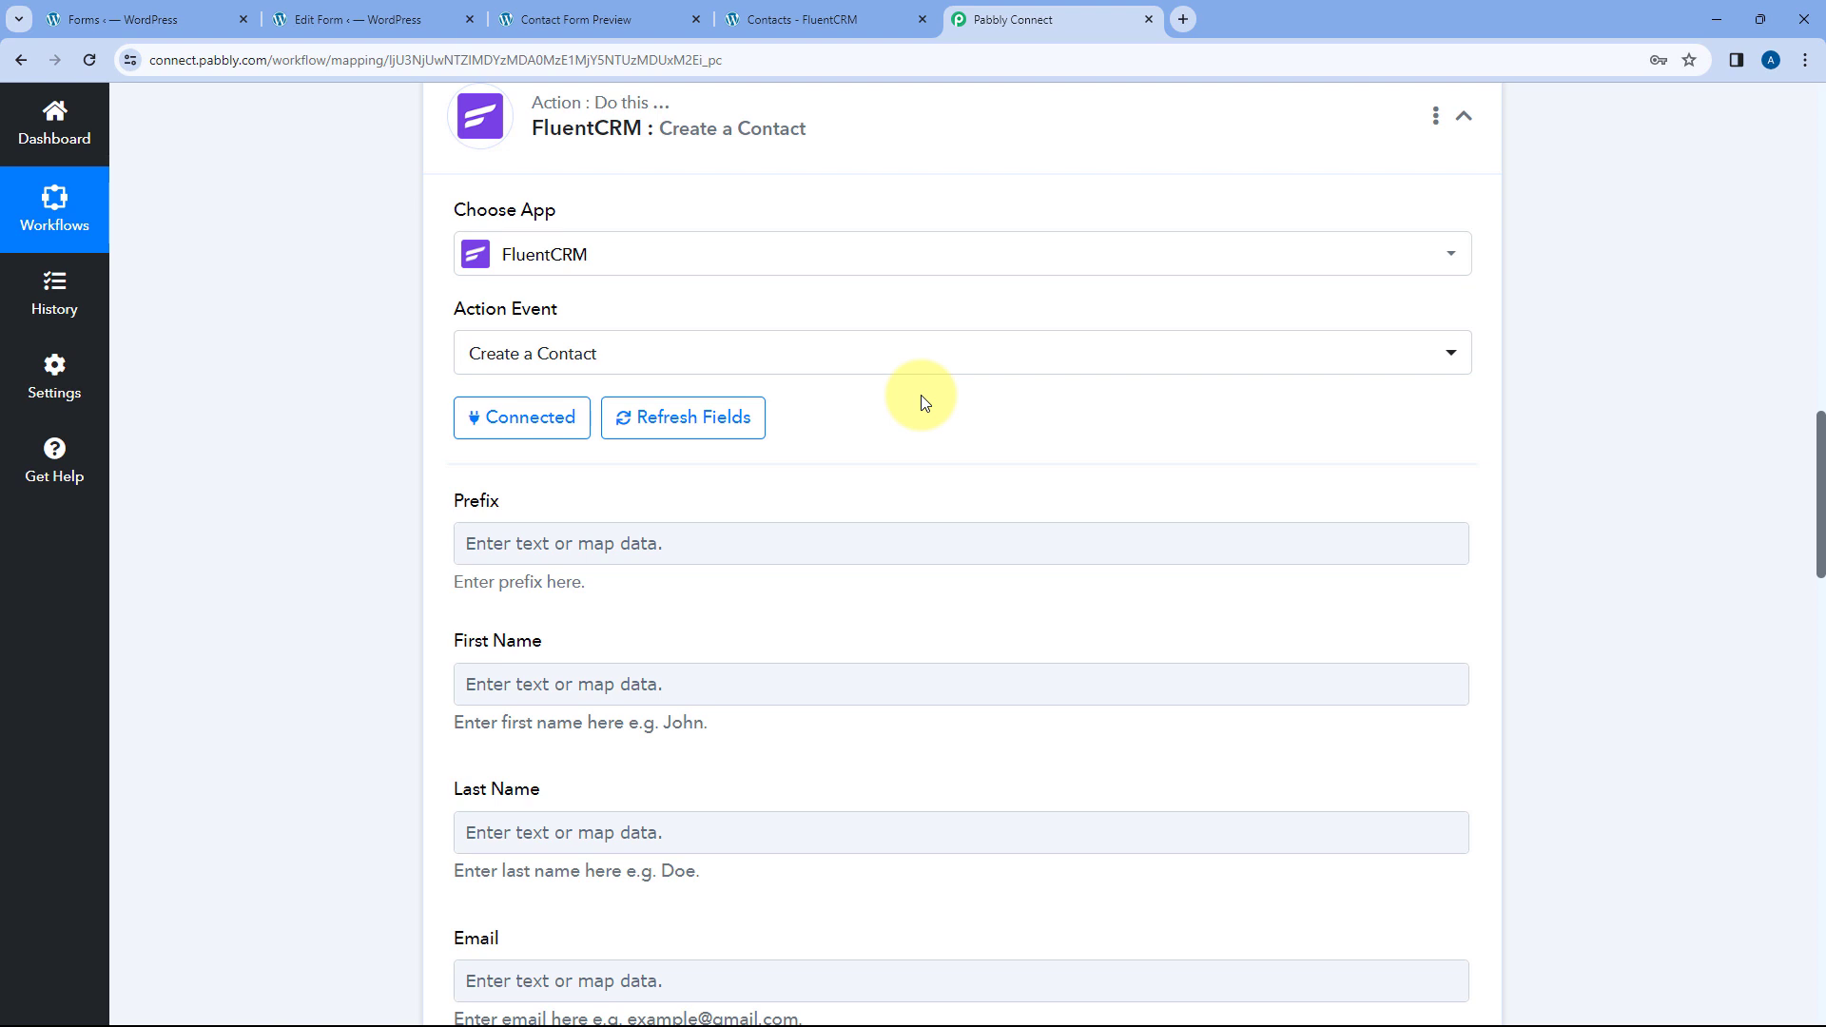
# - Check the FluentCRM contacts list, then scroll through the now-available Create a Contact fields
pyautogui.click(832, 19)
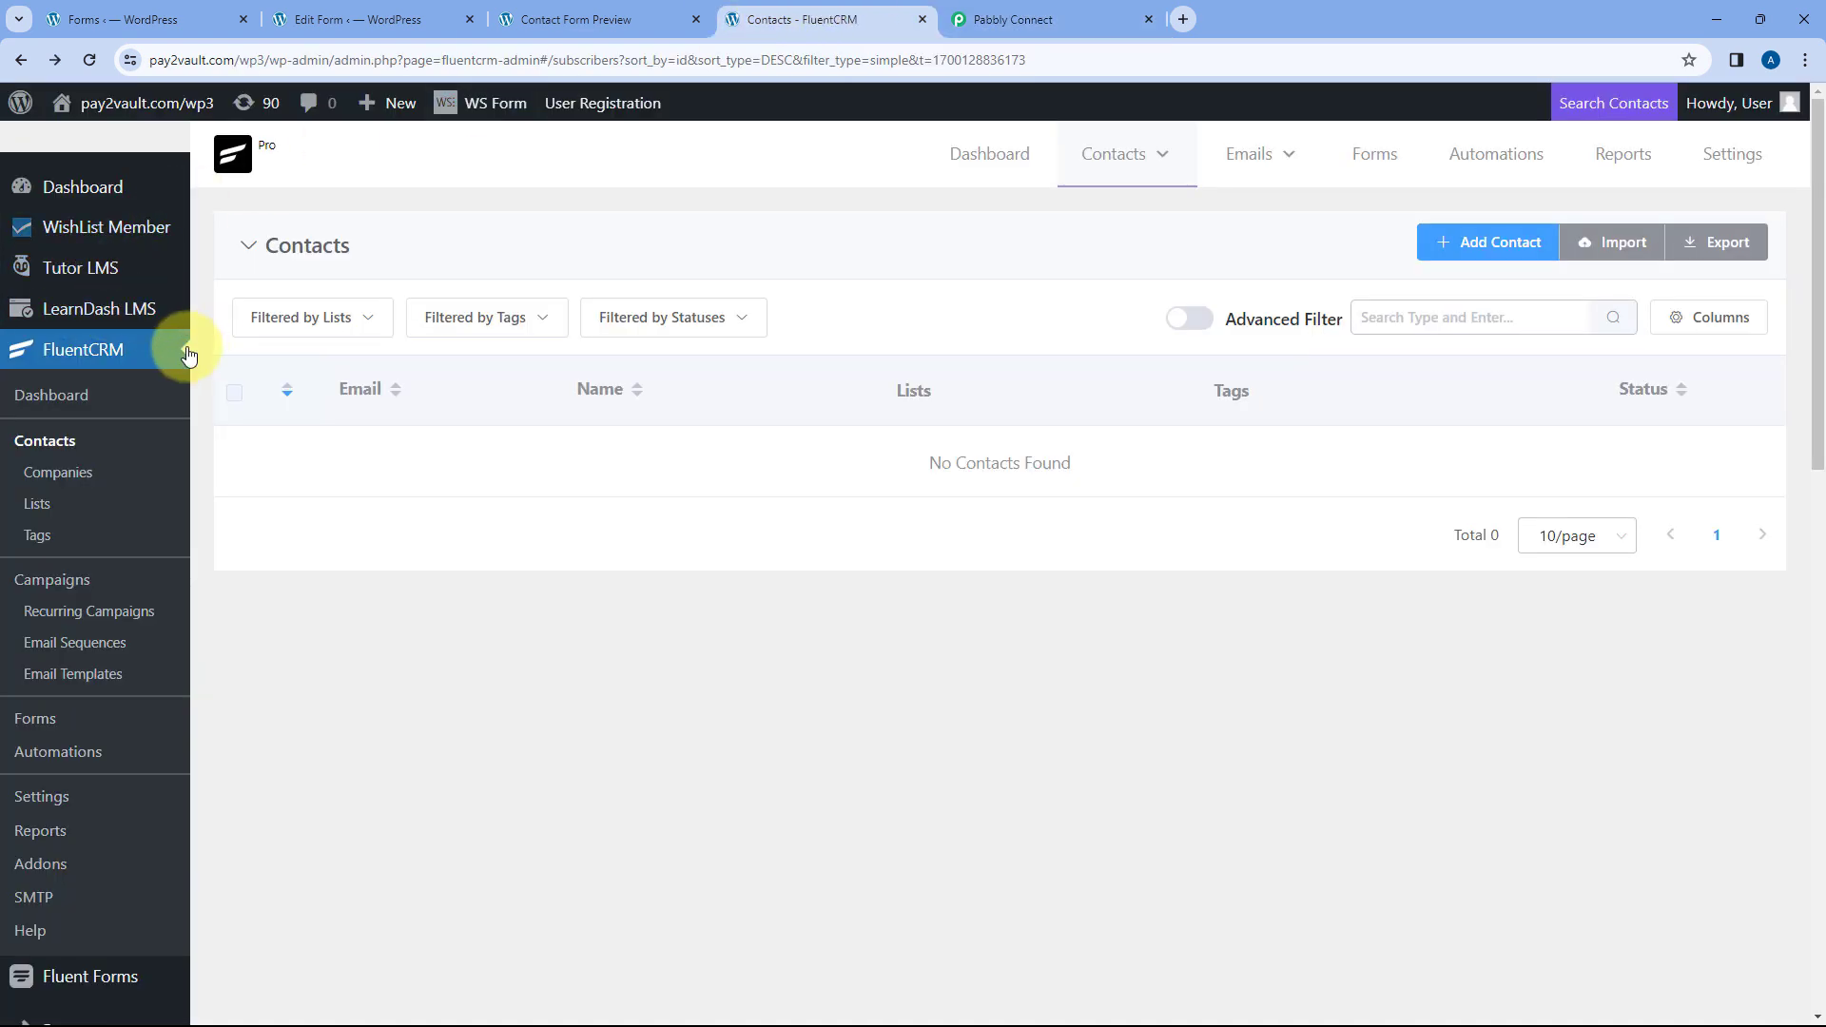
pyautogui.click(1107, 10)
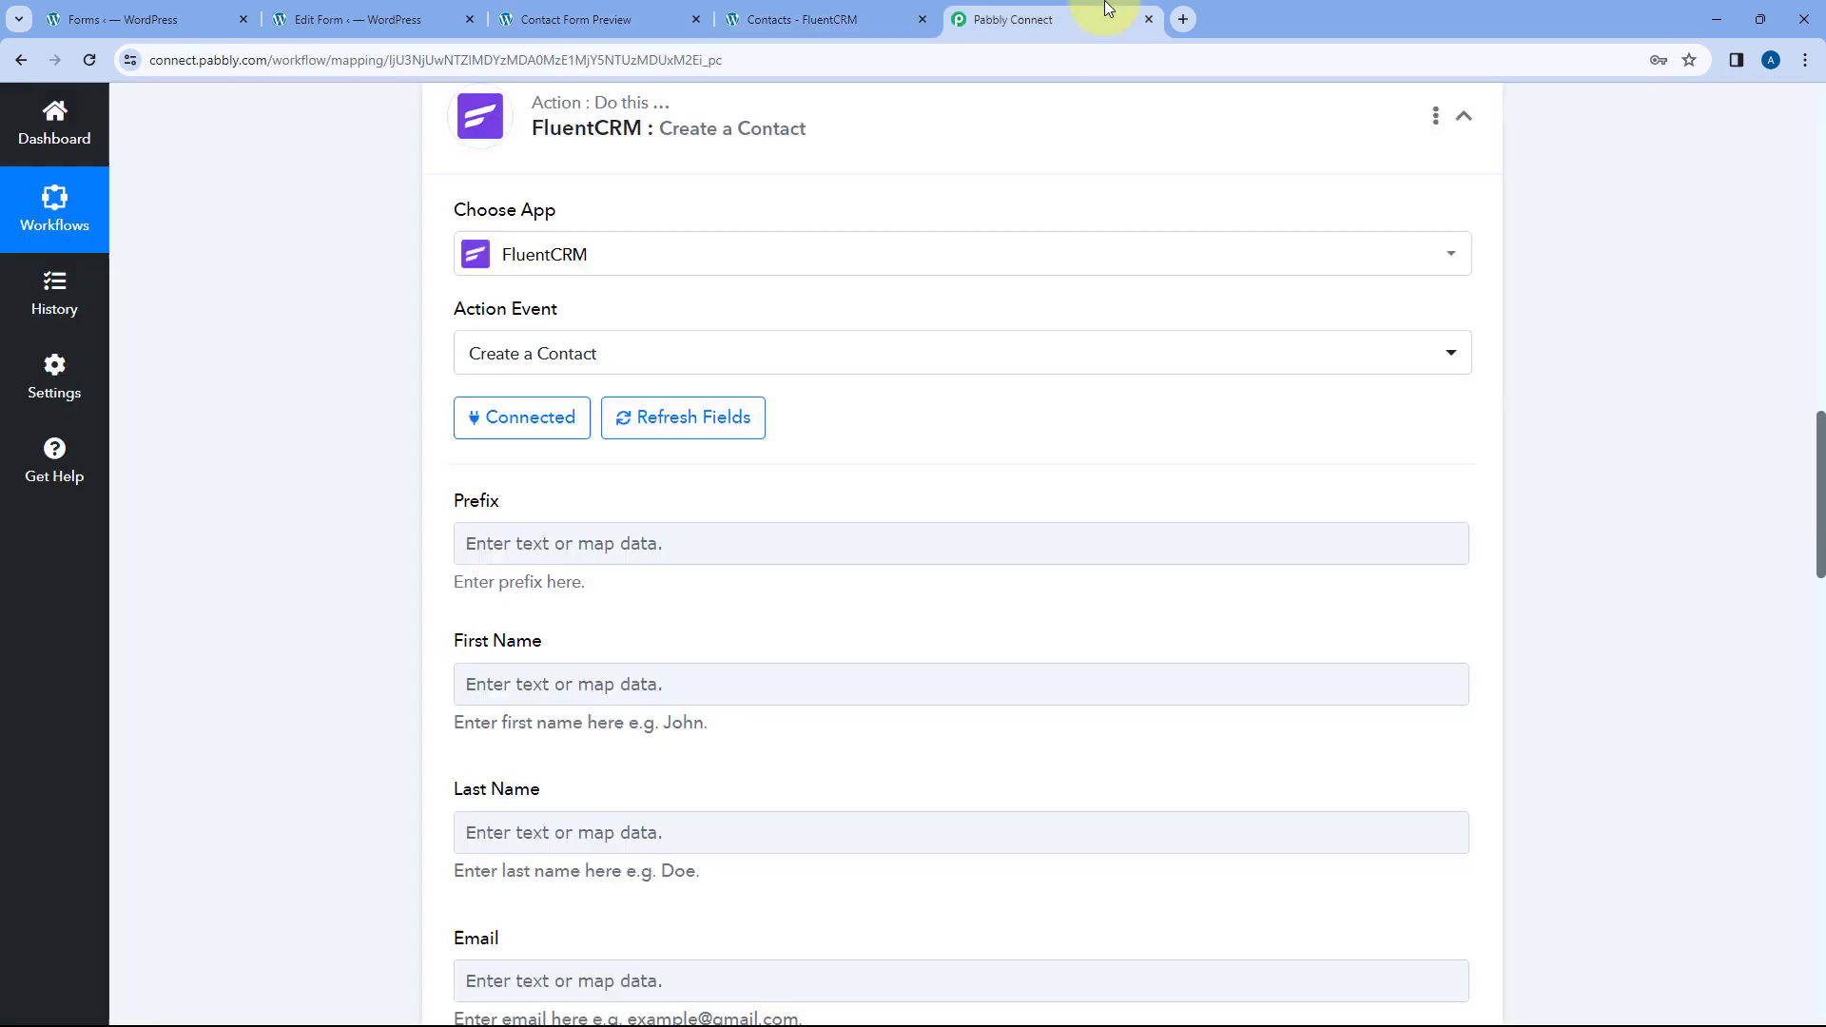
pyautogui.scroll(-1, 523, 483)
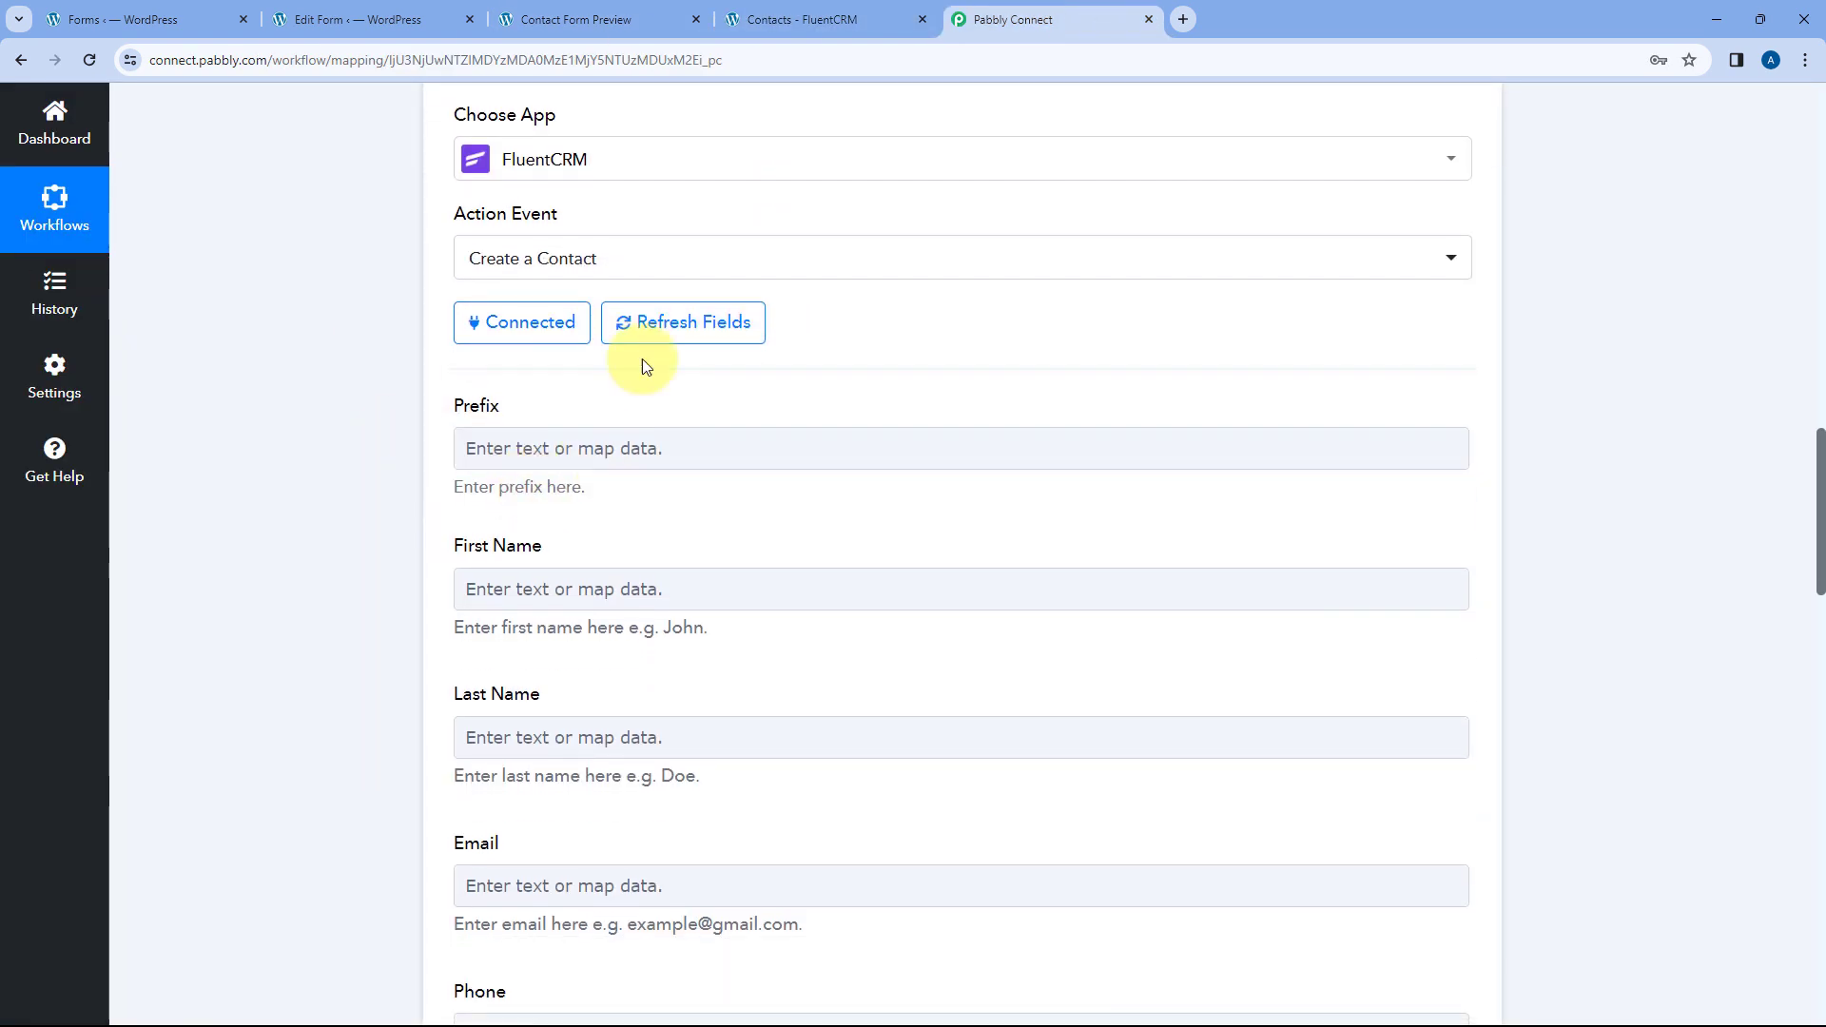
pyautogui.scroll(-1, 369, 364)
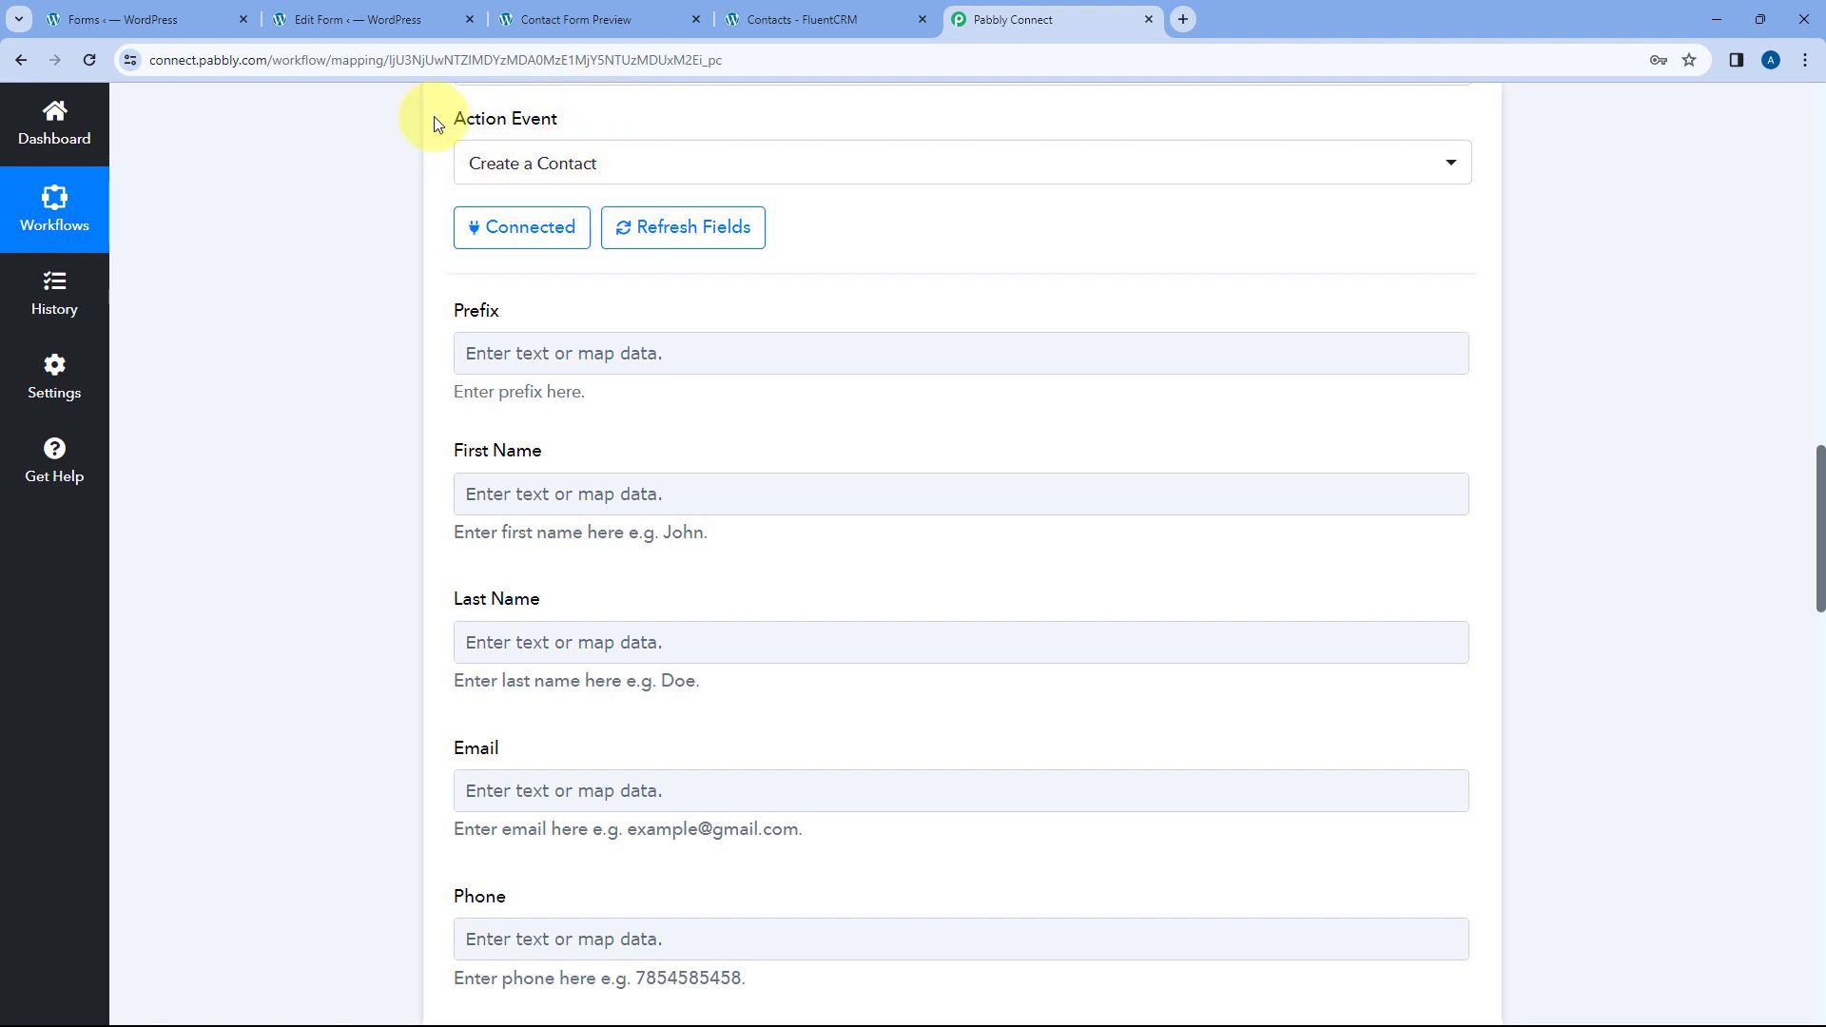
pyautogui.scroll(-1, 395, 339)
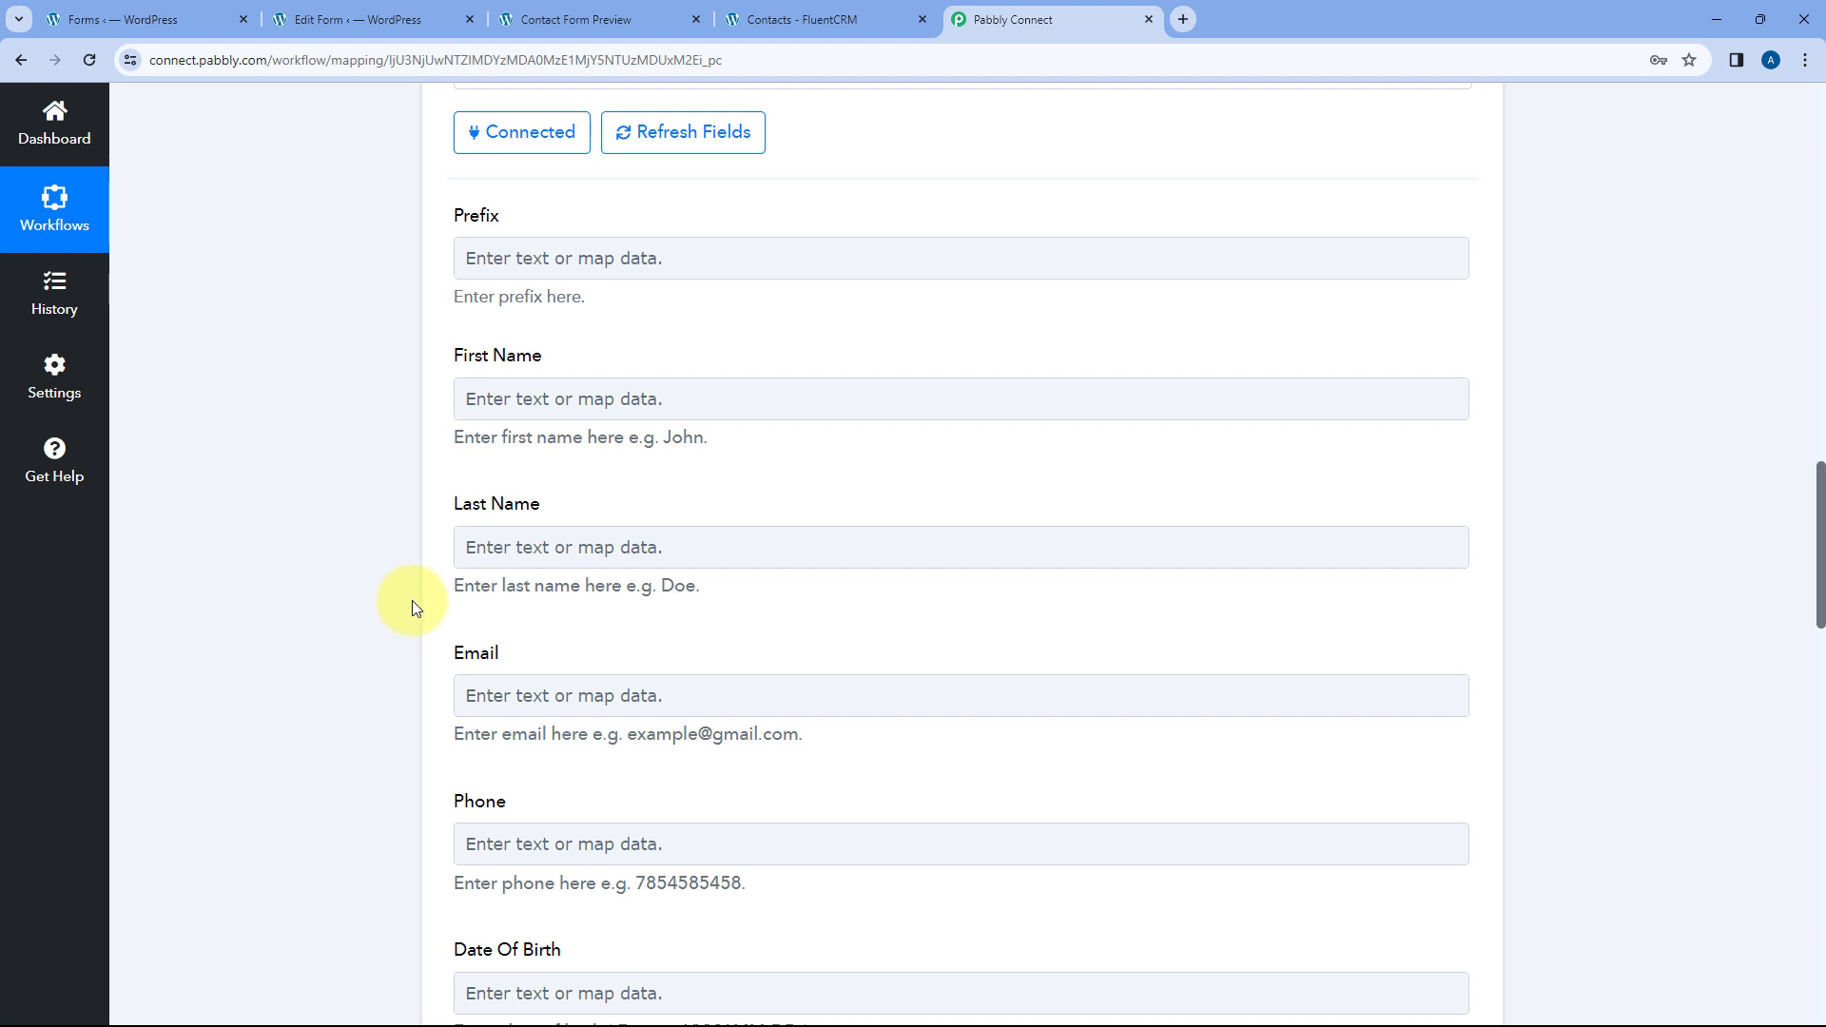
pyautogui.scroll(1, 409, 601)
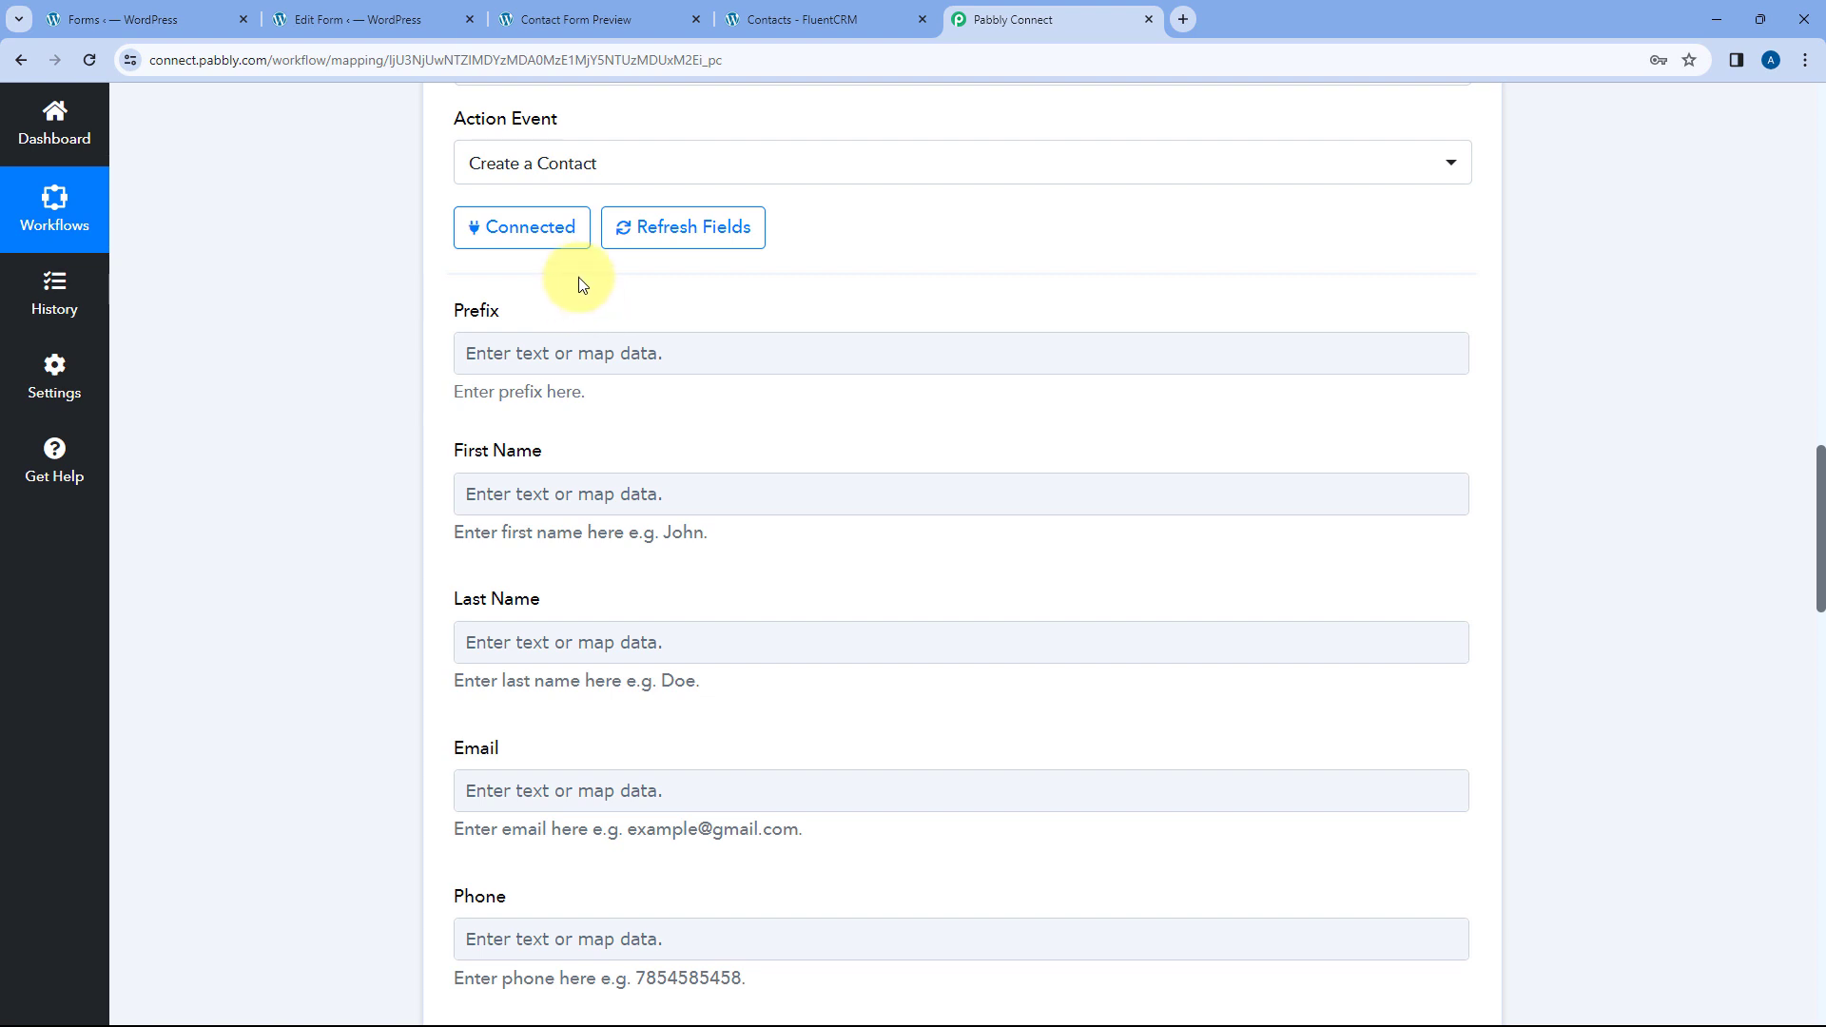
pyautogui.scroll(-1, 583, 286)
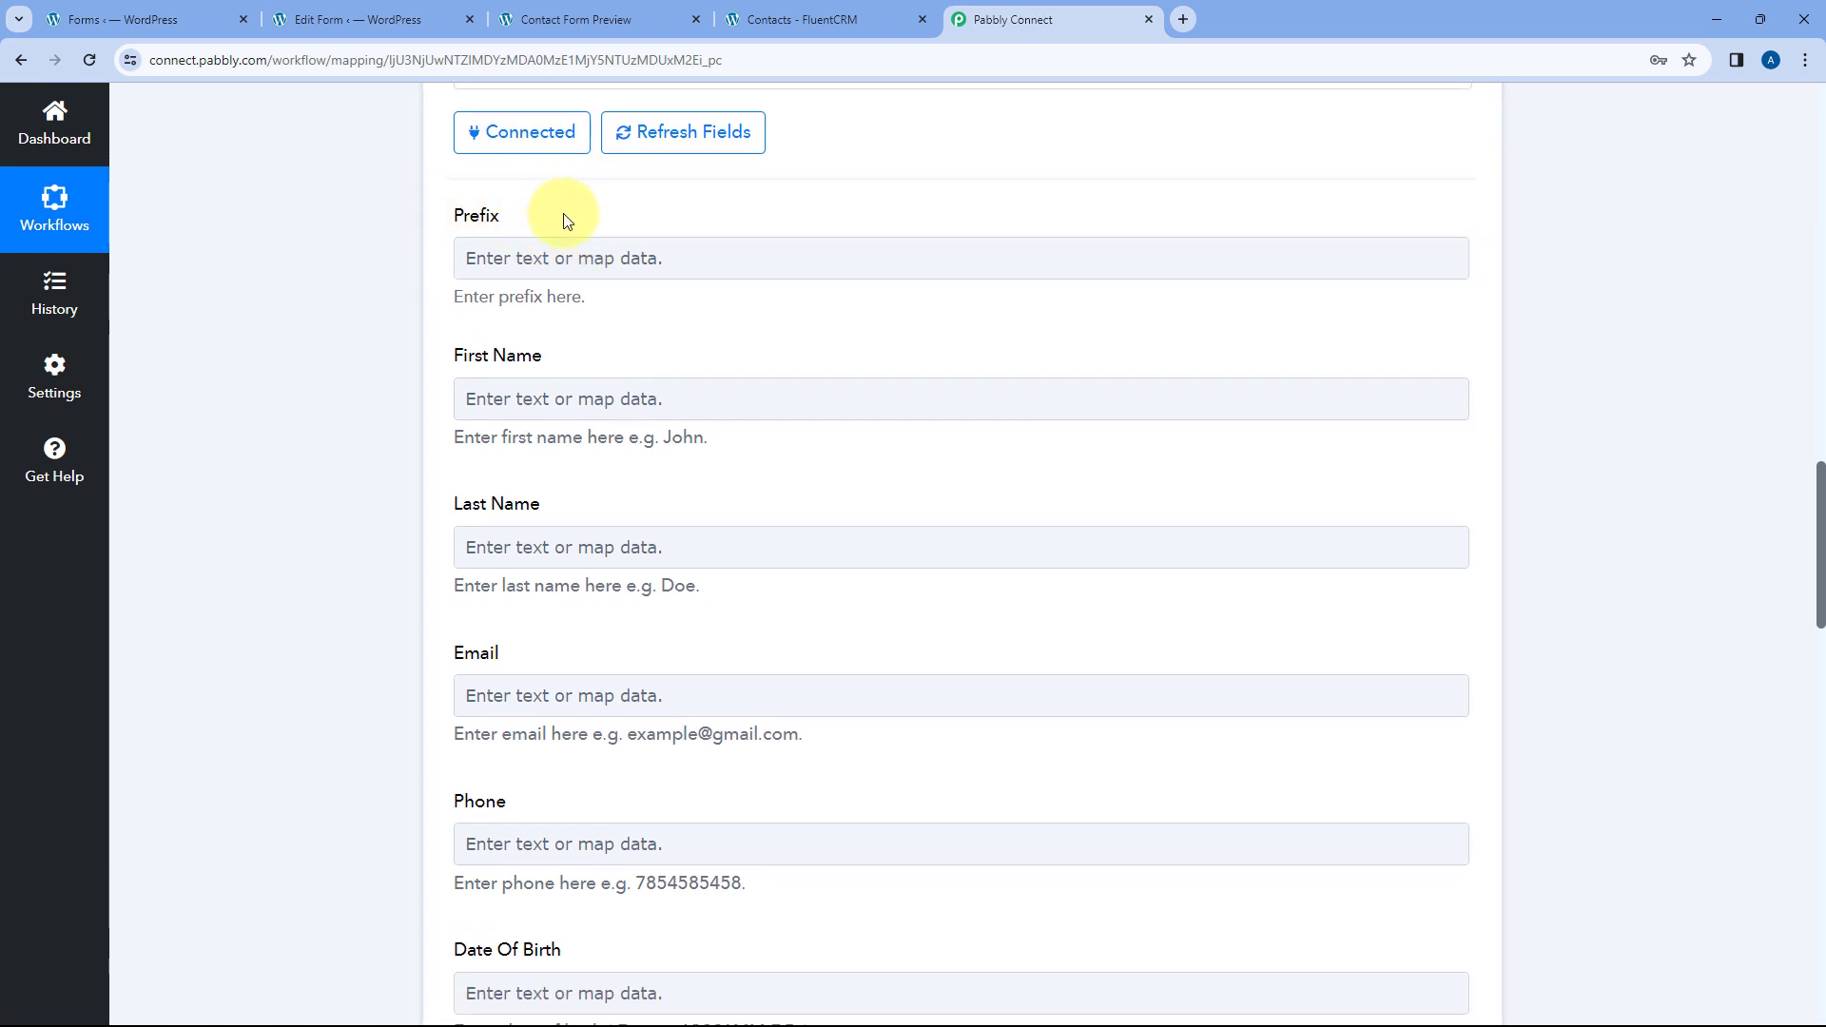
pyautogui.scroll(1, 391, 327)
pyautogui.scroll(-2, 402, 382)
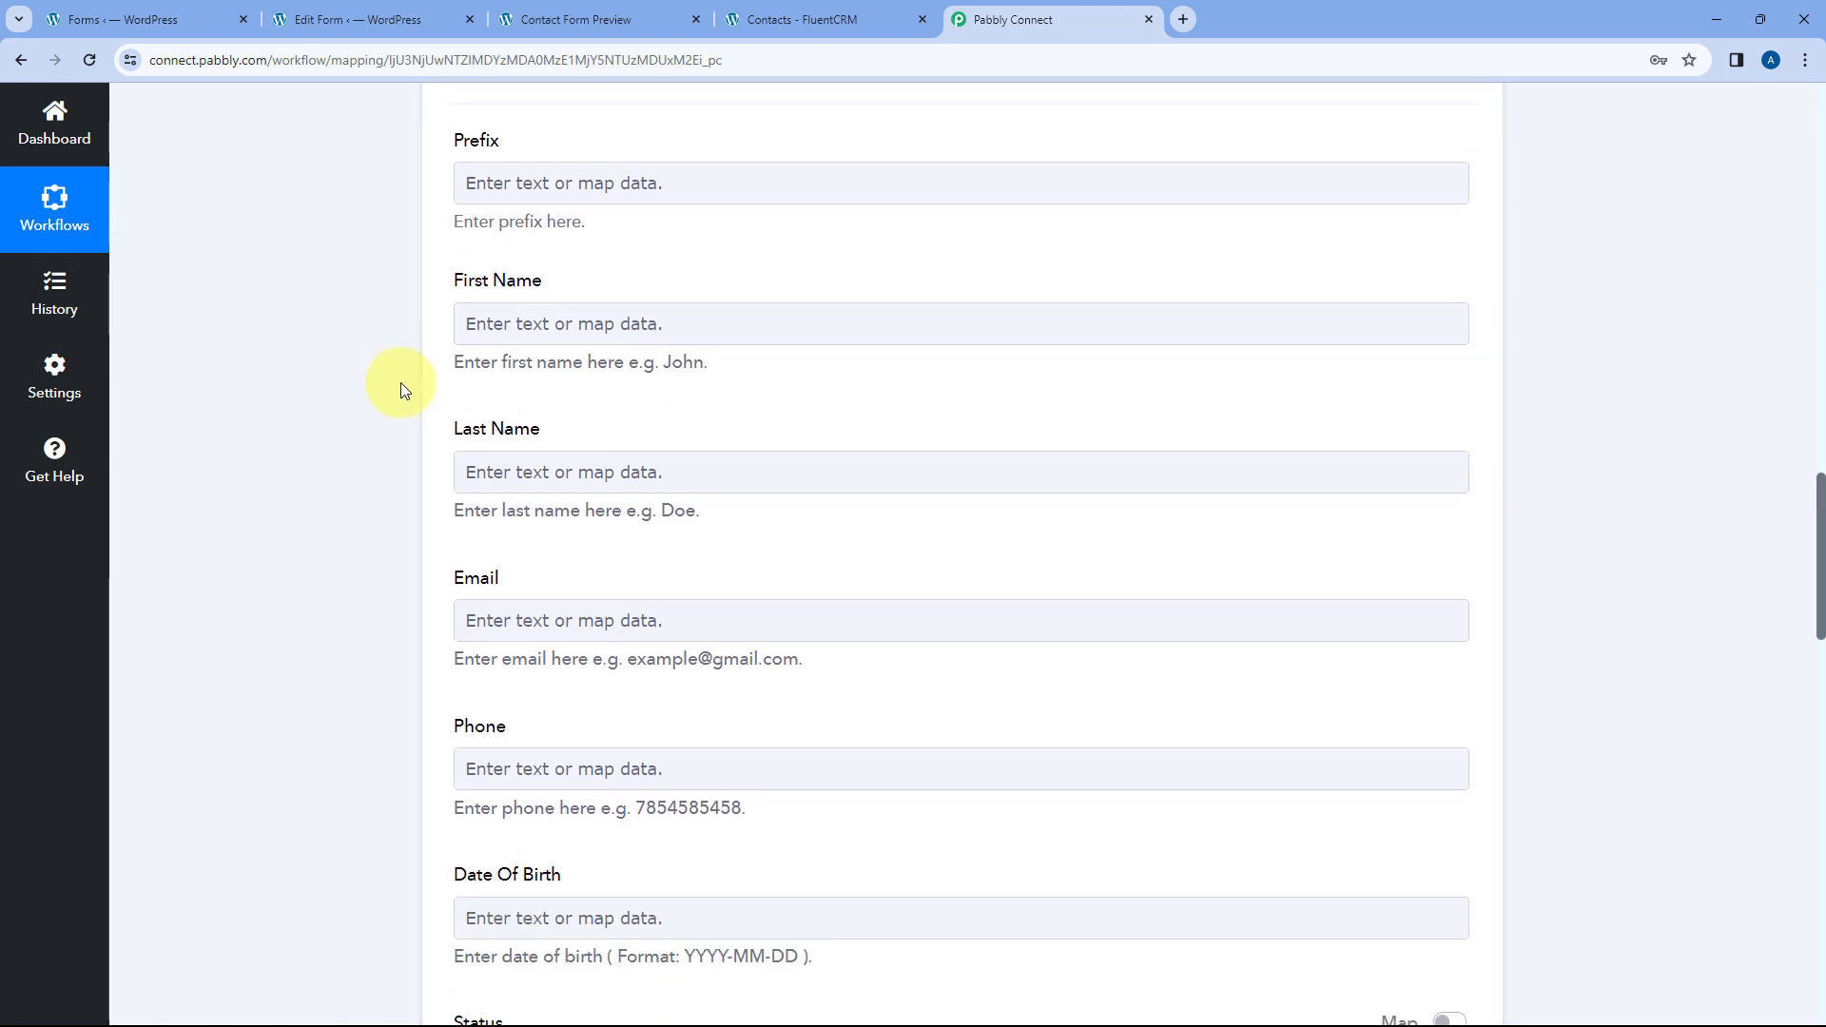
pyautogui.scroll(6, 948, 309)
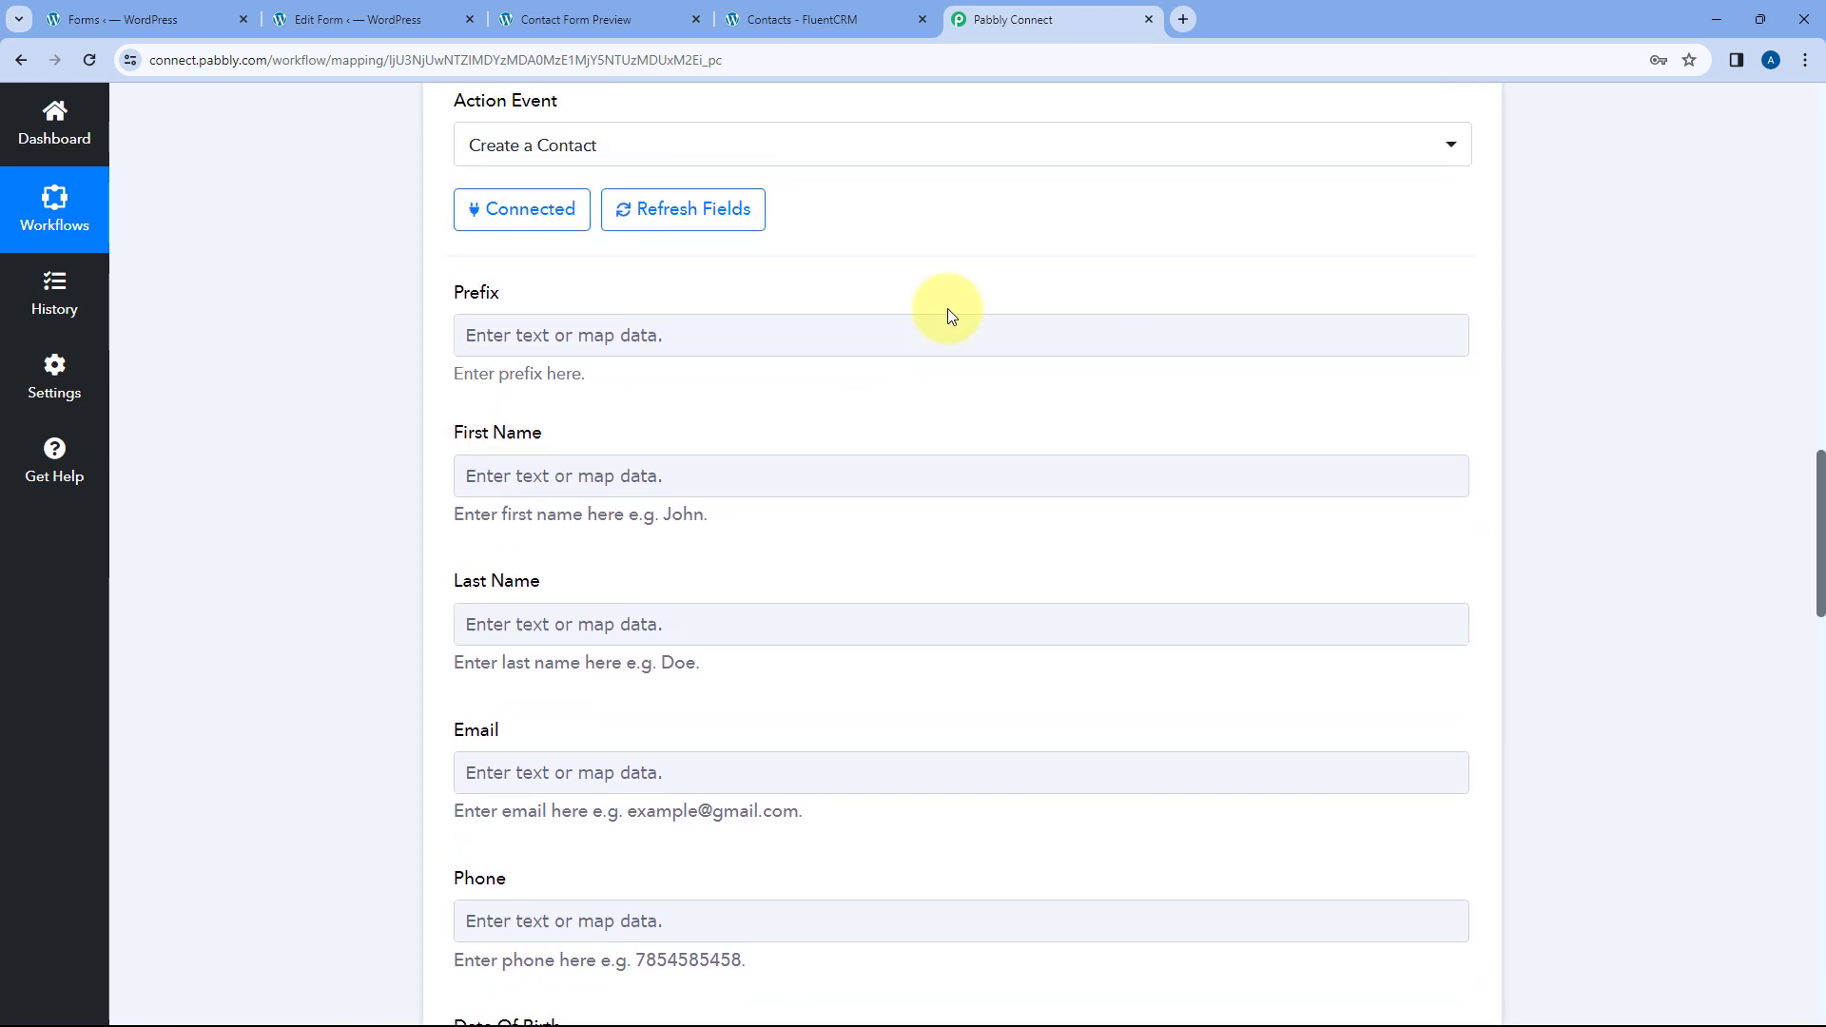
pyautogui.scroll(5, 963, 365)
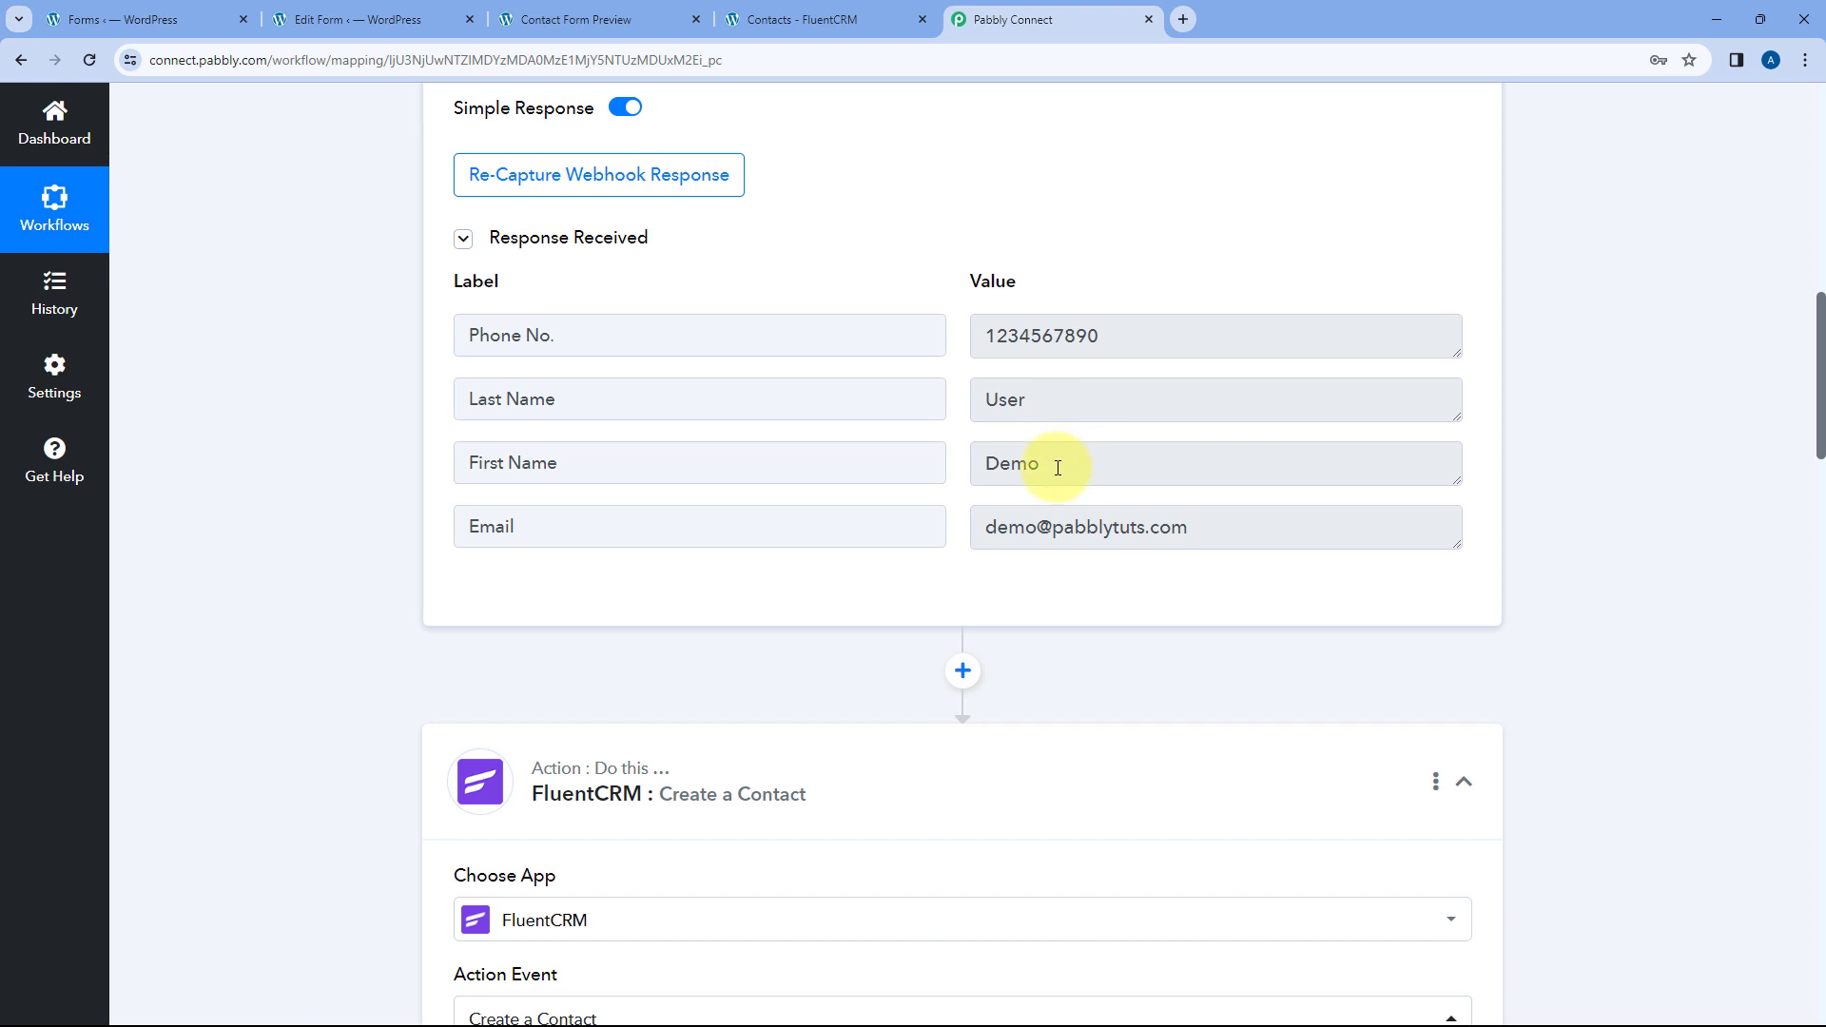
# - Inspect the webhook's received First Name value 'Demo' in the response
pyautogui.moveTo(1057, 468); pyautogui.dragTo(959, 461)
pyautogui.click(959, 460)
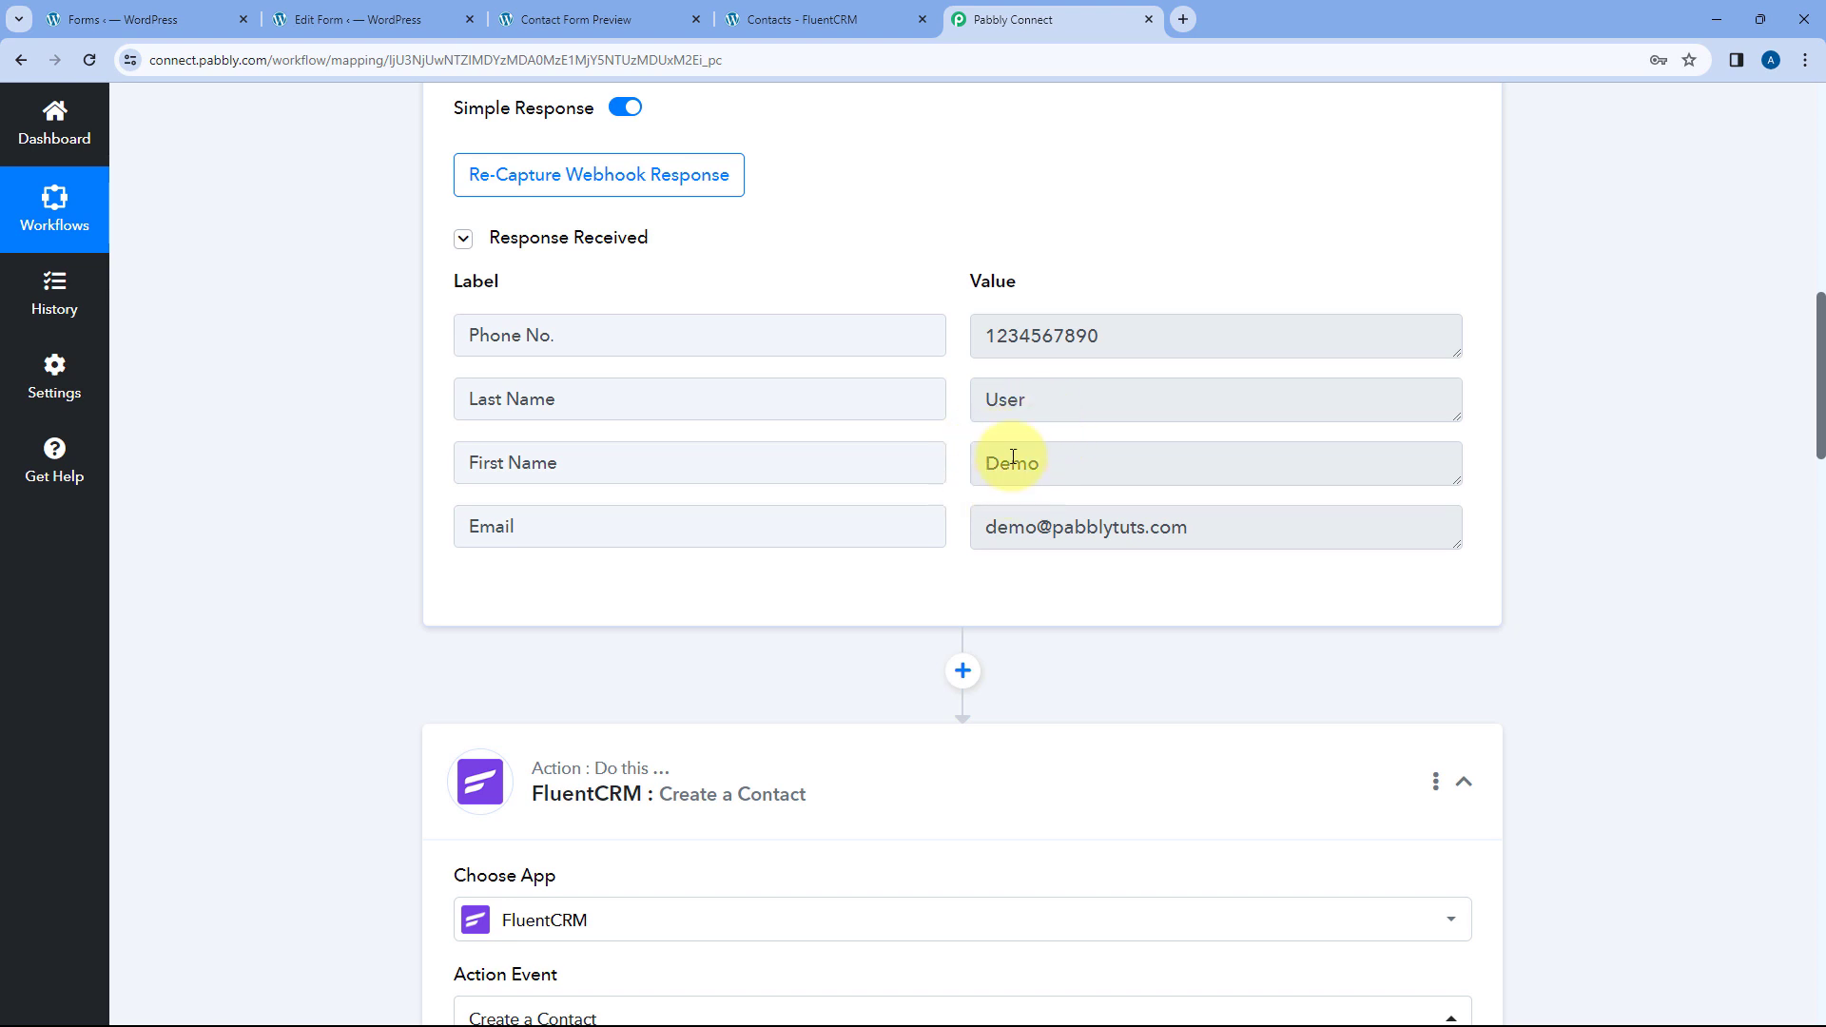
pyautogui.moveTo(1052, 469); pyautogui.dragTo(941, 460)
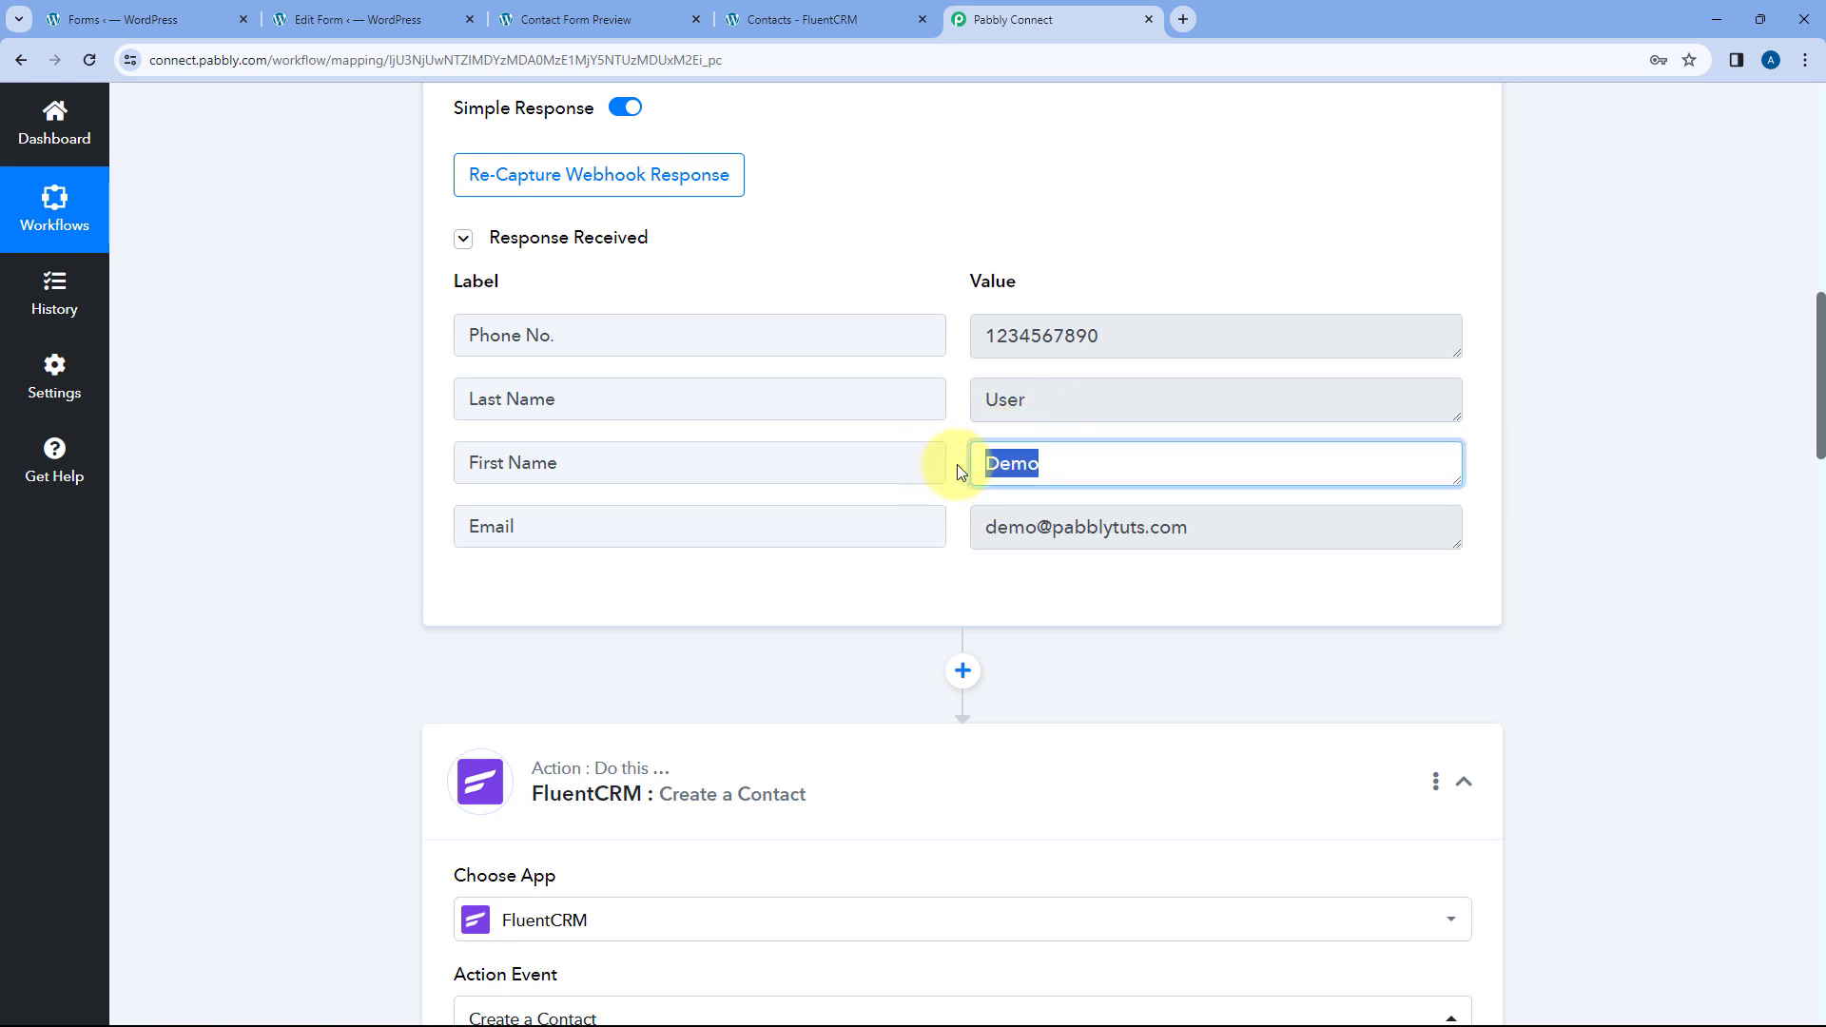
pyautogui.click(957, 464)
pyautogui.scroll(-9, 324, 551)
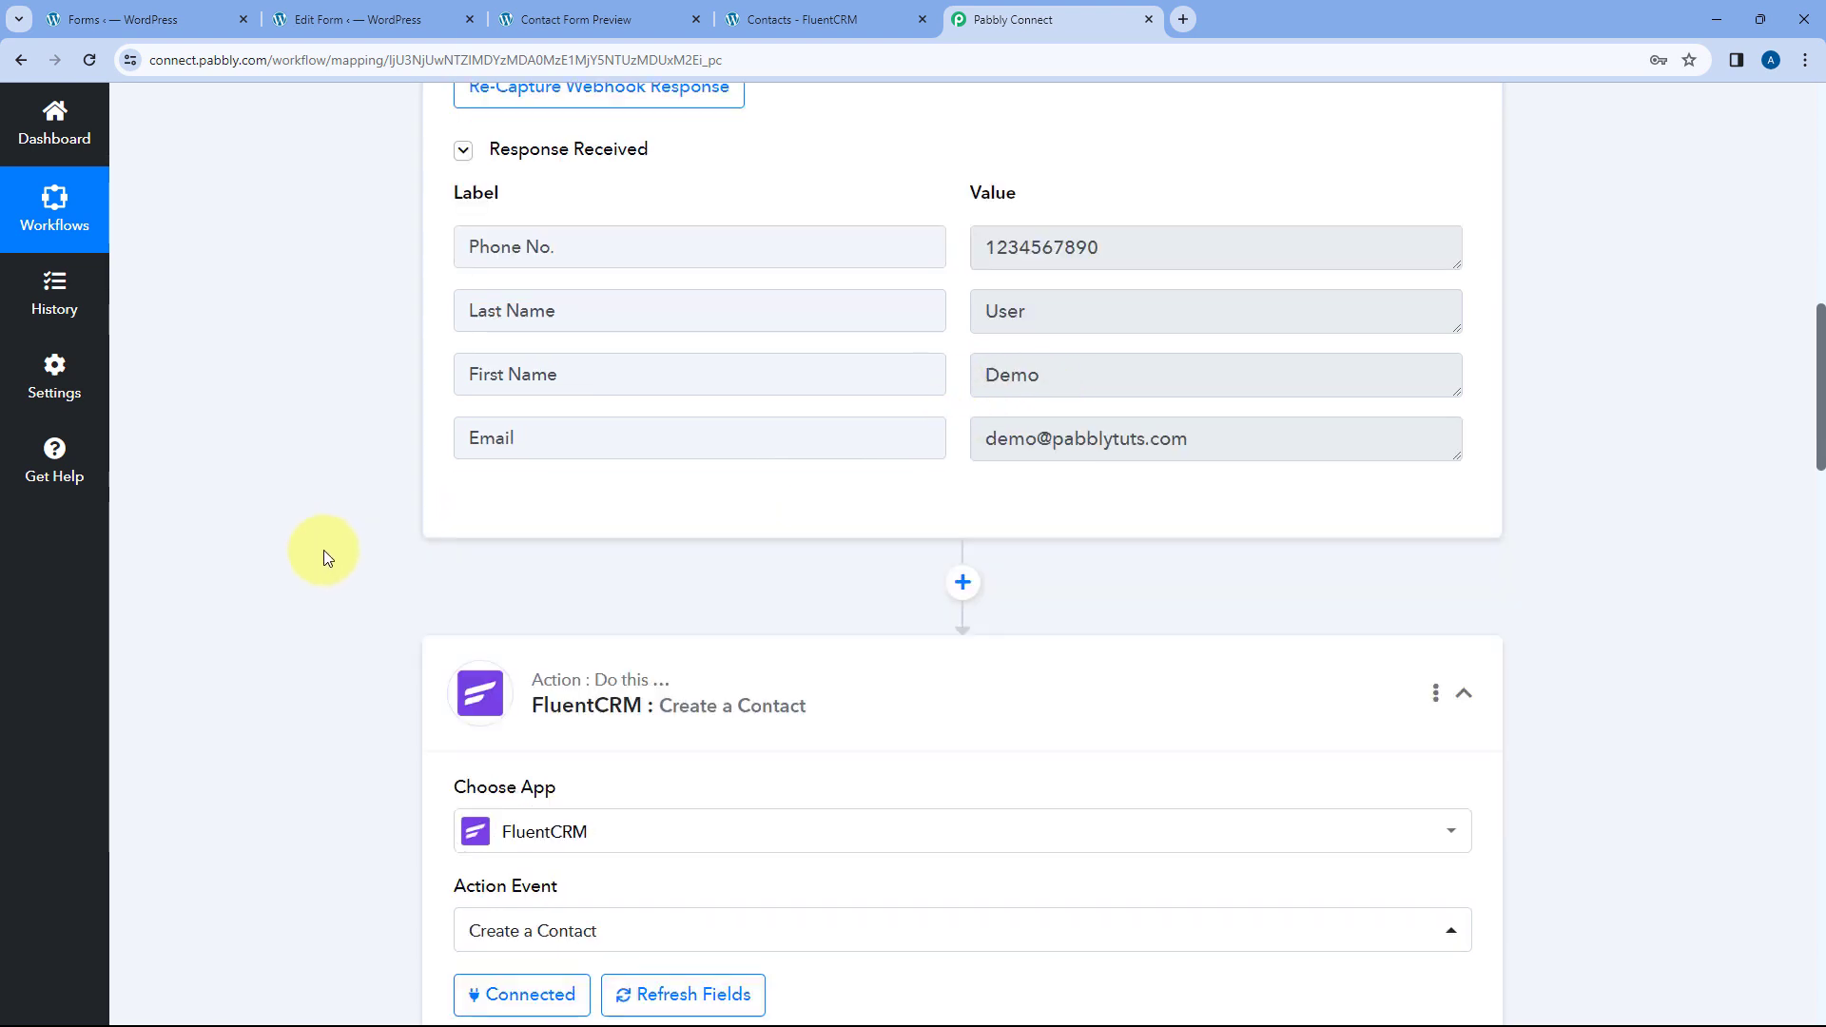
pyautogui.scroll(-1, 418, 466)
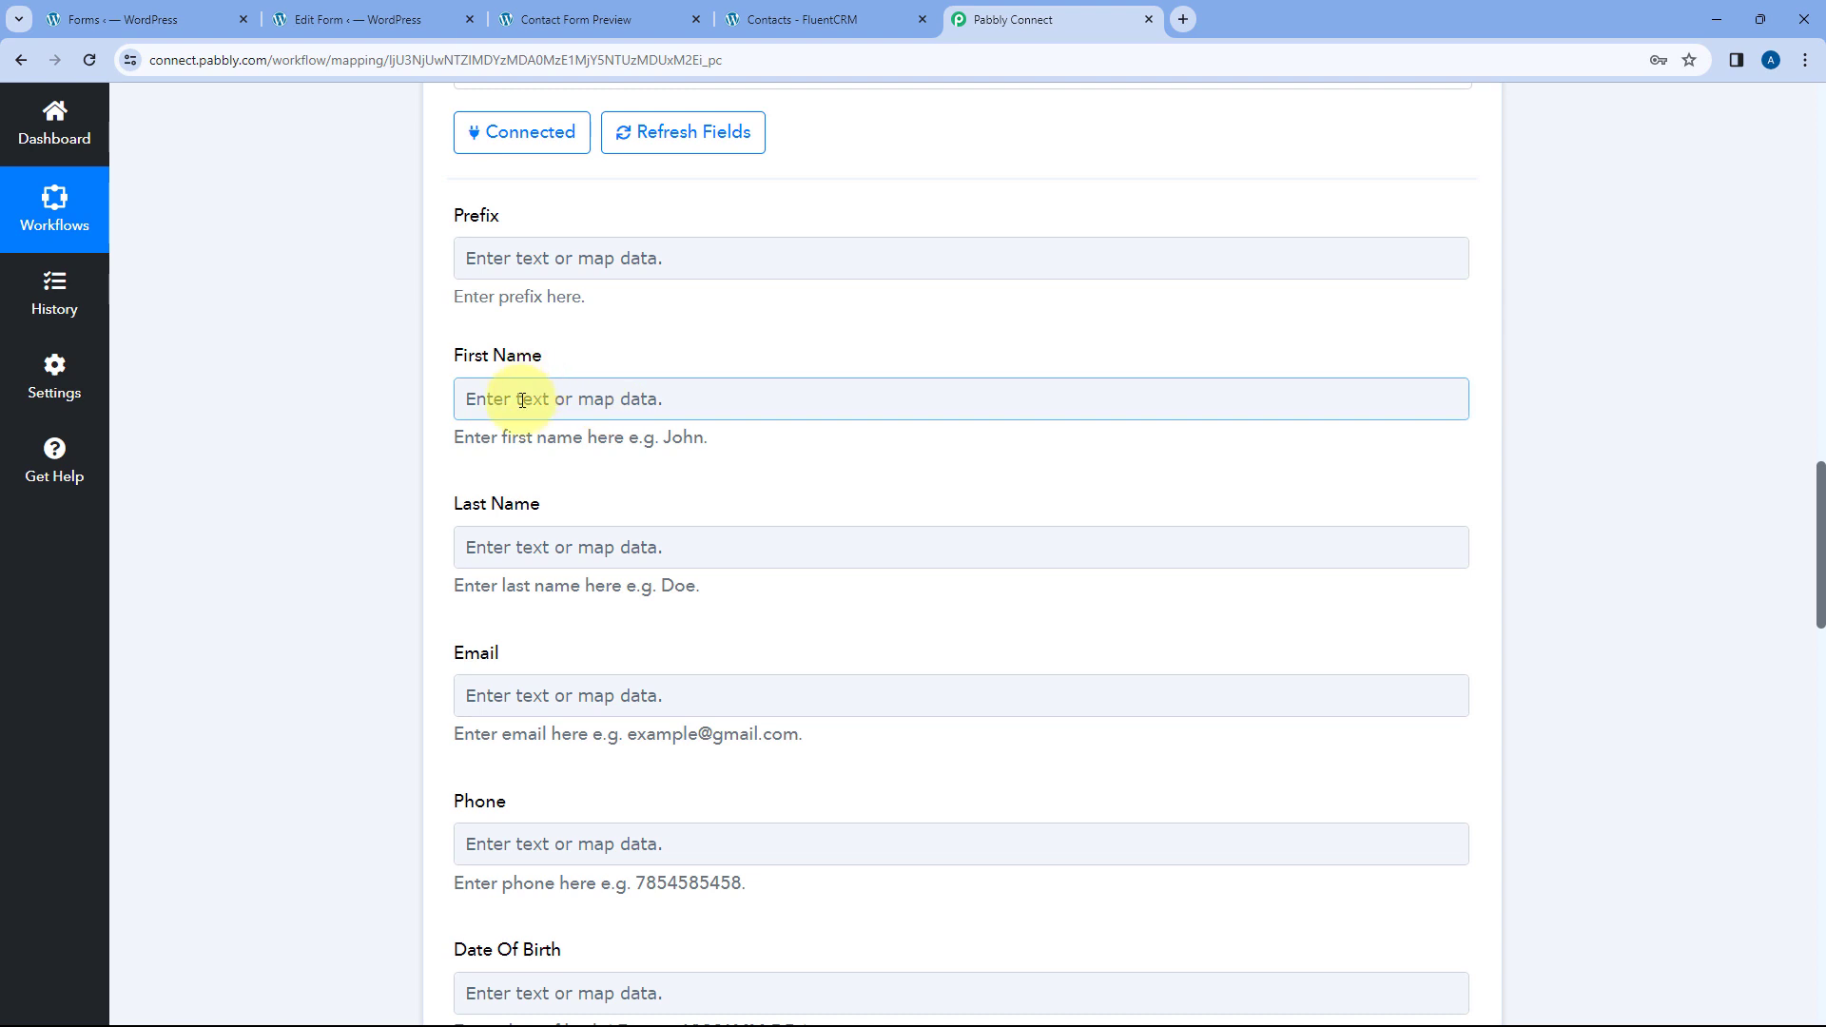
# - Map the WS Form First Name (Demo) into FluentCRM's First Name field
pyautogui.click(475, 399)
pyautogui.scroll(-1, 399, 404)
pyautogui.scroll(-1, 386, 411)
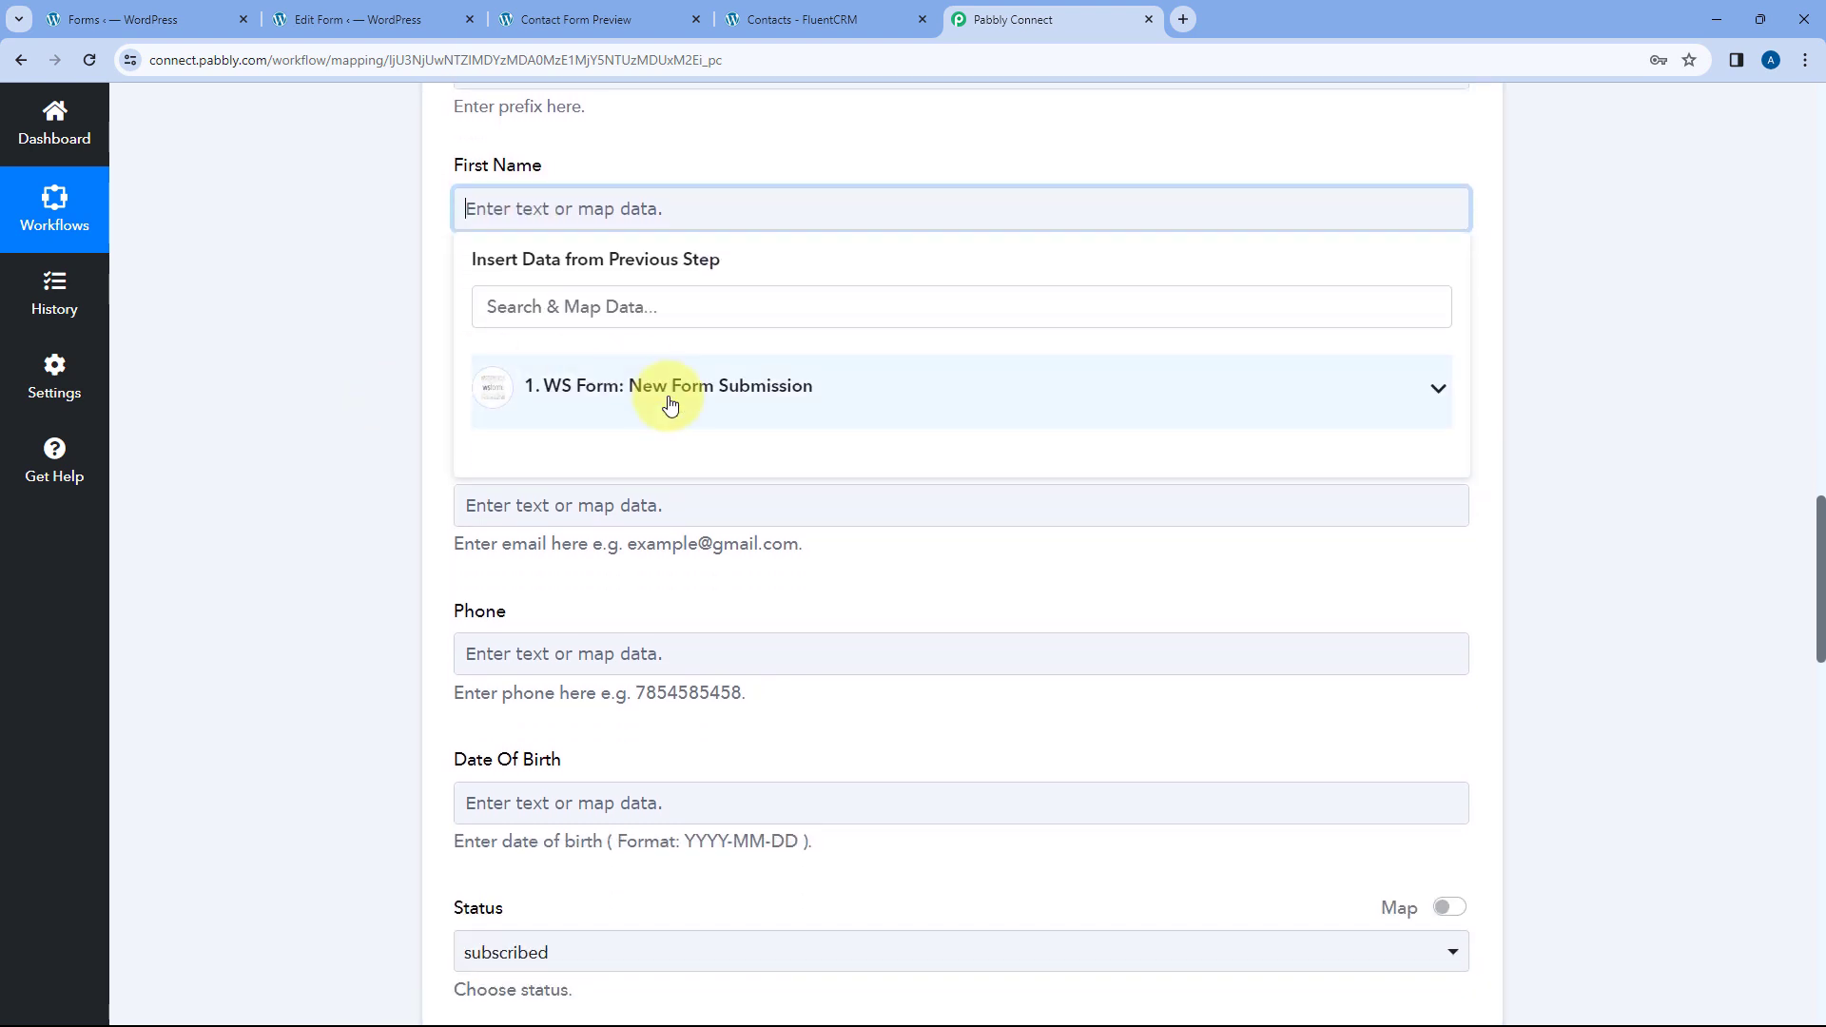
pyautogui.click(733, 388)
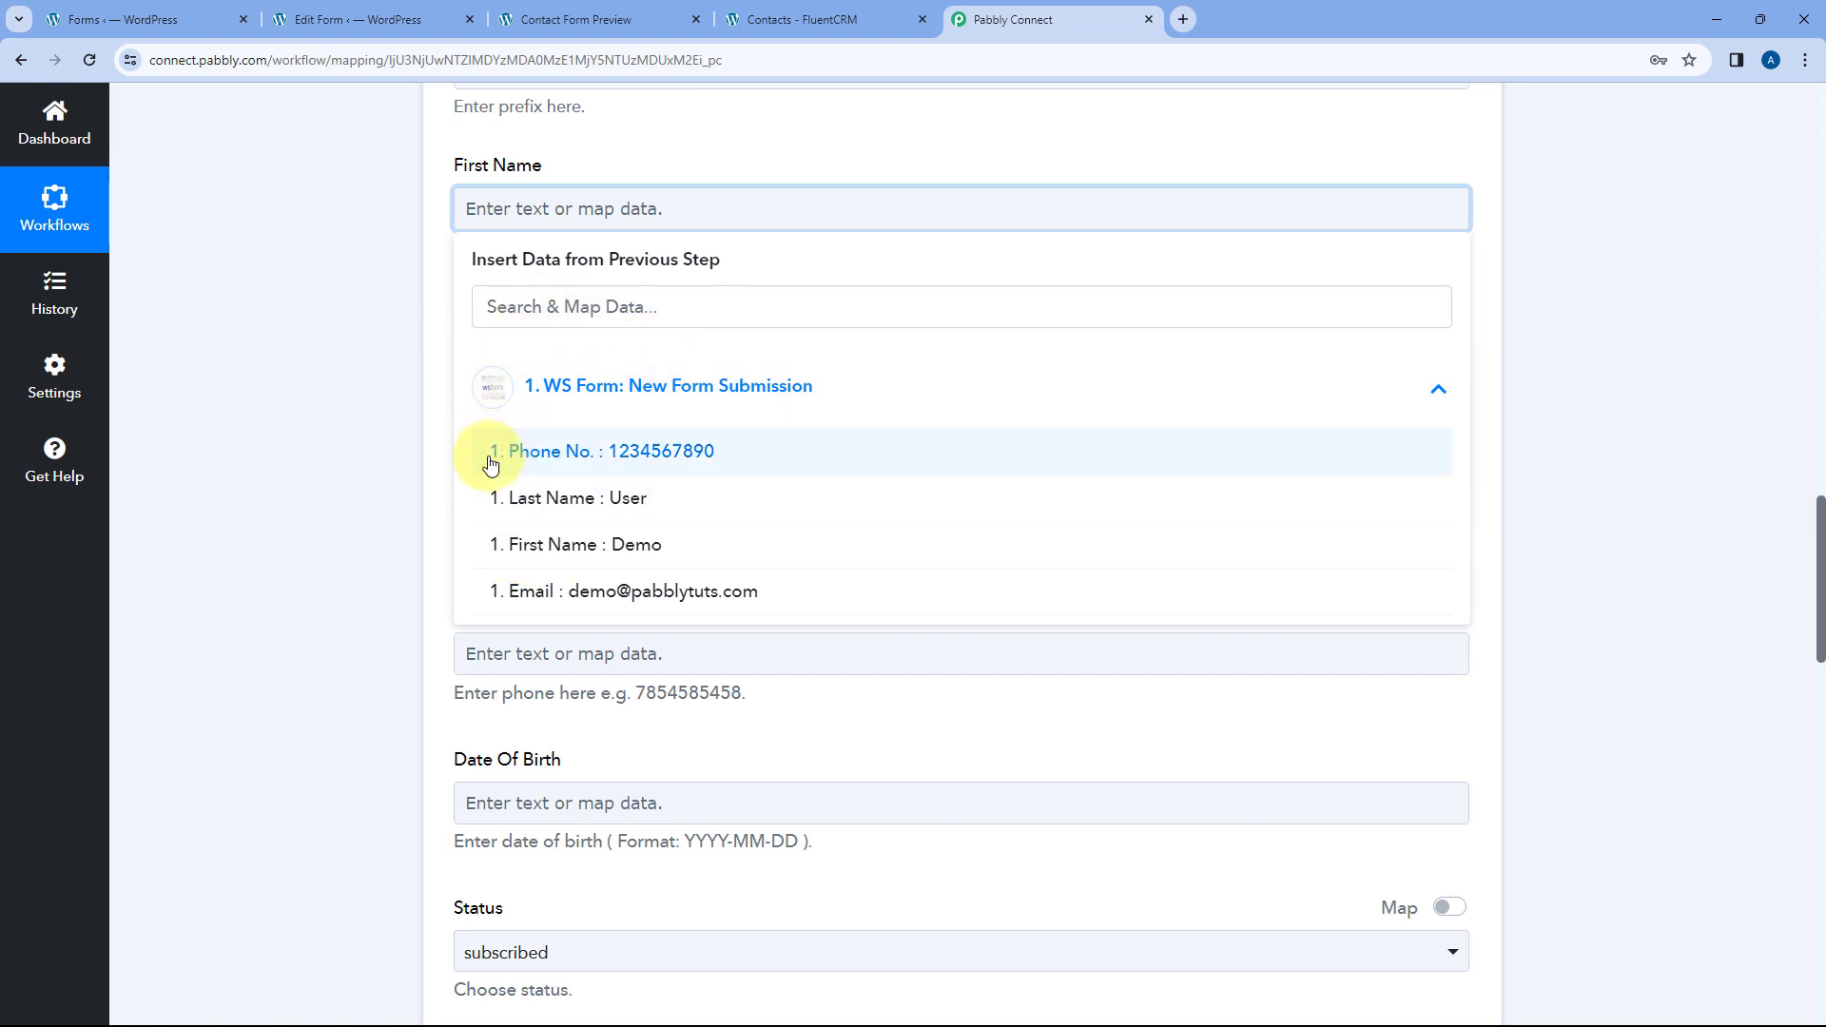
pyautogui.click(677, 547)
pyautogui.click(358, 328)
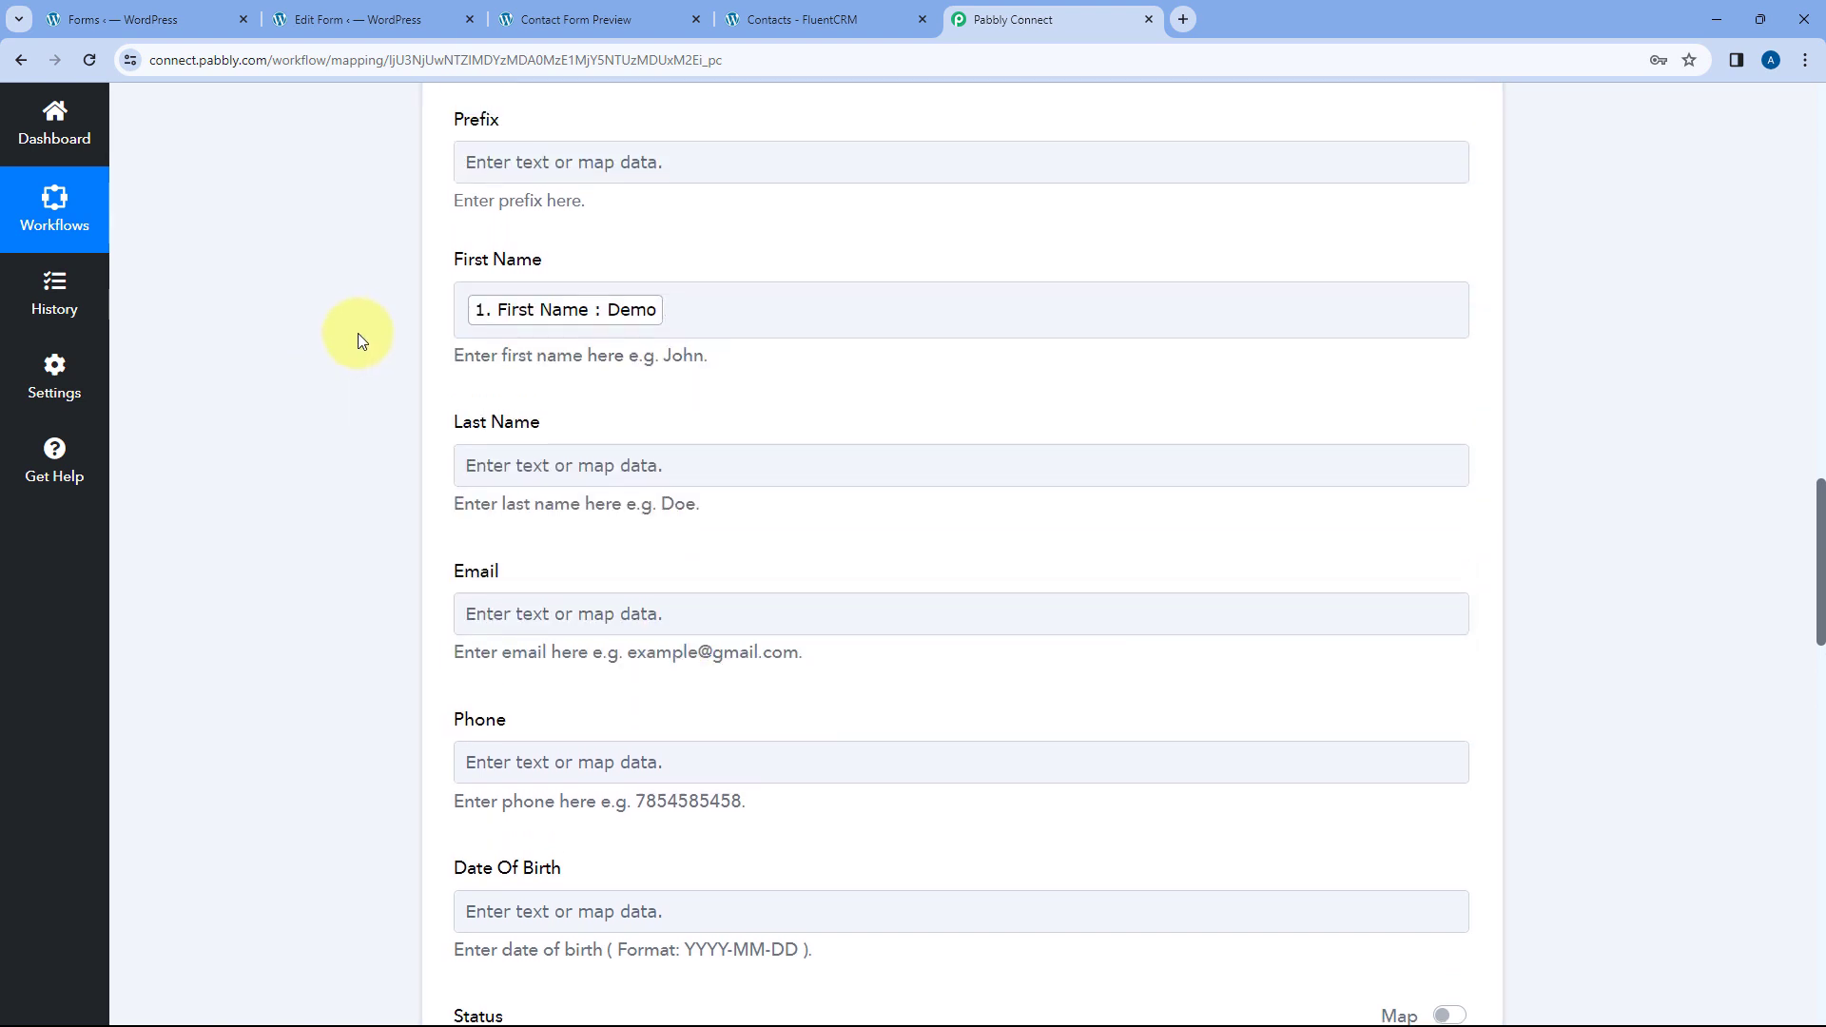
# - Compare the form preview with the received Last Name value before mapping it
pyautogui.click(572, 334)
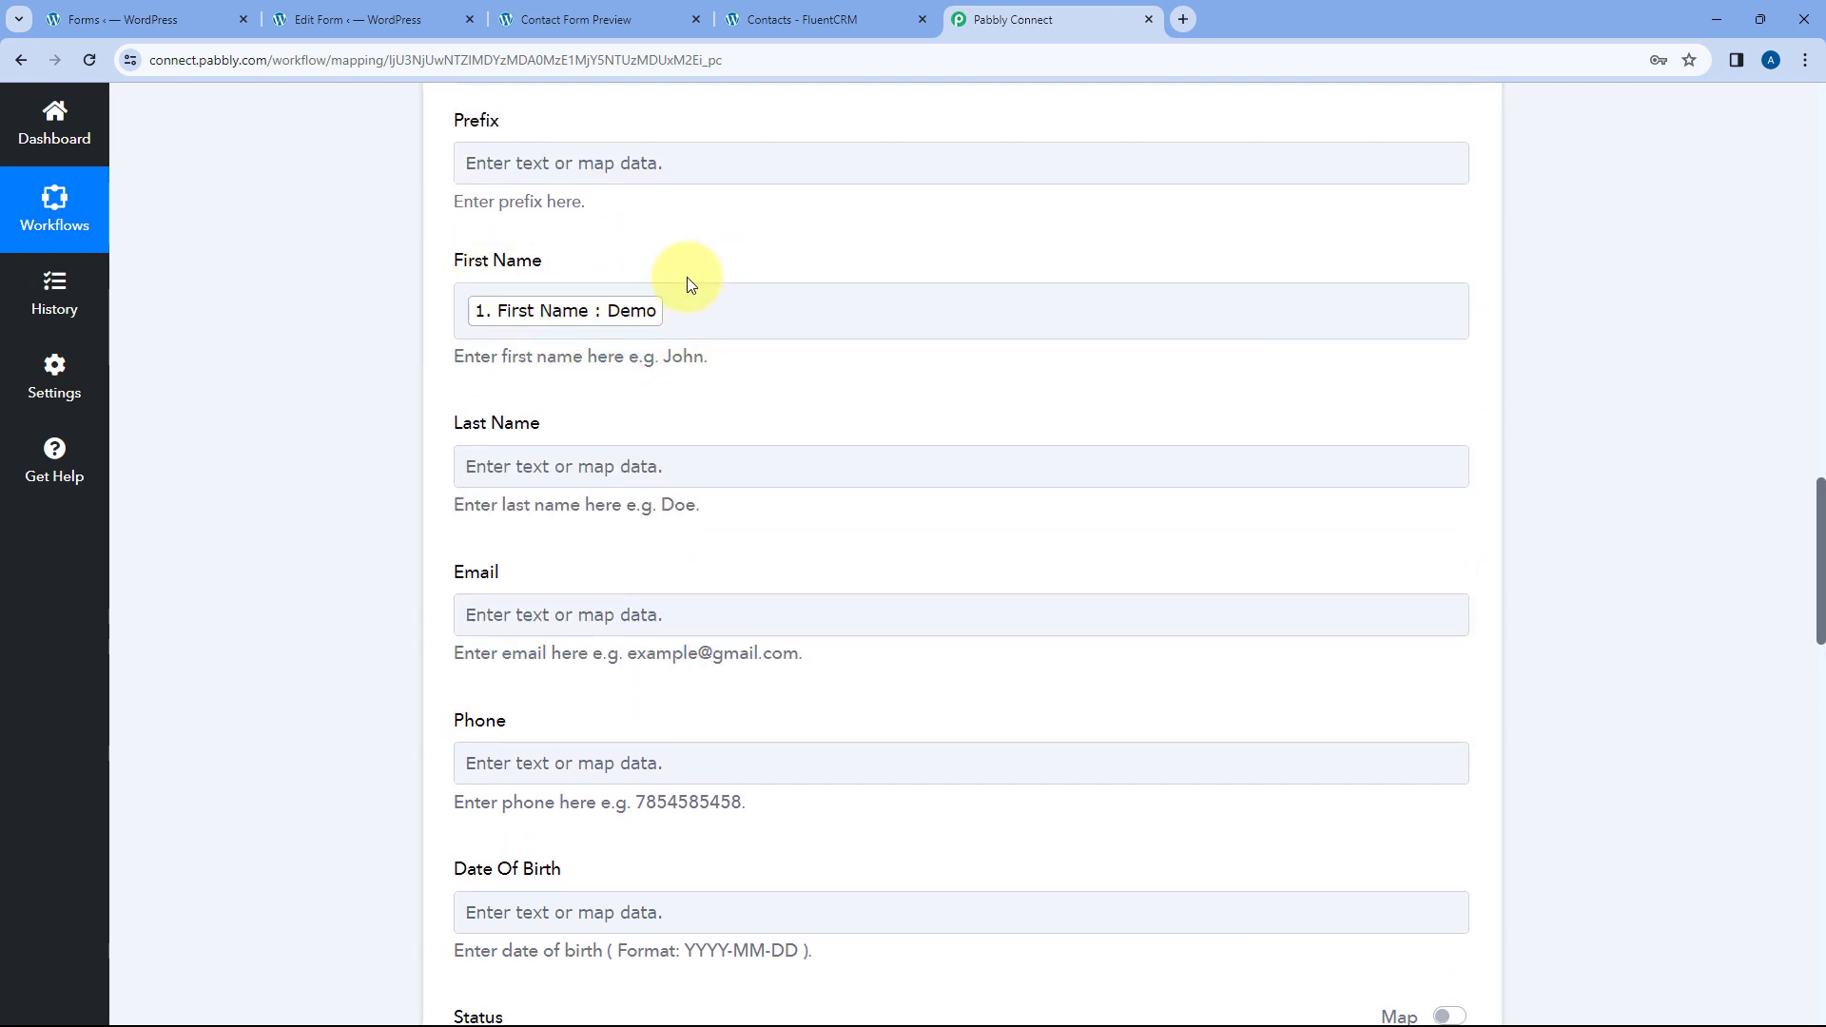
pyautogui.scroll(2, 668, 261)
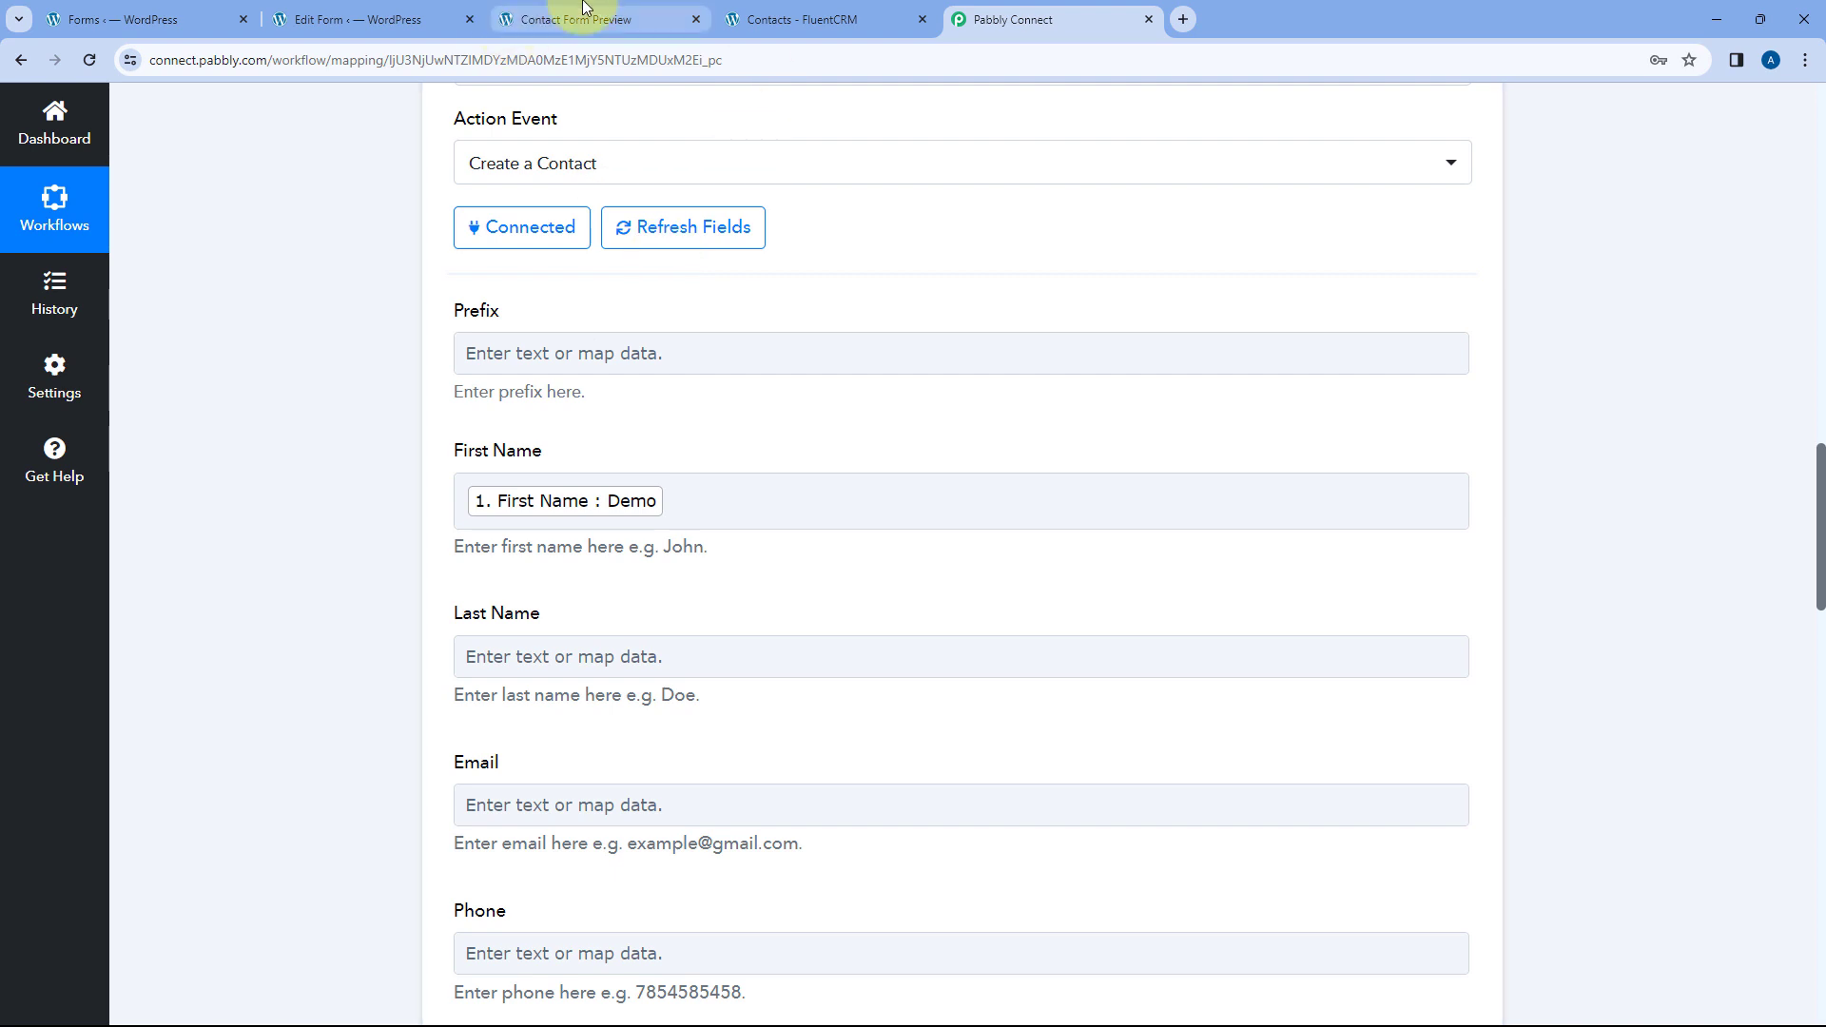
pyautogui.click(587, 14)
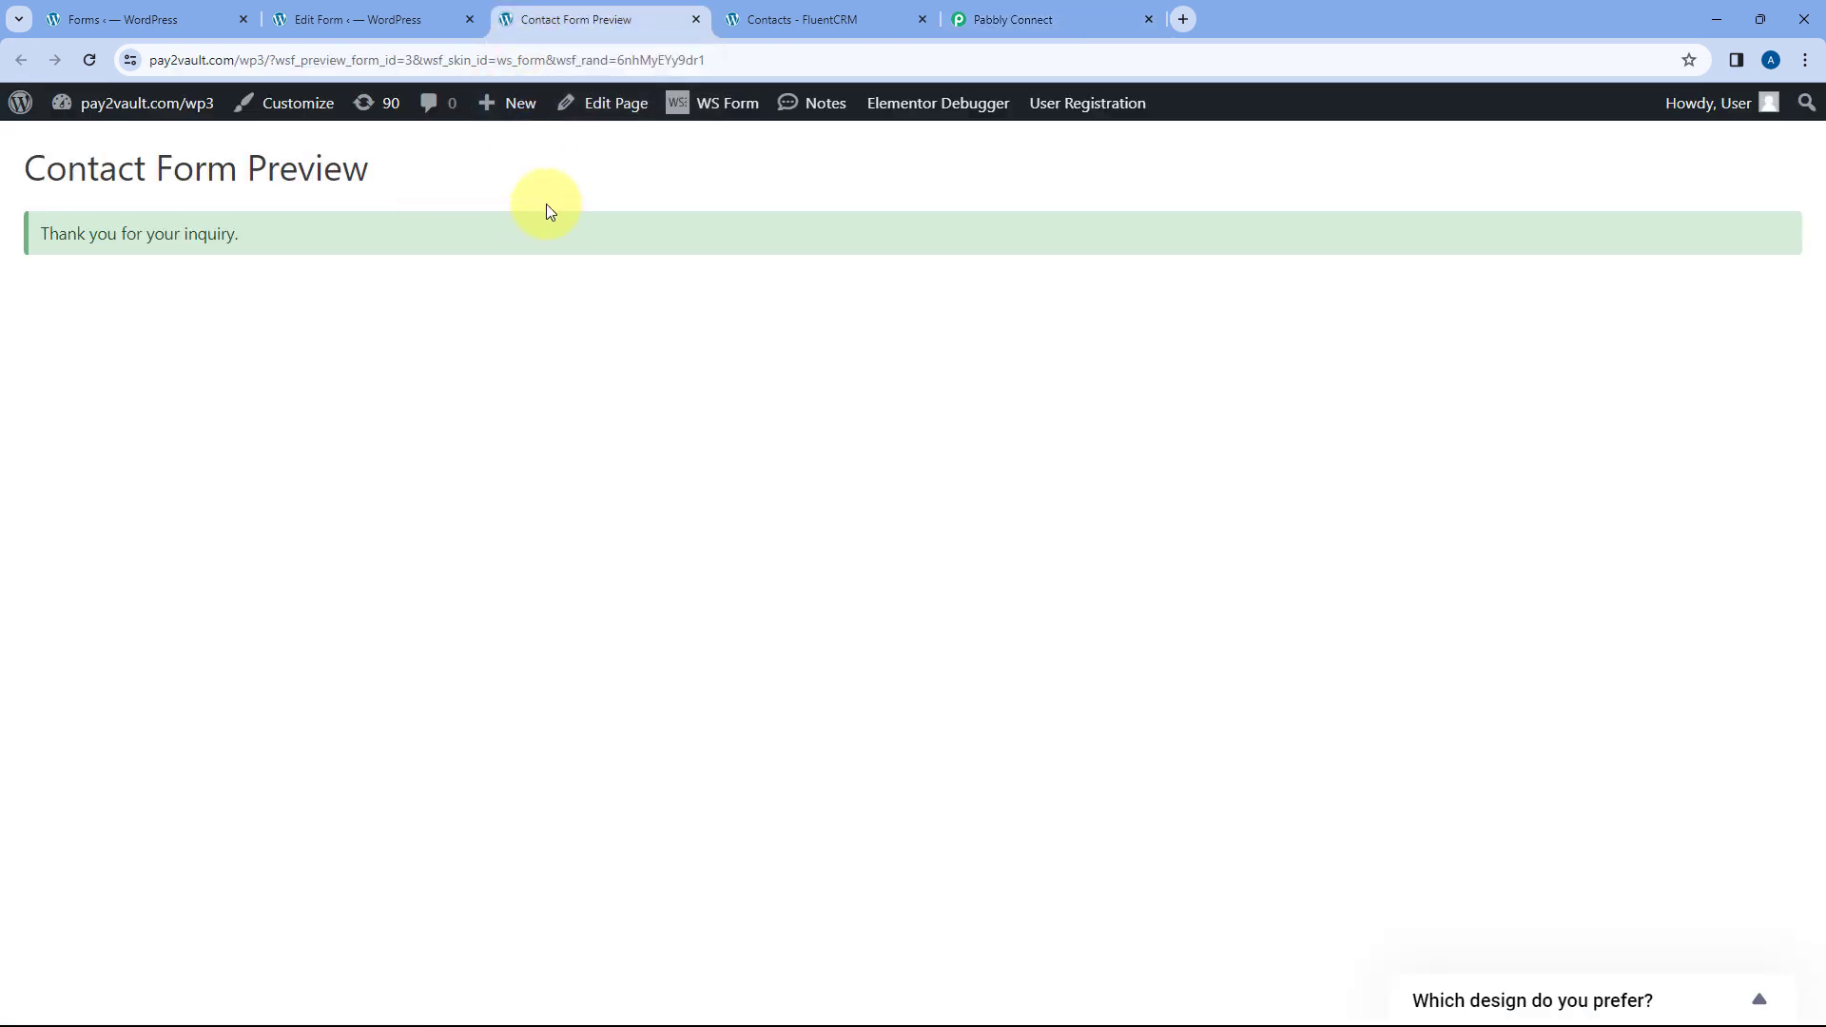
pyautogui.click(980, 17)
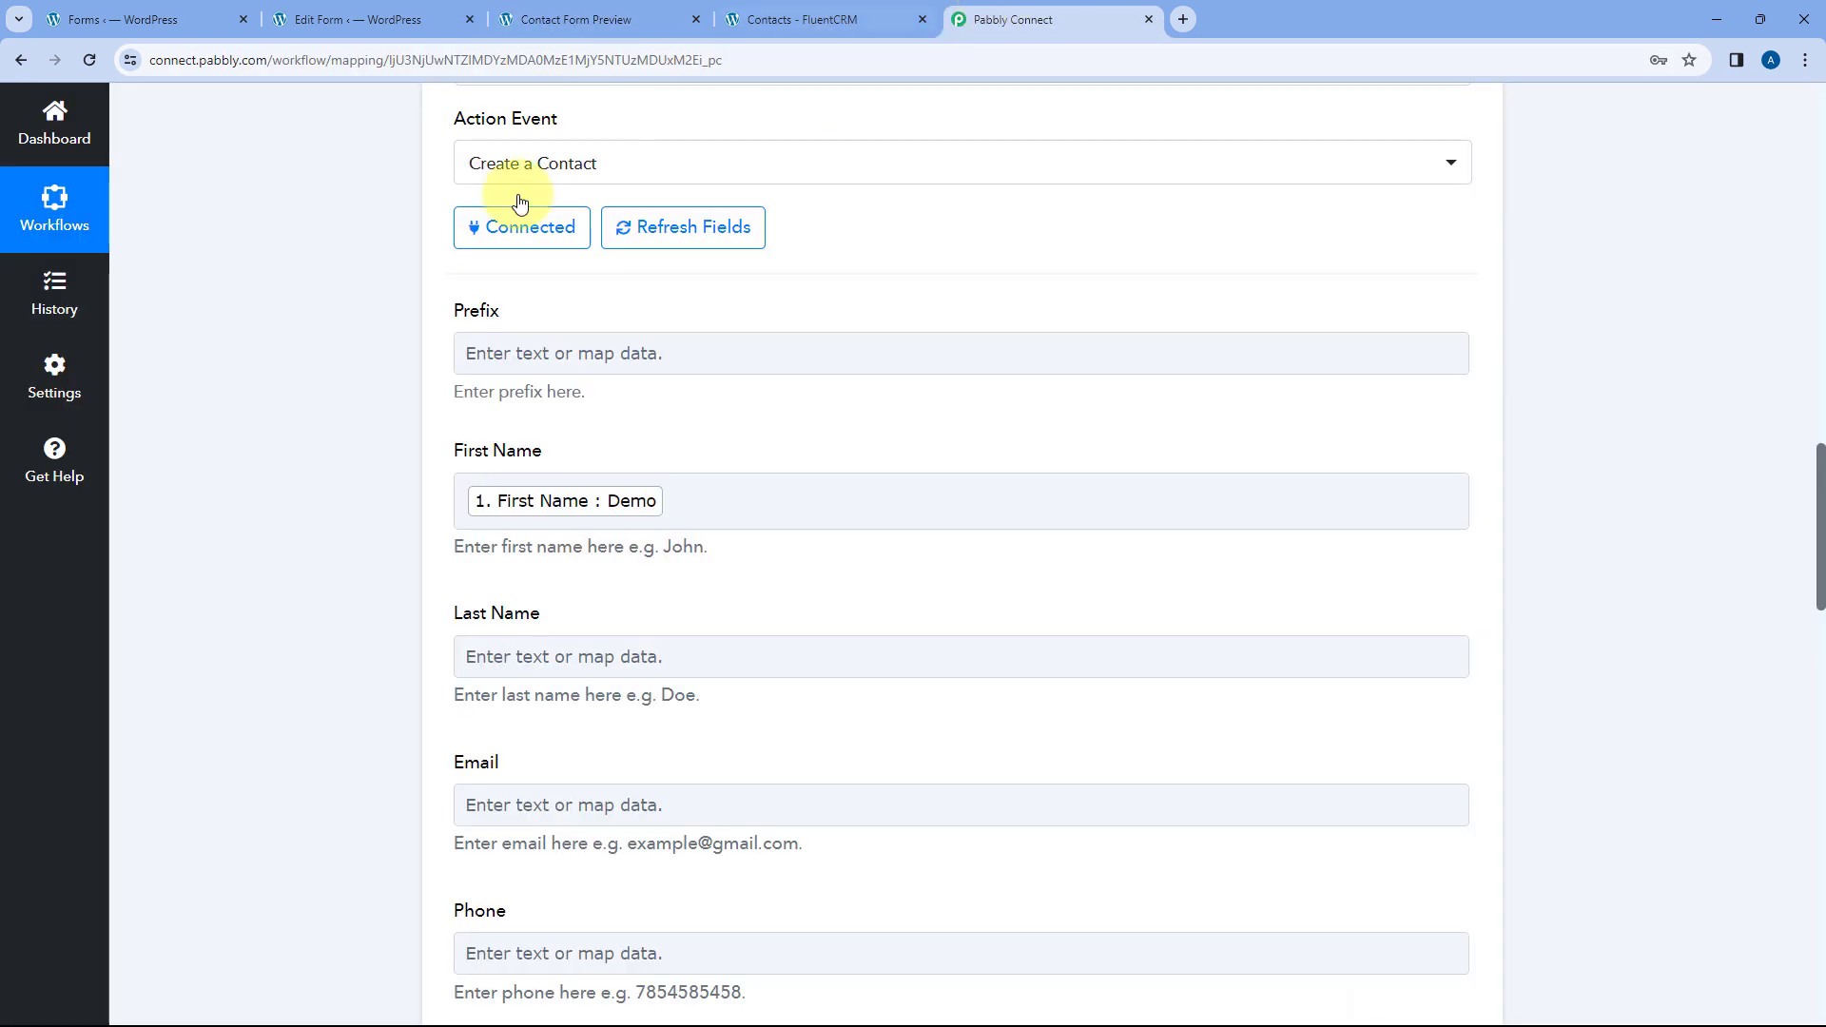
pyautogui.scroll(-2, 374, 484)
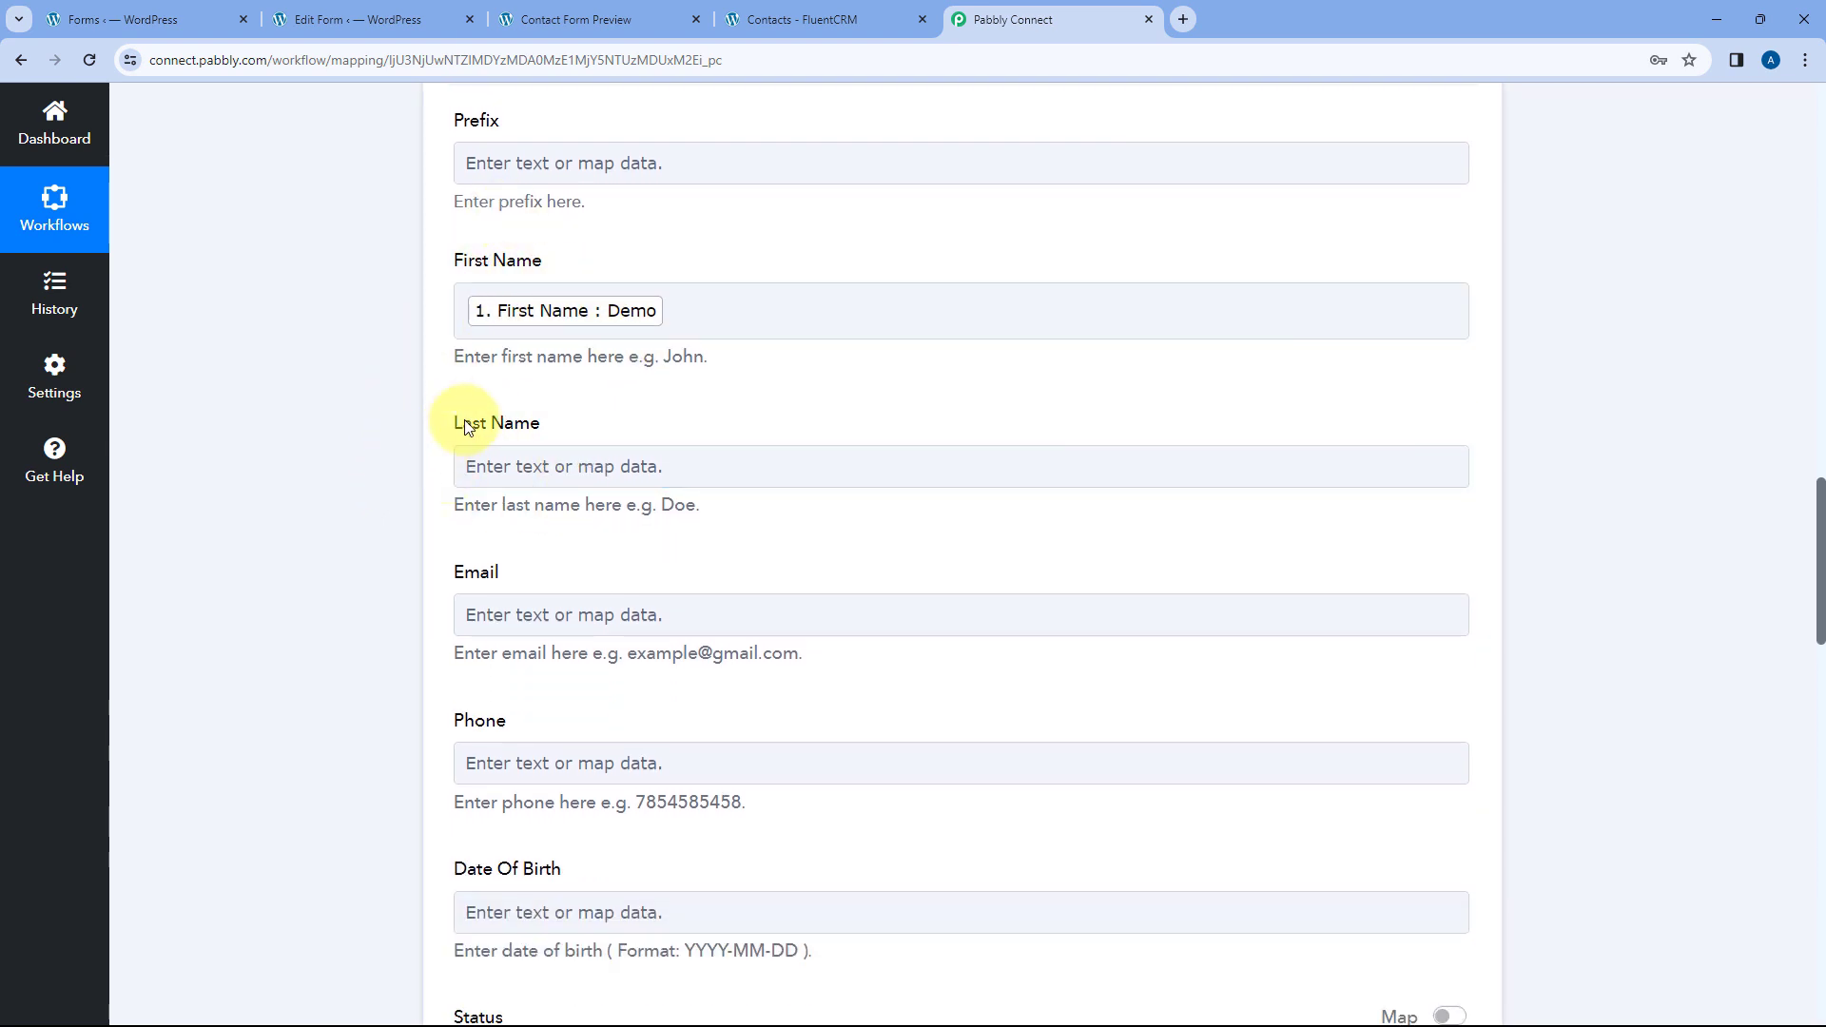
pyautogui.scroll(3, 1060, 384)
pyautogui.scroll(8, 1060, 385)
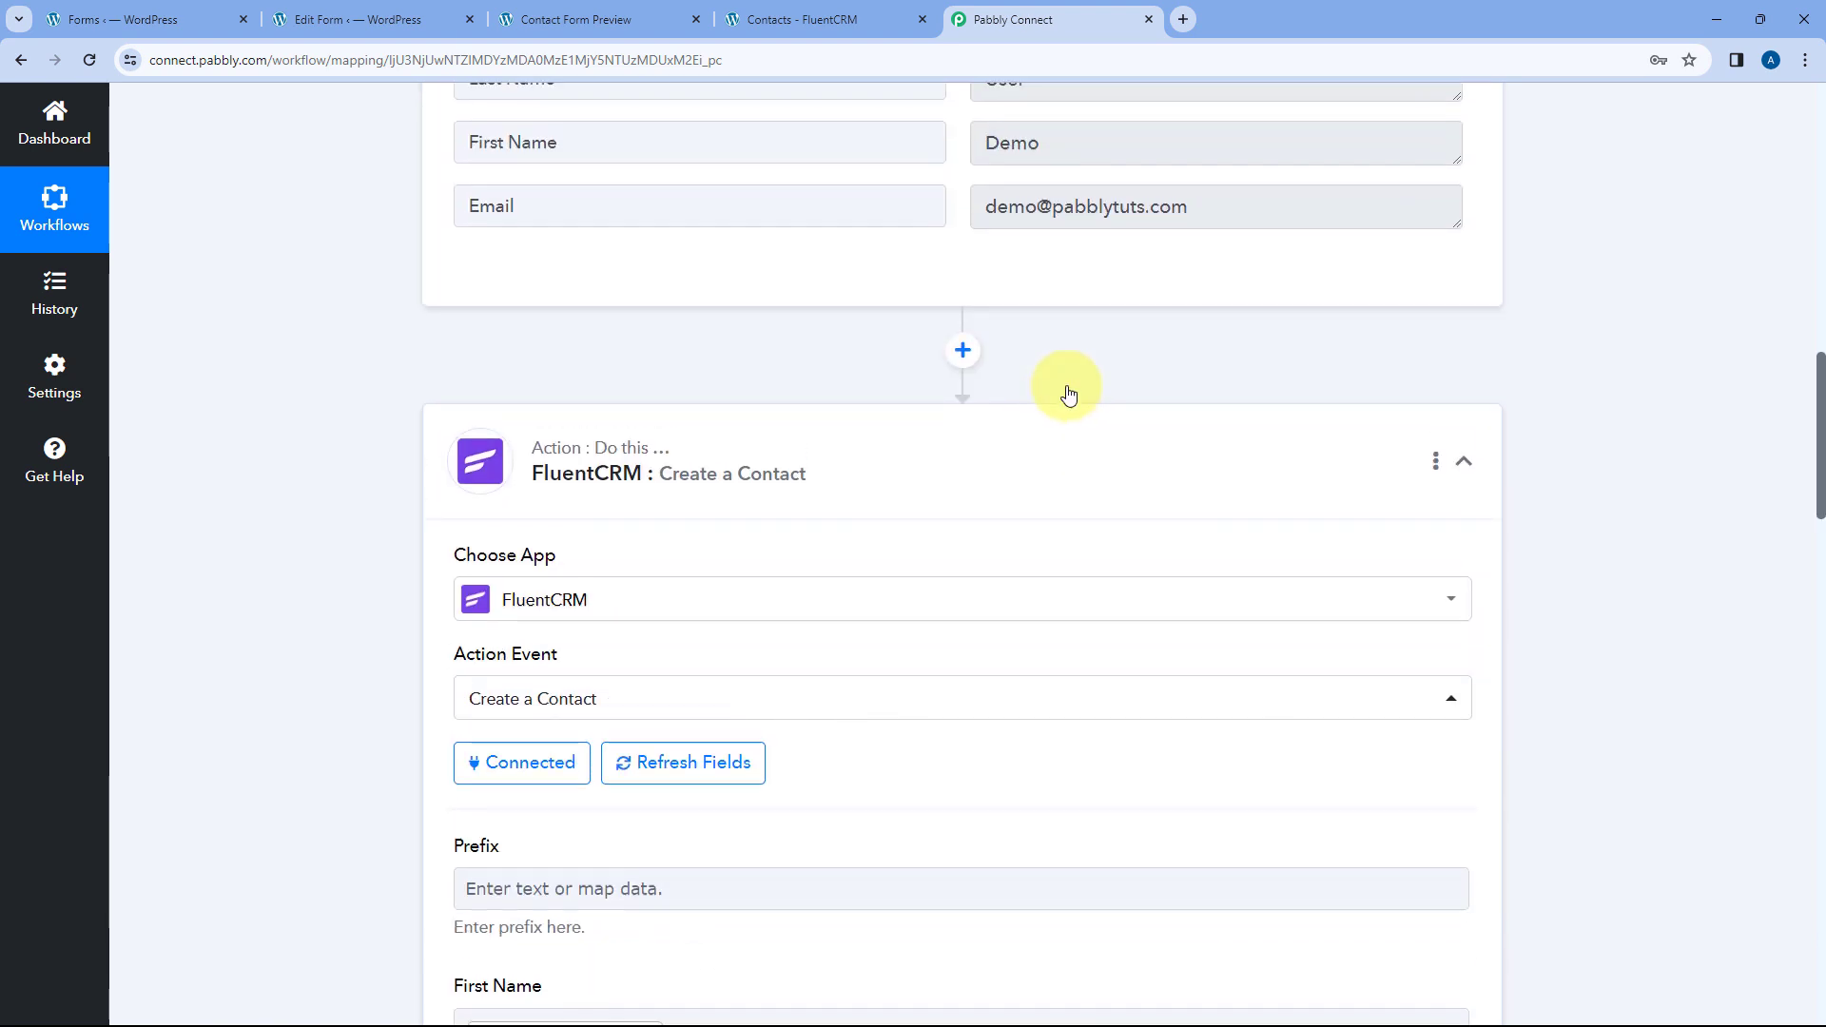
pyautogui.moveTo(1084, 400); pyautogui.dragTo(959, 407)
pyautogui.click(954, 413)
# - Map the WS Form Last Name (User) into the Last Name field
pyautogui.scroll(-12, 358, 452)
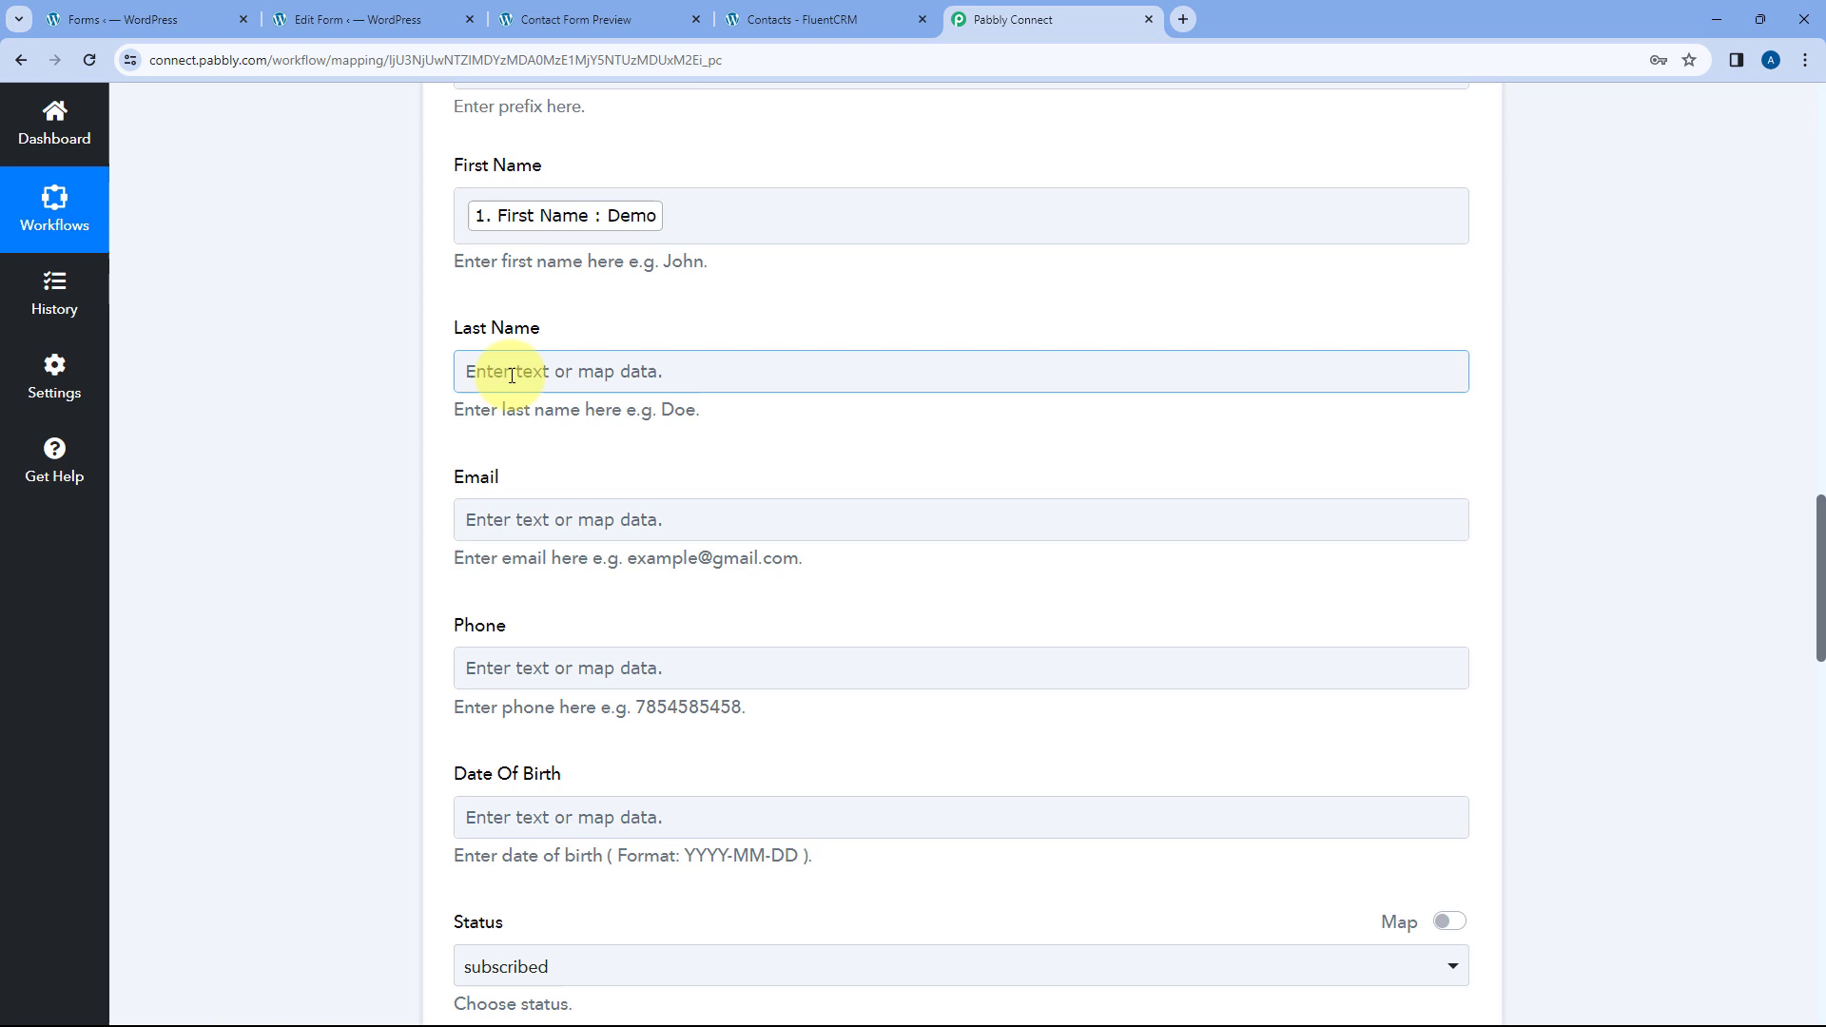
pyautogui.click(512, 376)
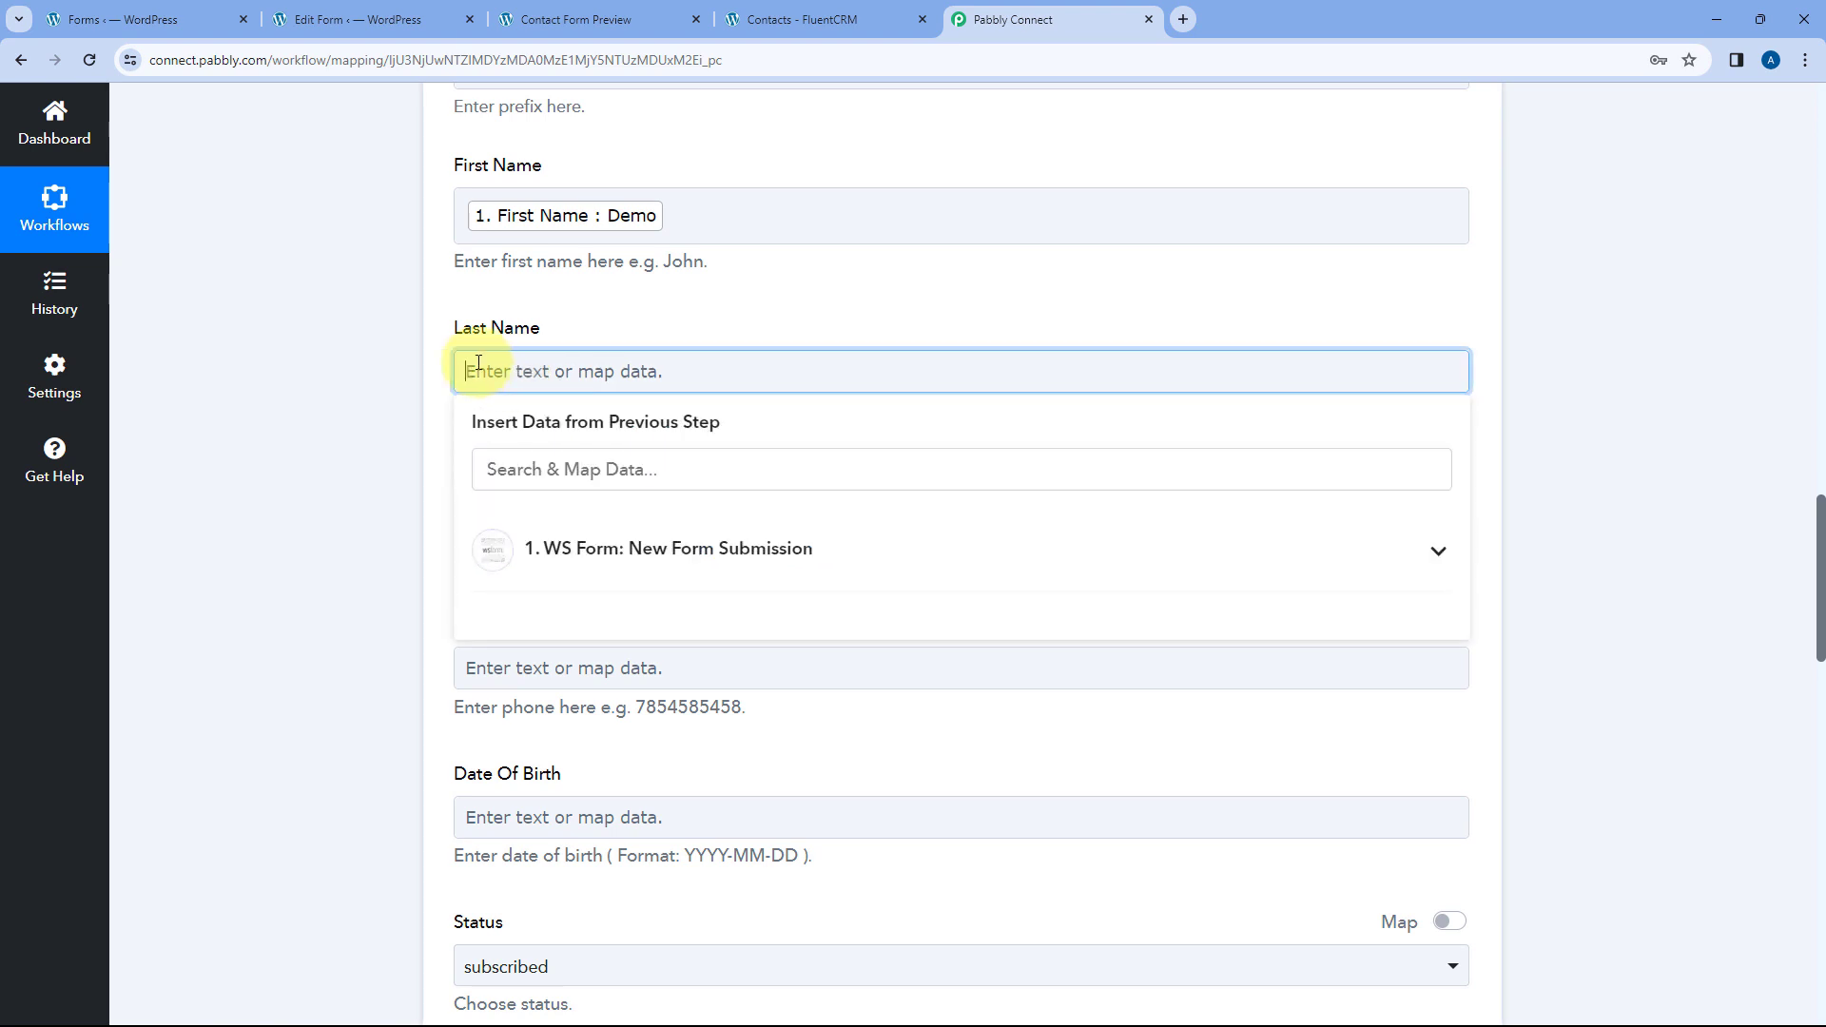
pyautogui.scroll(-1, 398, 363)
pyautogui.click(649, 457)
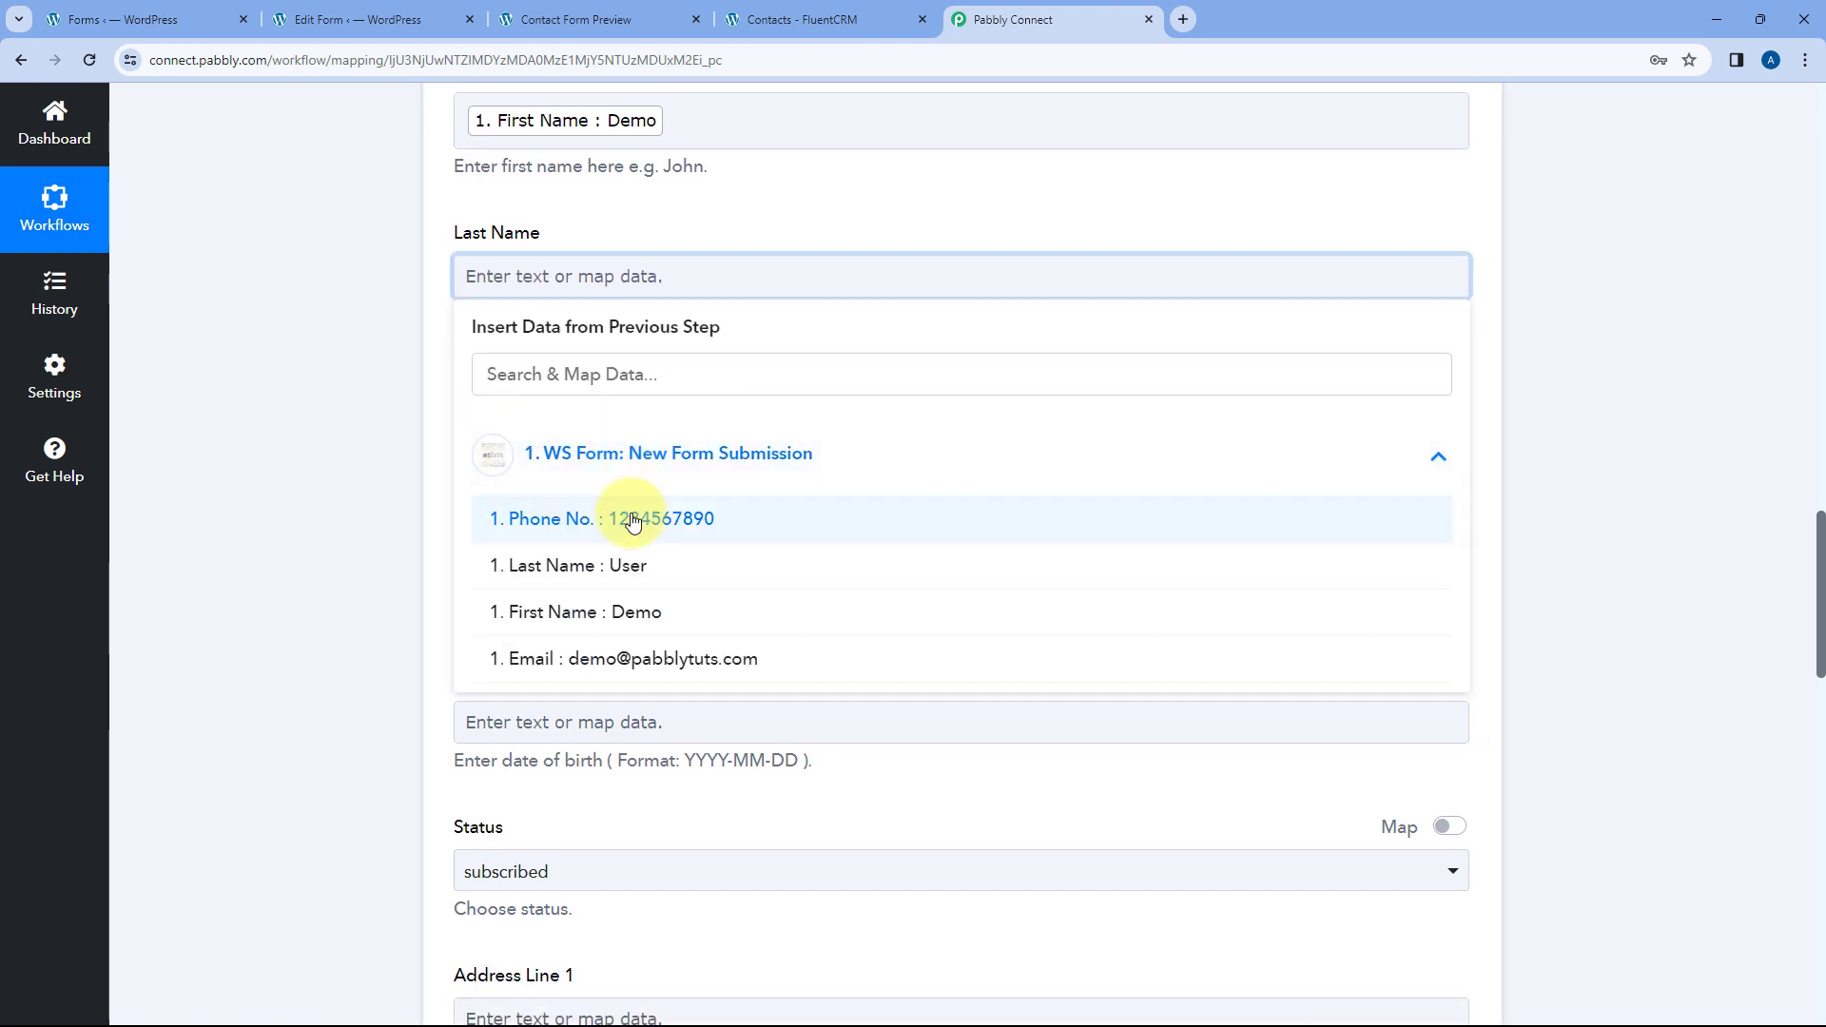
pyautogui.click(629, 565)
pyautogui.click(387, 361)
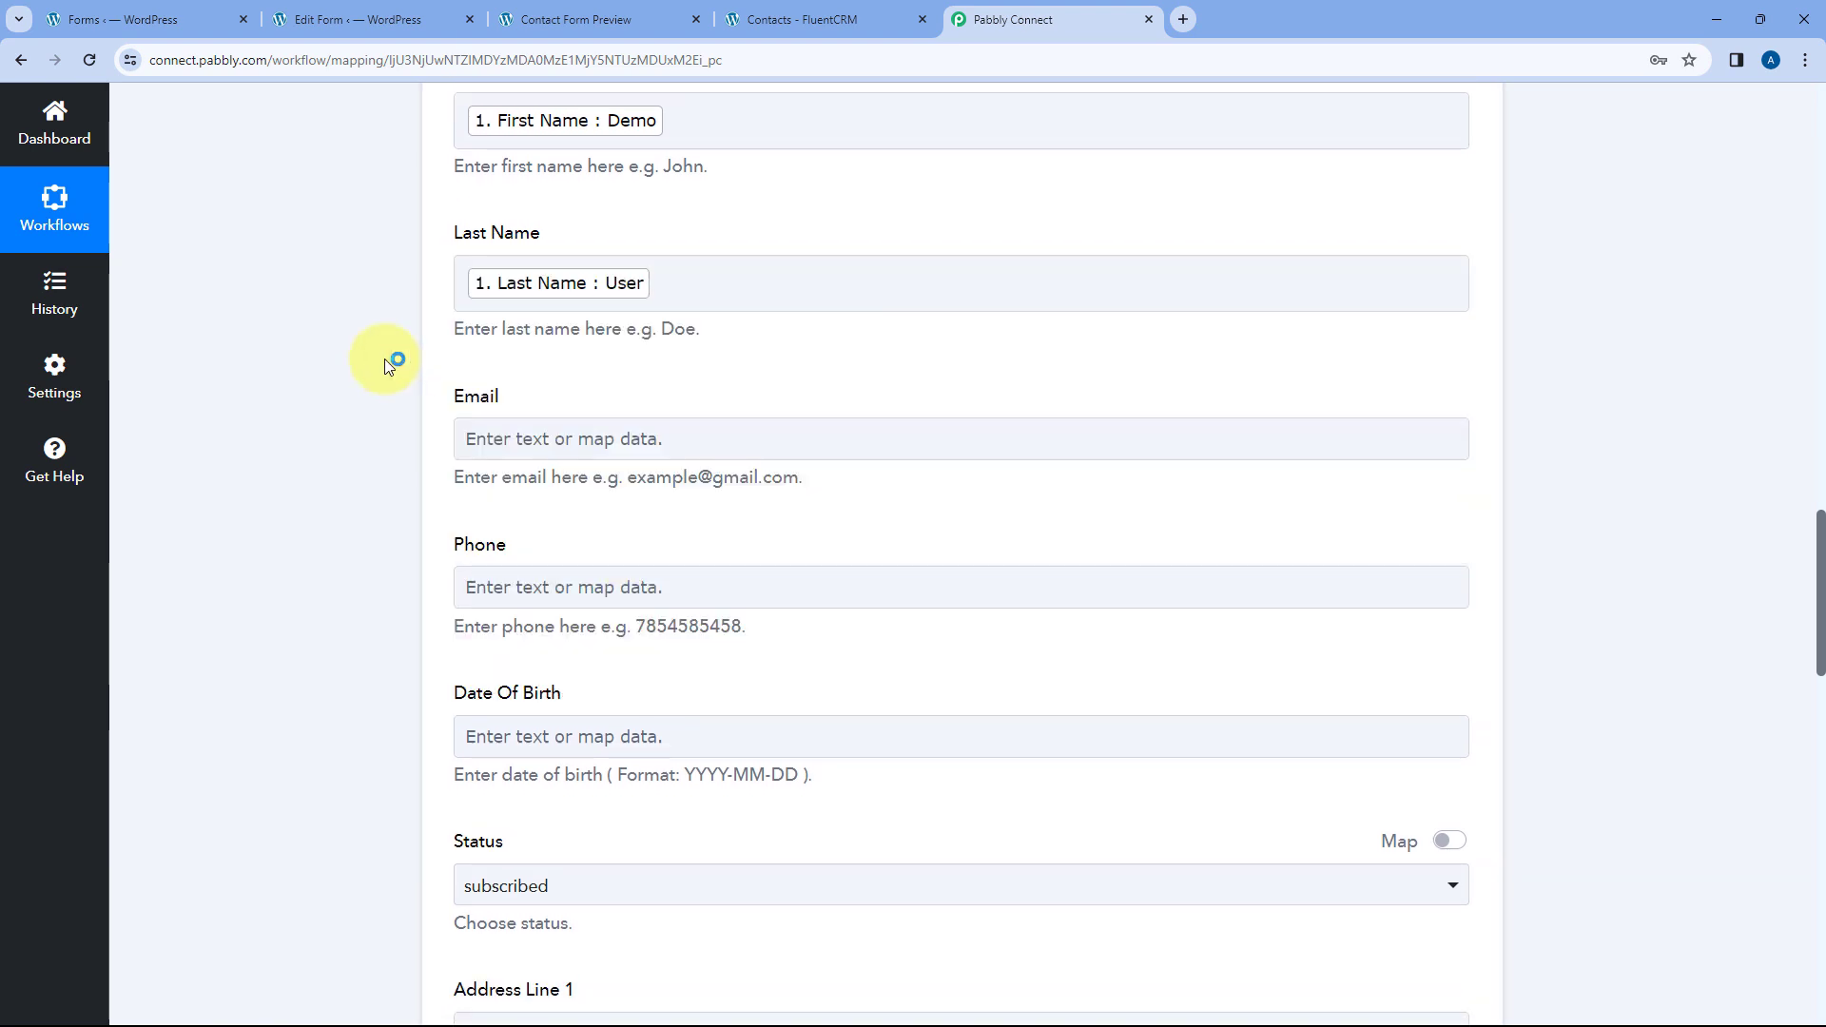
# - Map the submitted email into Email and the submitted Phone No. into Phone
pyautogui.click(488, 435)
pyautogui.scroll(-2, 387, 425)
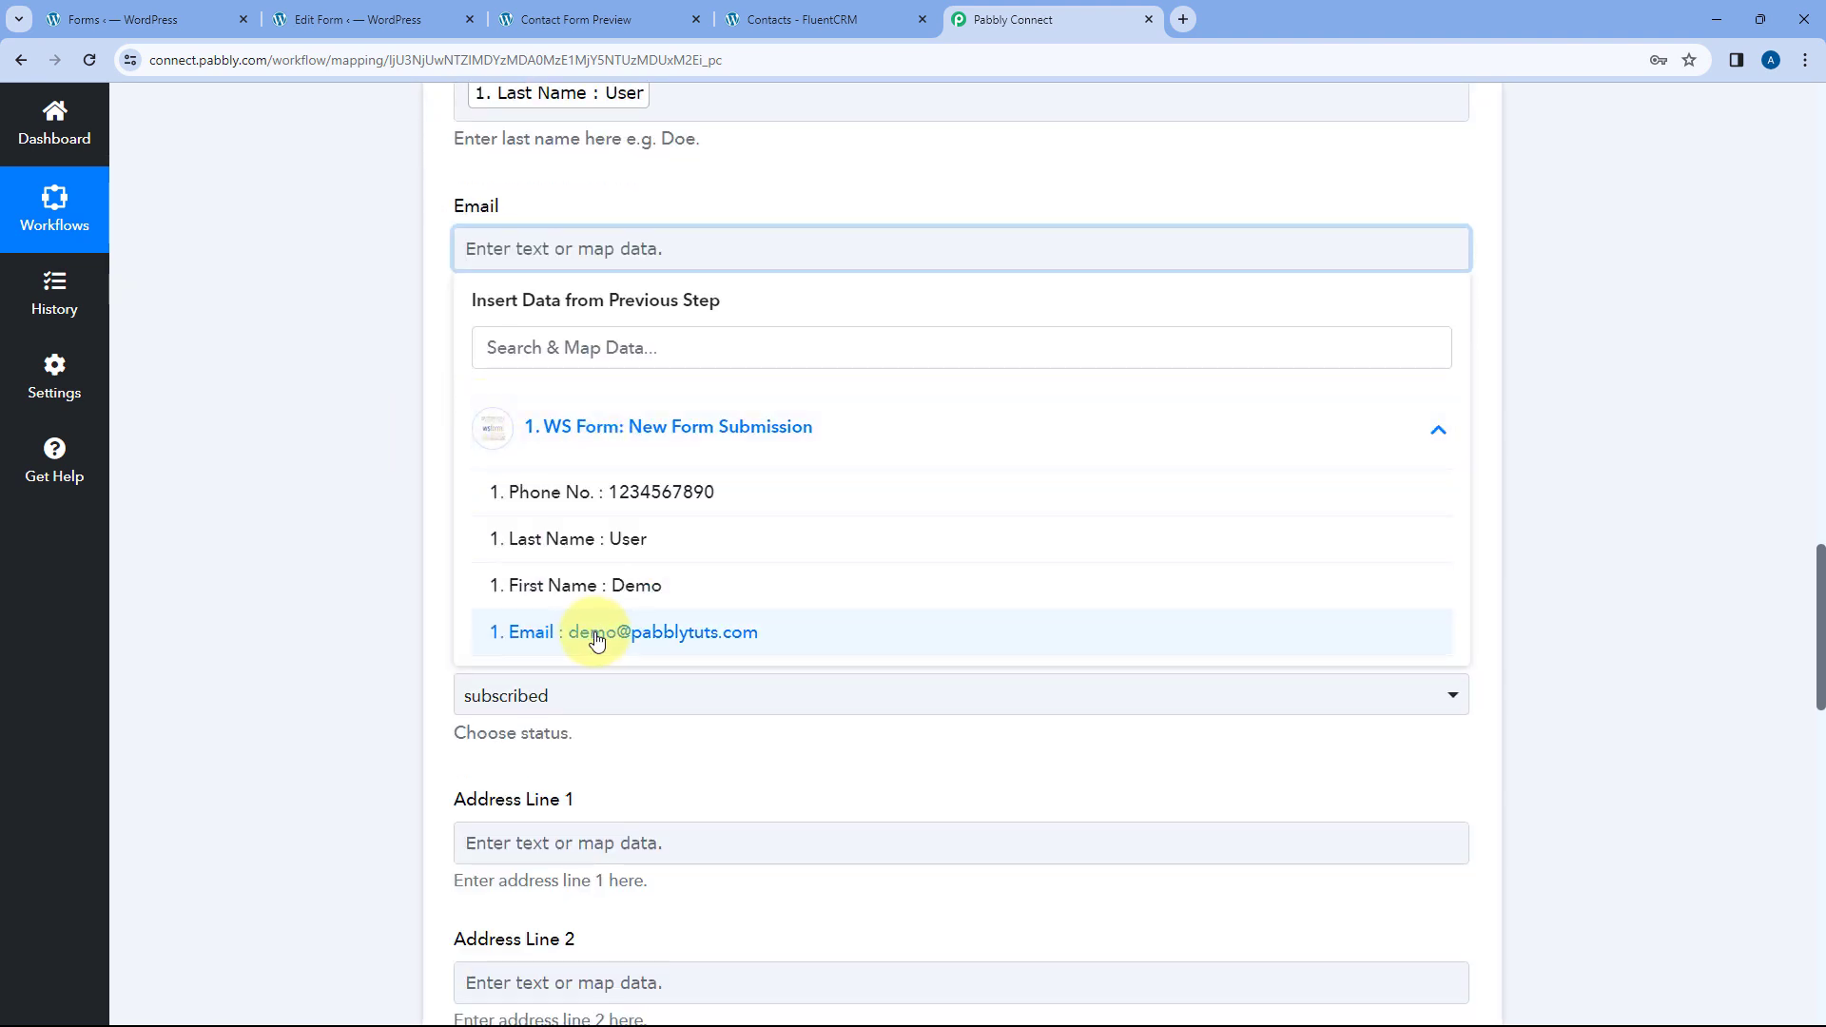
pyautogui.click(529, 632)
pyautogui.click(360, 363)
pyautogui.click(489, 401)
pyautogui.scroll(-1, 396, 449)
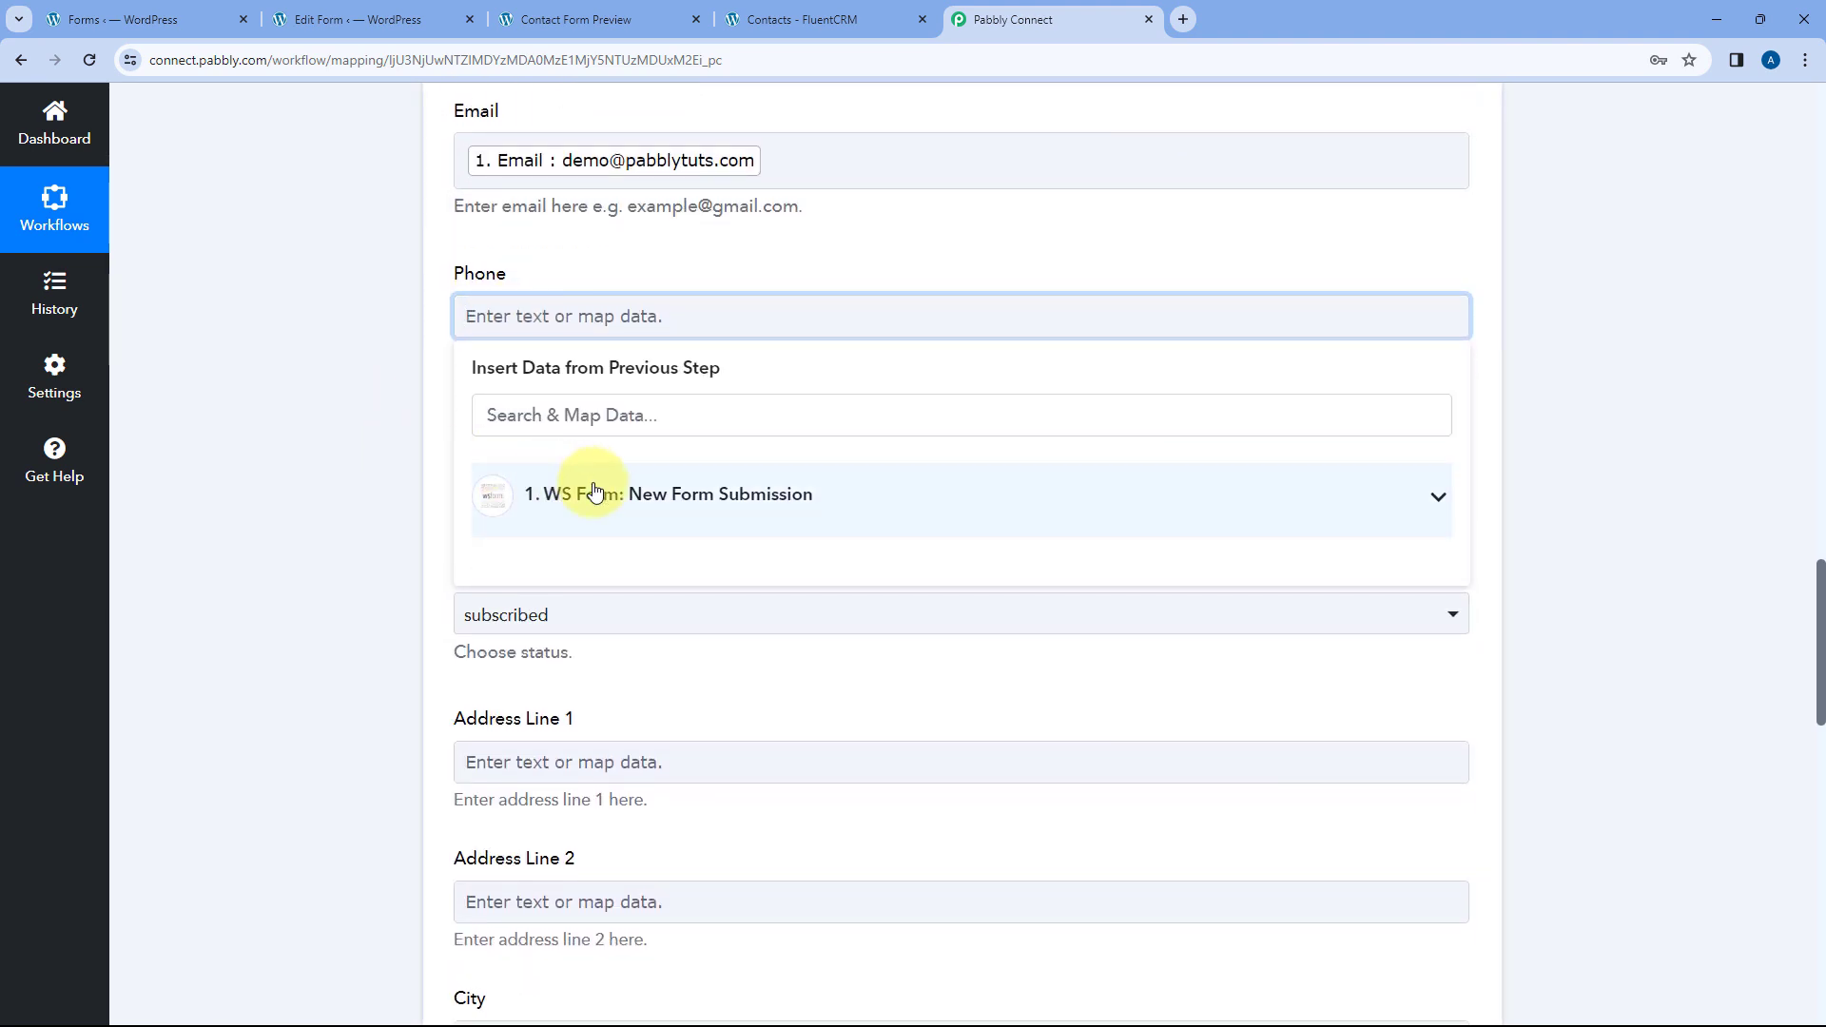
pyautogui.click(591, 493)
pyautogui.click(561, 558)
pyautogui.click(338, 386)
pyautogui.scroll(5, 335, 381)
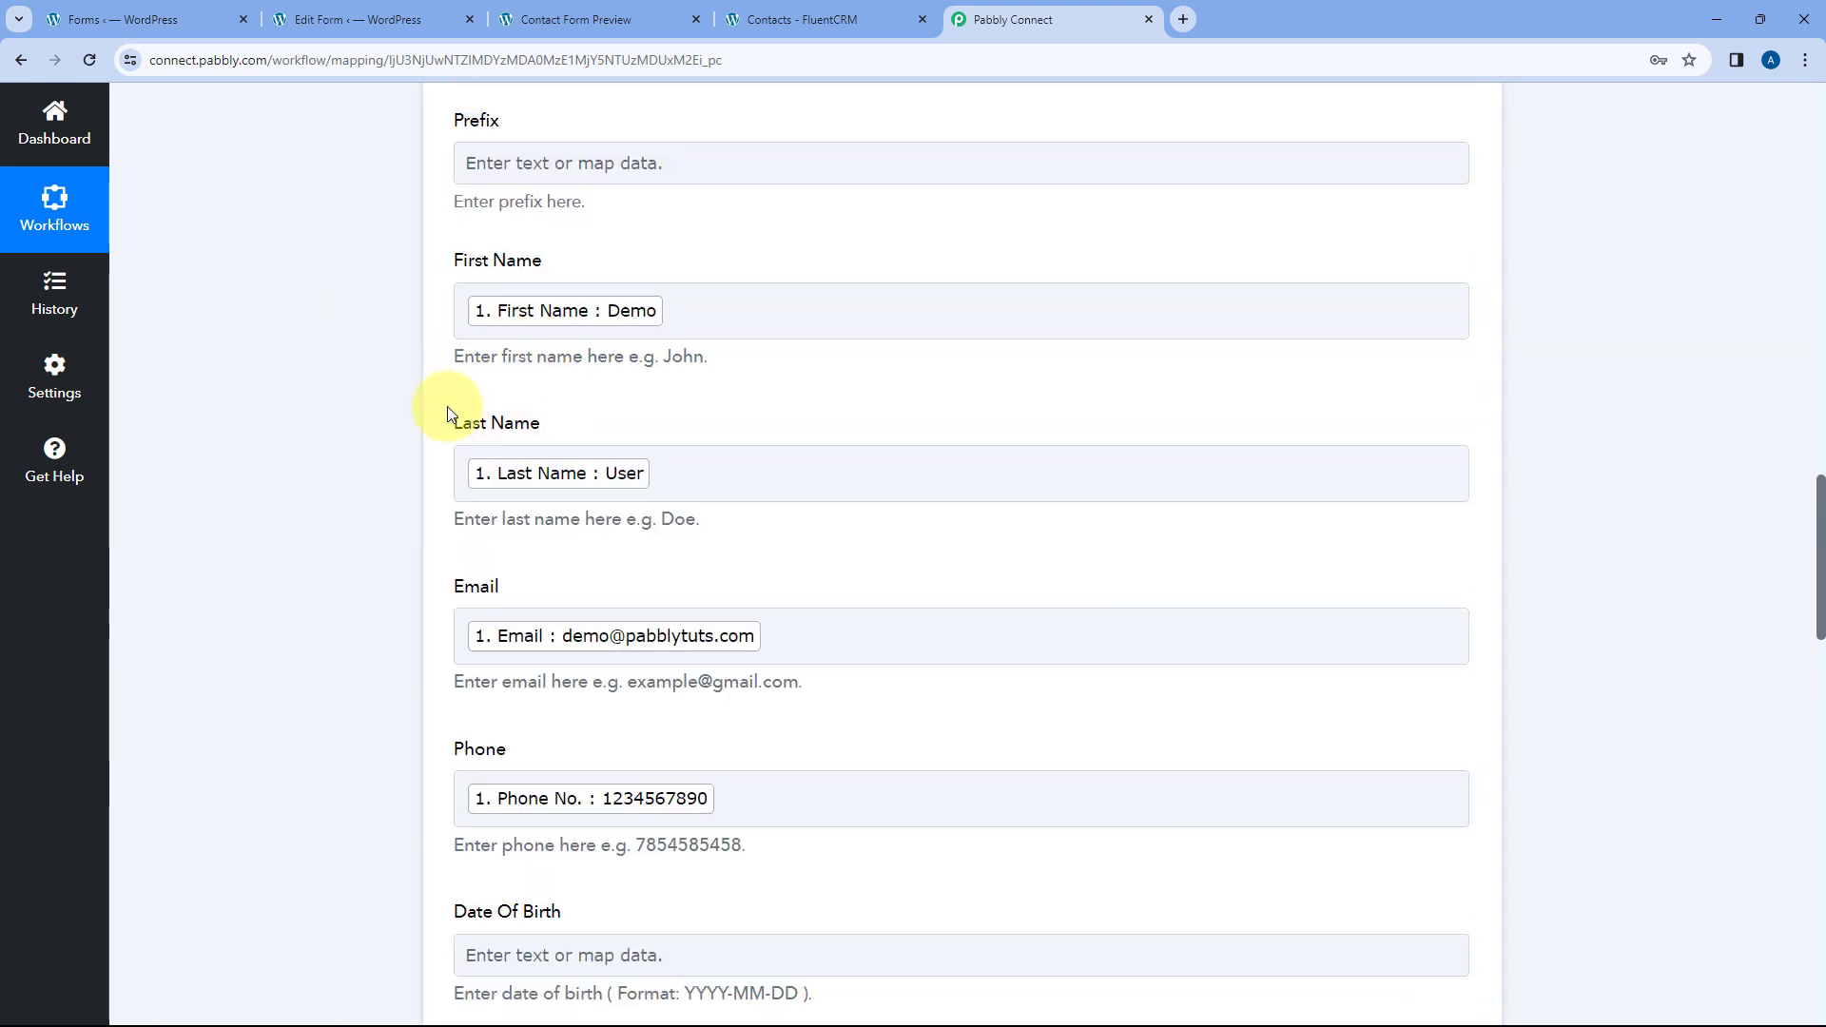
pyautogui.scroll(-1, 369, 546)
pyautogui.scroll(-5, 402, 543)
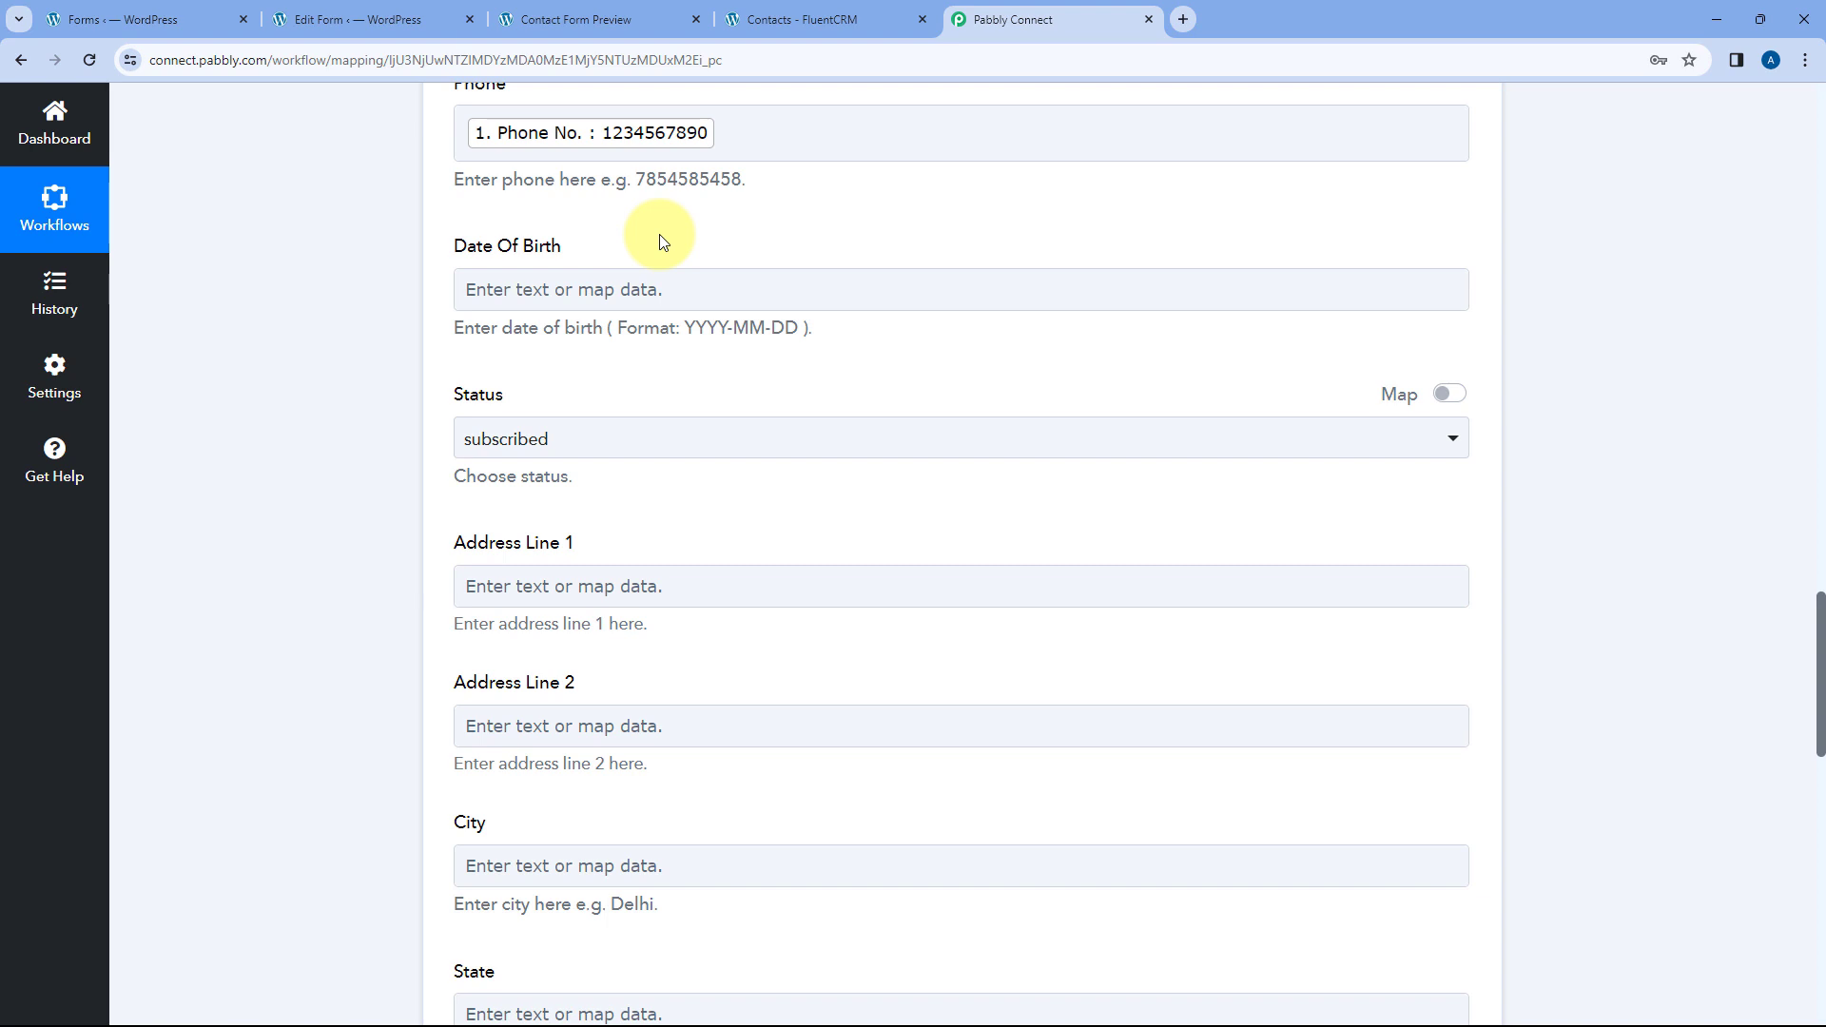
pyautogui.click(630, 307)
pyautogui.scroll(-1, 636, 255)
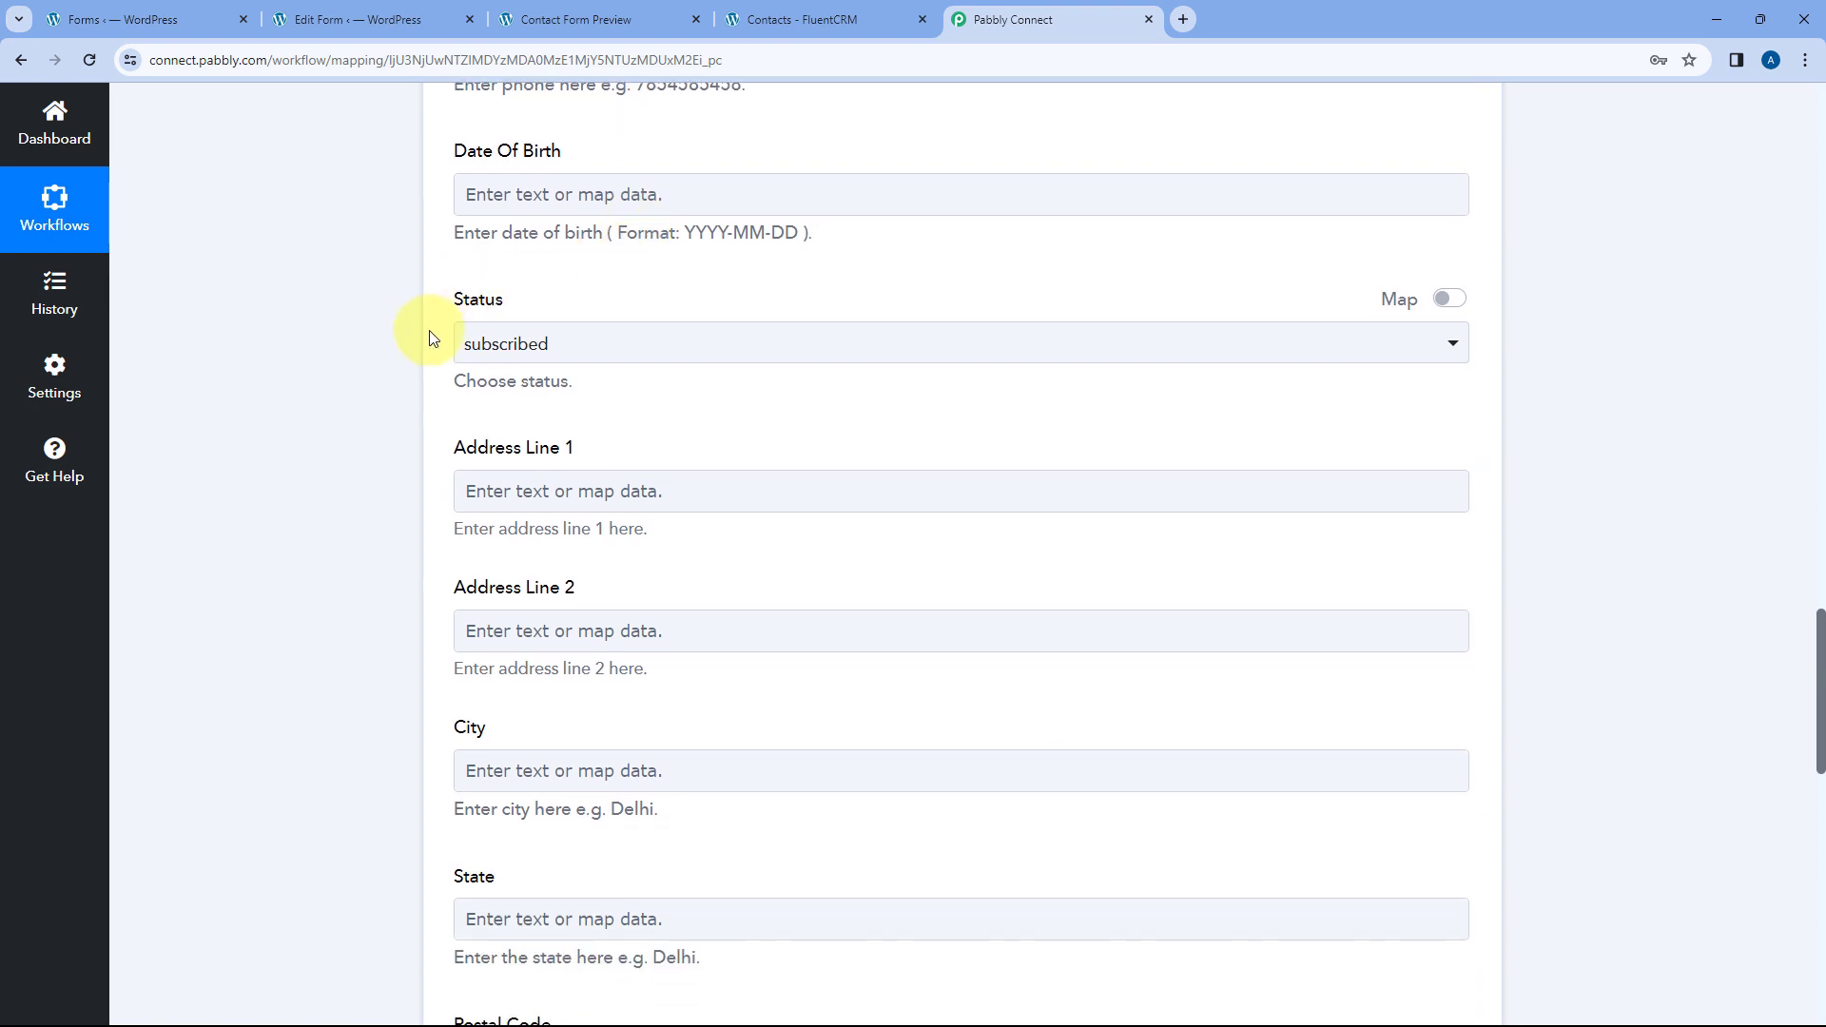
pyautogui.click(636, 343)
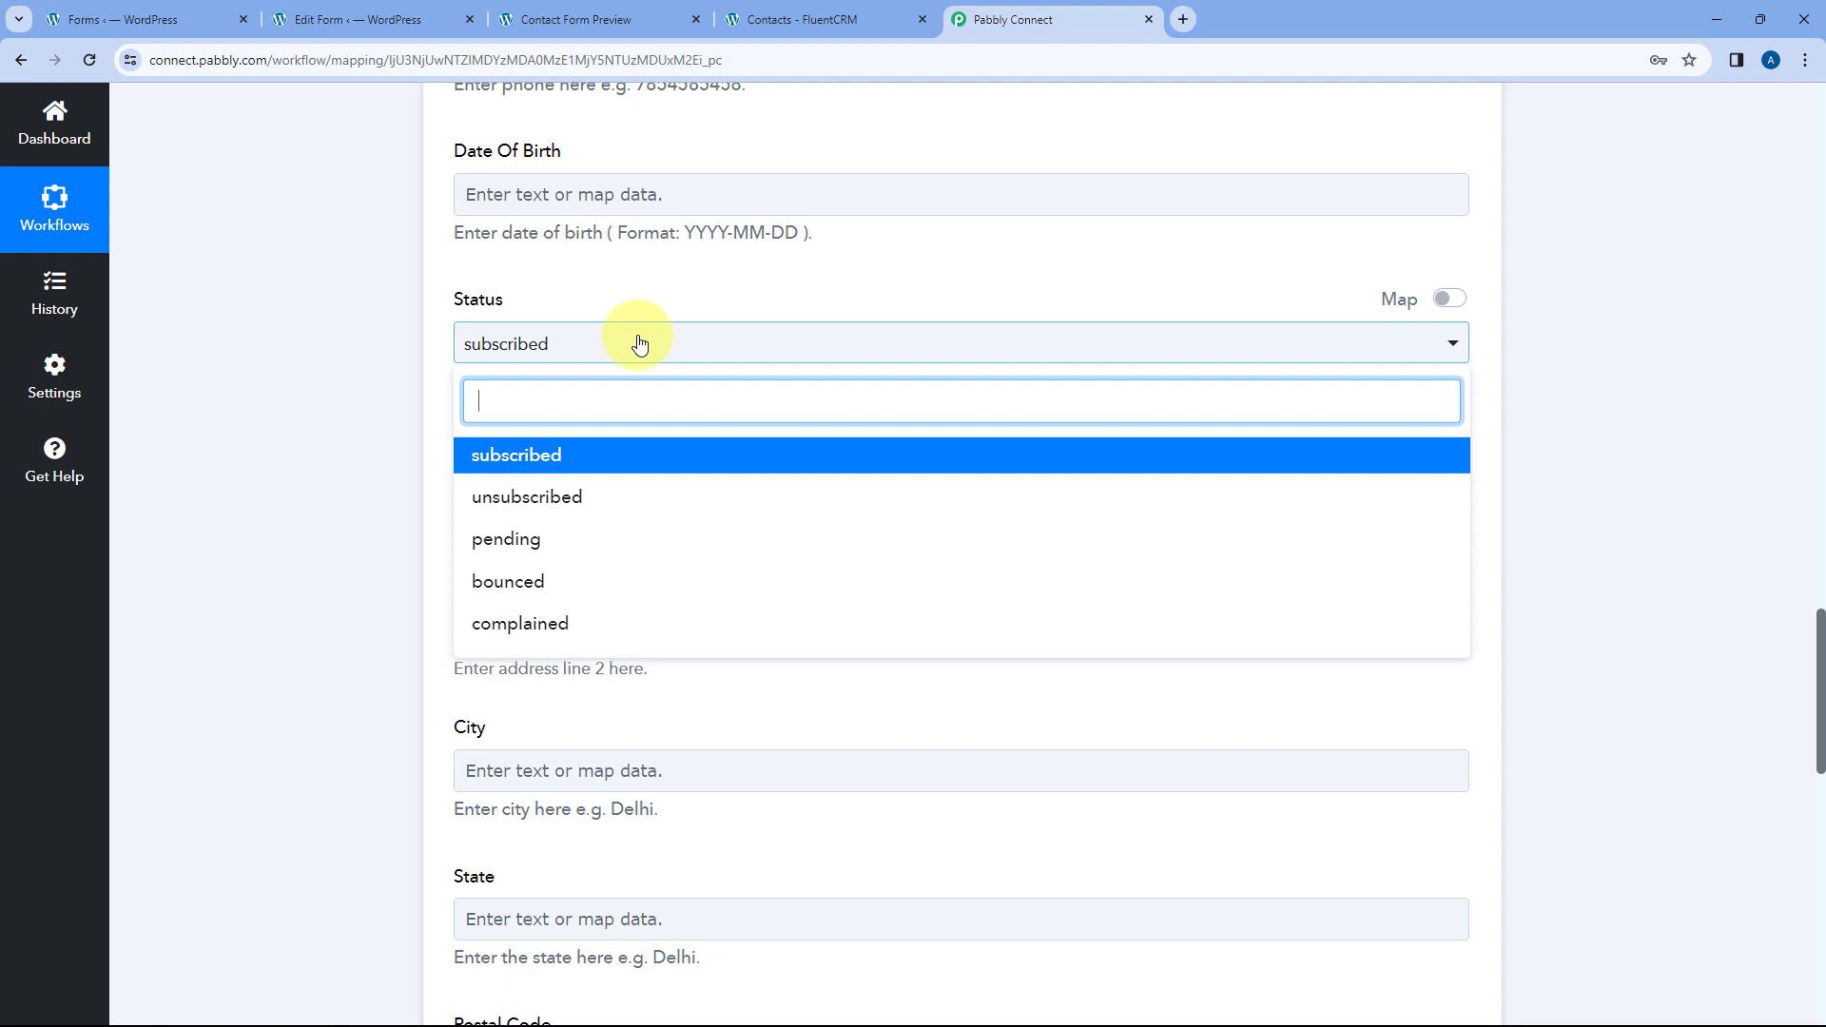
pyautogui.click(550, 458)
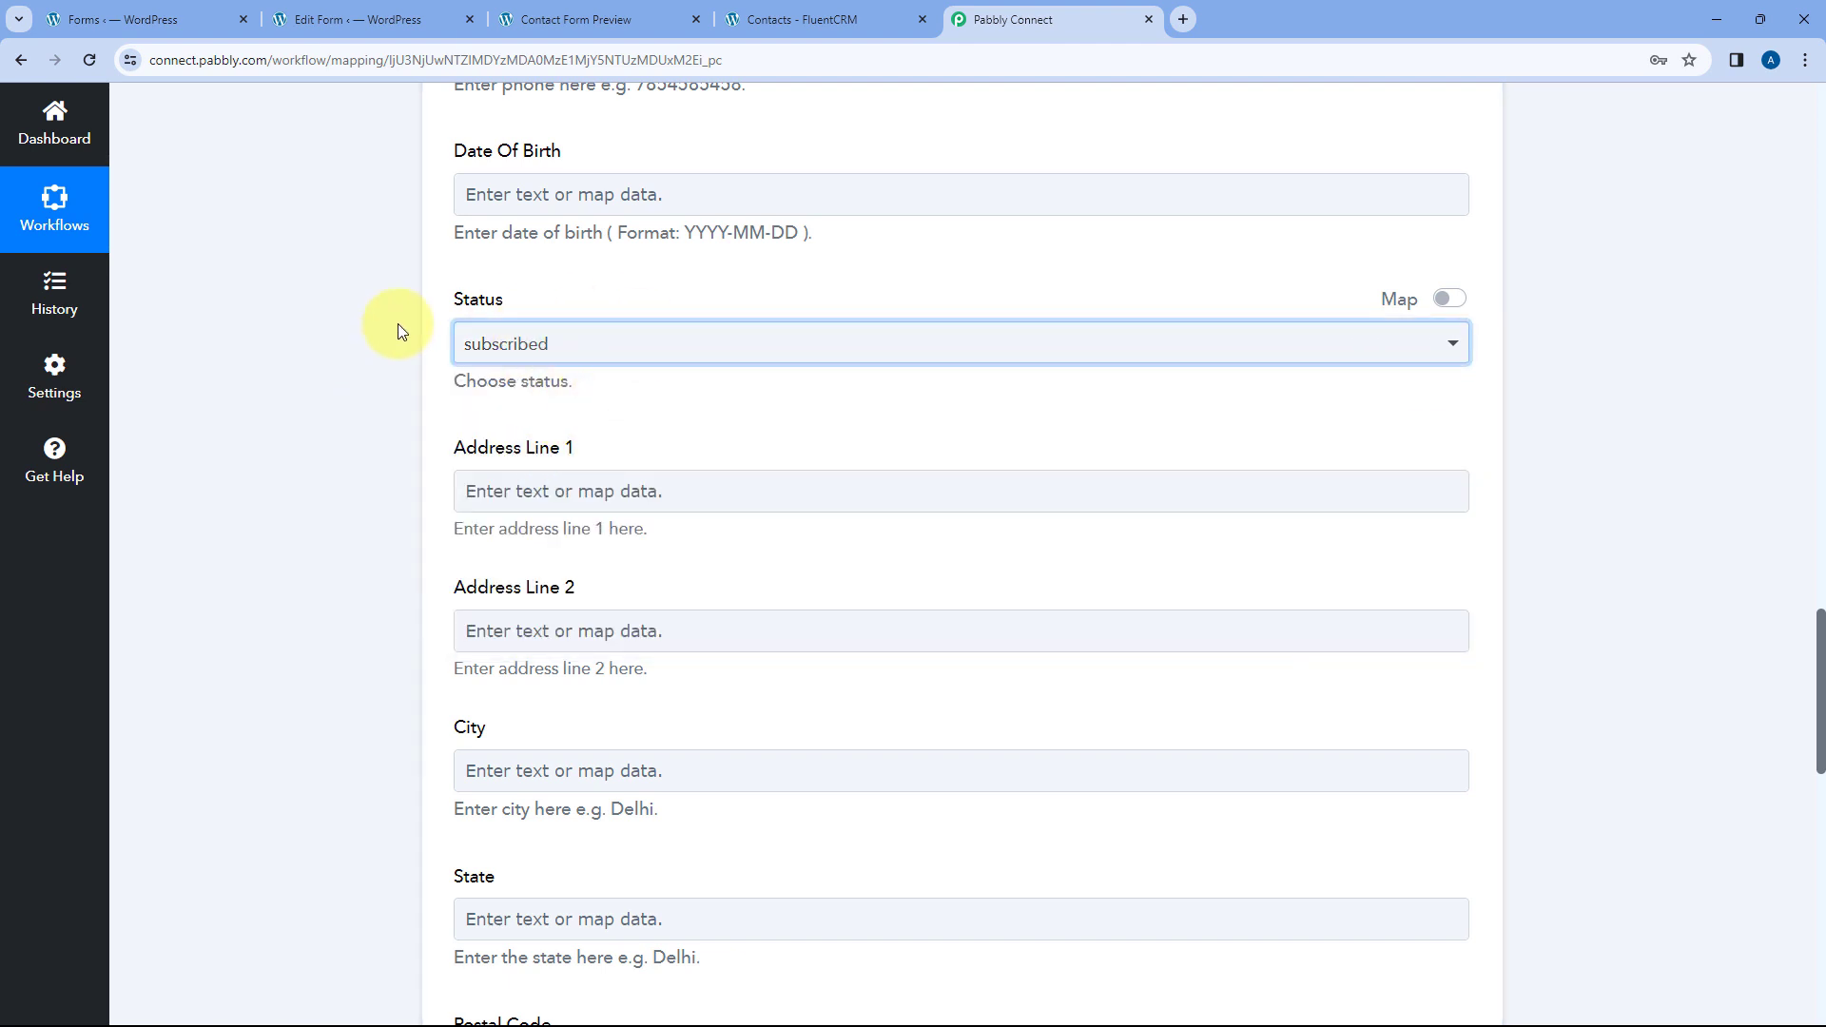
pyautogui.scroll(1, 582, 365)
pyautogui.scroll(-3, 594, 286)
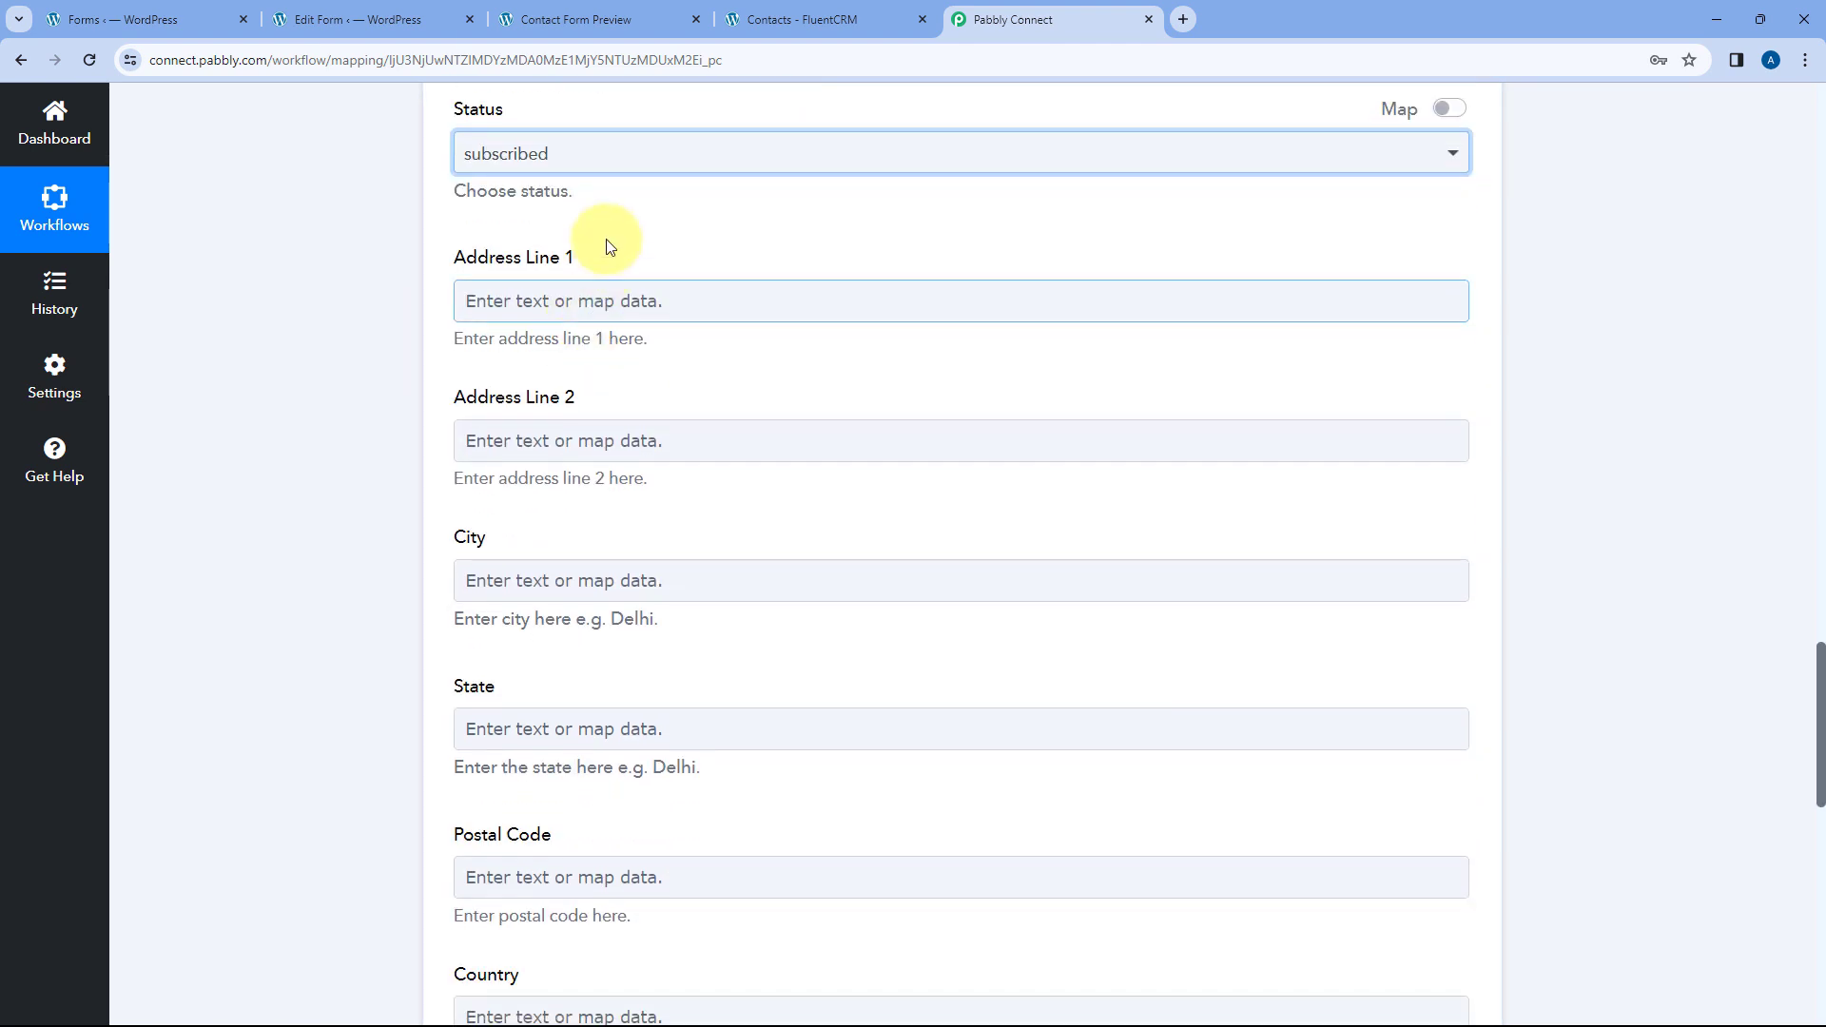
pyautogui.scroll(-2, 418, 395)
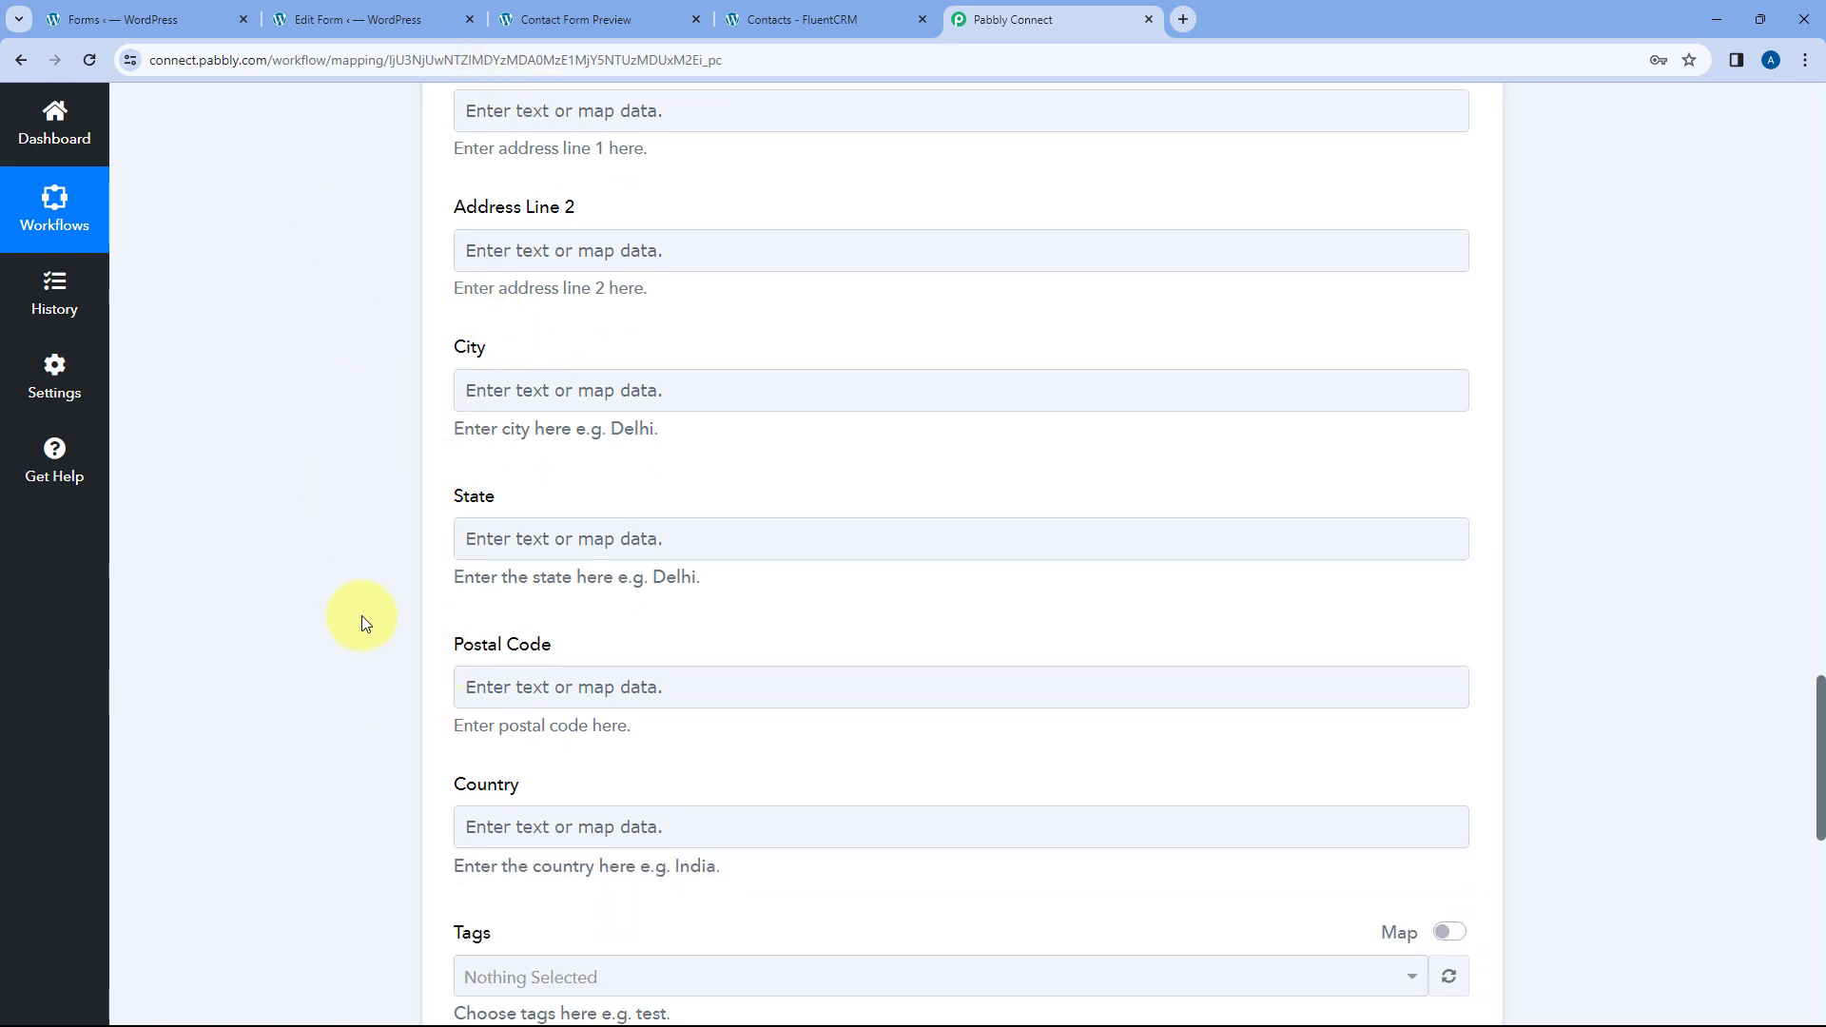
pyautogui.scroll(-2, 380, 571)
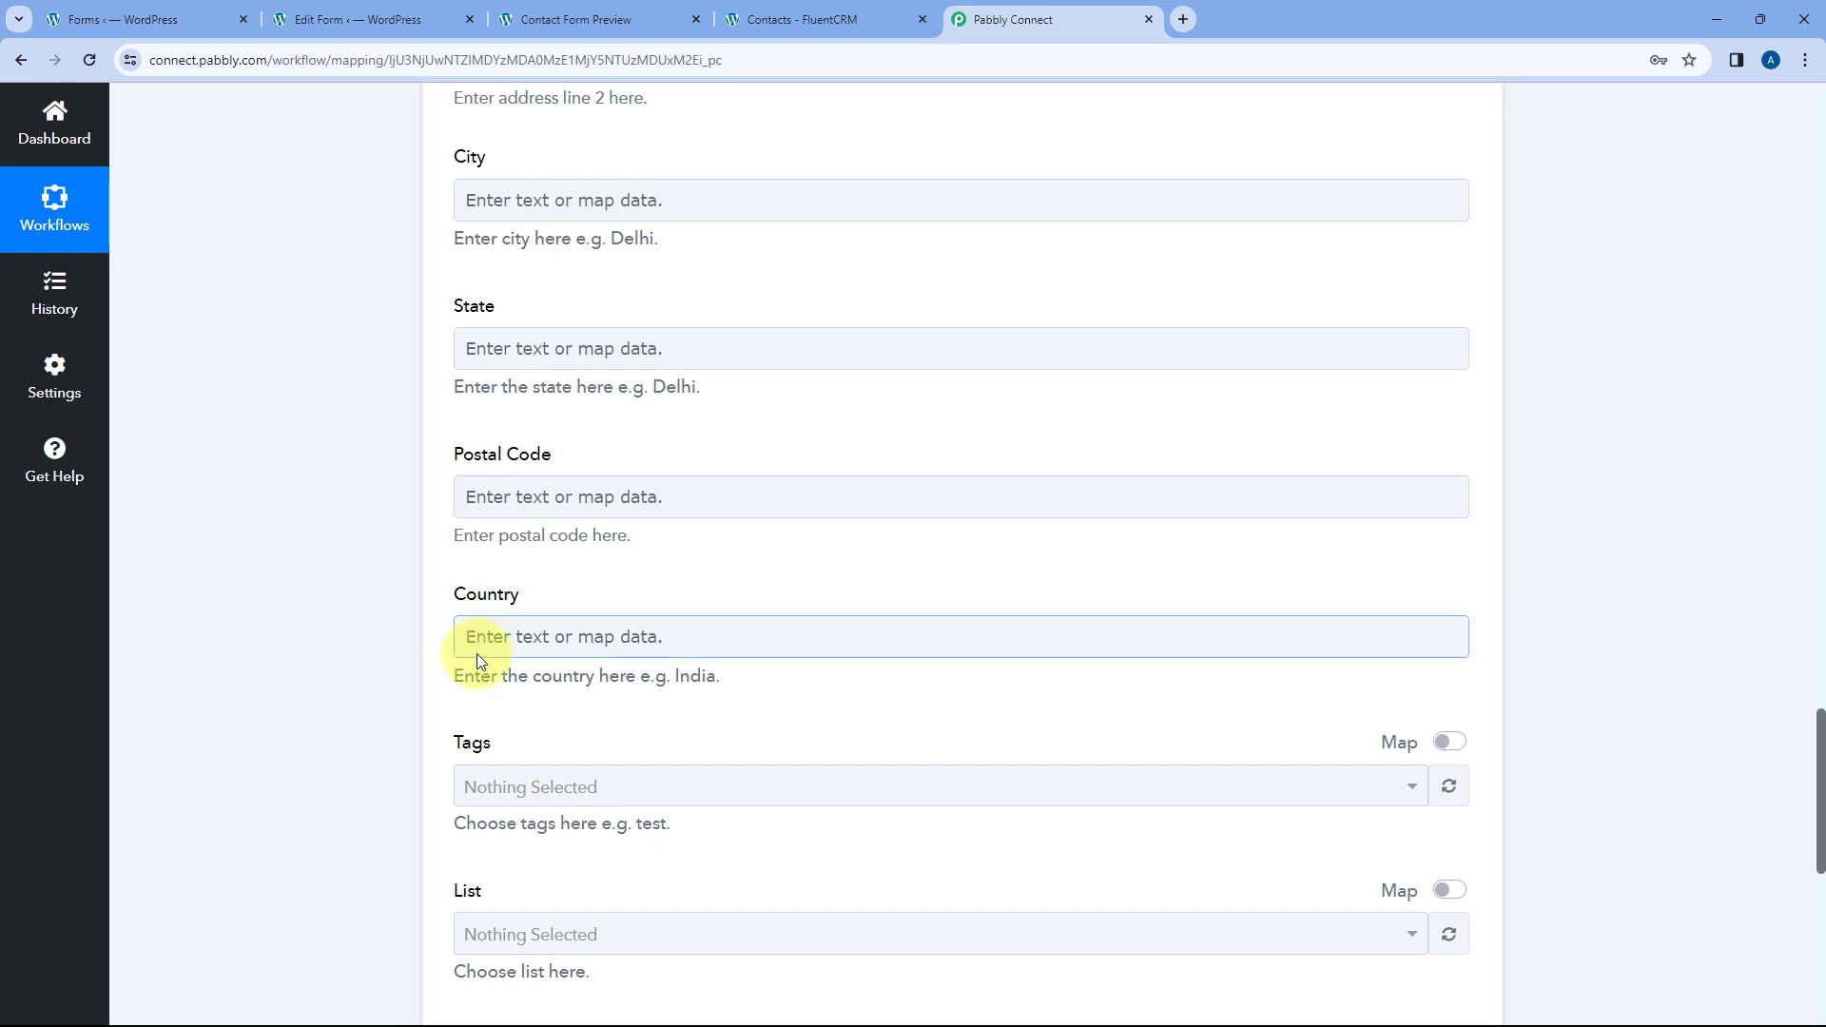
pyautogui.scroll(5, 682, 304)
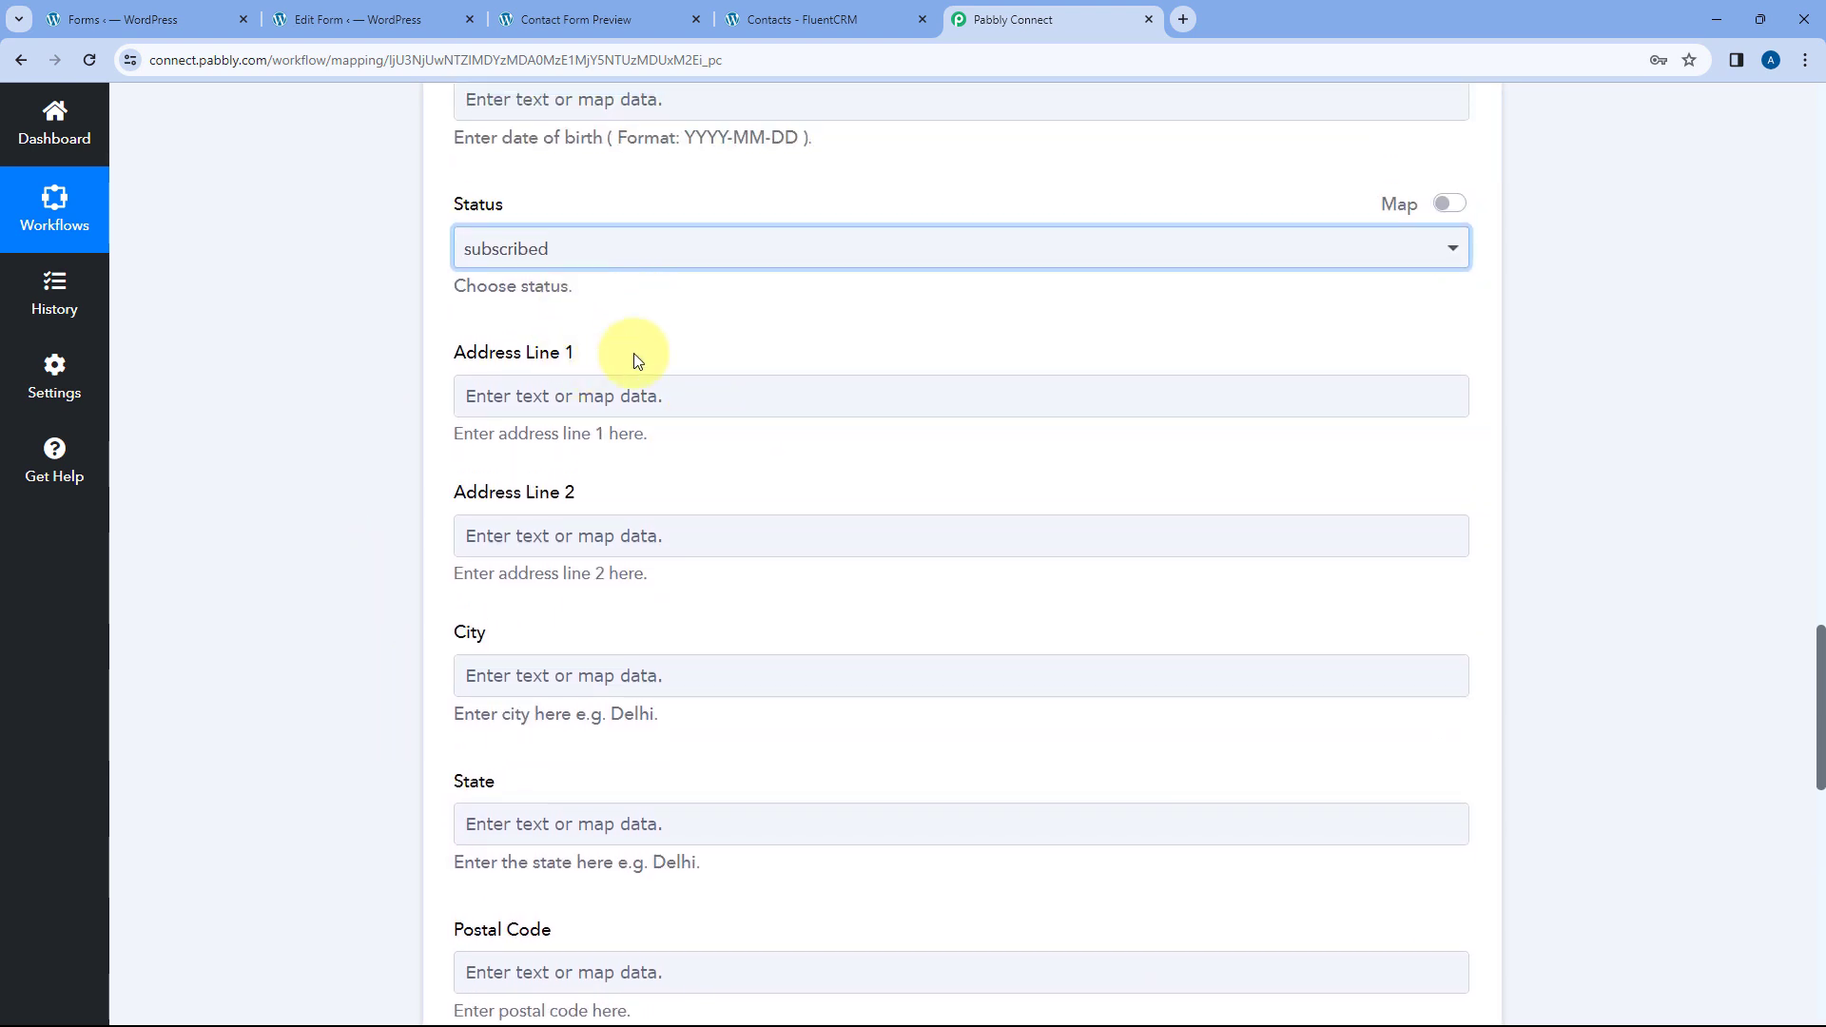
pyautogui.click(588, 288)
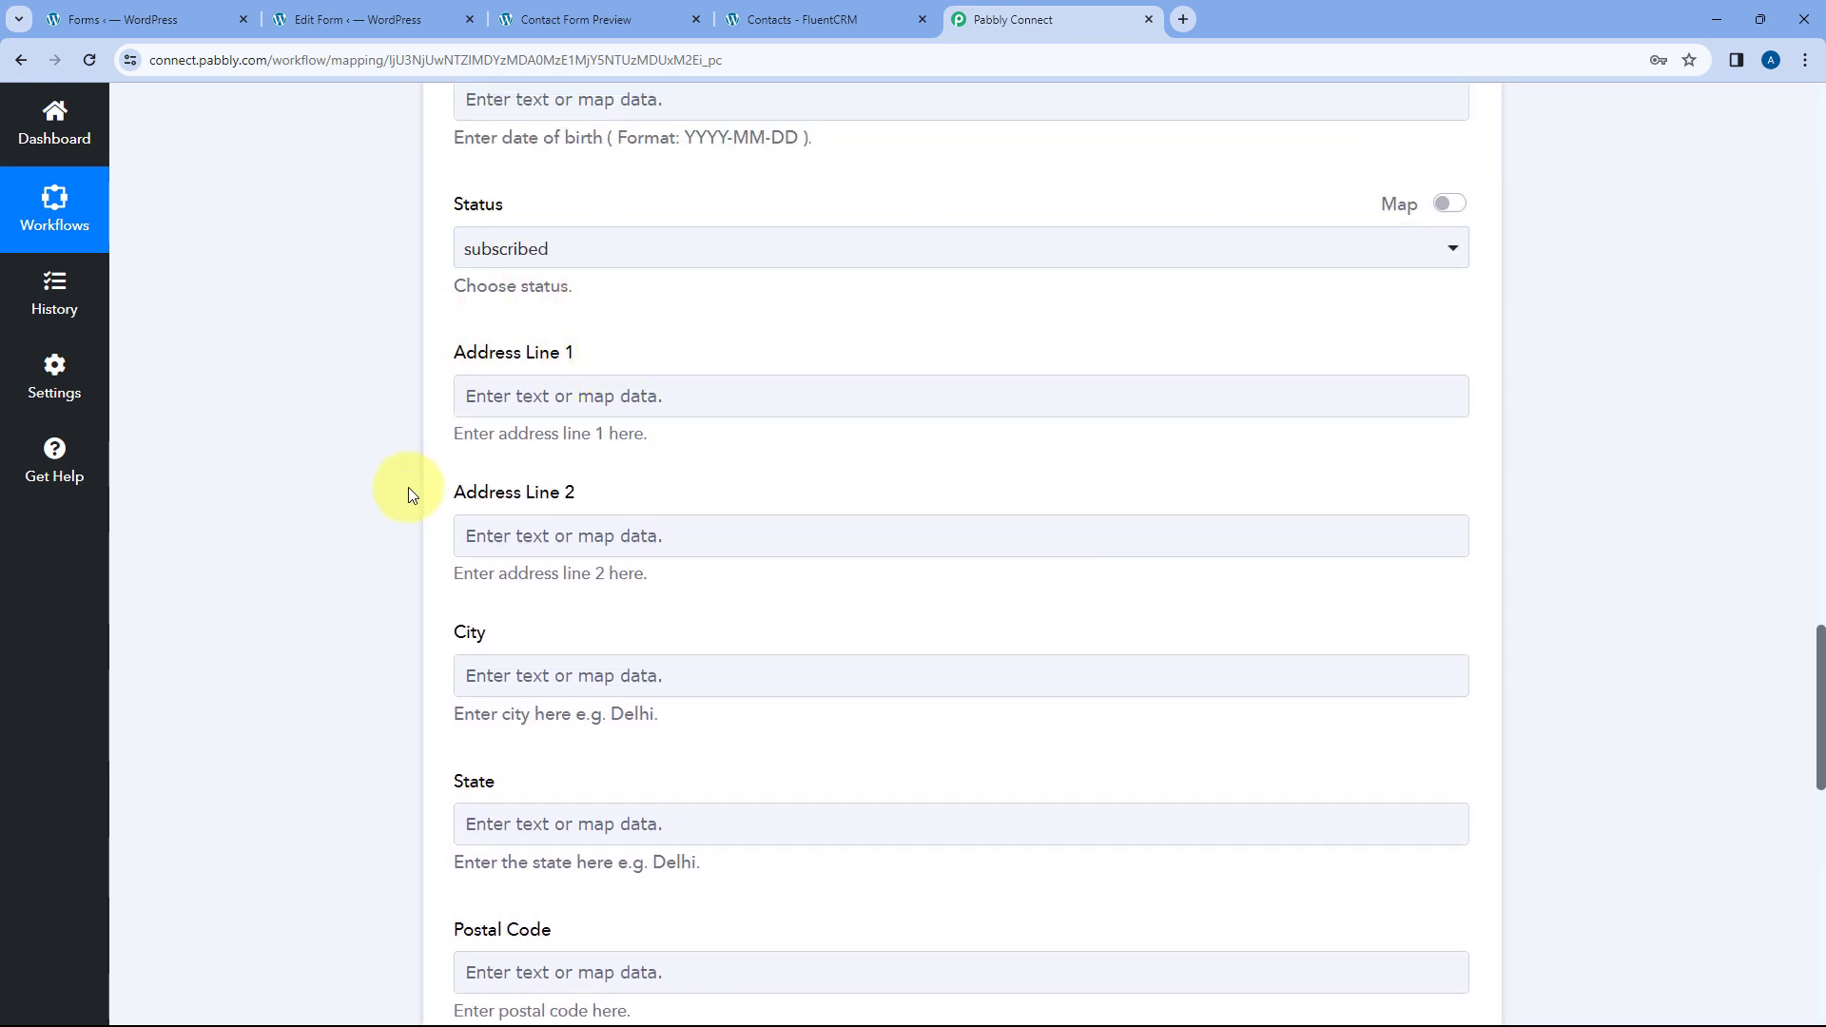
pyautogui.scroll(-5, 363, 525)
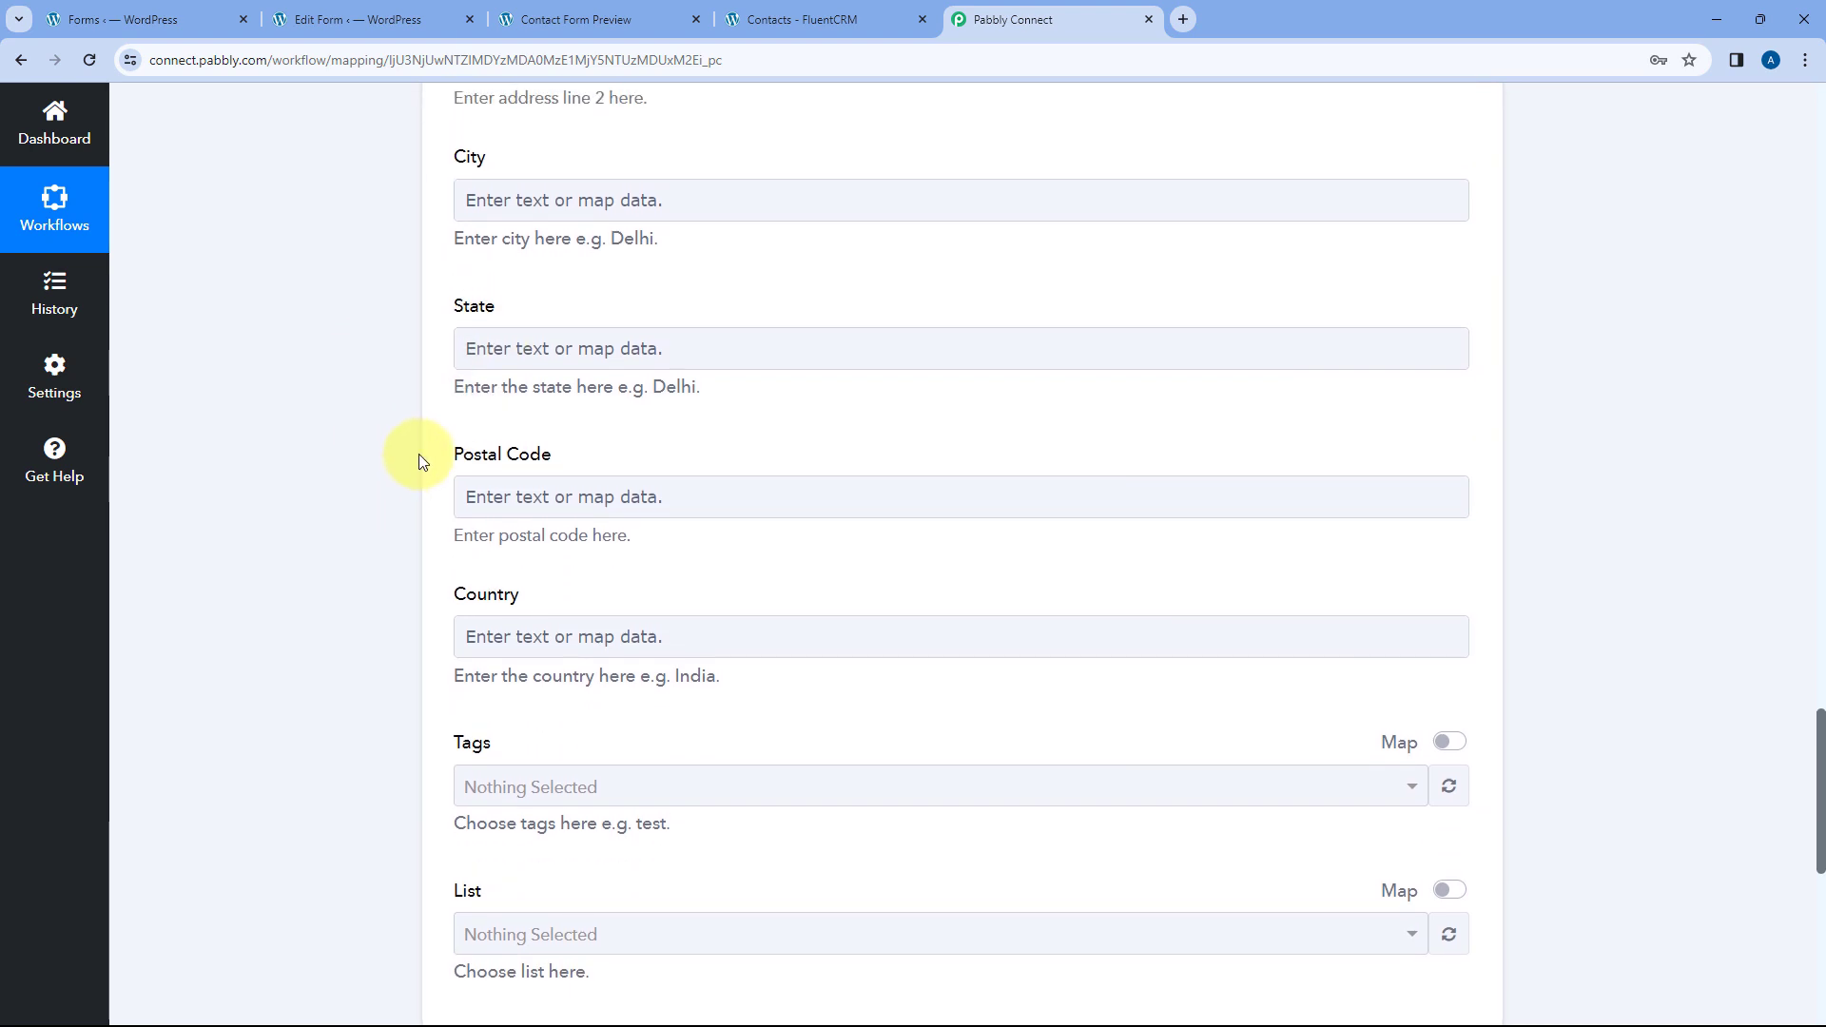
pyautogui.scroll(-3, 419, 458)
pyautogui.scroll(-3, 407, 459)
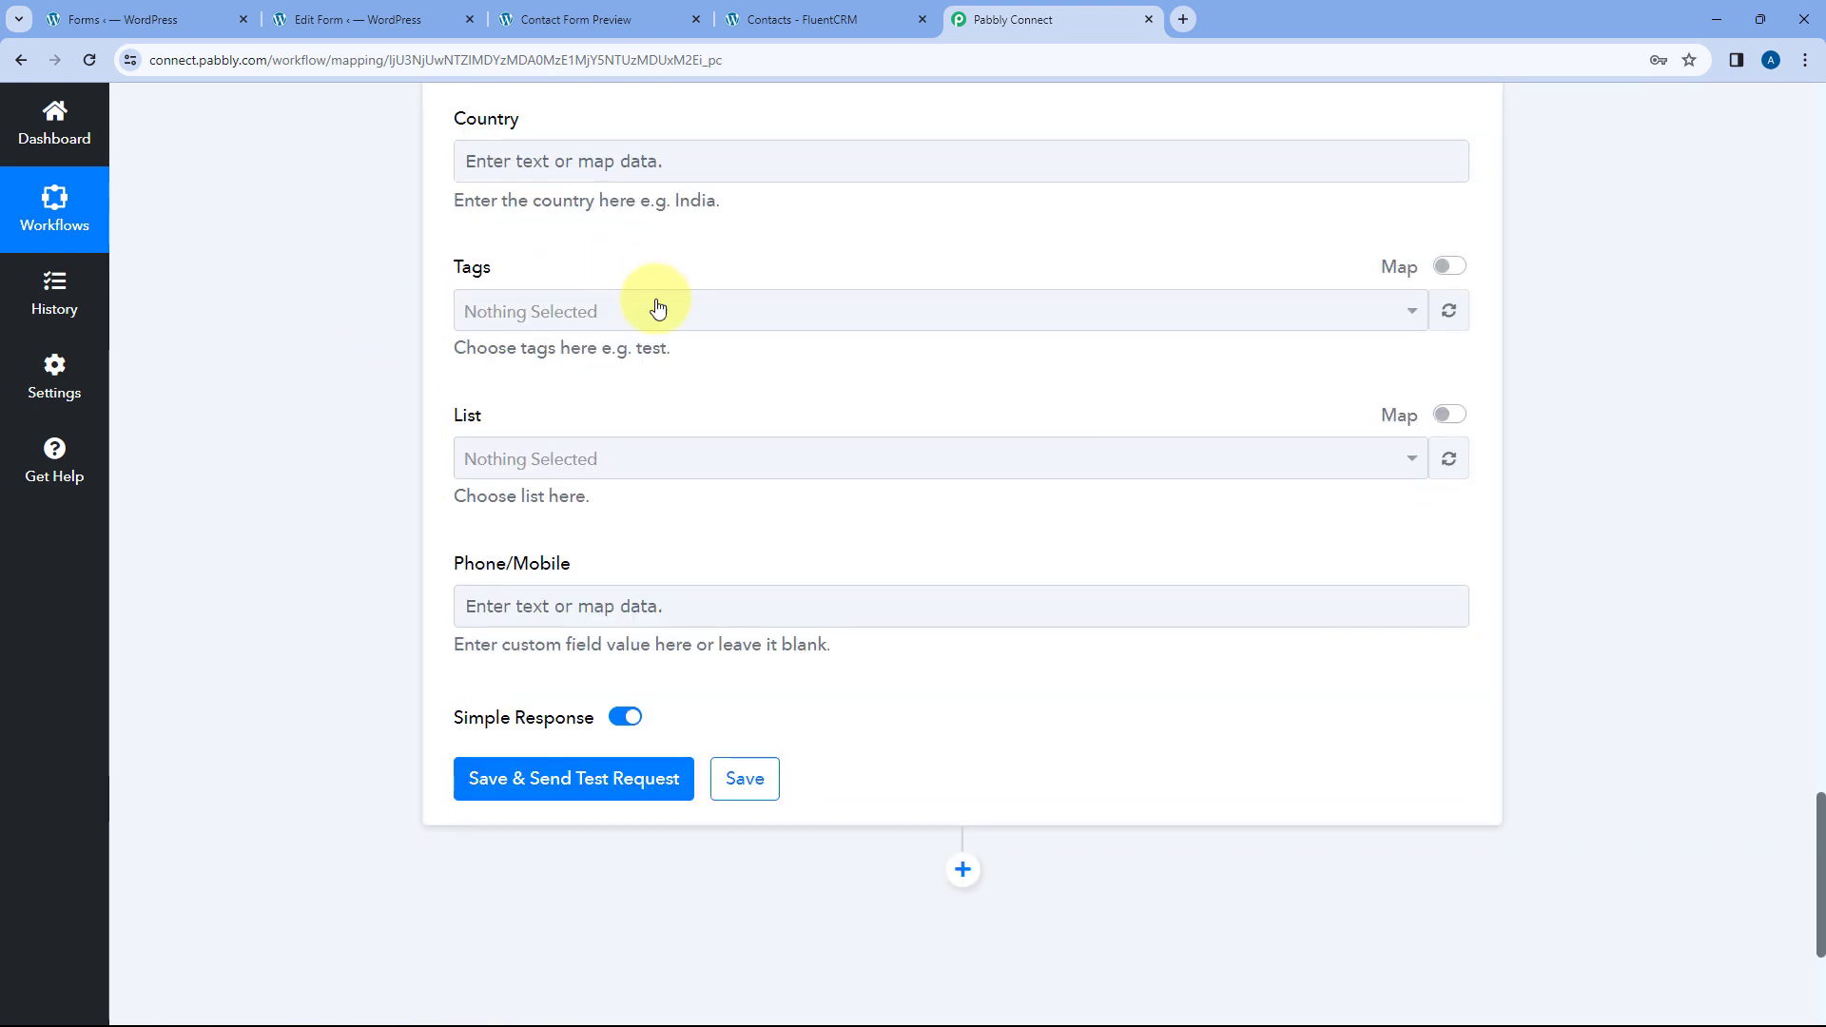
# - Set Tags to Testing only, briefly adding and then removing the Pabb tag
pyautogui.click(735, 311)
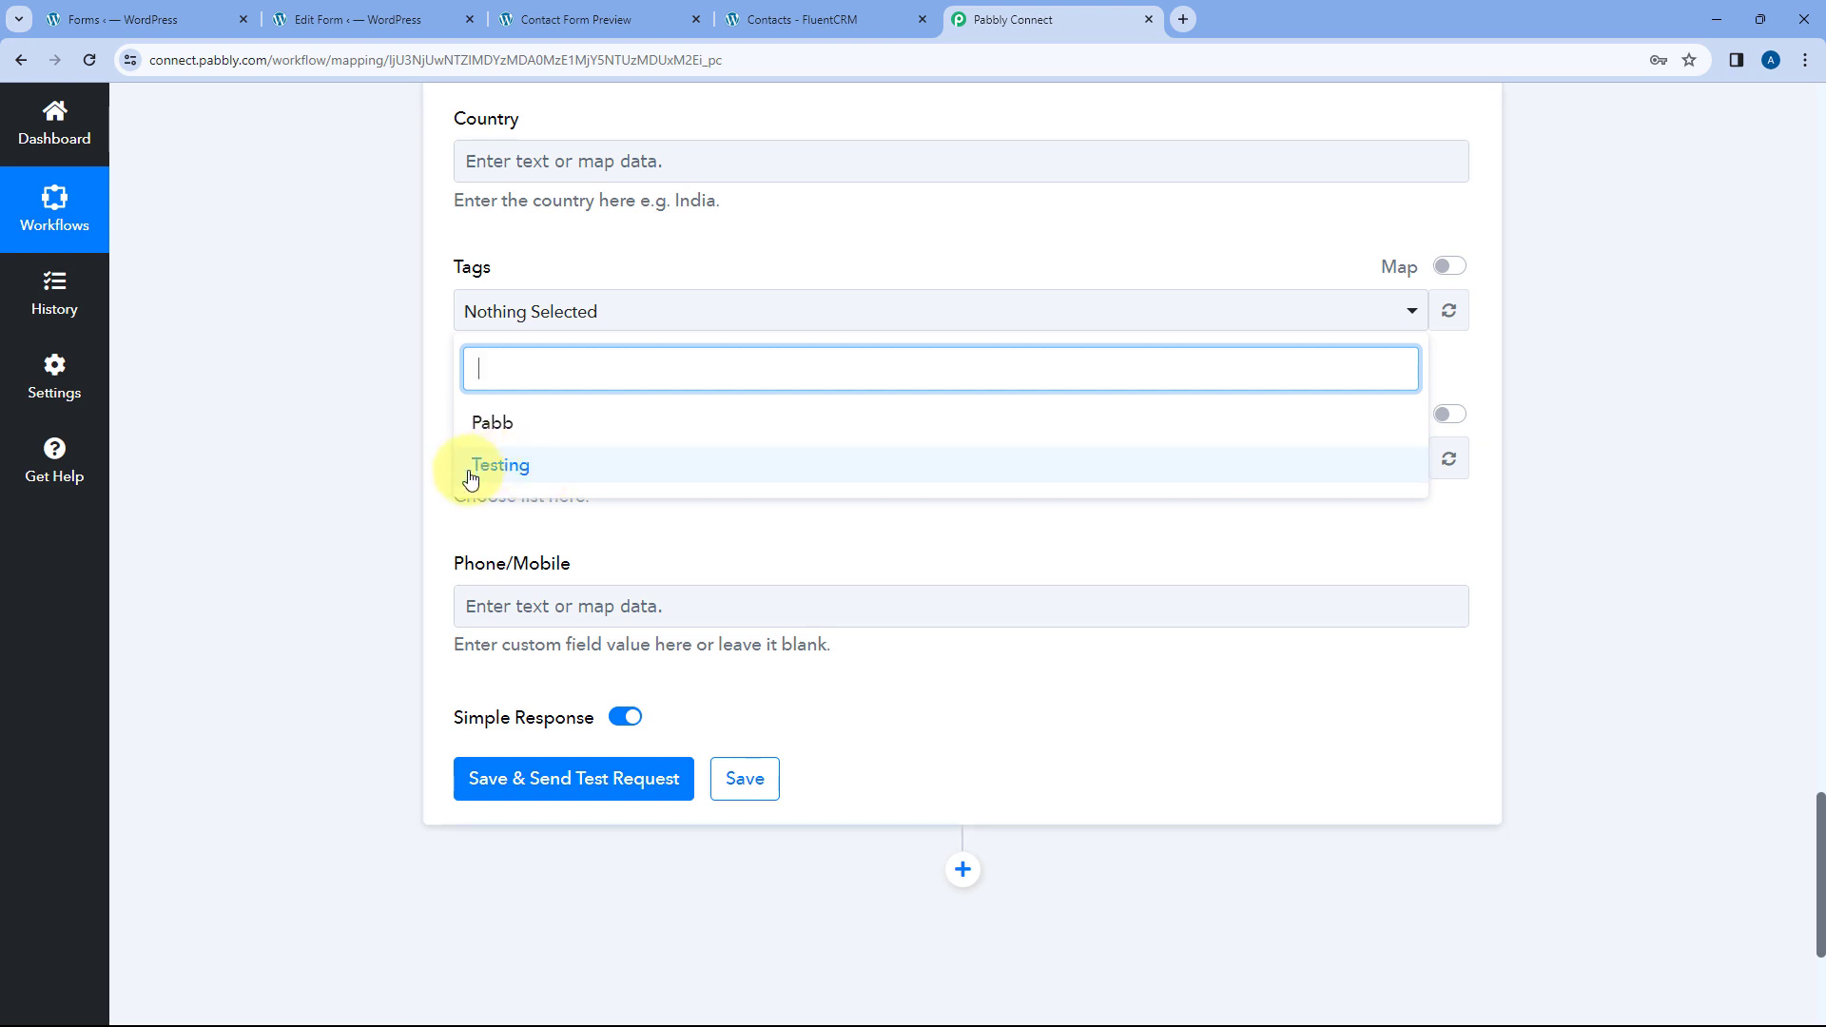
pyautogui.click(538, 472)
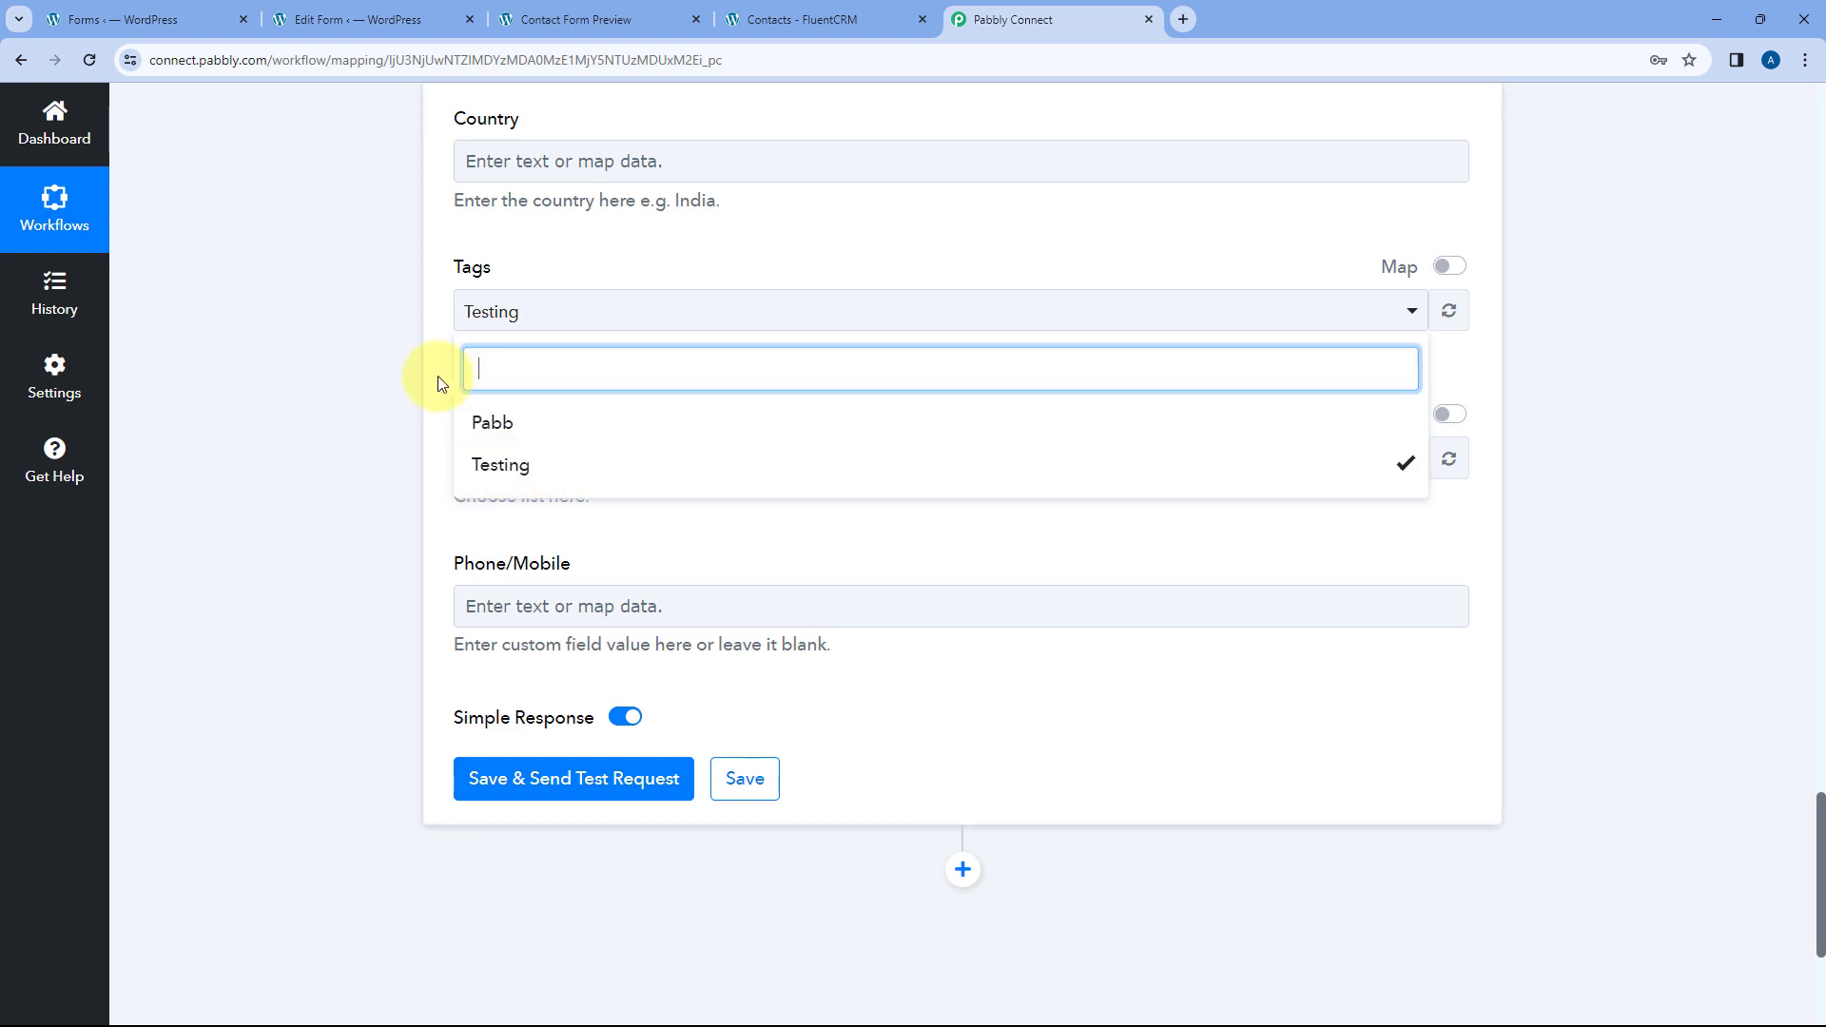
pyautogui.click(428, 366)
pyautogui.click(566, 314)
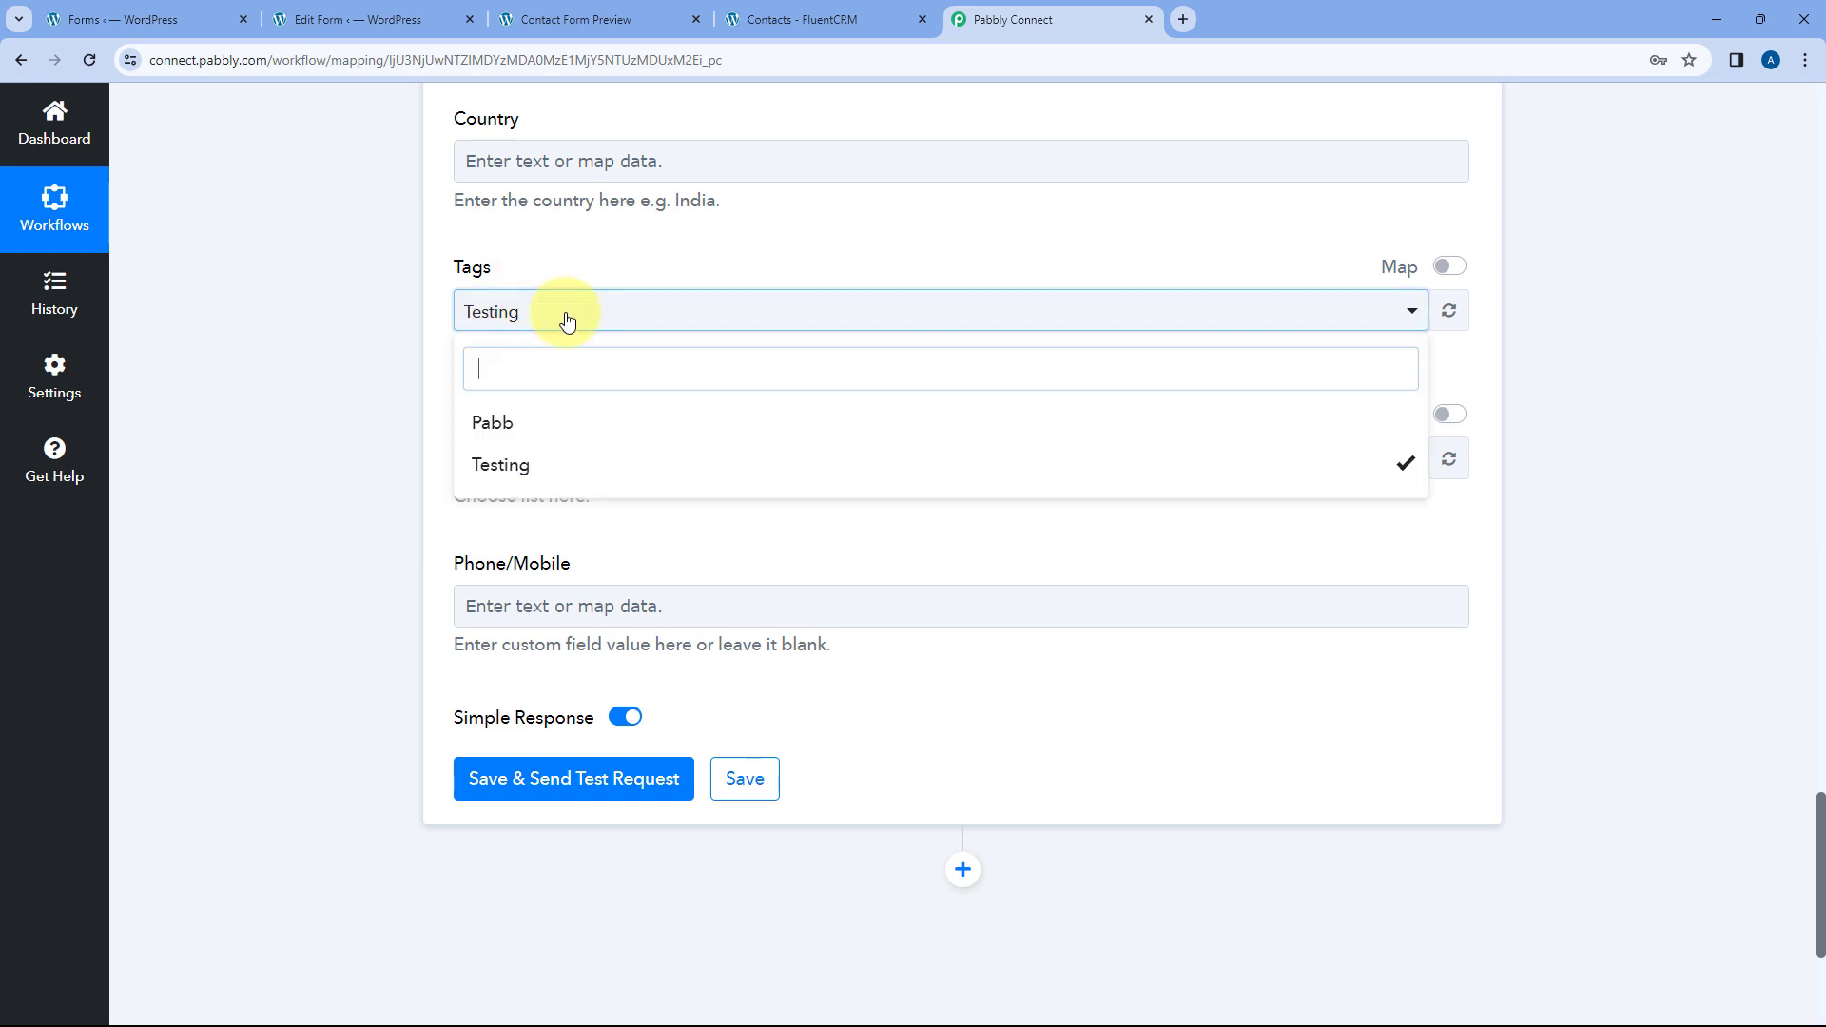
pyautogui.click(569, 423)
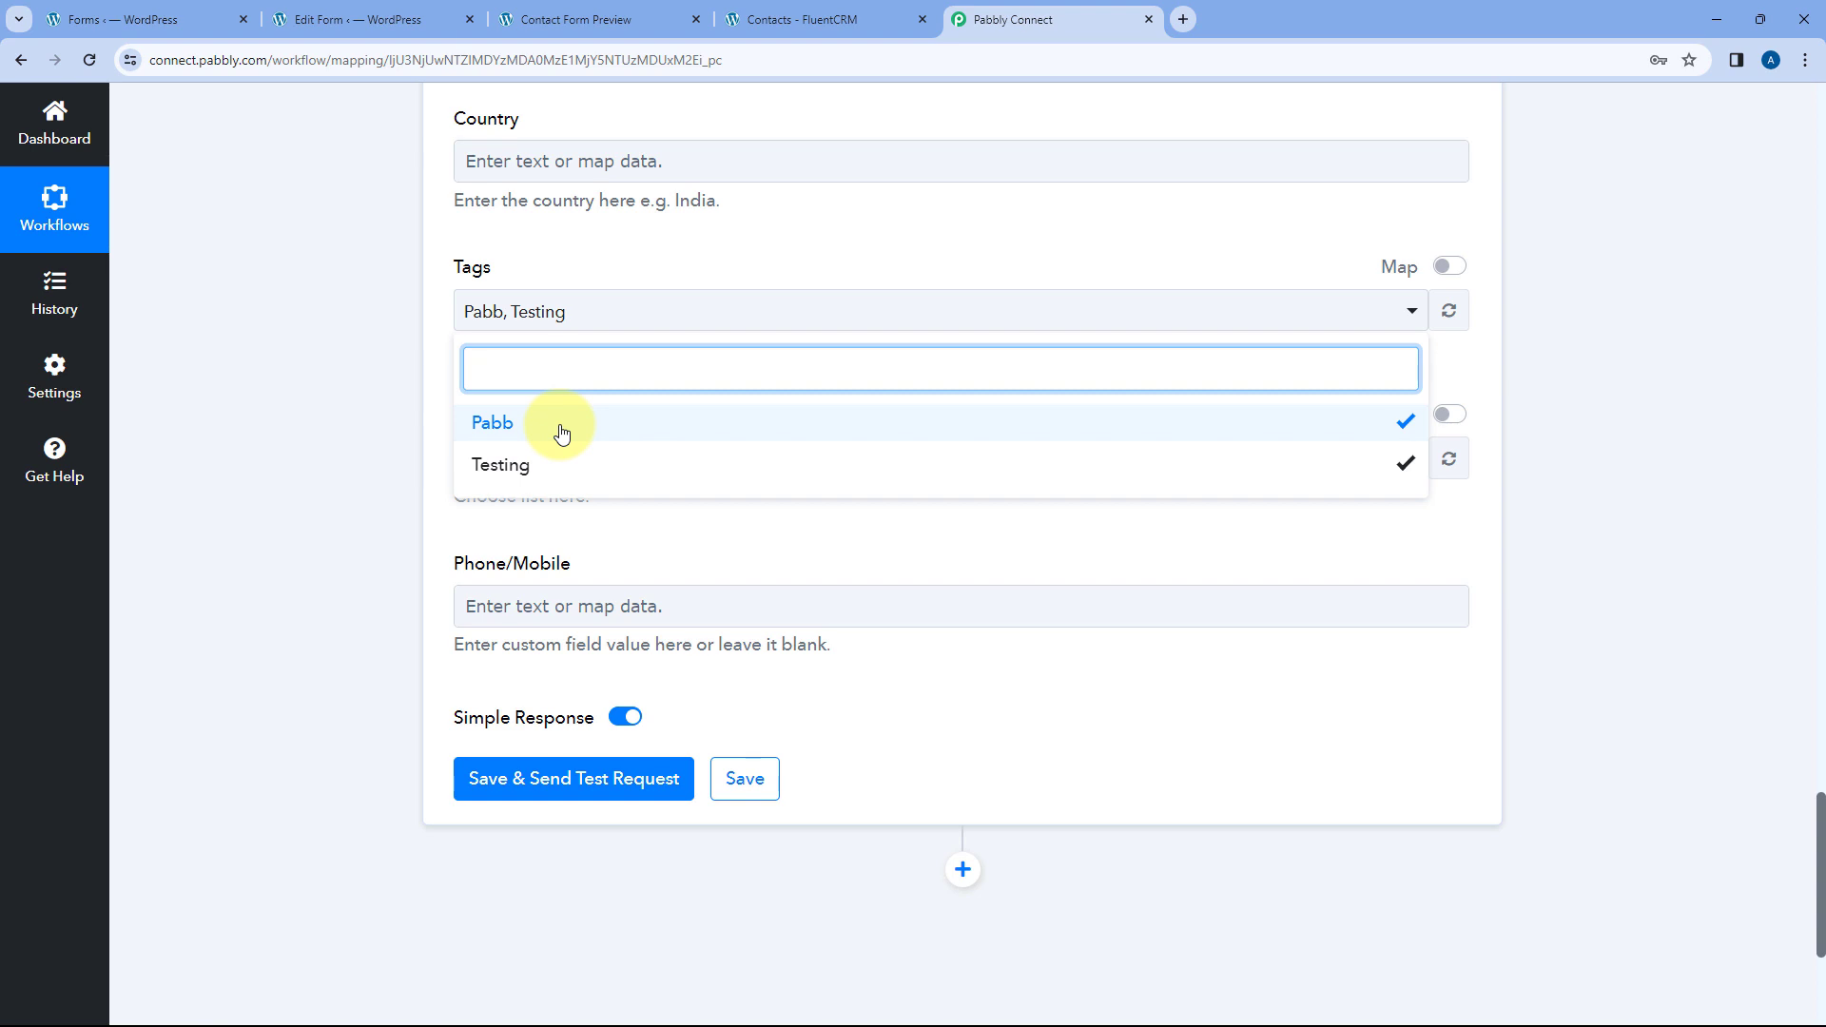
pyautogui.click(561, 425)
pyautogui.click(531, 233)
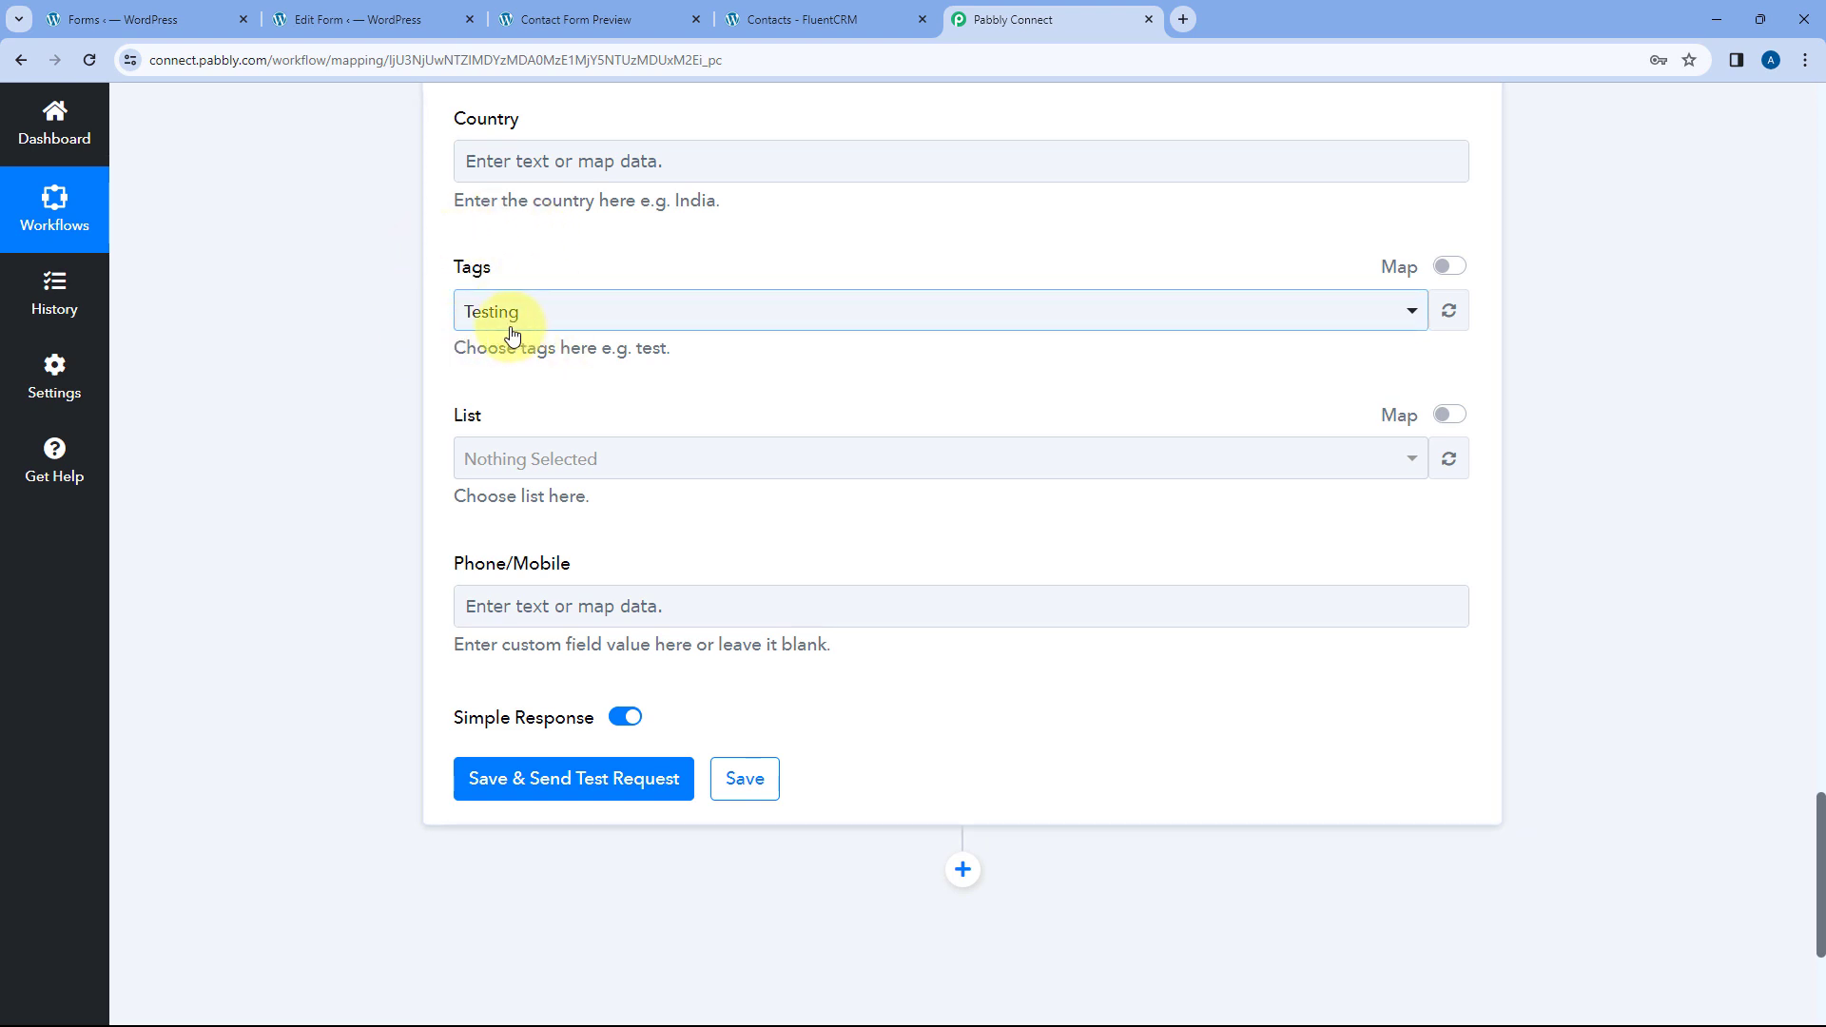
pyautogui.click(584, 460)
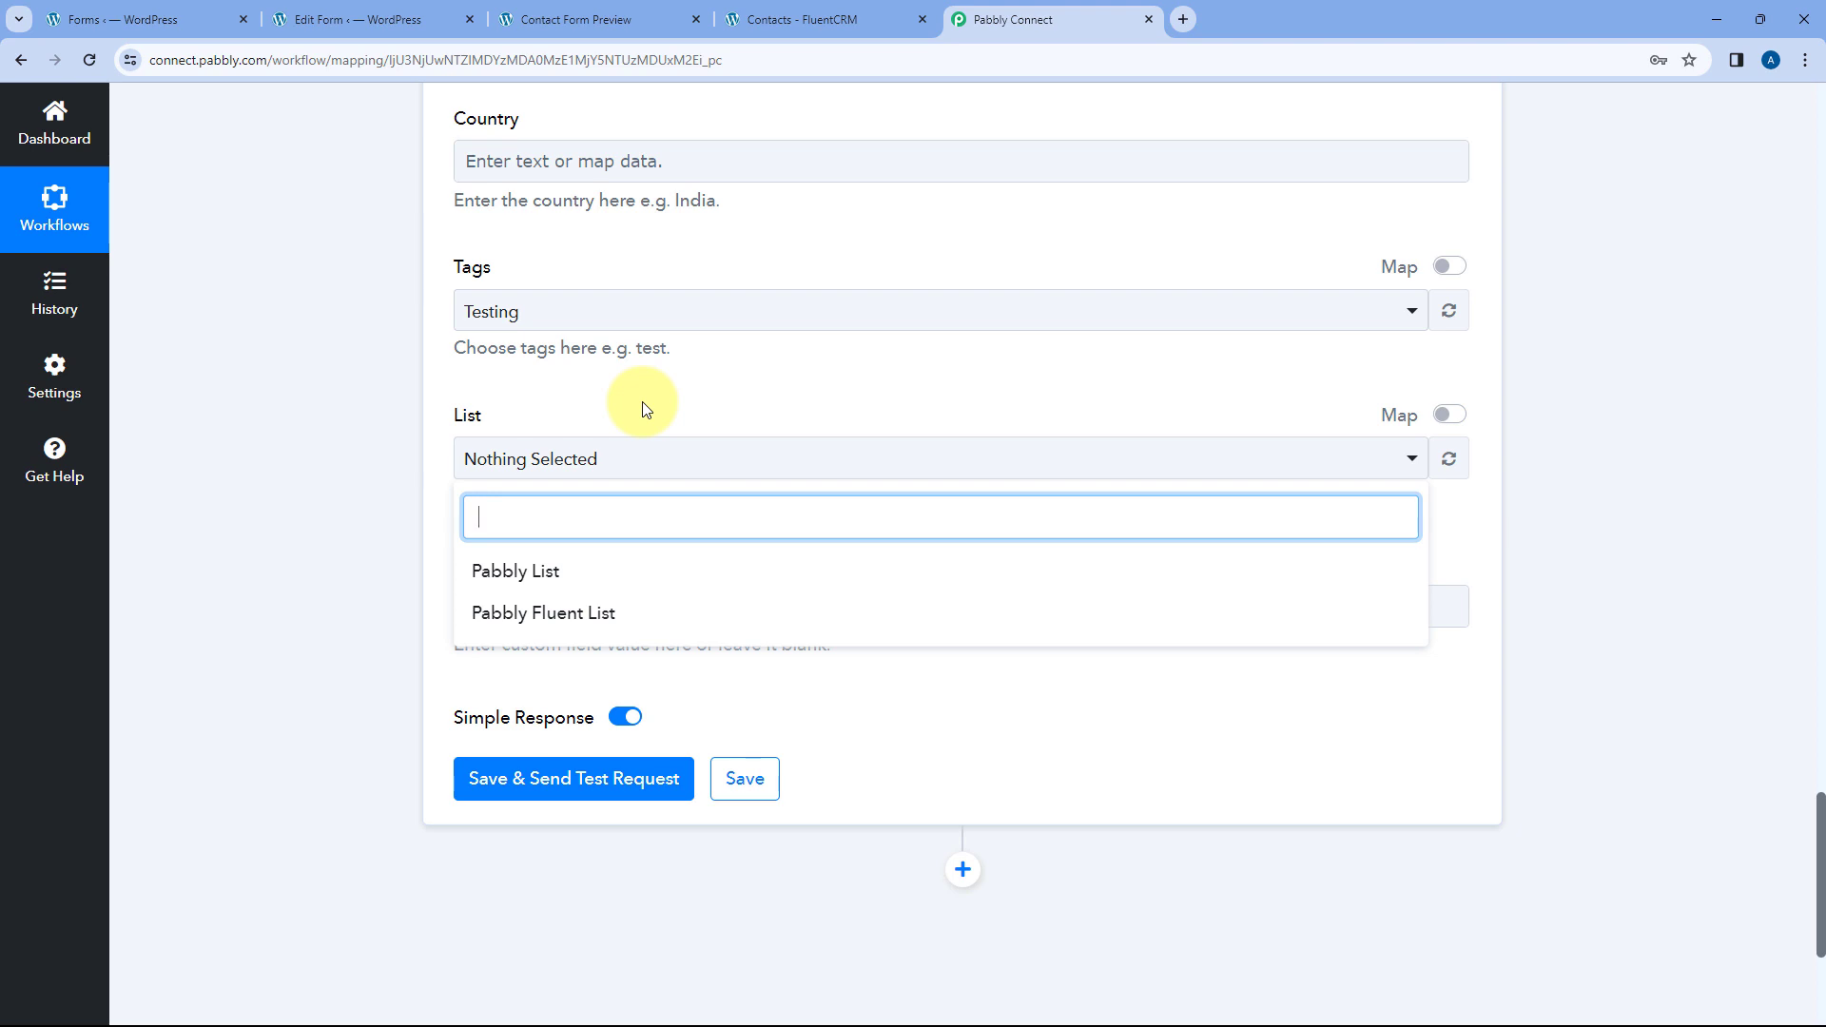
# - Choose Pabbly List for new contacts and save the action with a test request
pyautogui.click(530, 583)
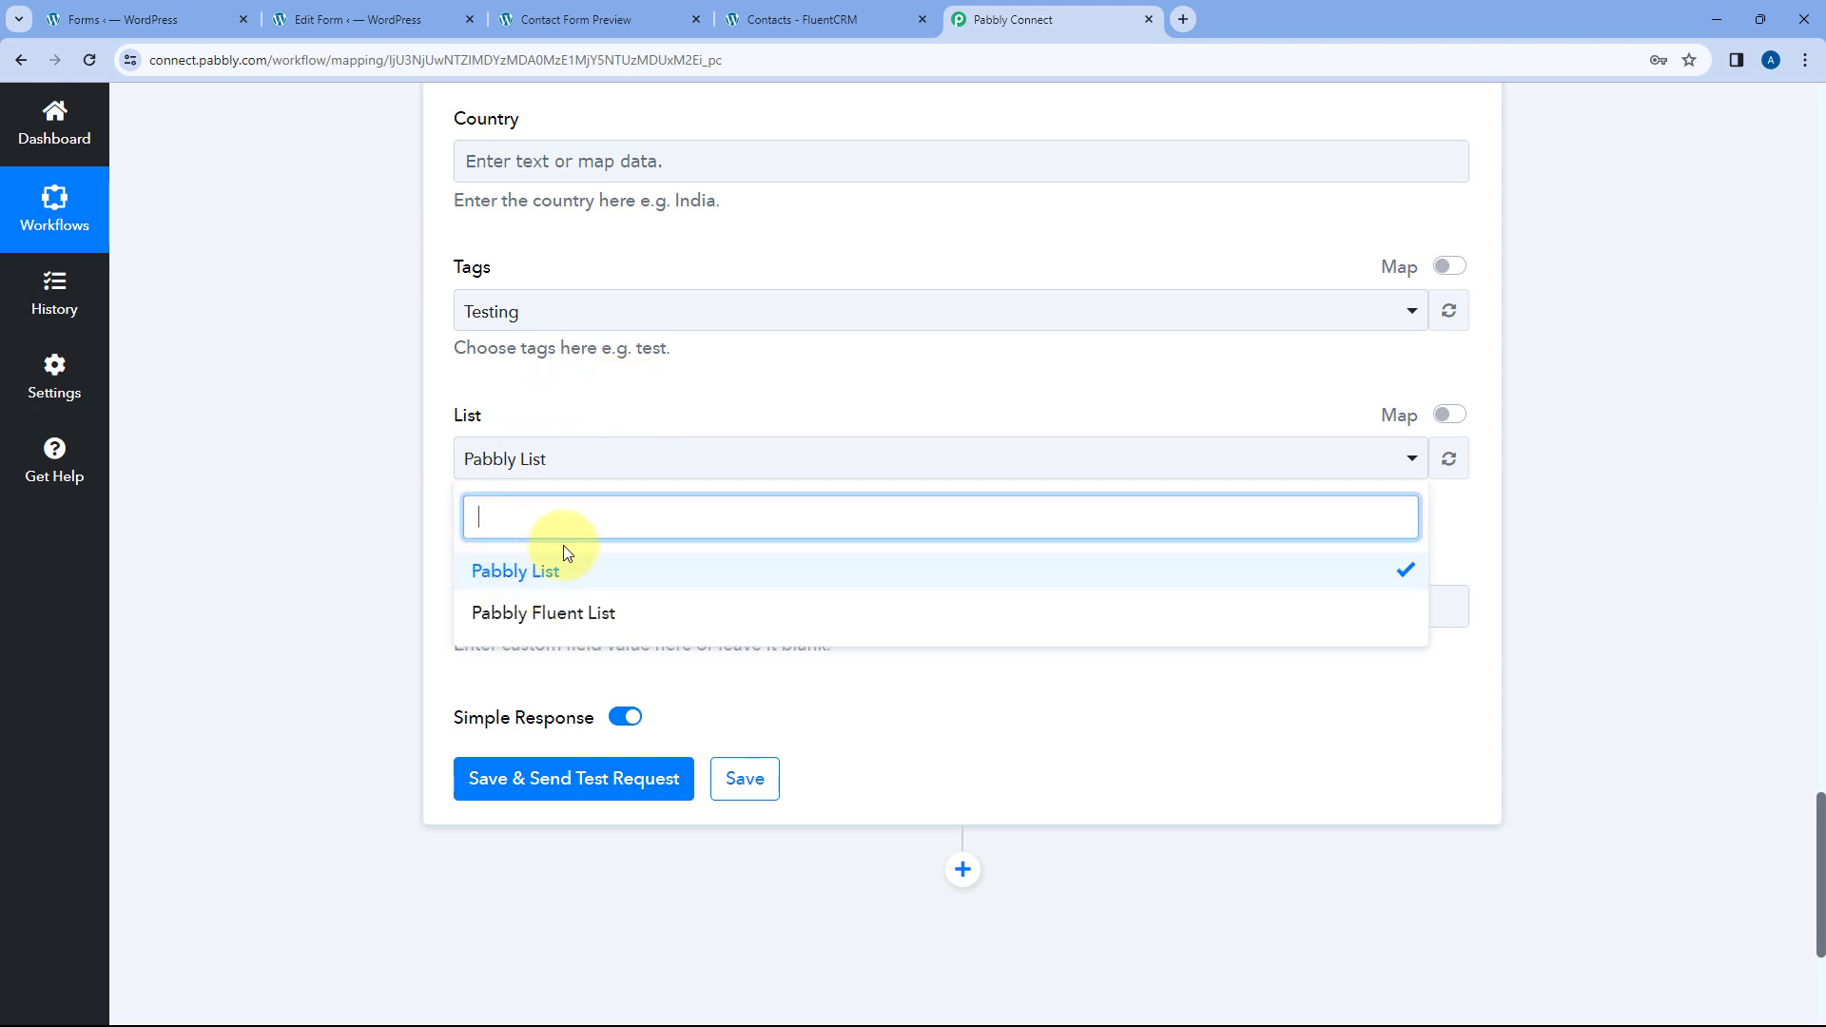
pyautogui.click(657, 420)
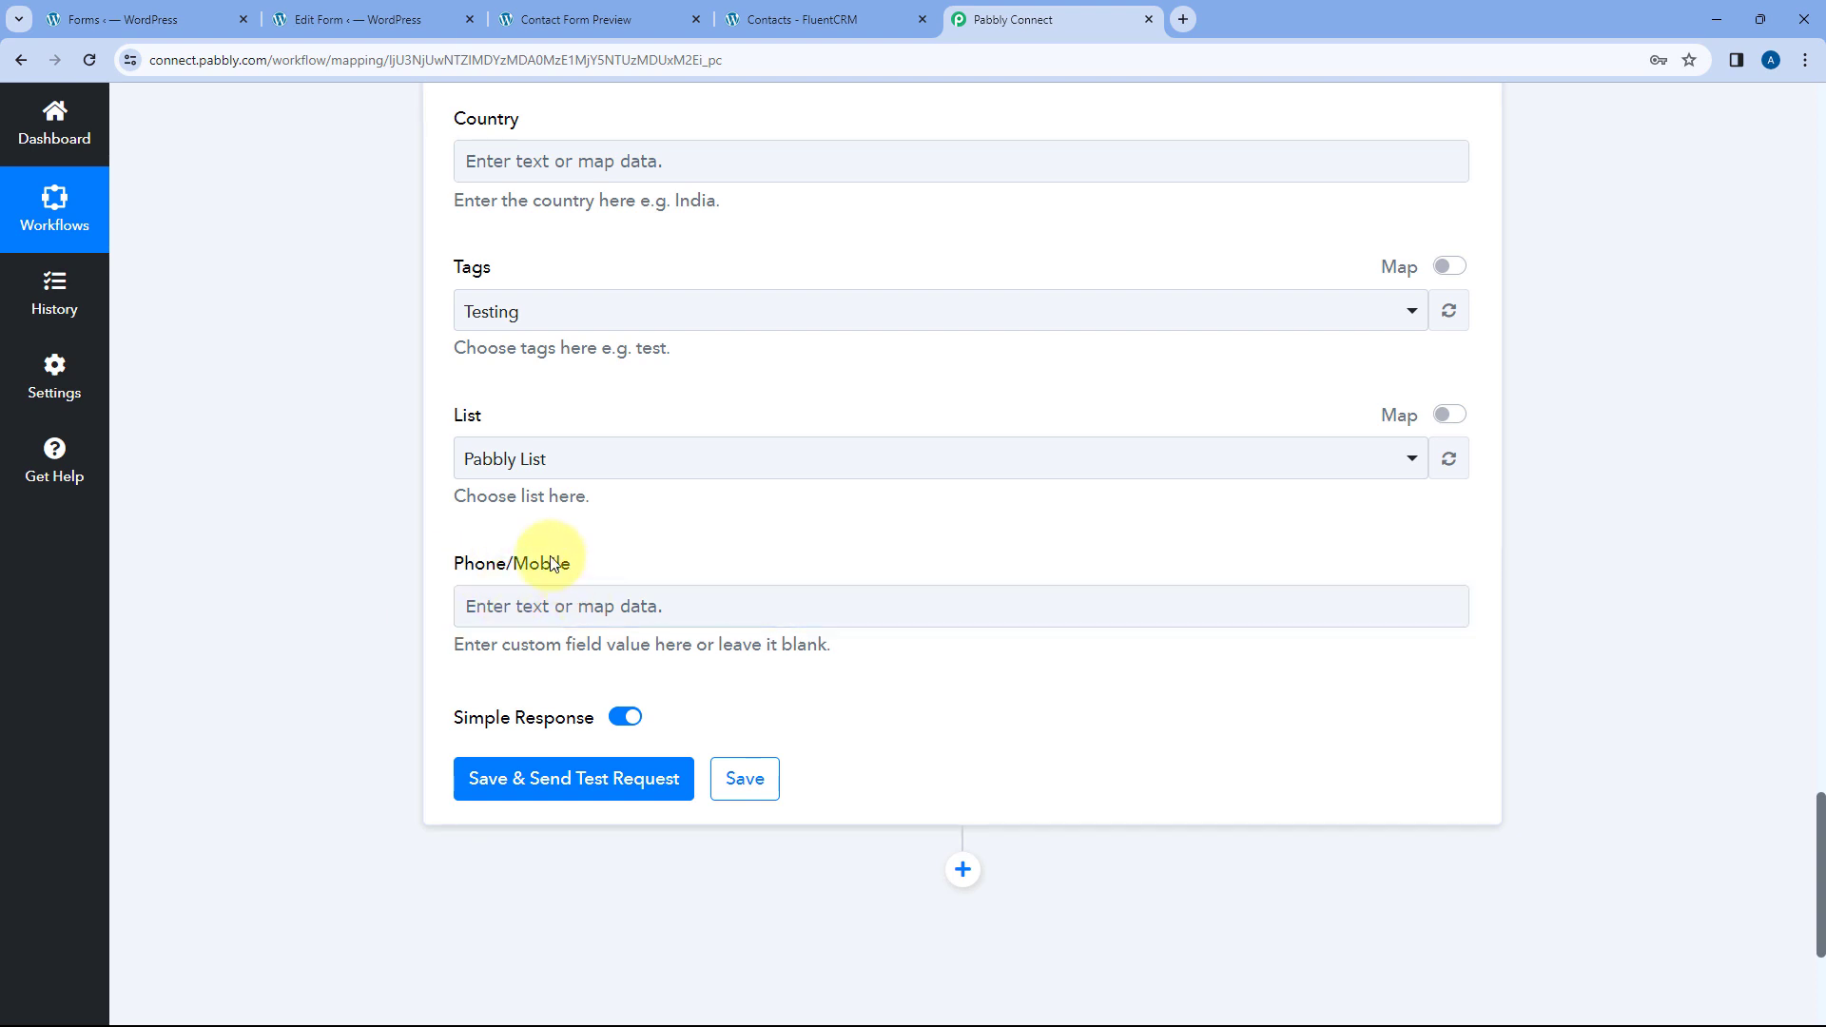
pyautogui.scroll(5, 694, 509)
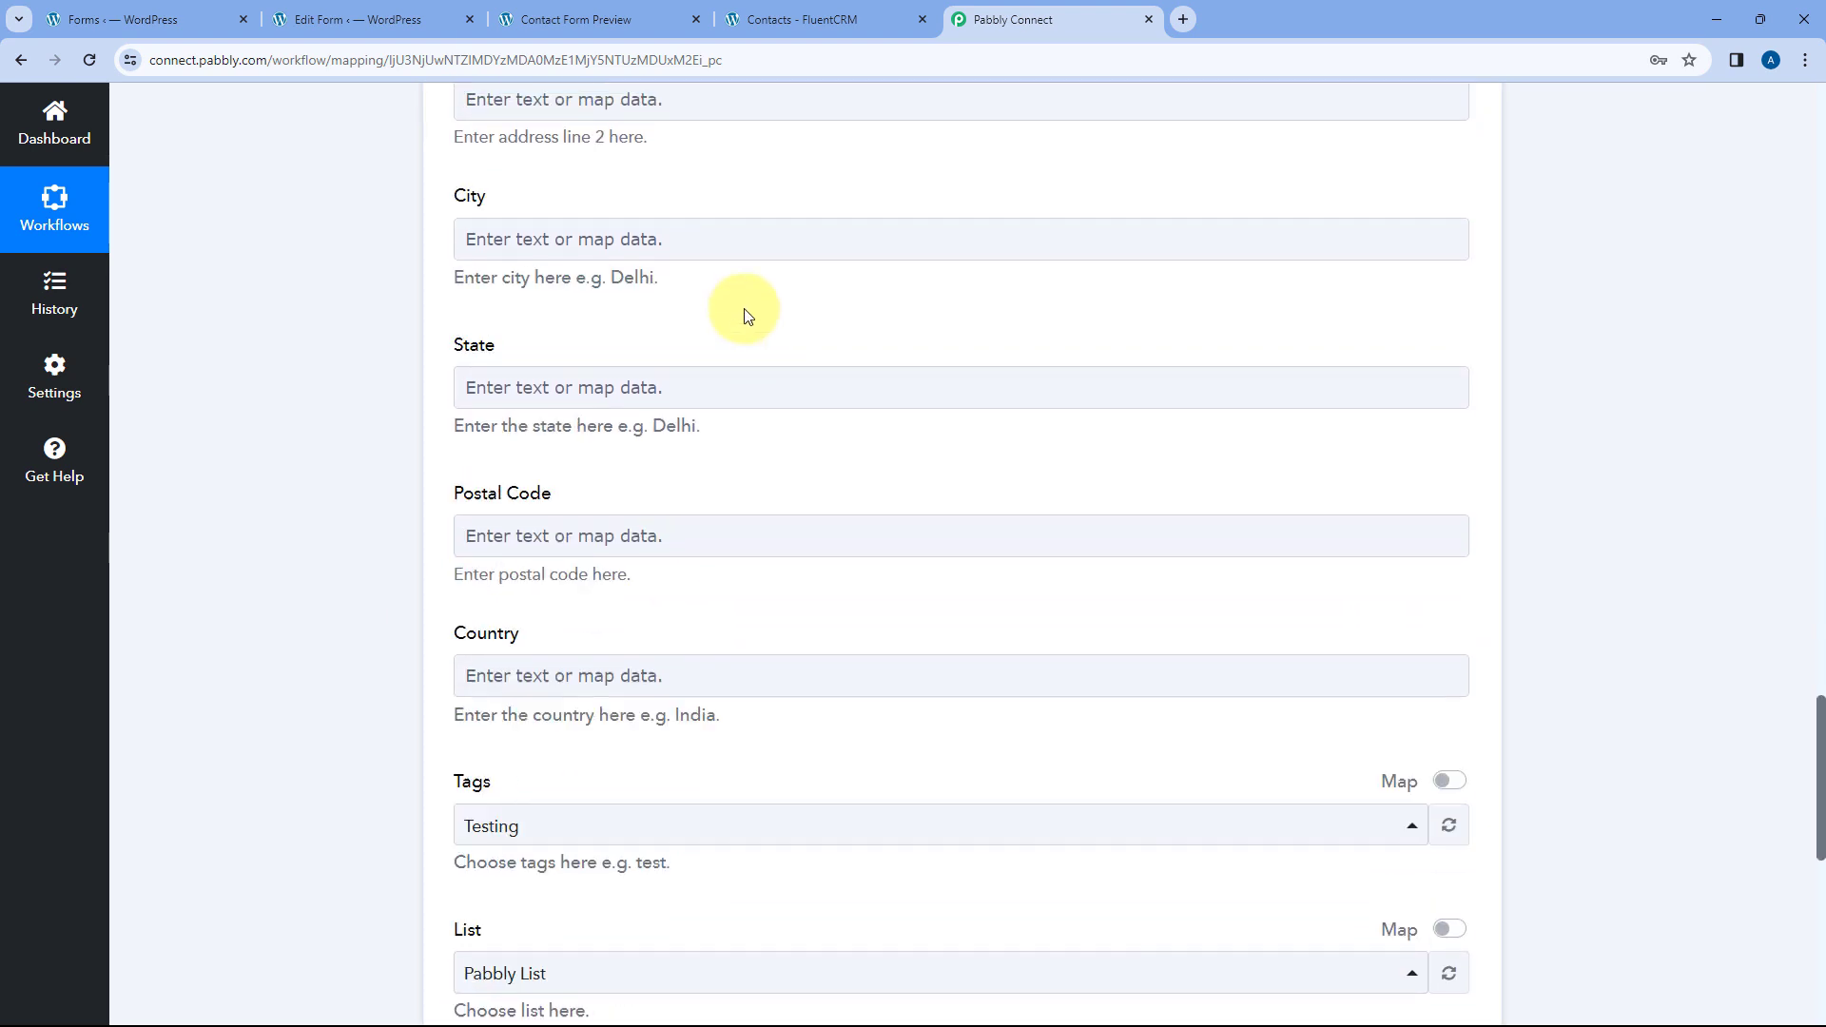
pyautogui.scroll(-7, 747, 316)
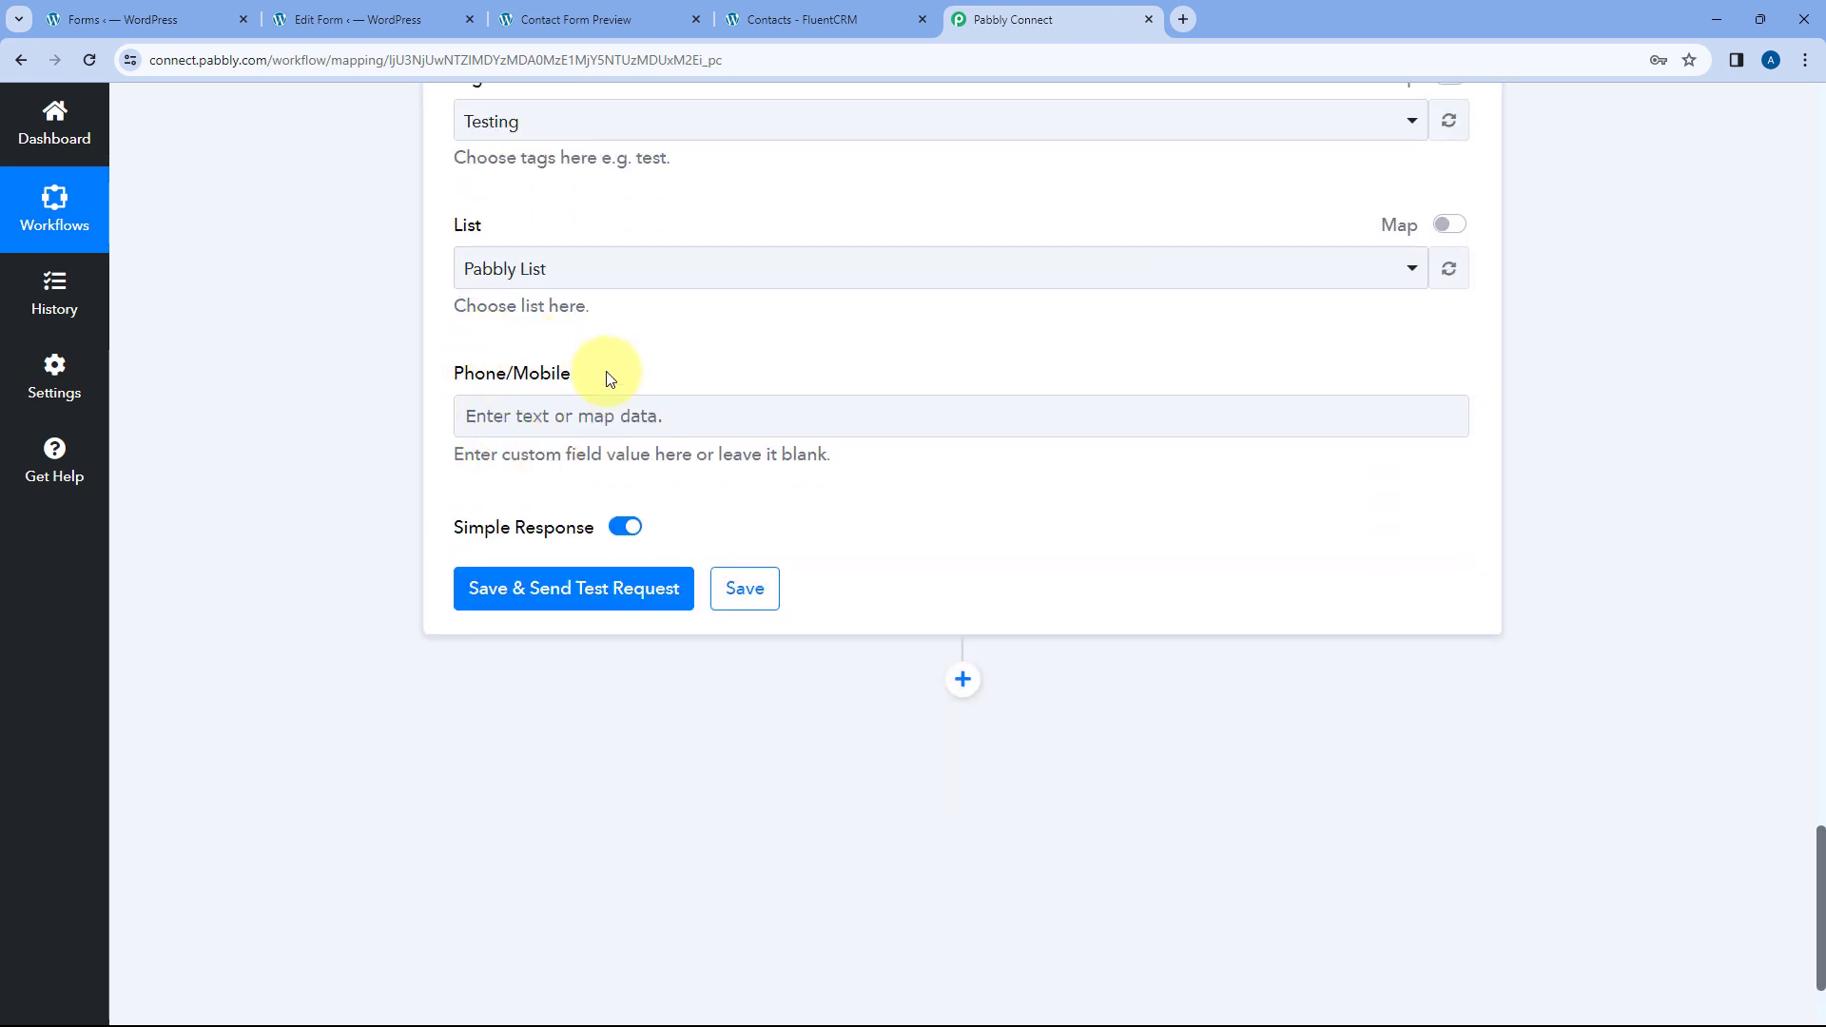
pyautogui.click(569, 603)
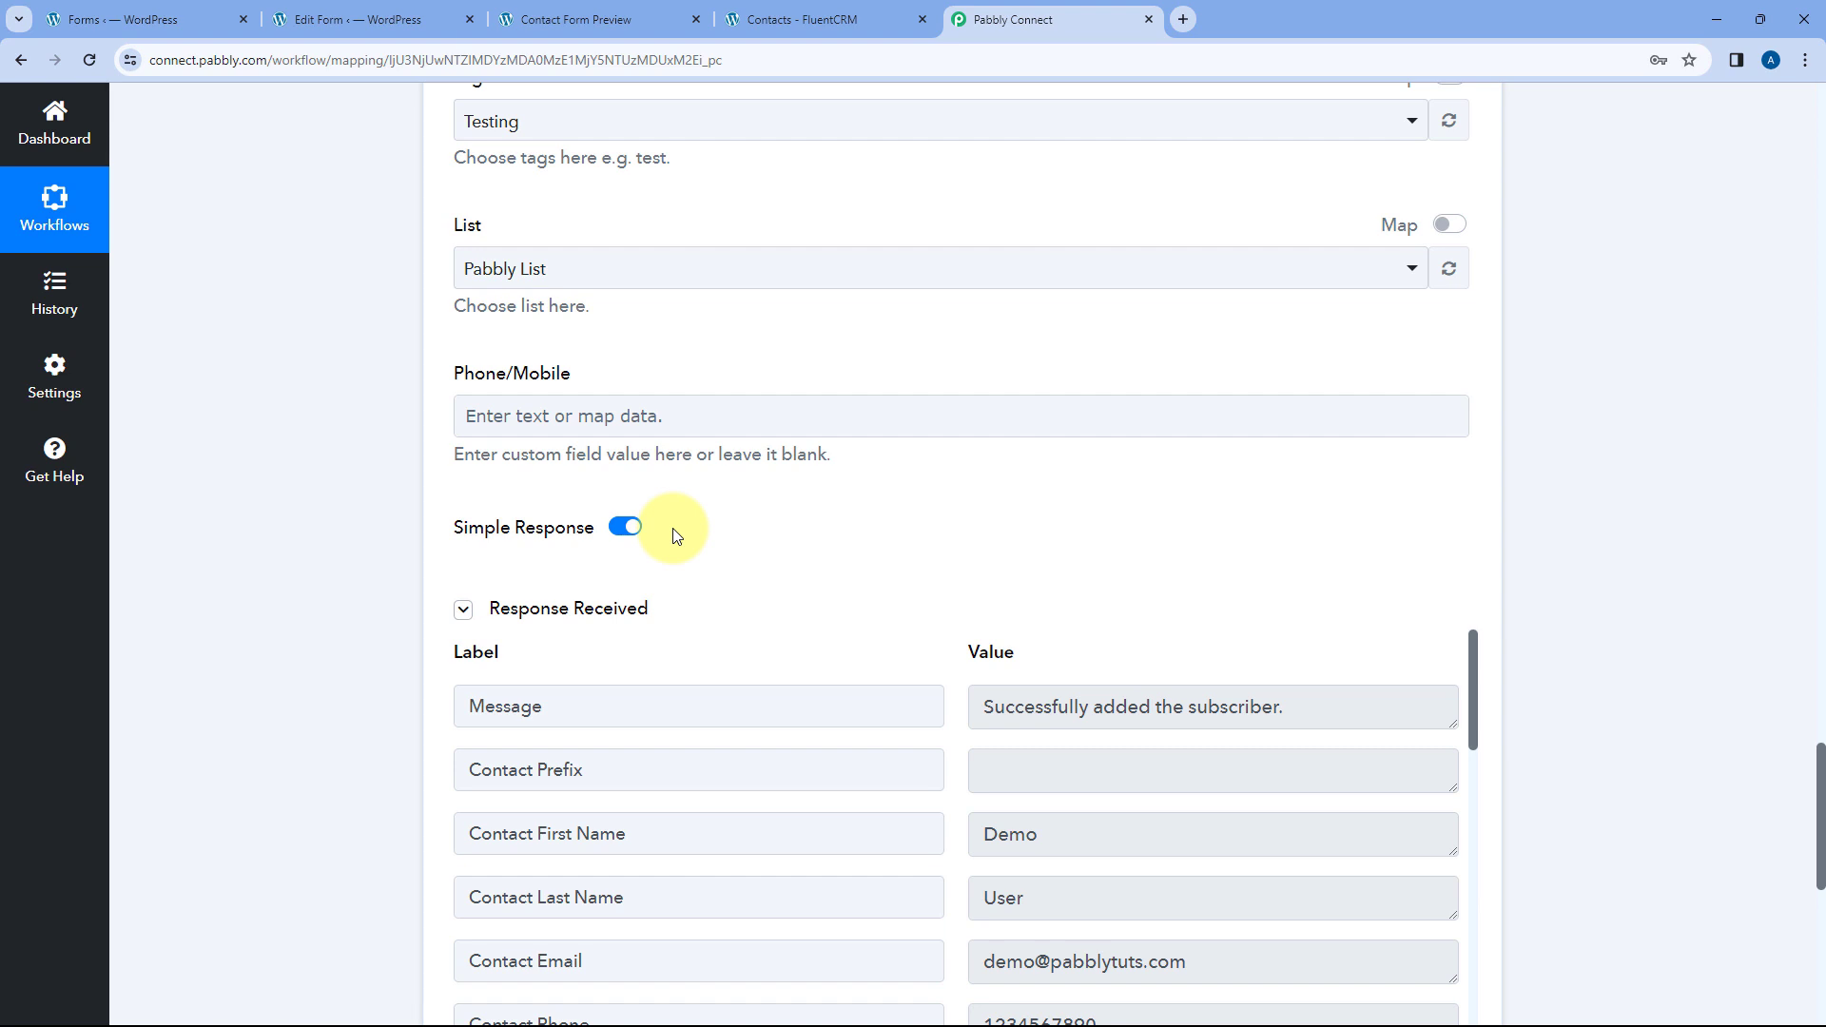
# - Review the 'Successfully added the subscriber' response and compare it with the form preview
pyautogui.scroll(-2, 675, 533)
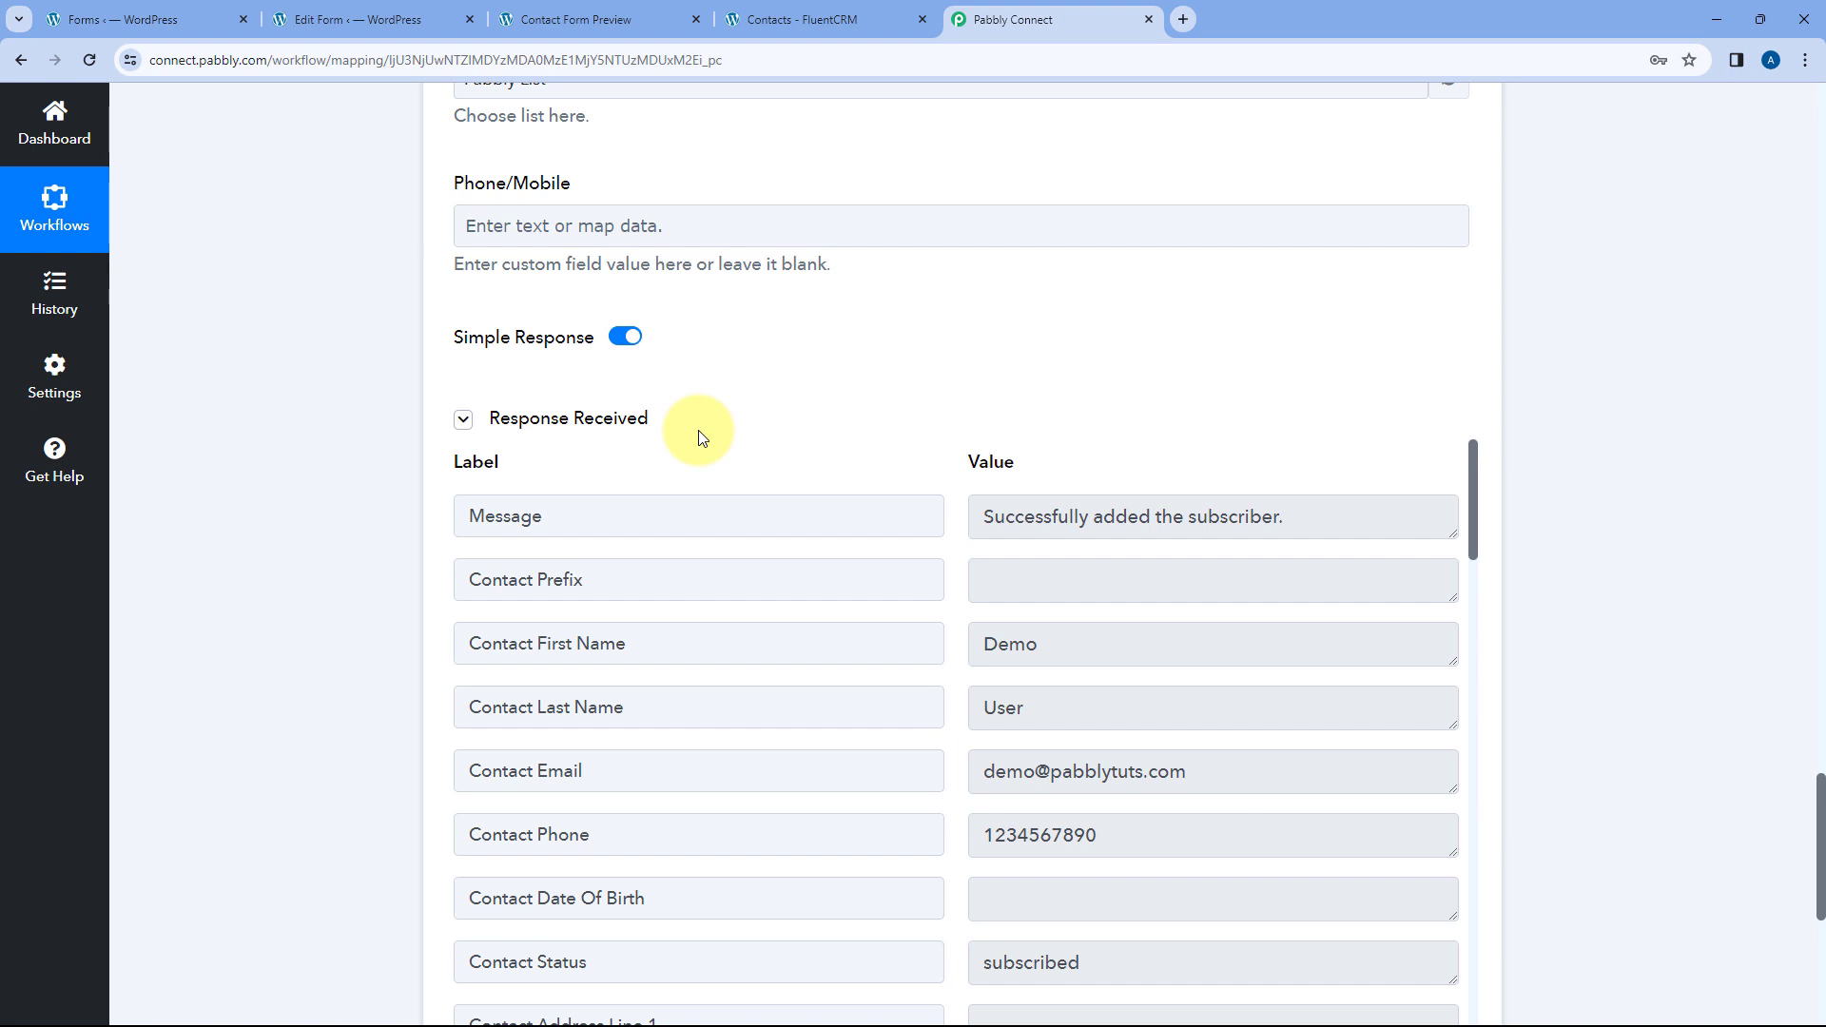
pyautogui.scroll(13, 698, 436)
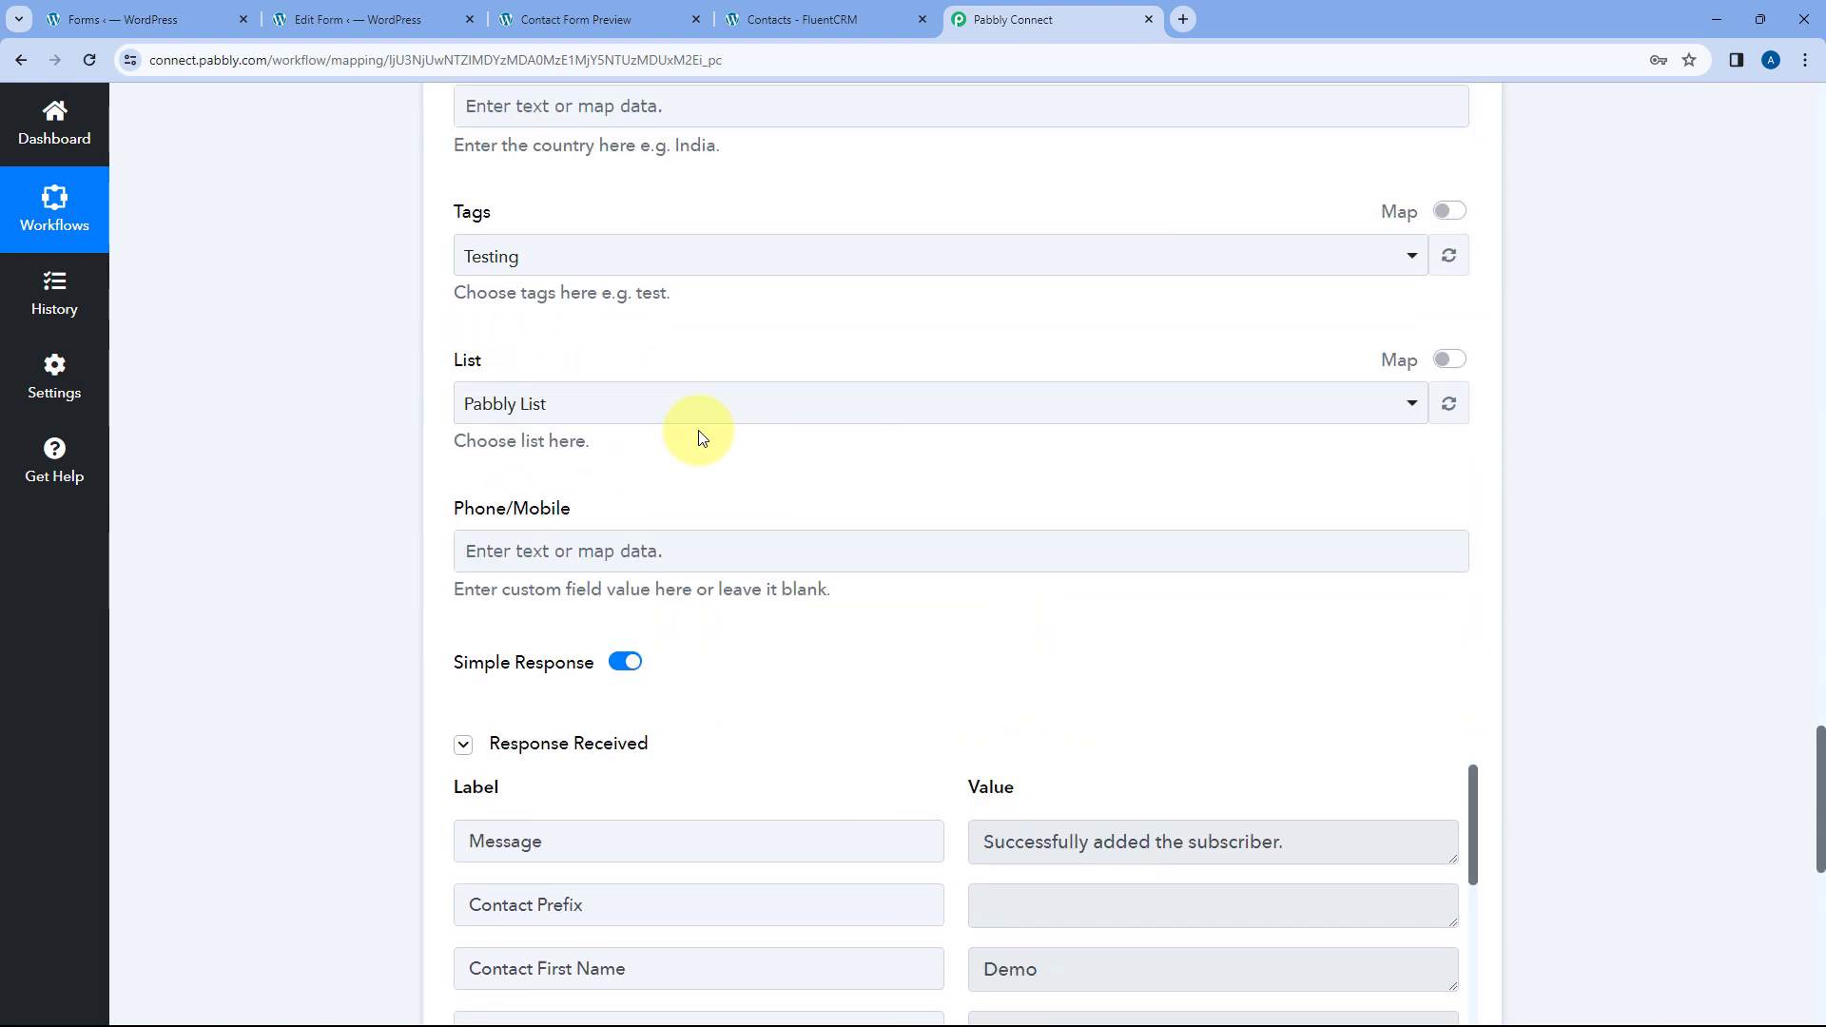
pyautogui.scroll(9, 731, 461)
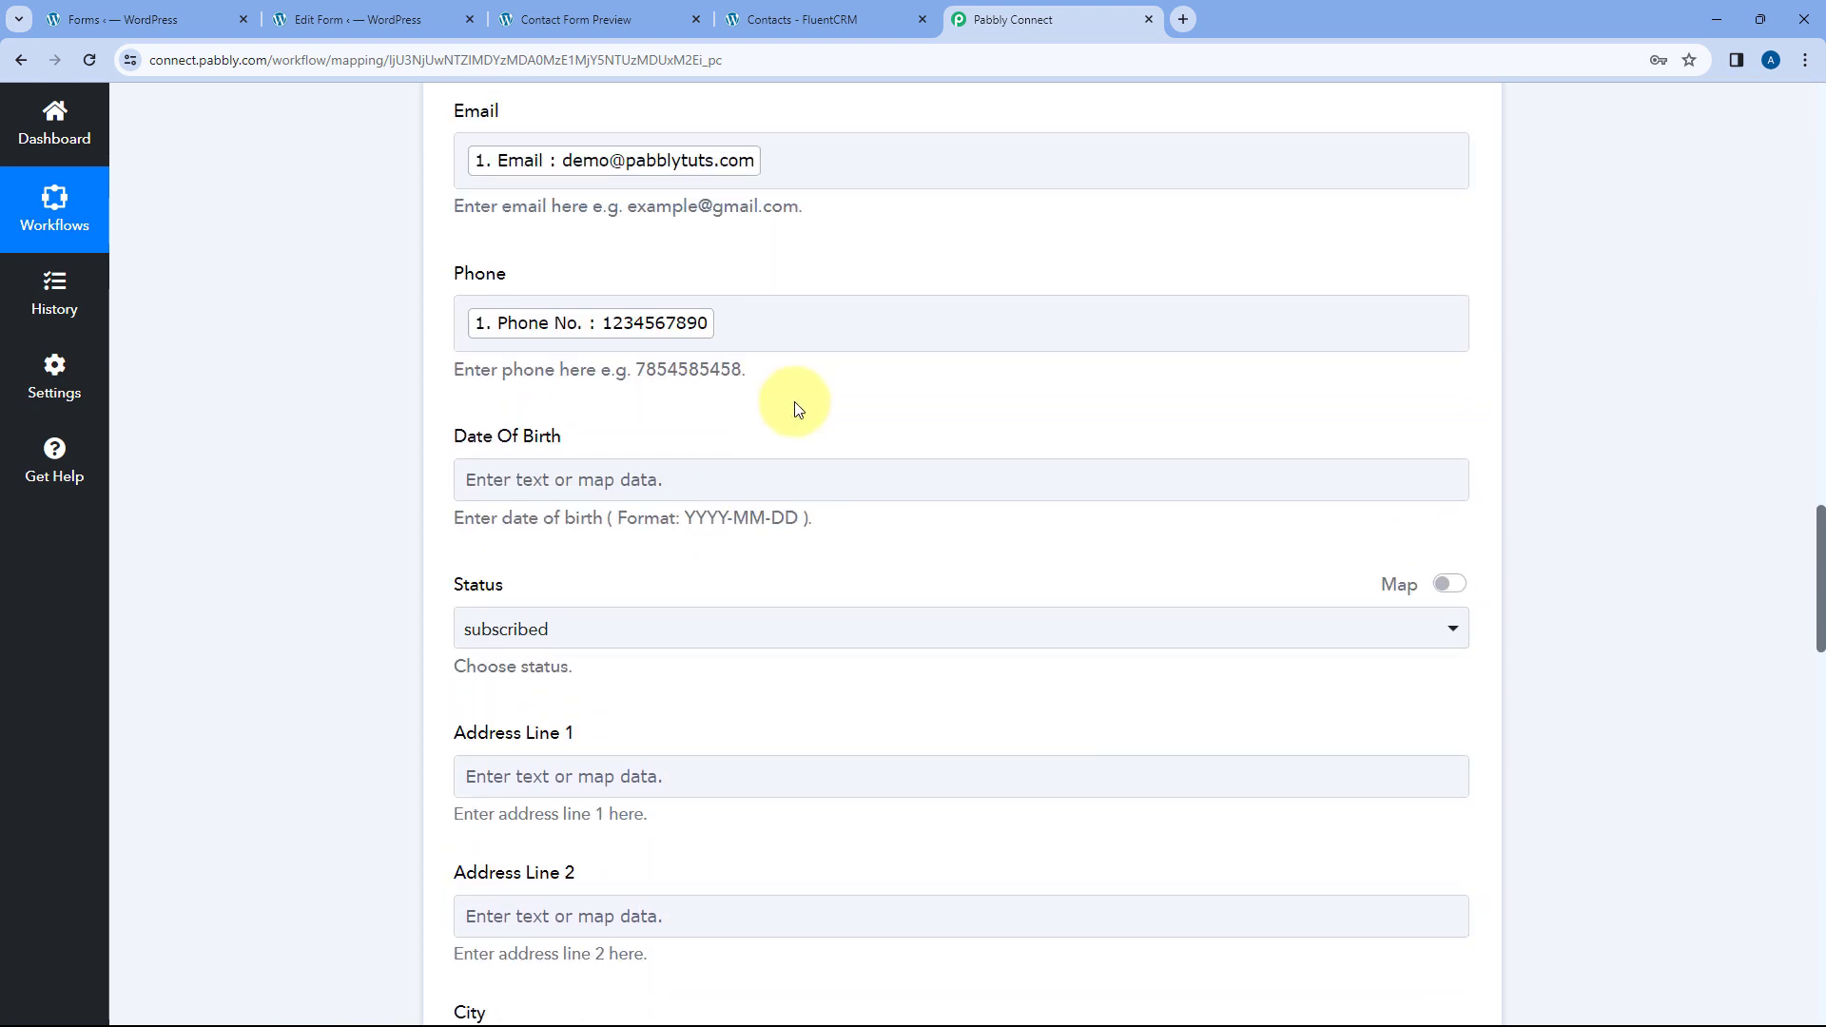
pyautogui.scroll(2, 808, 308)
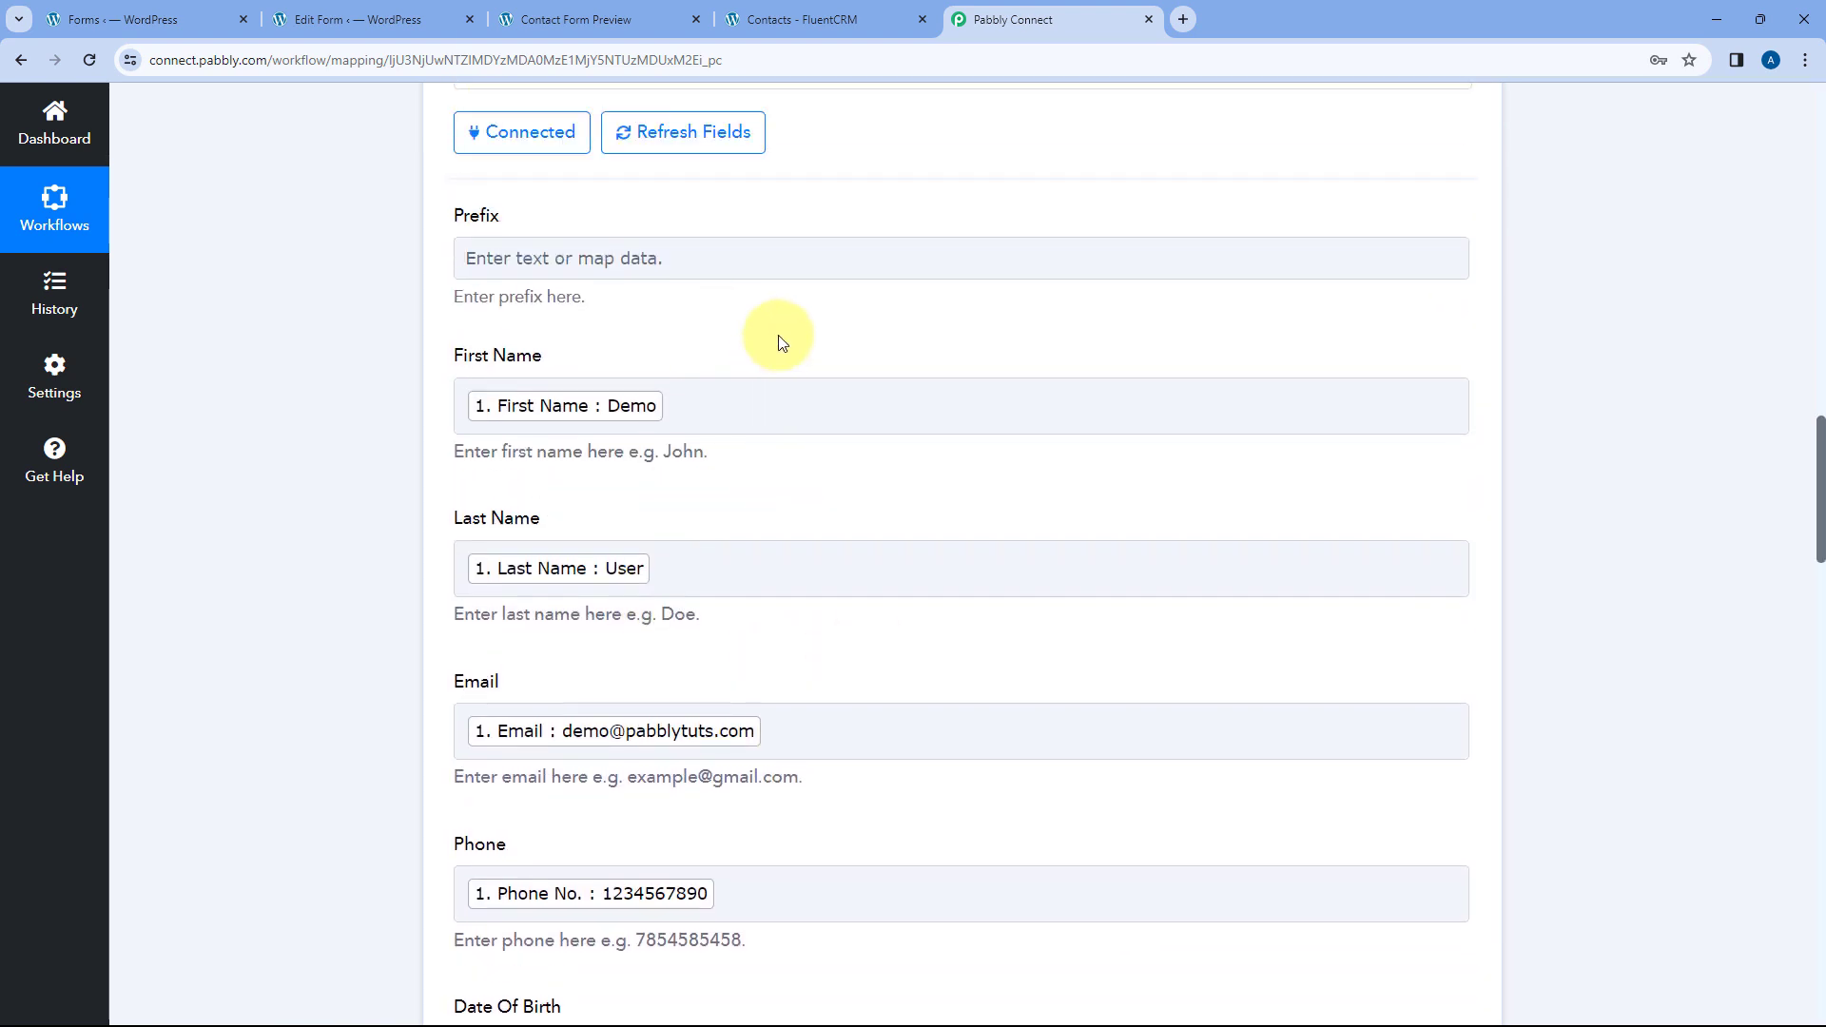
pyautogui.click(576, 19)
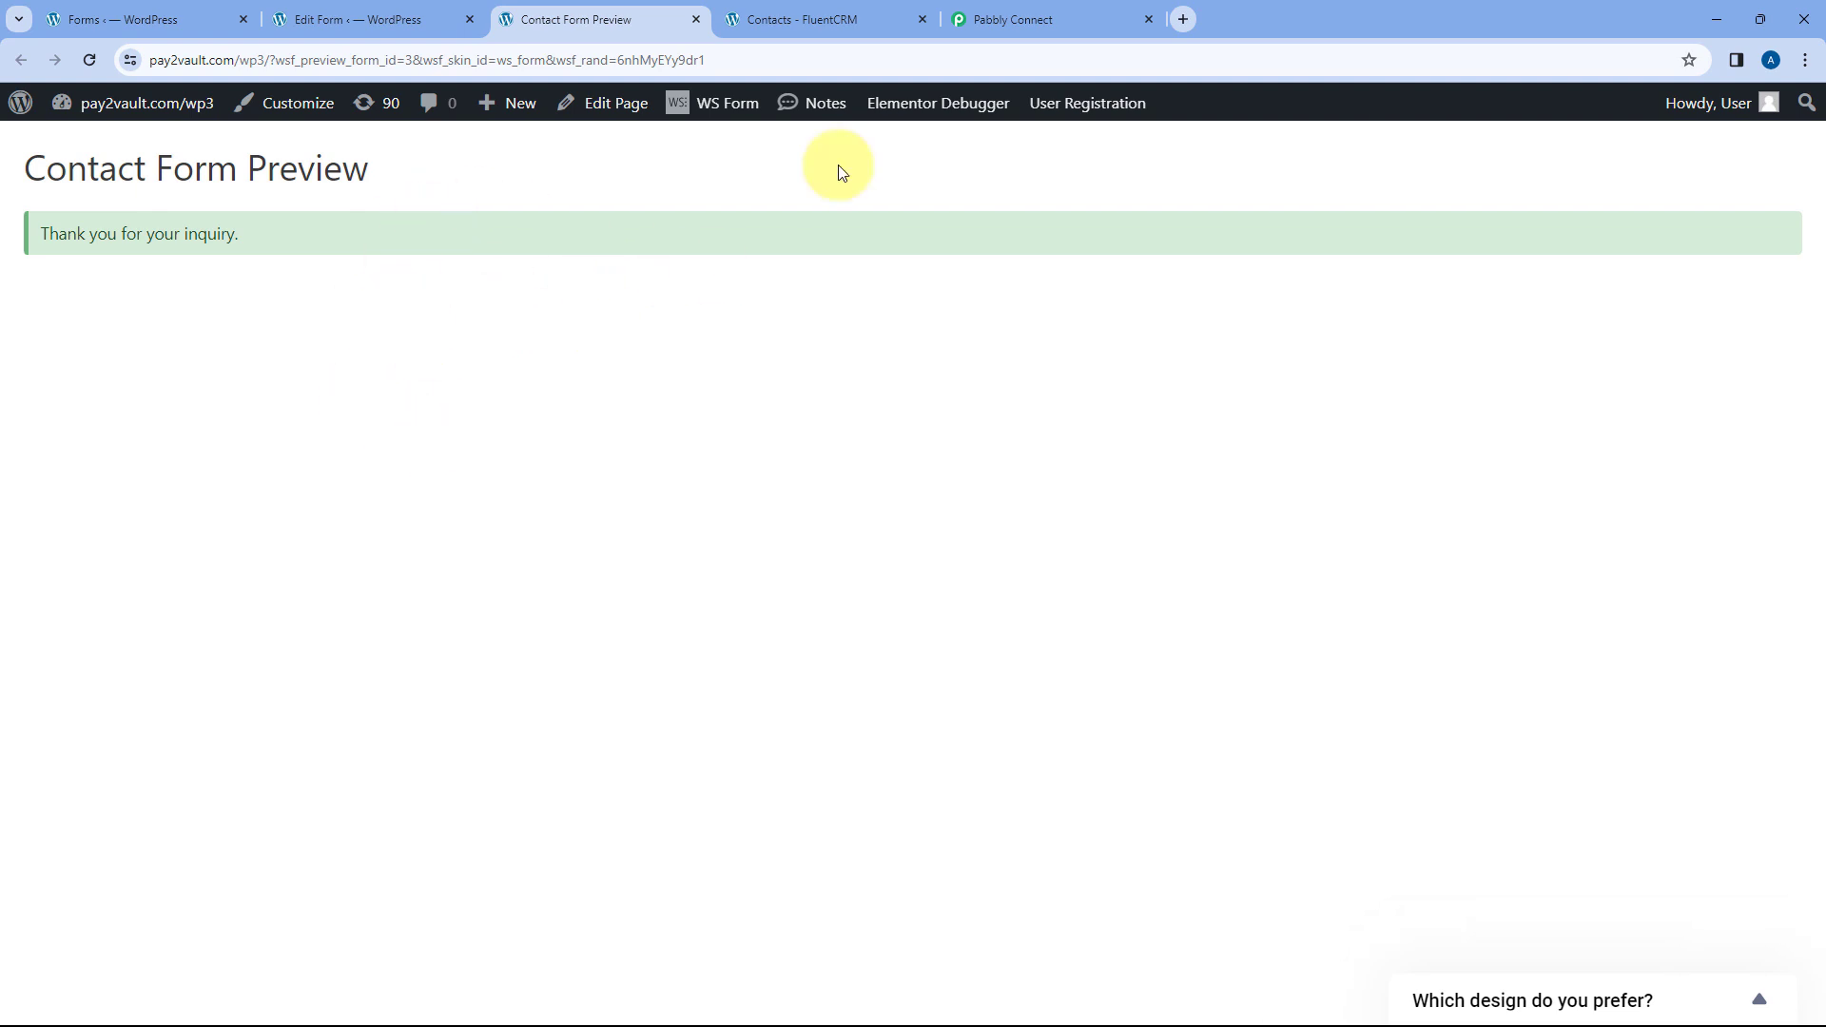
pyautogui.click(989, 19)
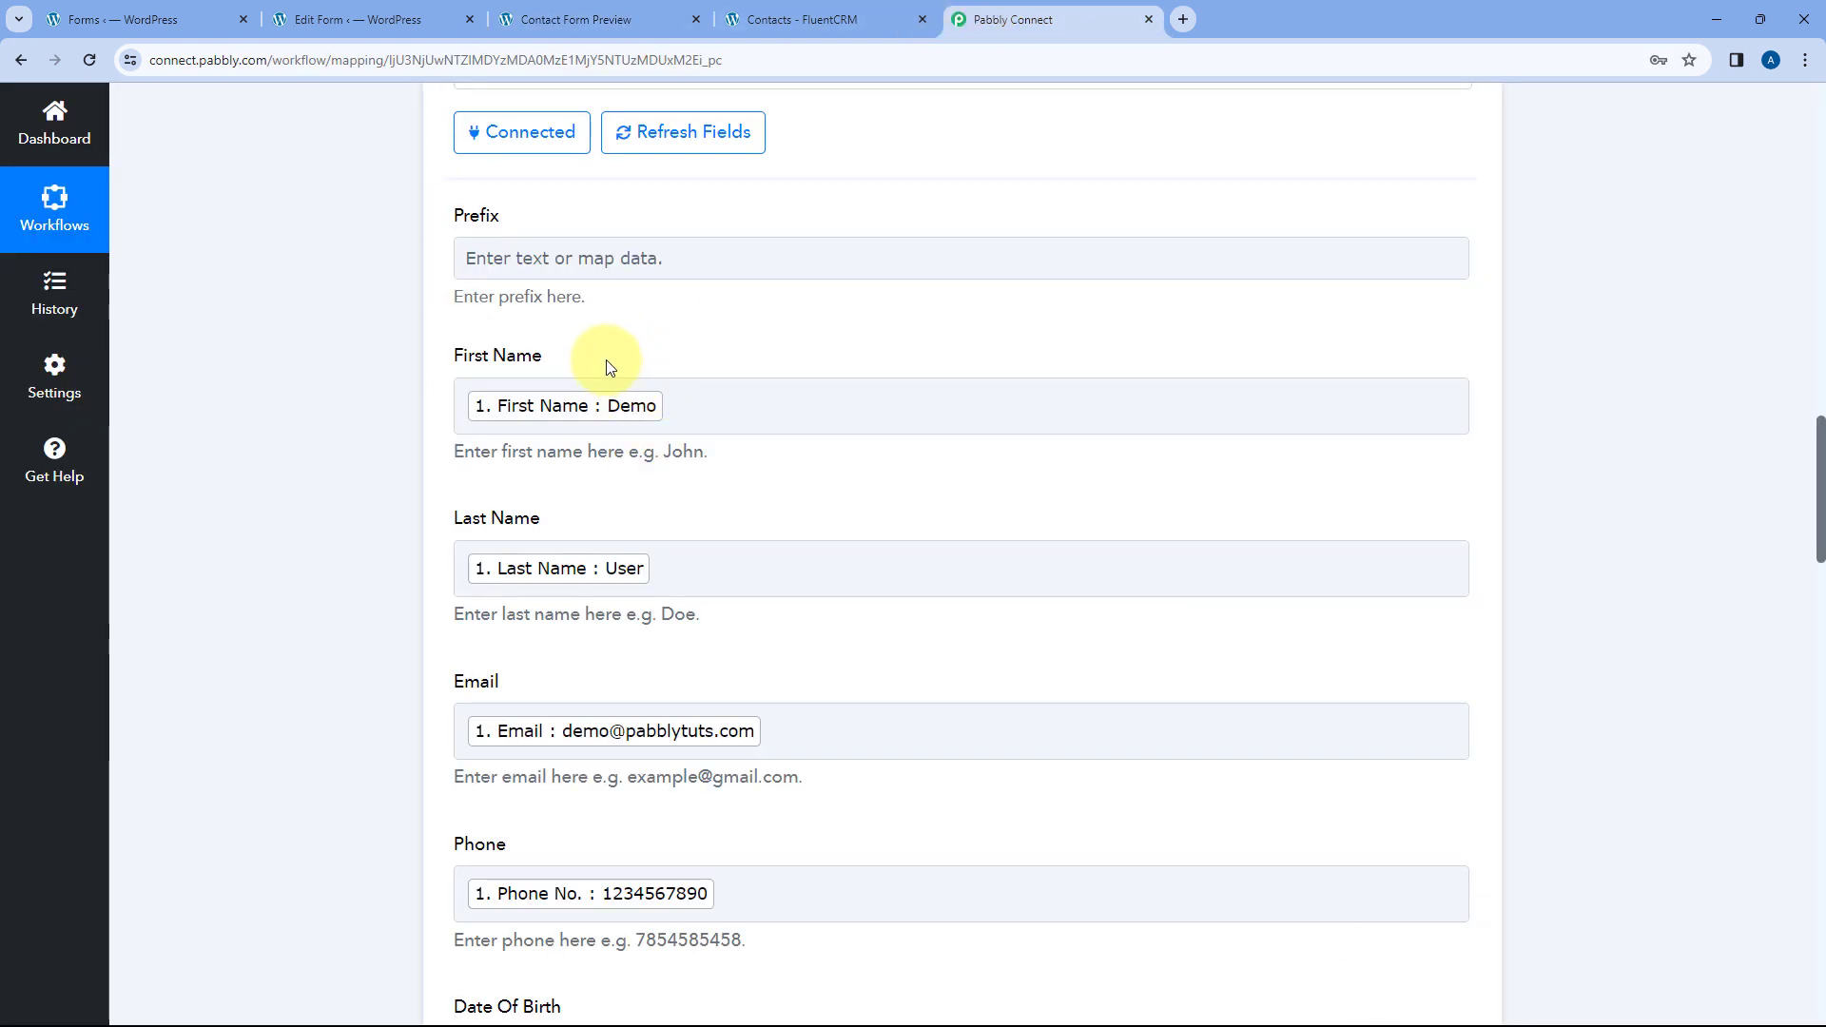
pyautogui.scroll(3, 883, 419)
pyautogui.scroll(1, 917, 448)
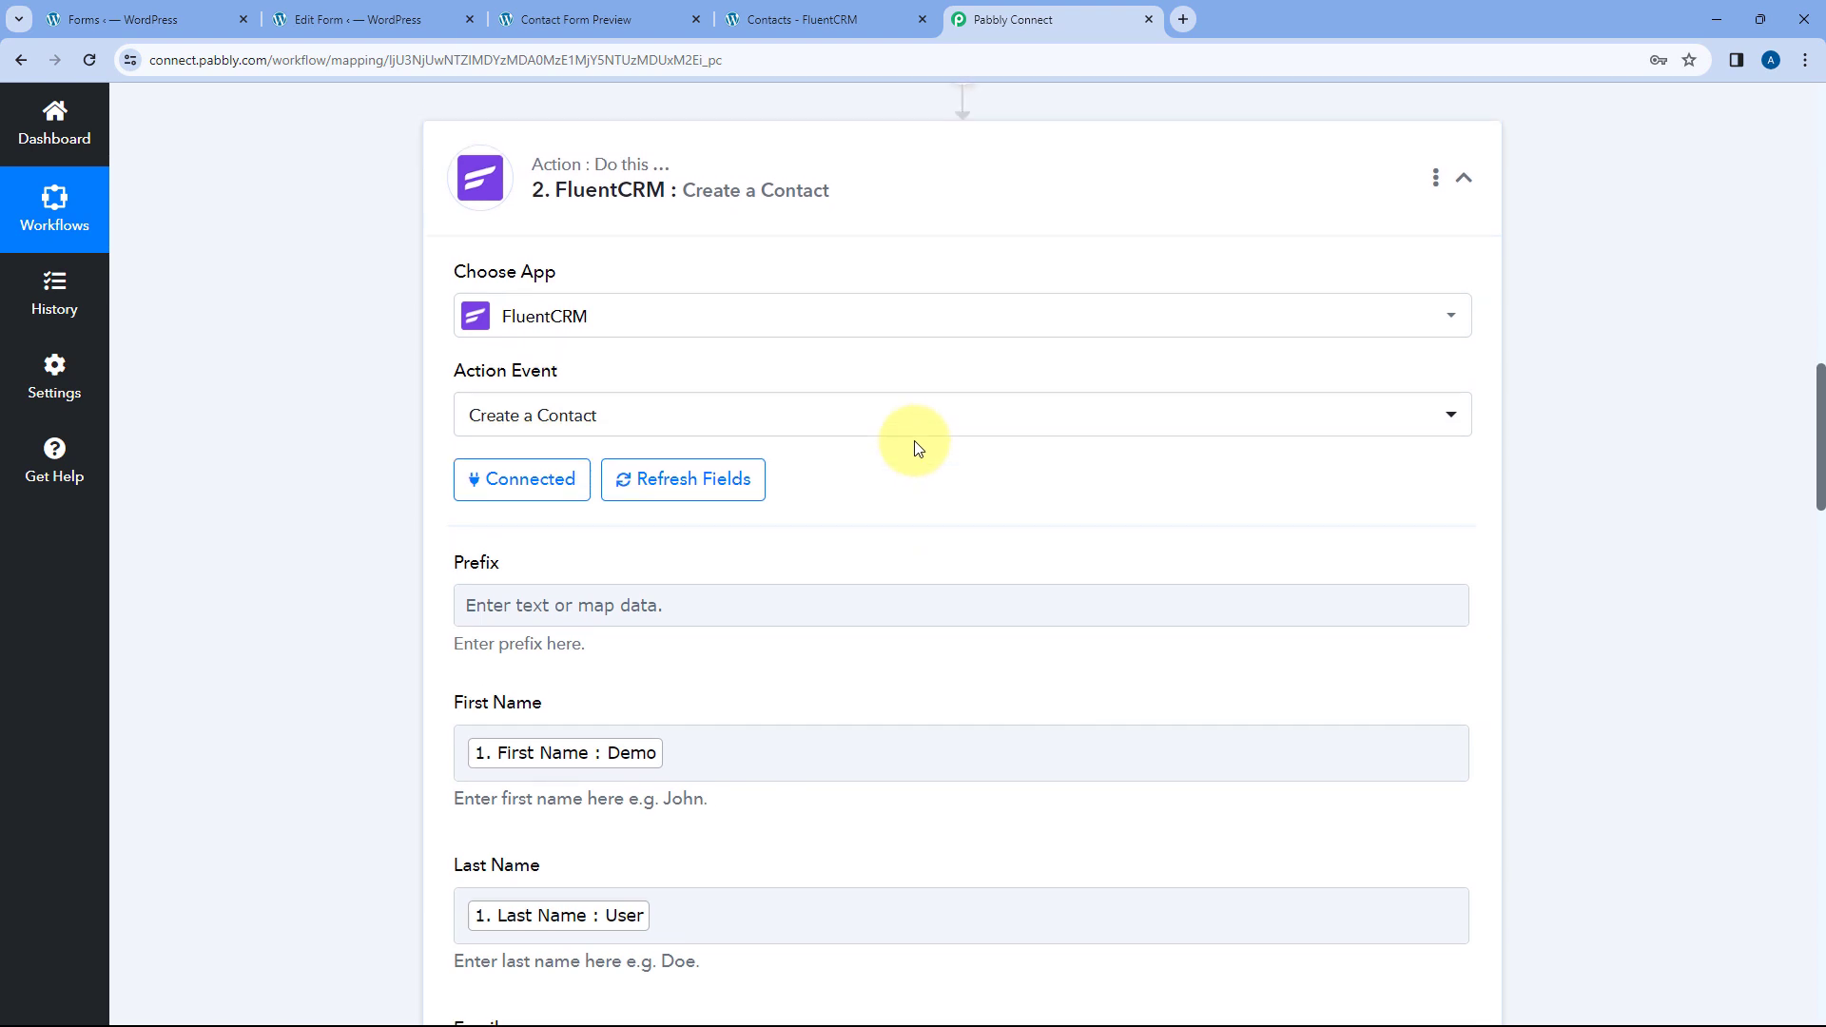
# - Reload FluentCRM's All Contacts list and open the new demo contact's profile
pyautogui.click(818, 15)
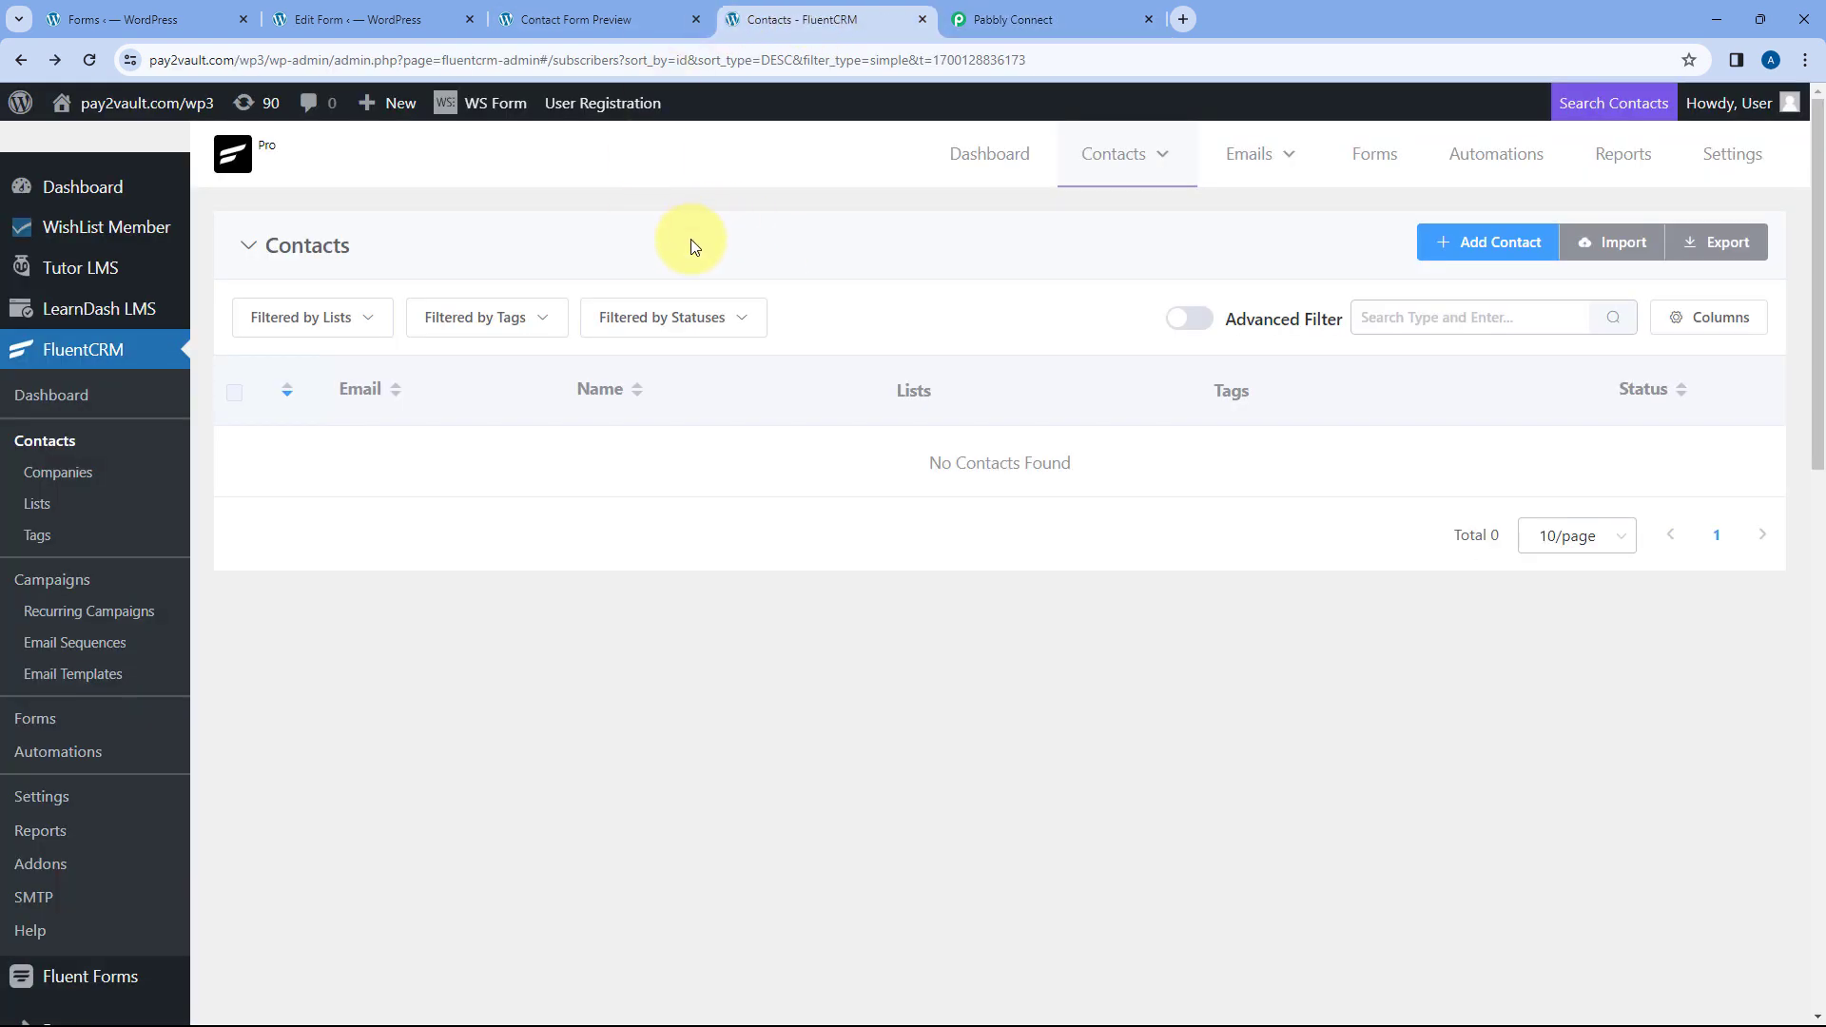
pyautogui.moveTo(1103, 176)
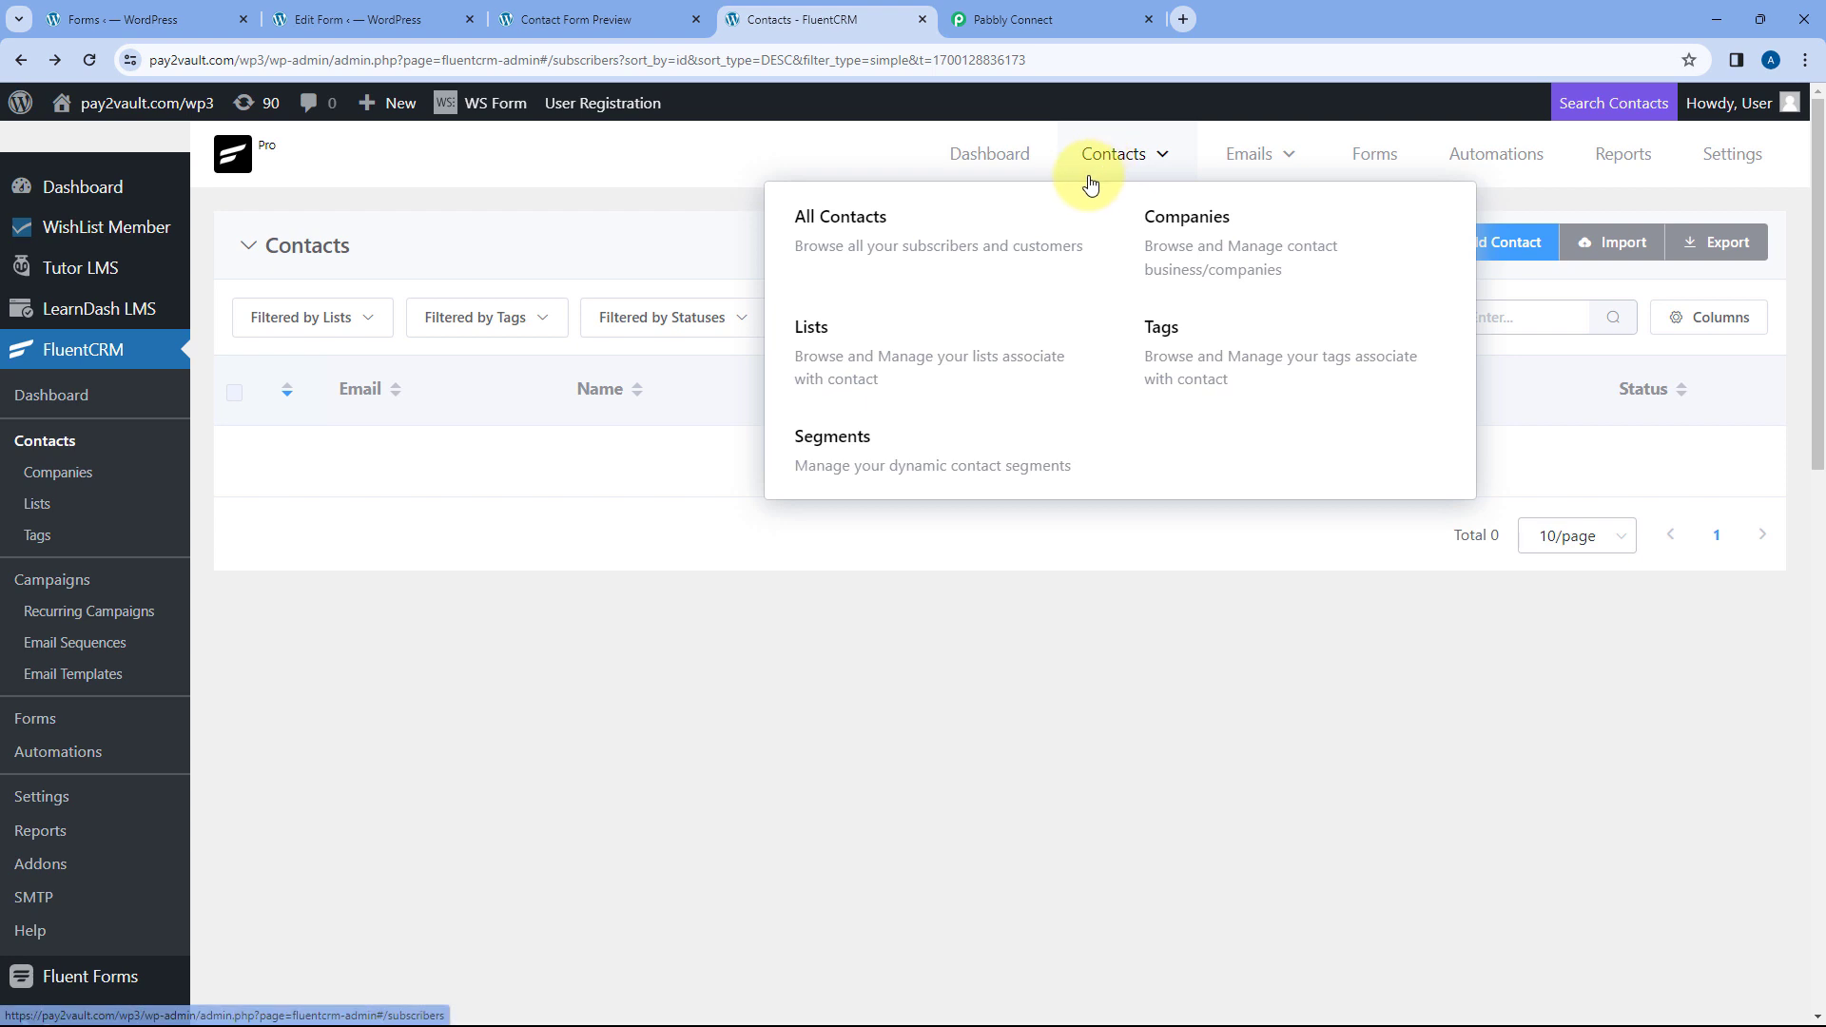
pyautogui.click(877, 248)
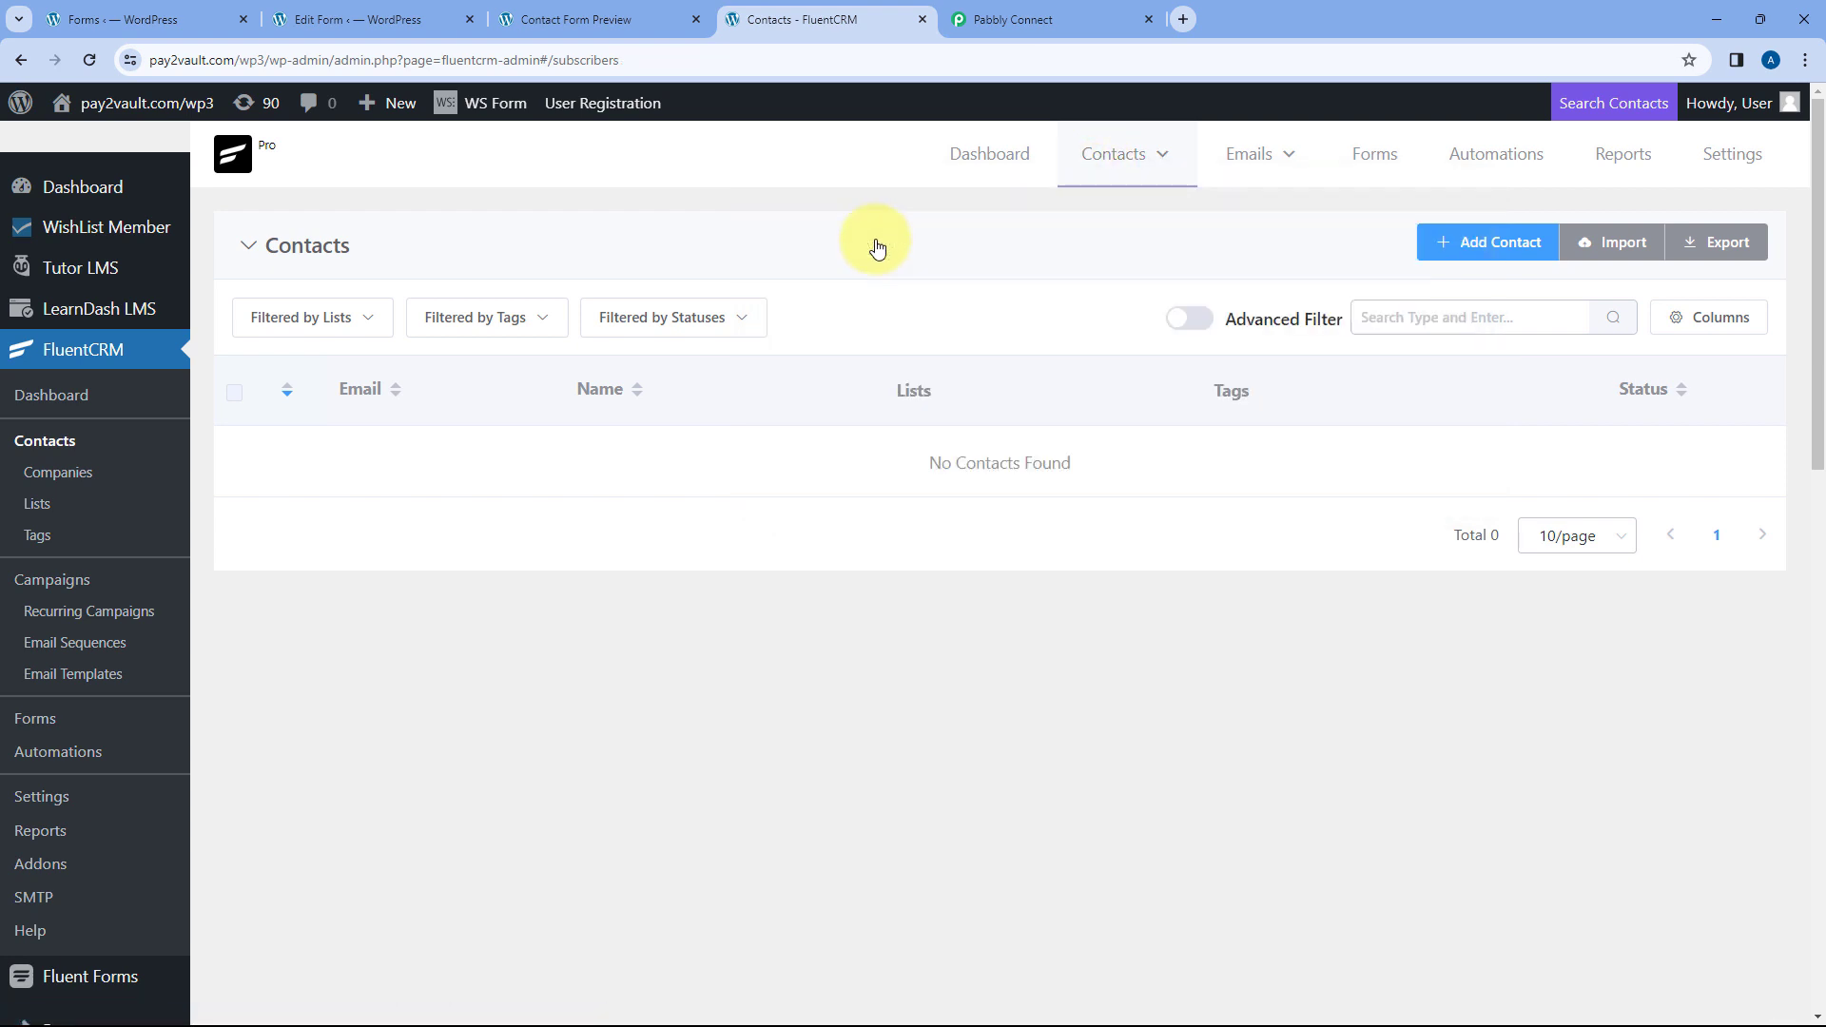
pyautogui.click(86, 62)
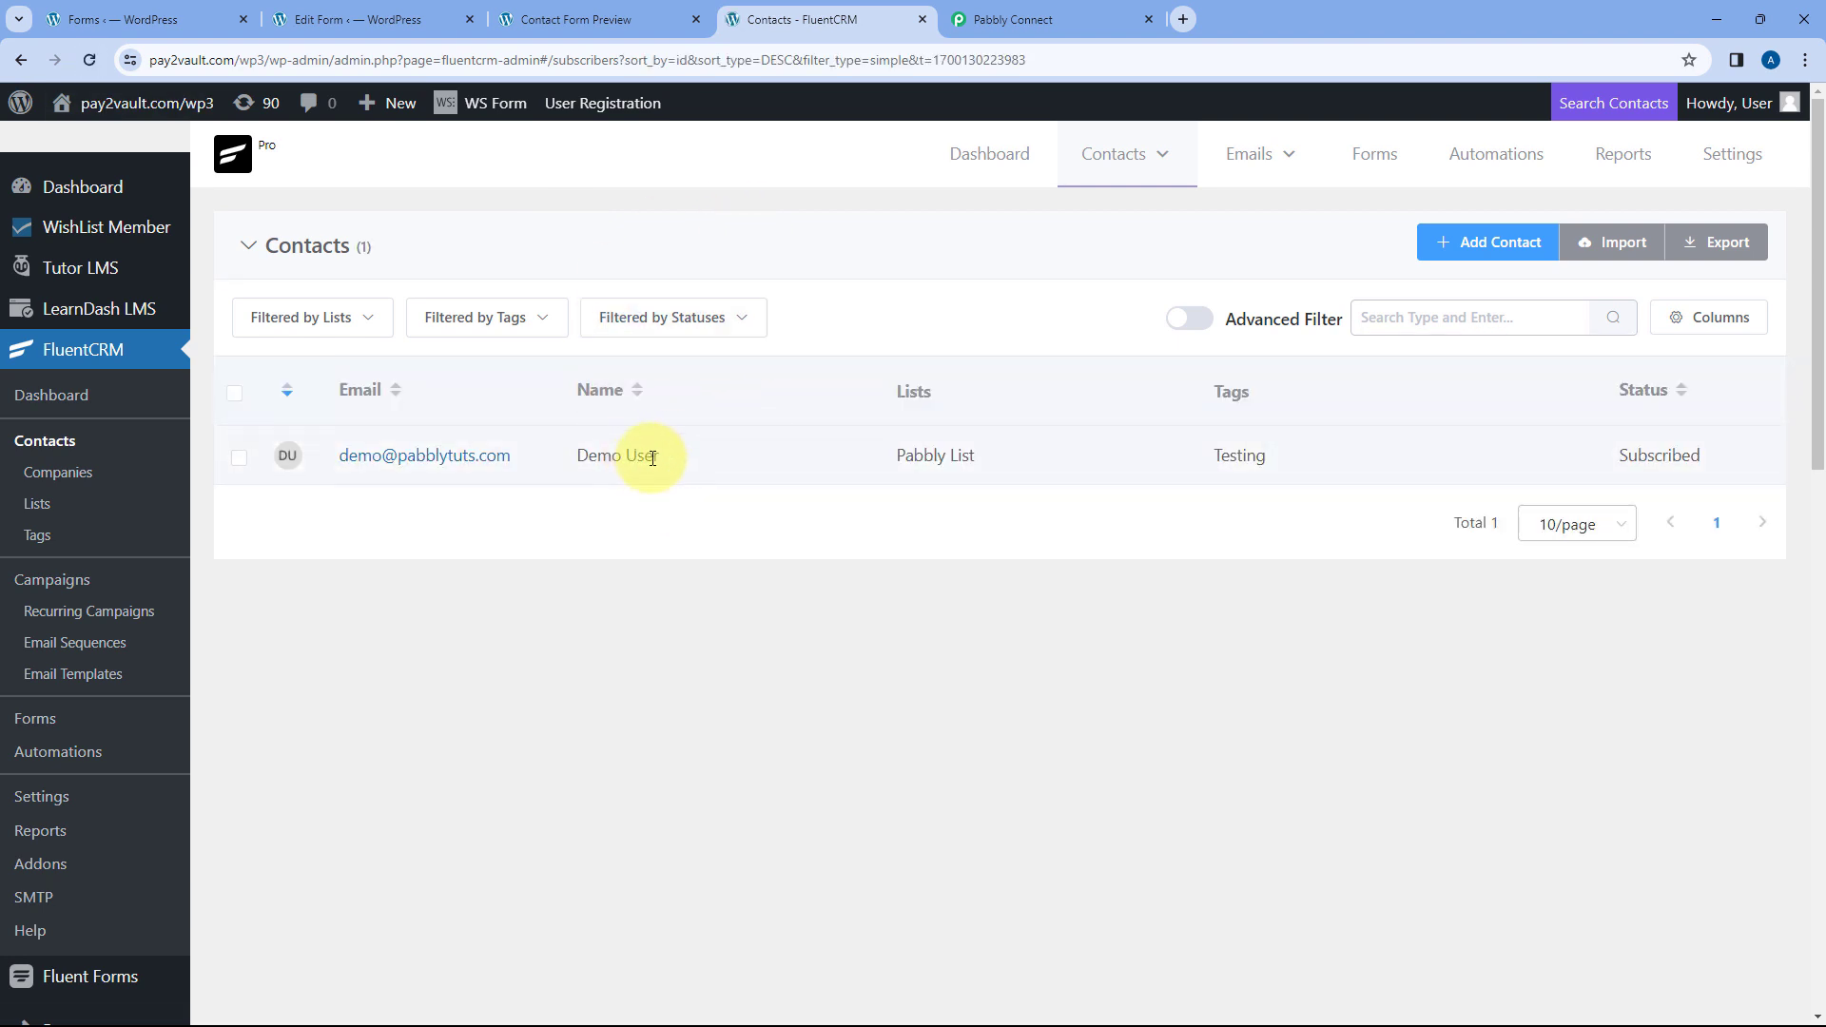
pyautogui.click(466, 465)
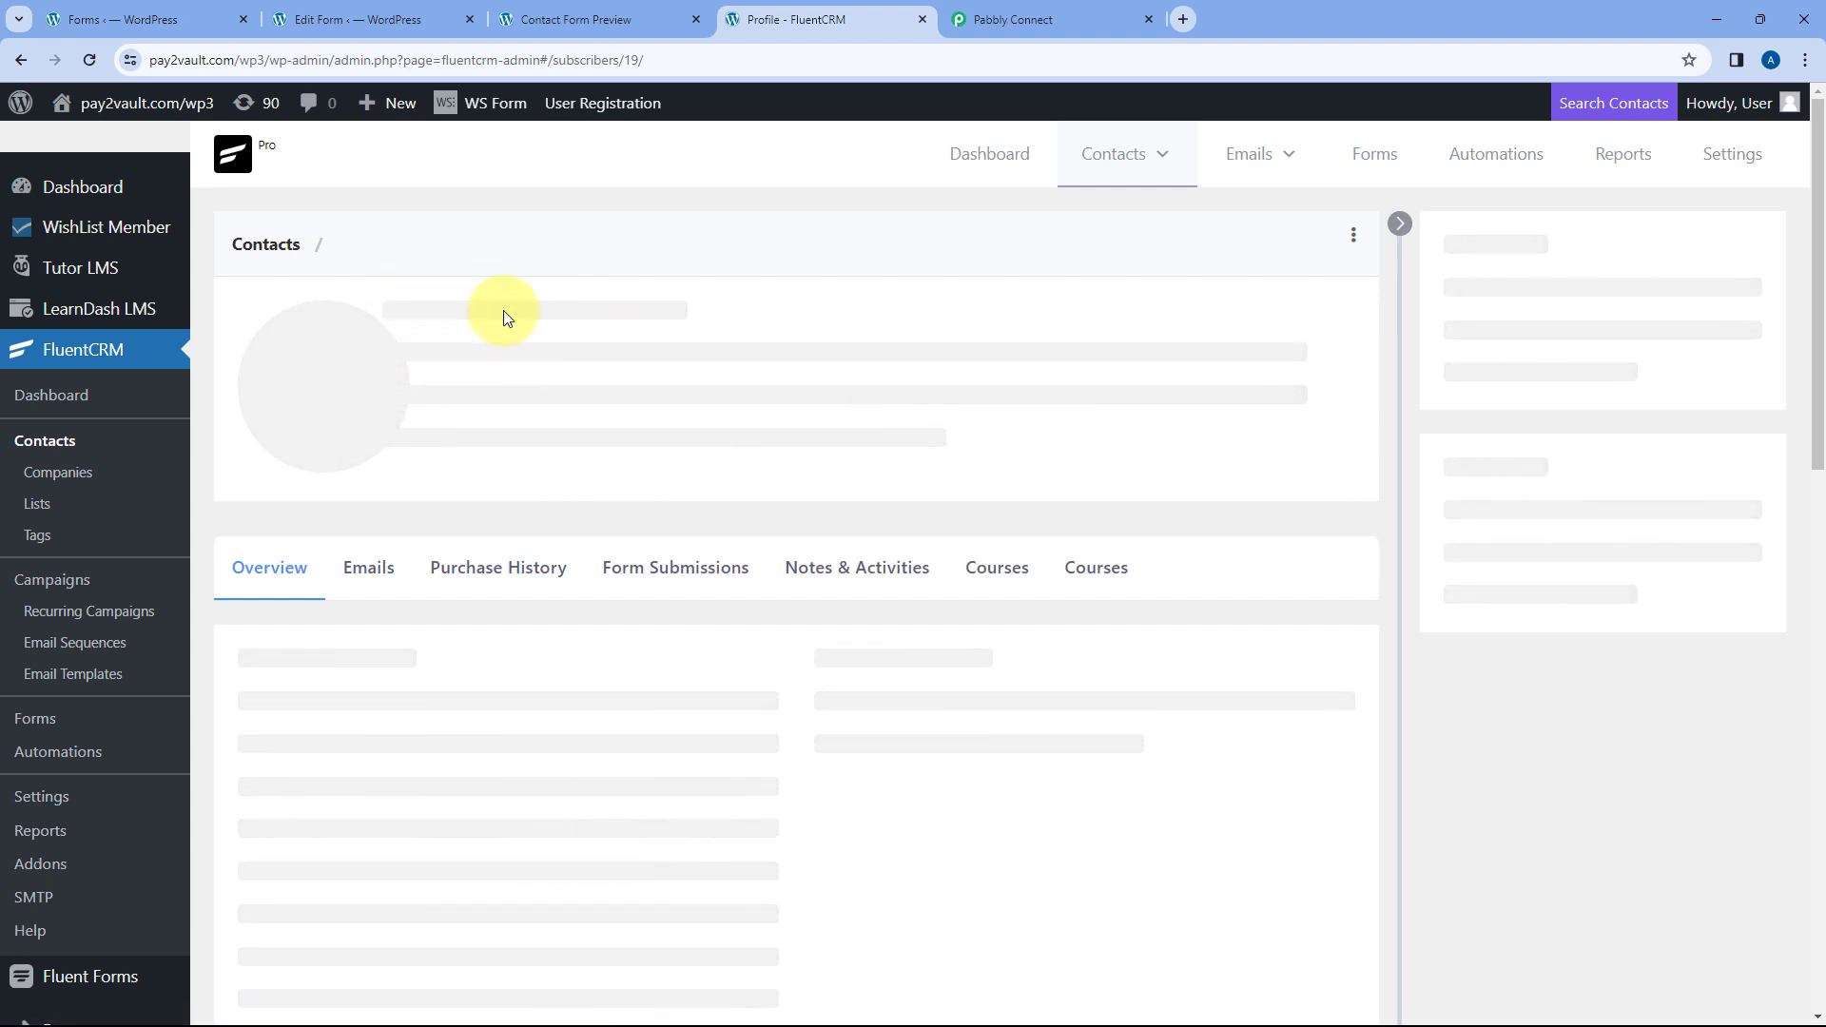
# - Check the contact's name, email, Pabbly List and Testing tag against the form, then return to Pabbly
pyautogui.click(547, 14)
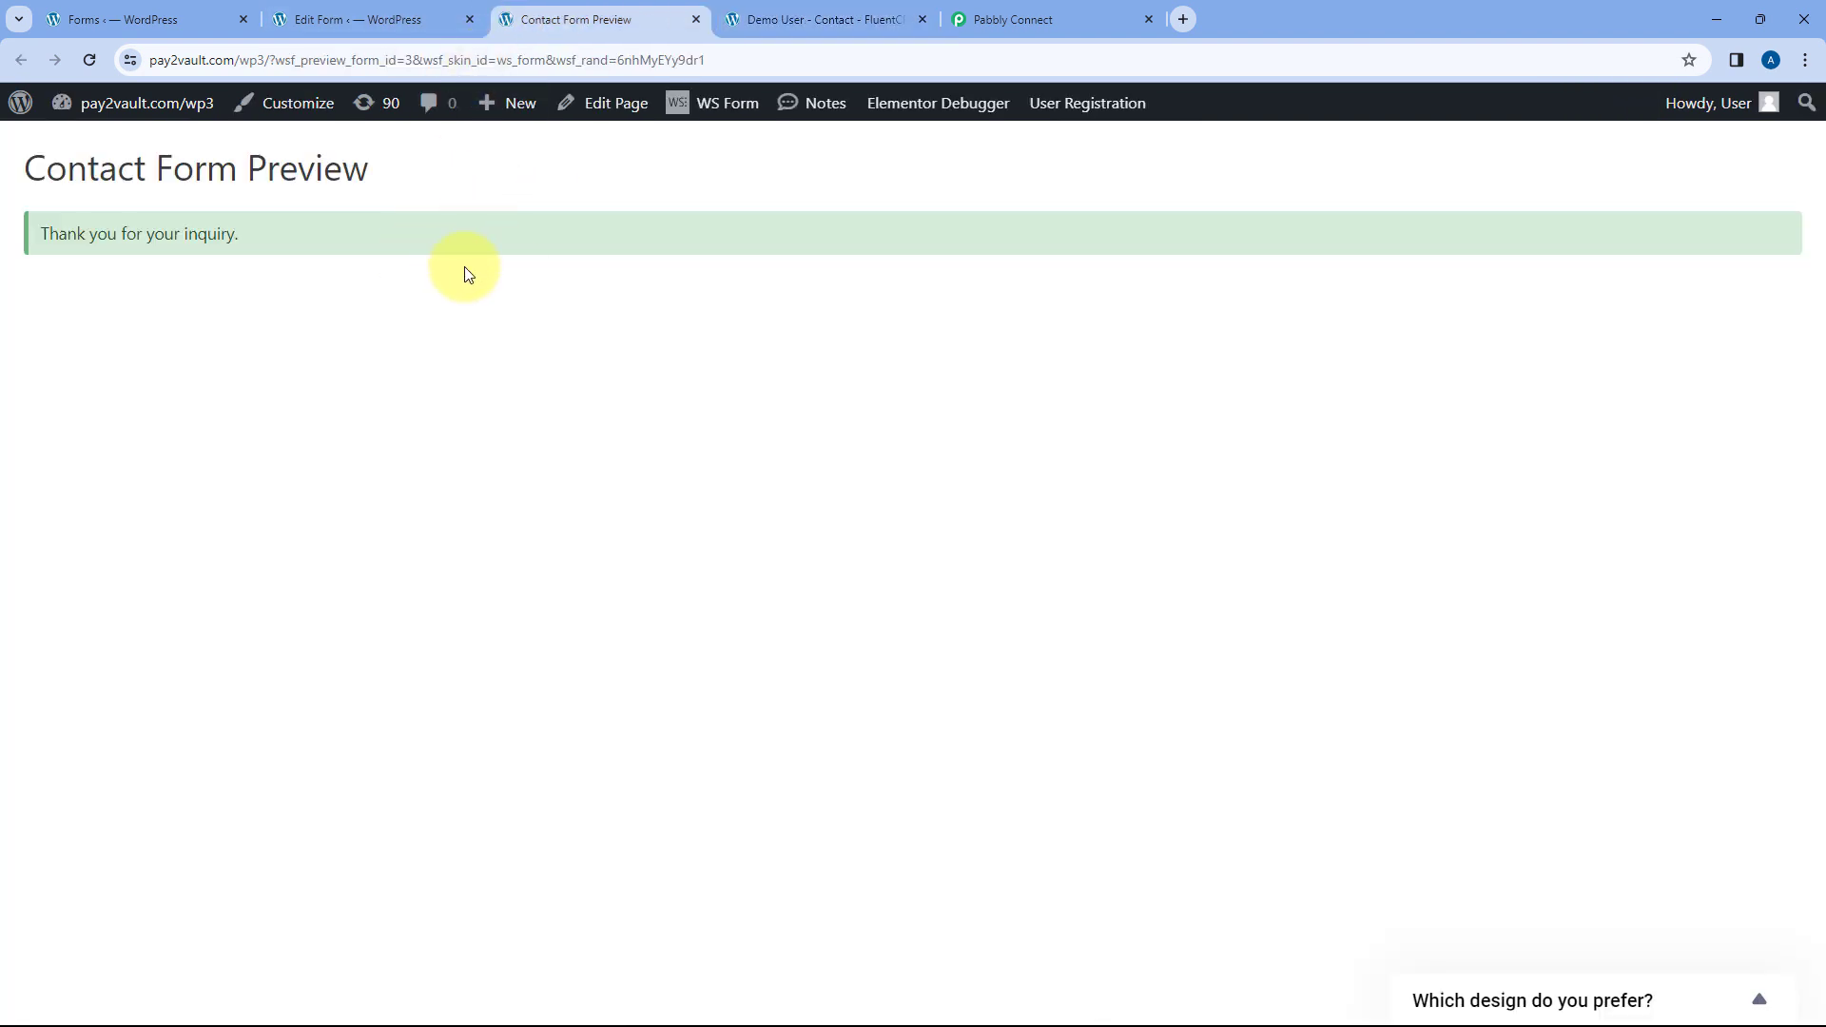
pyautogui.click(830, 19)
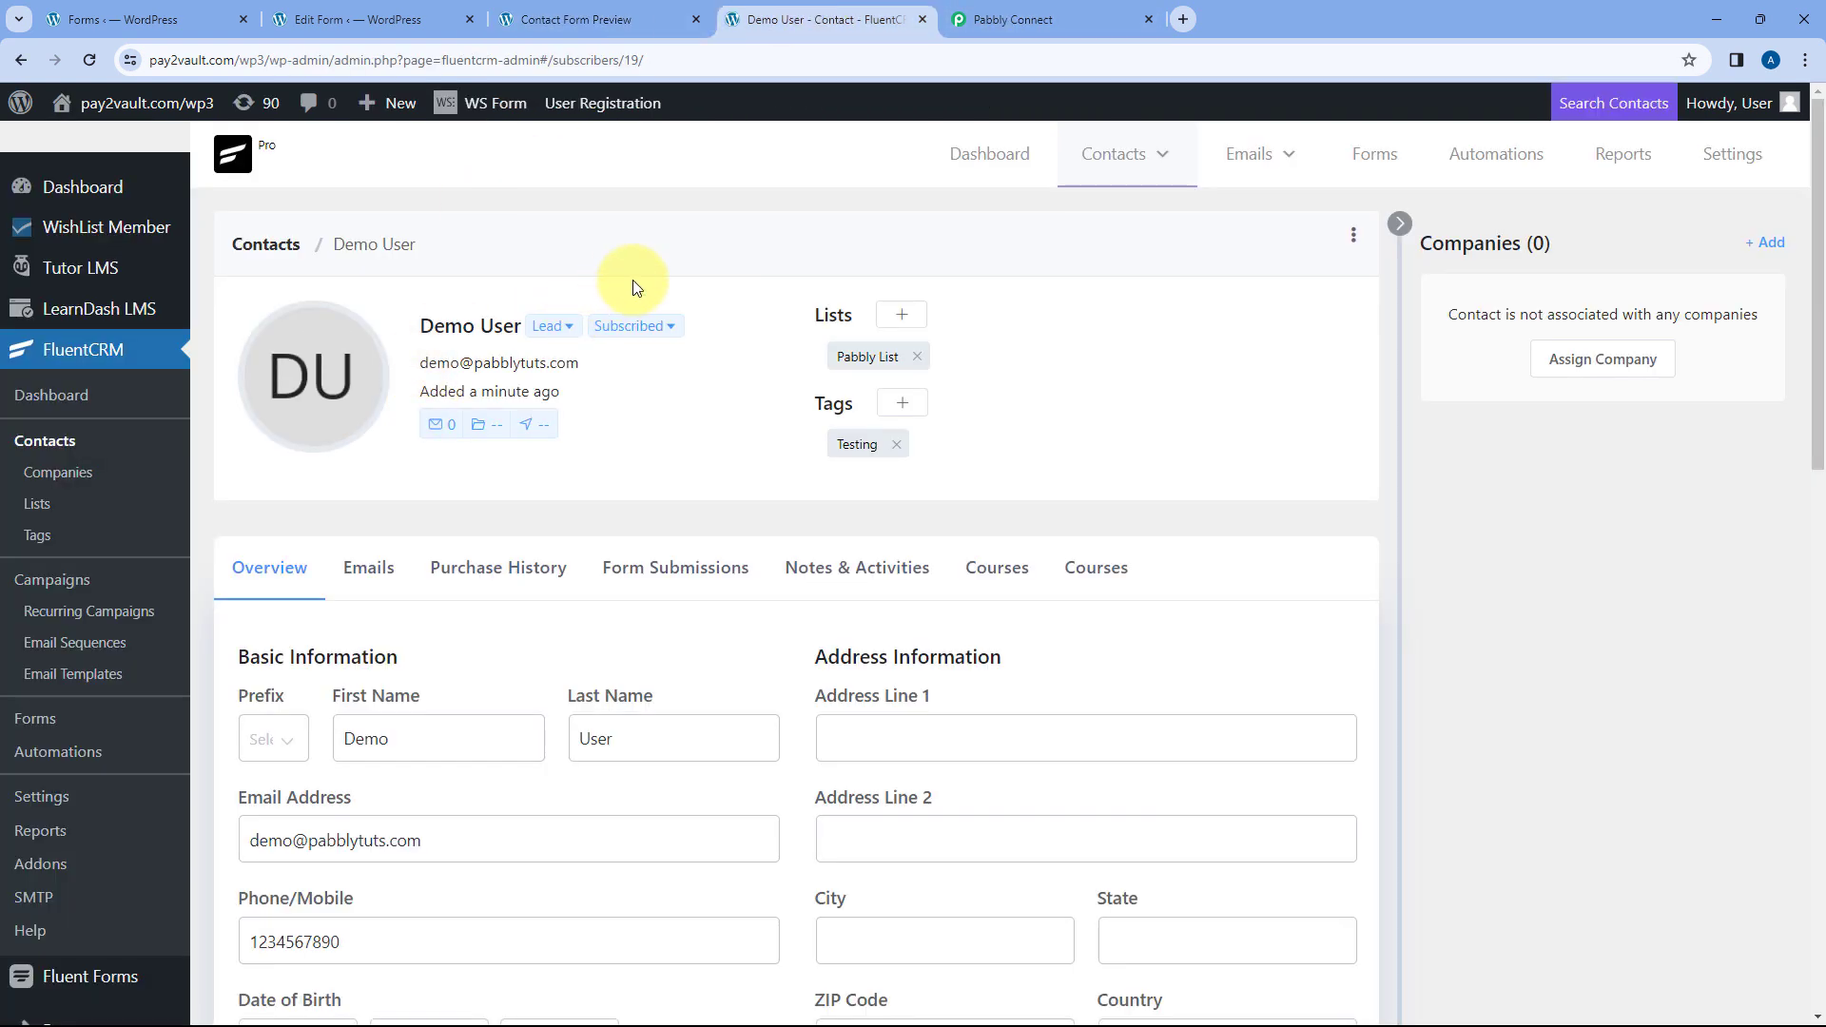
pyautogui.moveTo(414, 328)
pyautogui.moveTo(414, 328)
pyautogui.mouseDown()
pyautogui.moveTo(518, 326)
pyautogui.moveTo(501, 362)
pyautogui.moveTo(422, 359)
pyautogui.mouseUp()
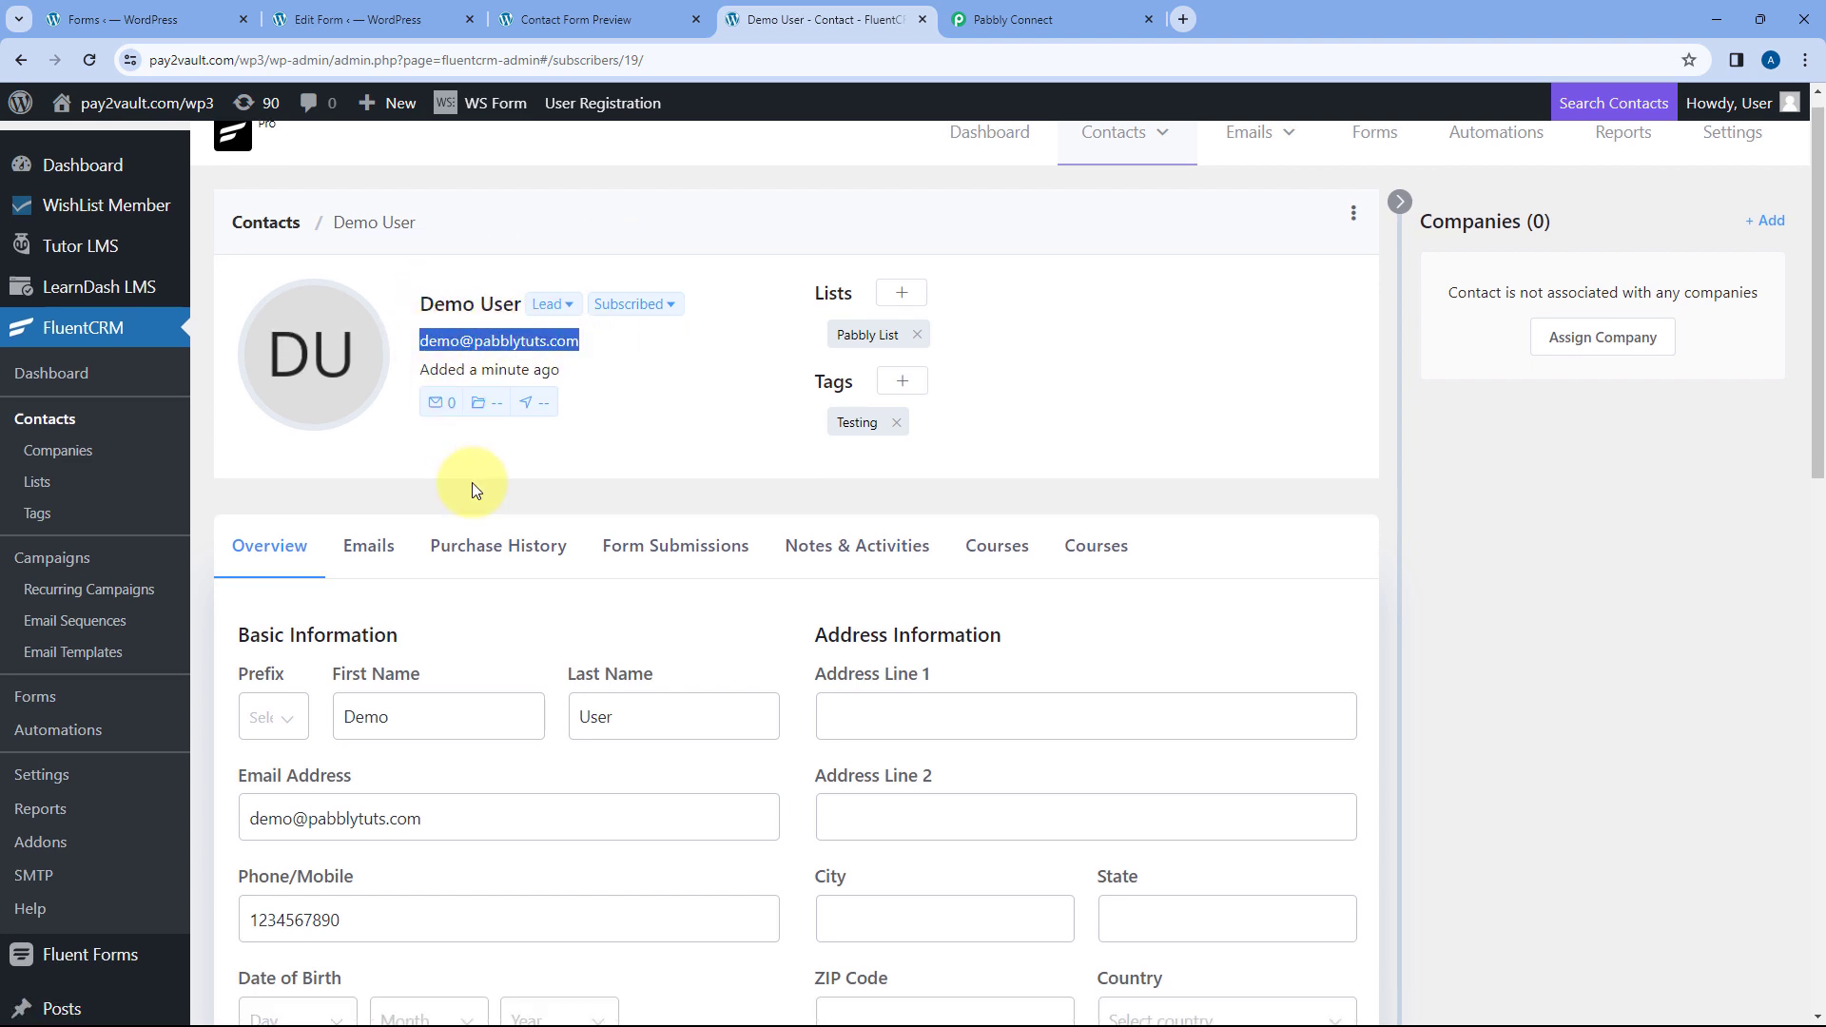
pyautogui.scroll(-4, 472, 485)
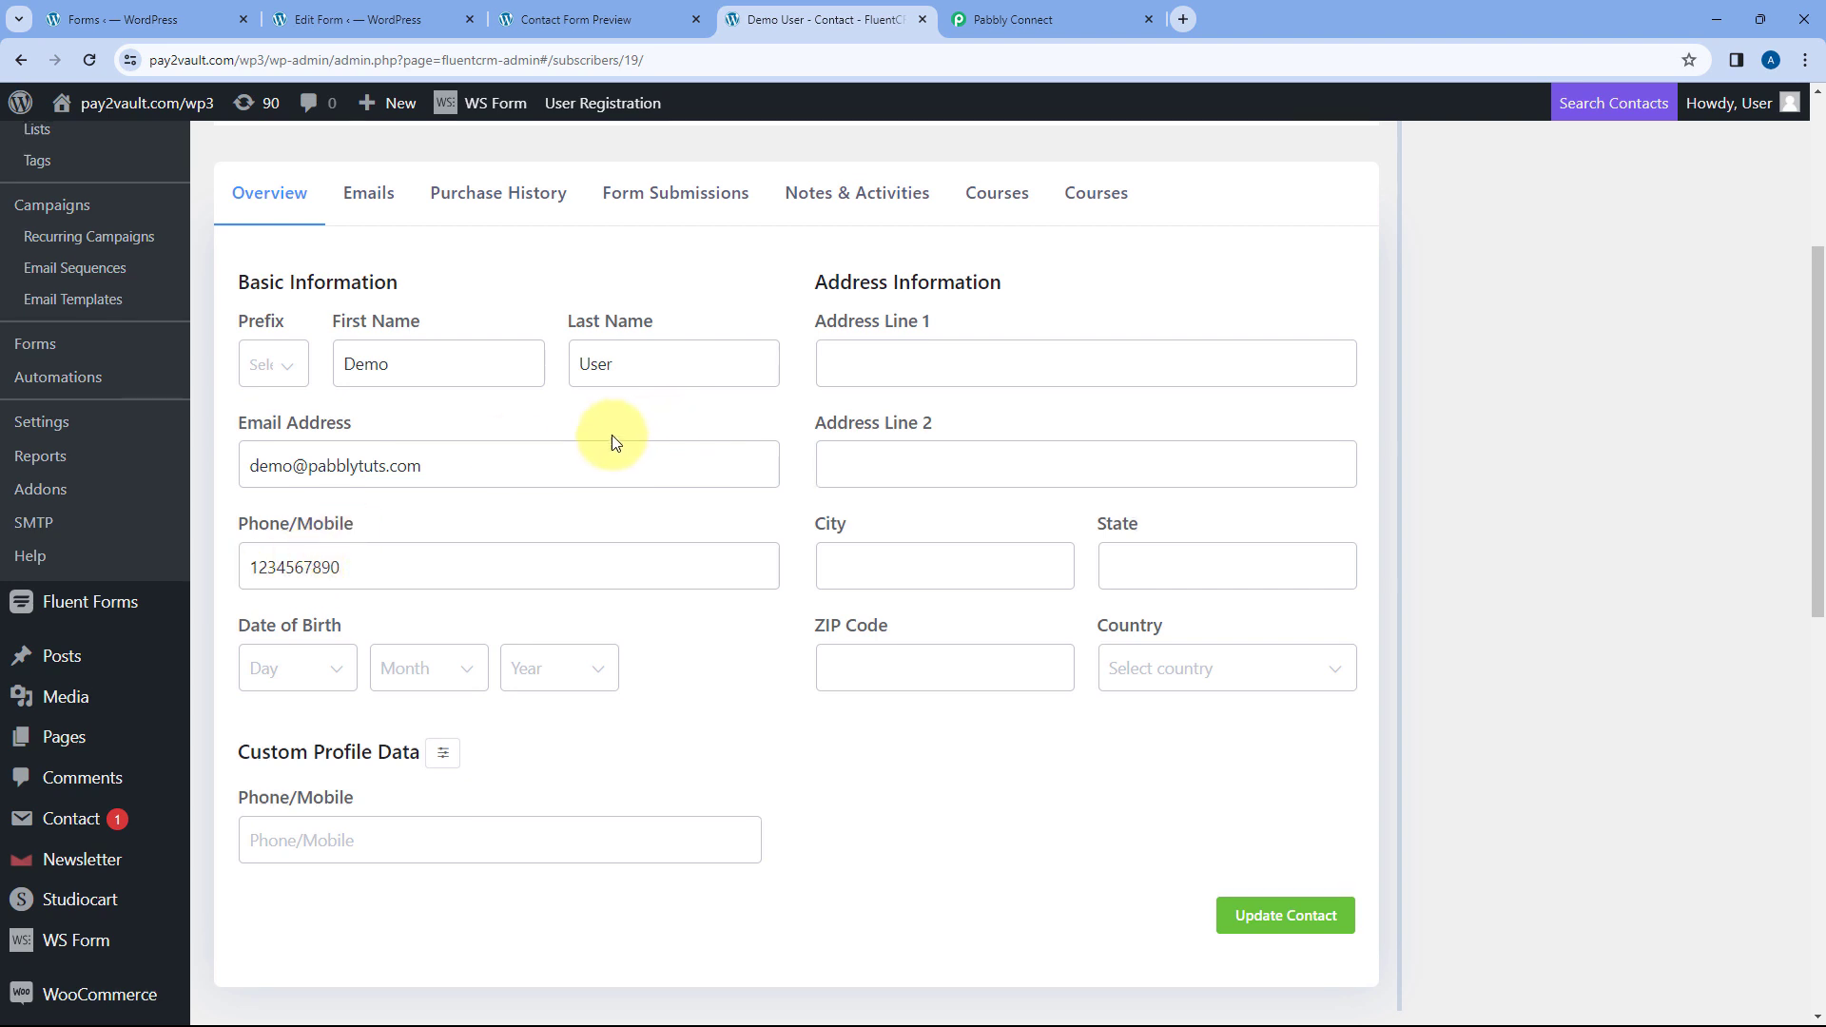
pyautogui.scroll(4, 613, 435)
pyautogui.click(624, 299)
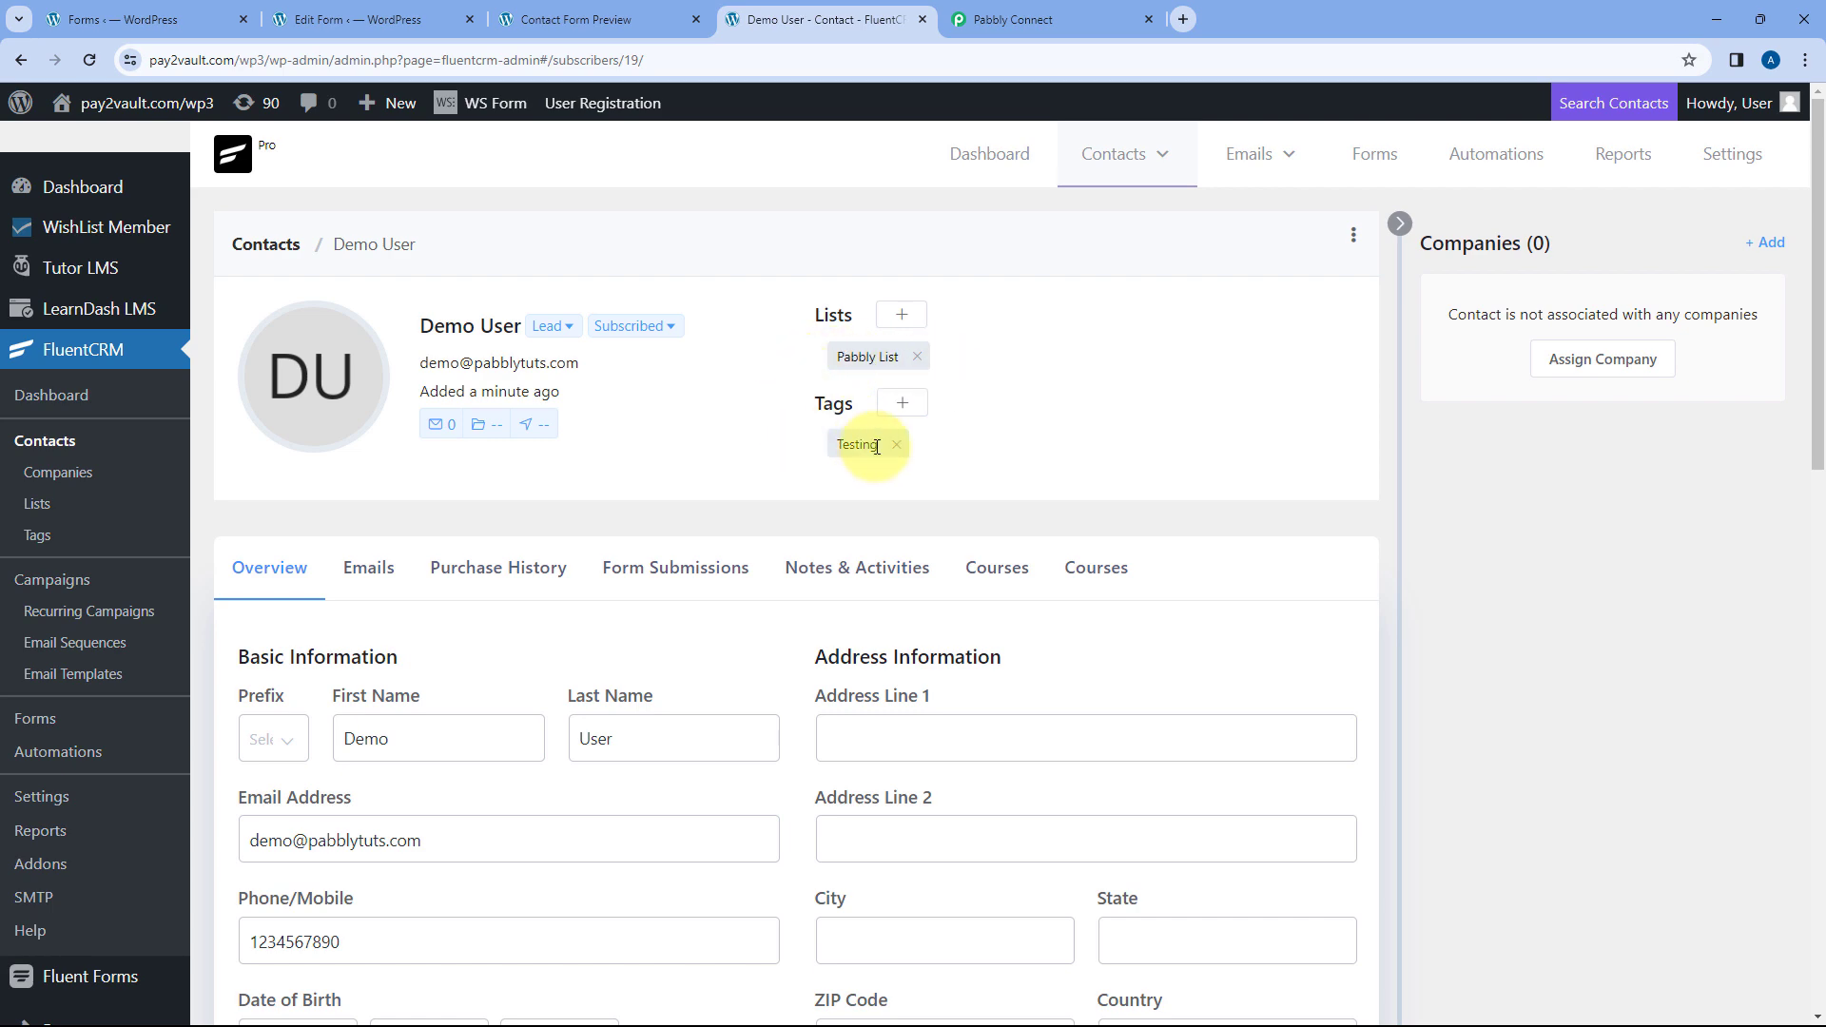
pyautogui.click(983, 8)
pyautogui.scroll(-12, 481, 527)
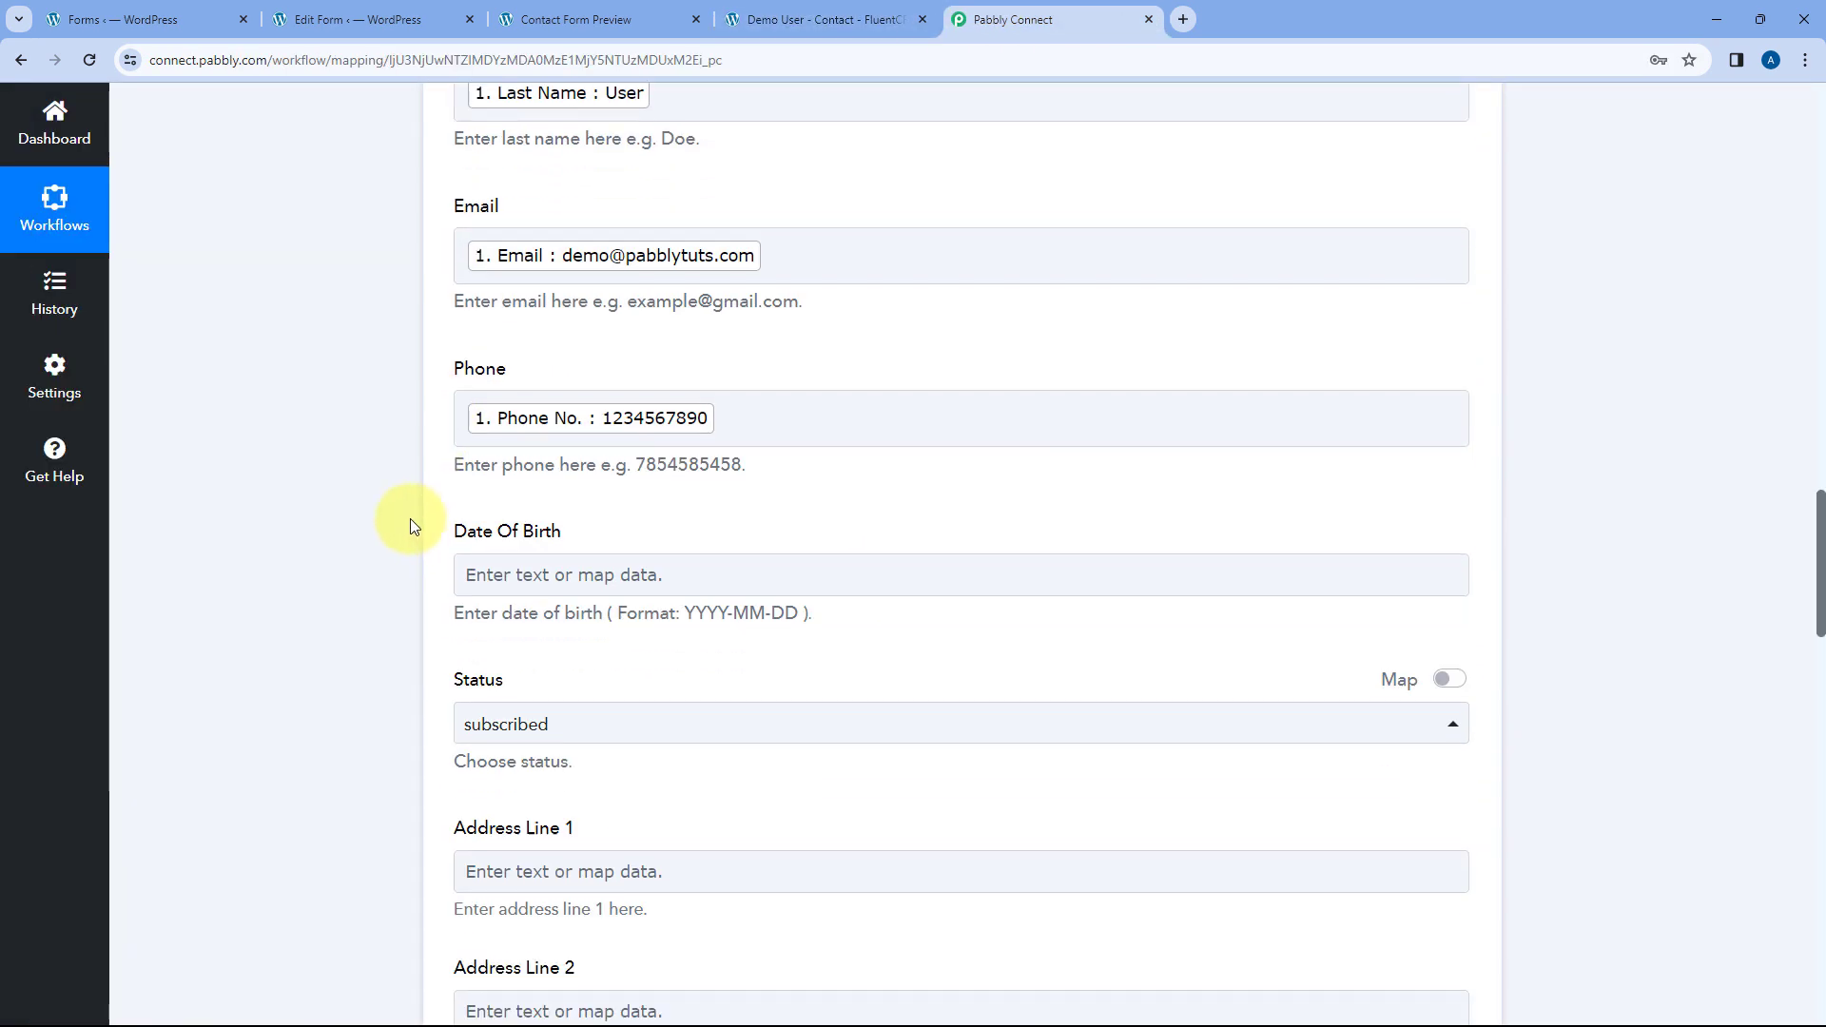
# - Review the mapped fields against the demo contact's details in FluentCRM
pyautogui.scroll(-4, 437, 521)
pyautogui.scroll(-3, 407, 704)
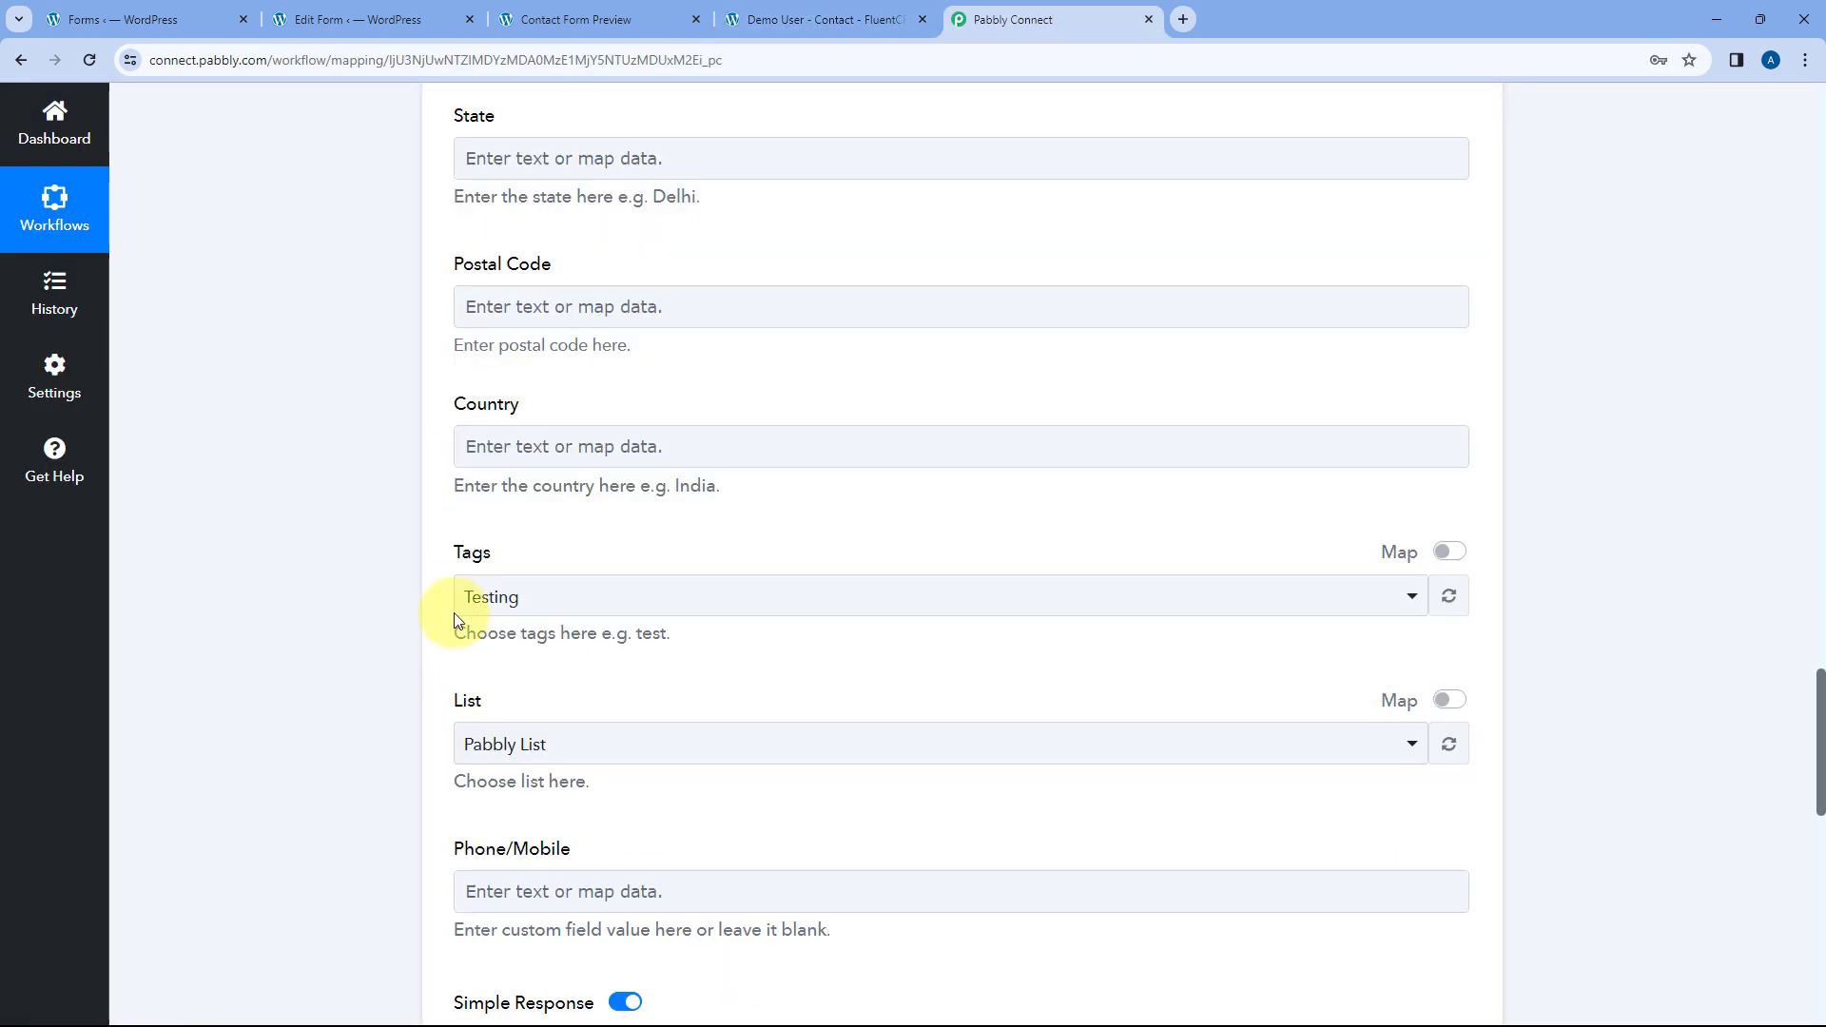
pyautogui.scroll(2, 424, 602)
pyautogui.scroll(15, 424, 599)
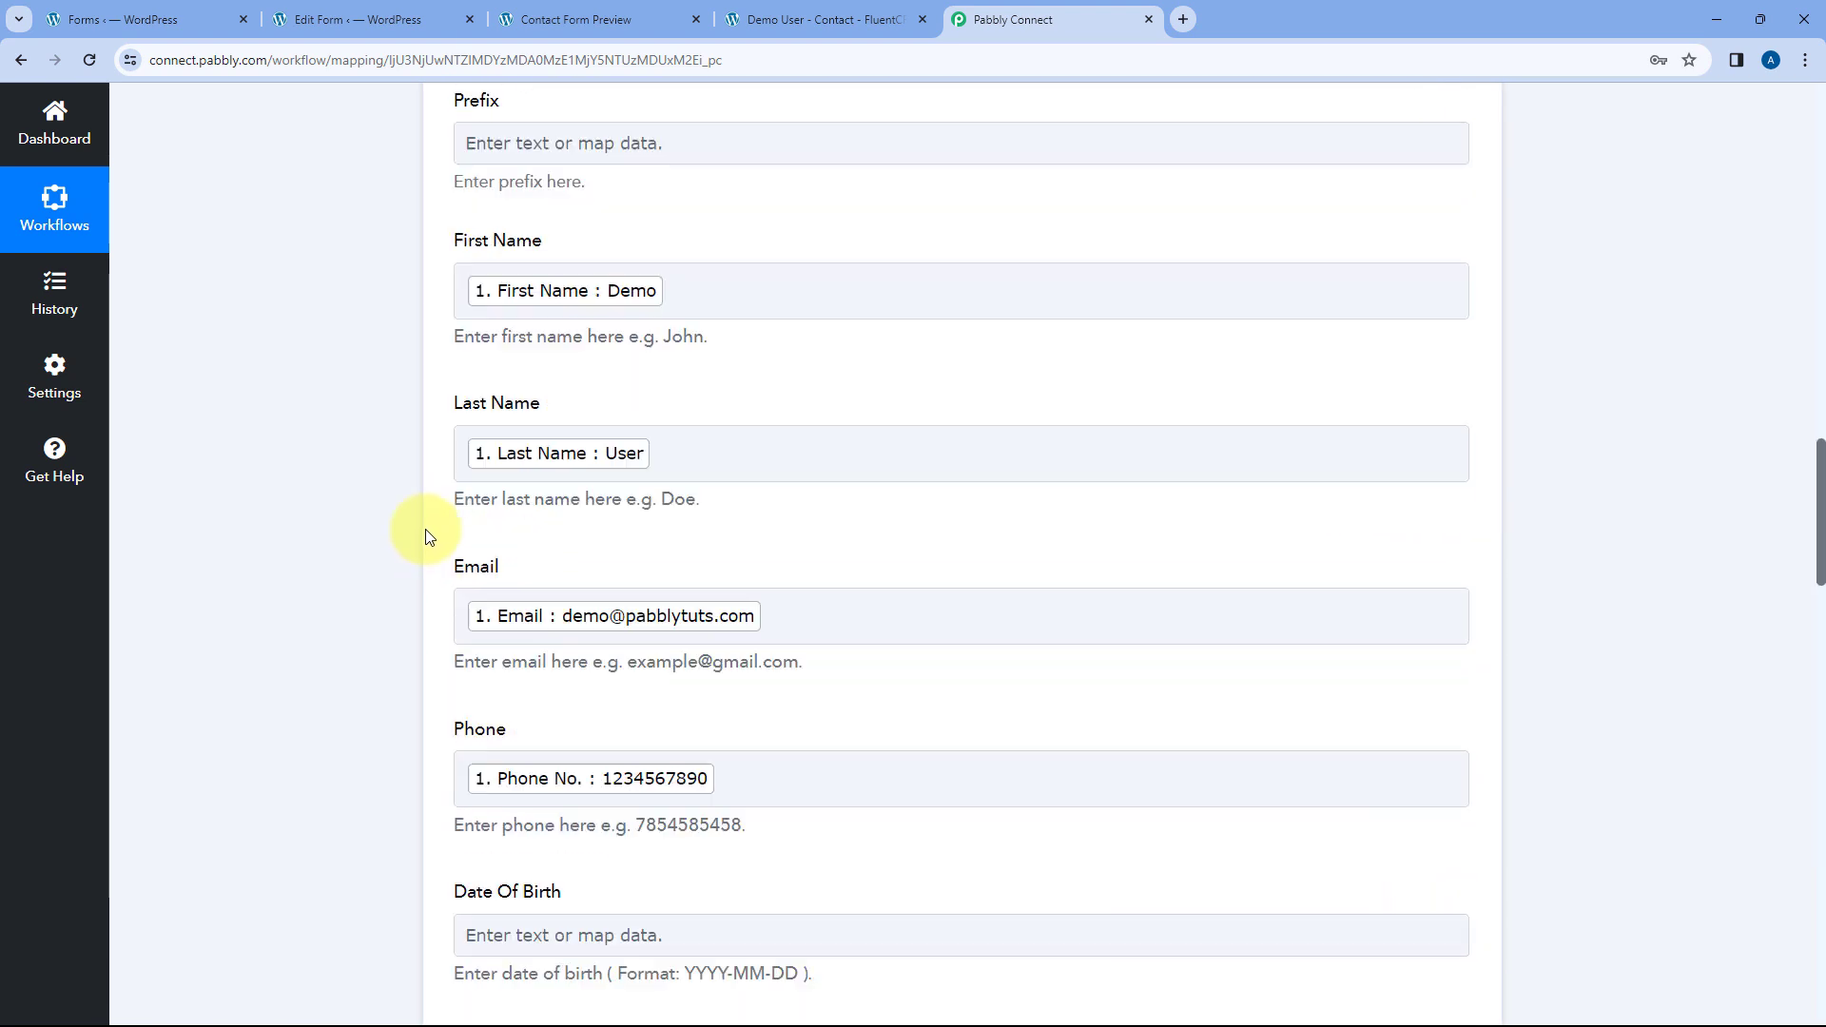
pyautogui.click(830, 7)
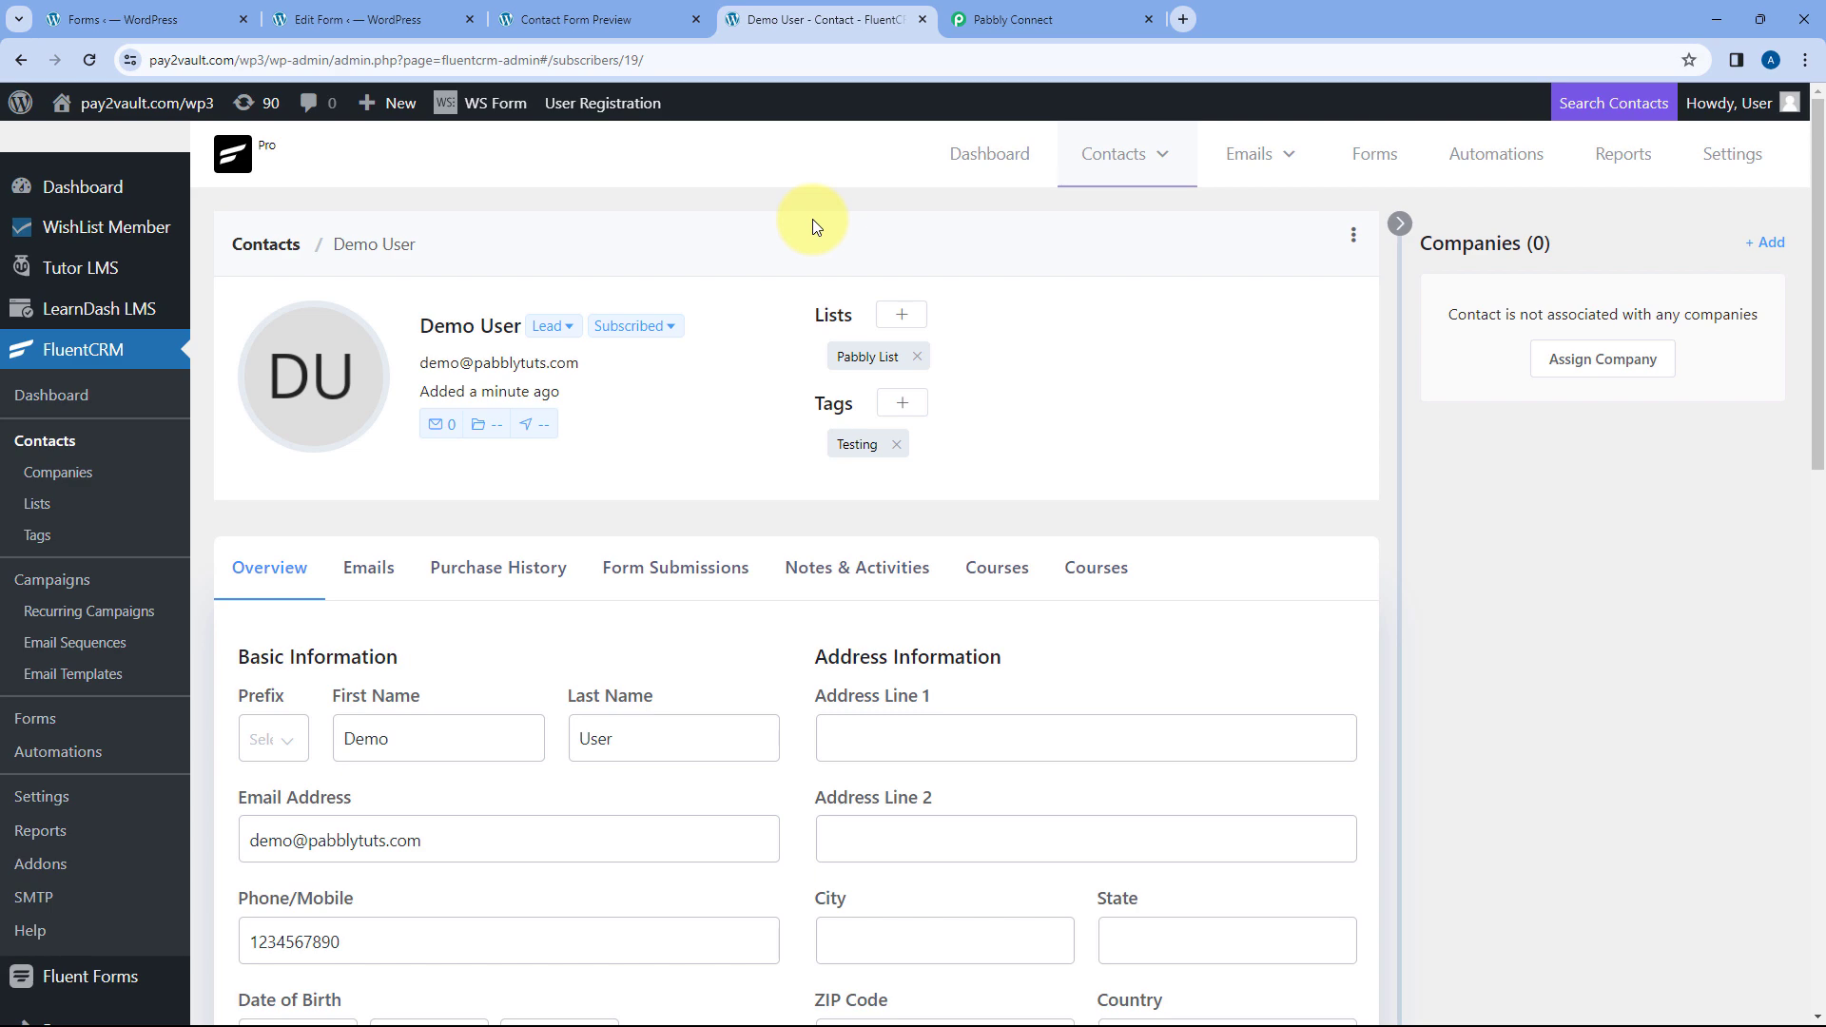
pyautogui.click(960, 21)
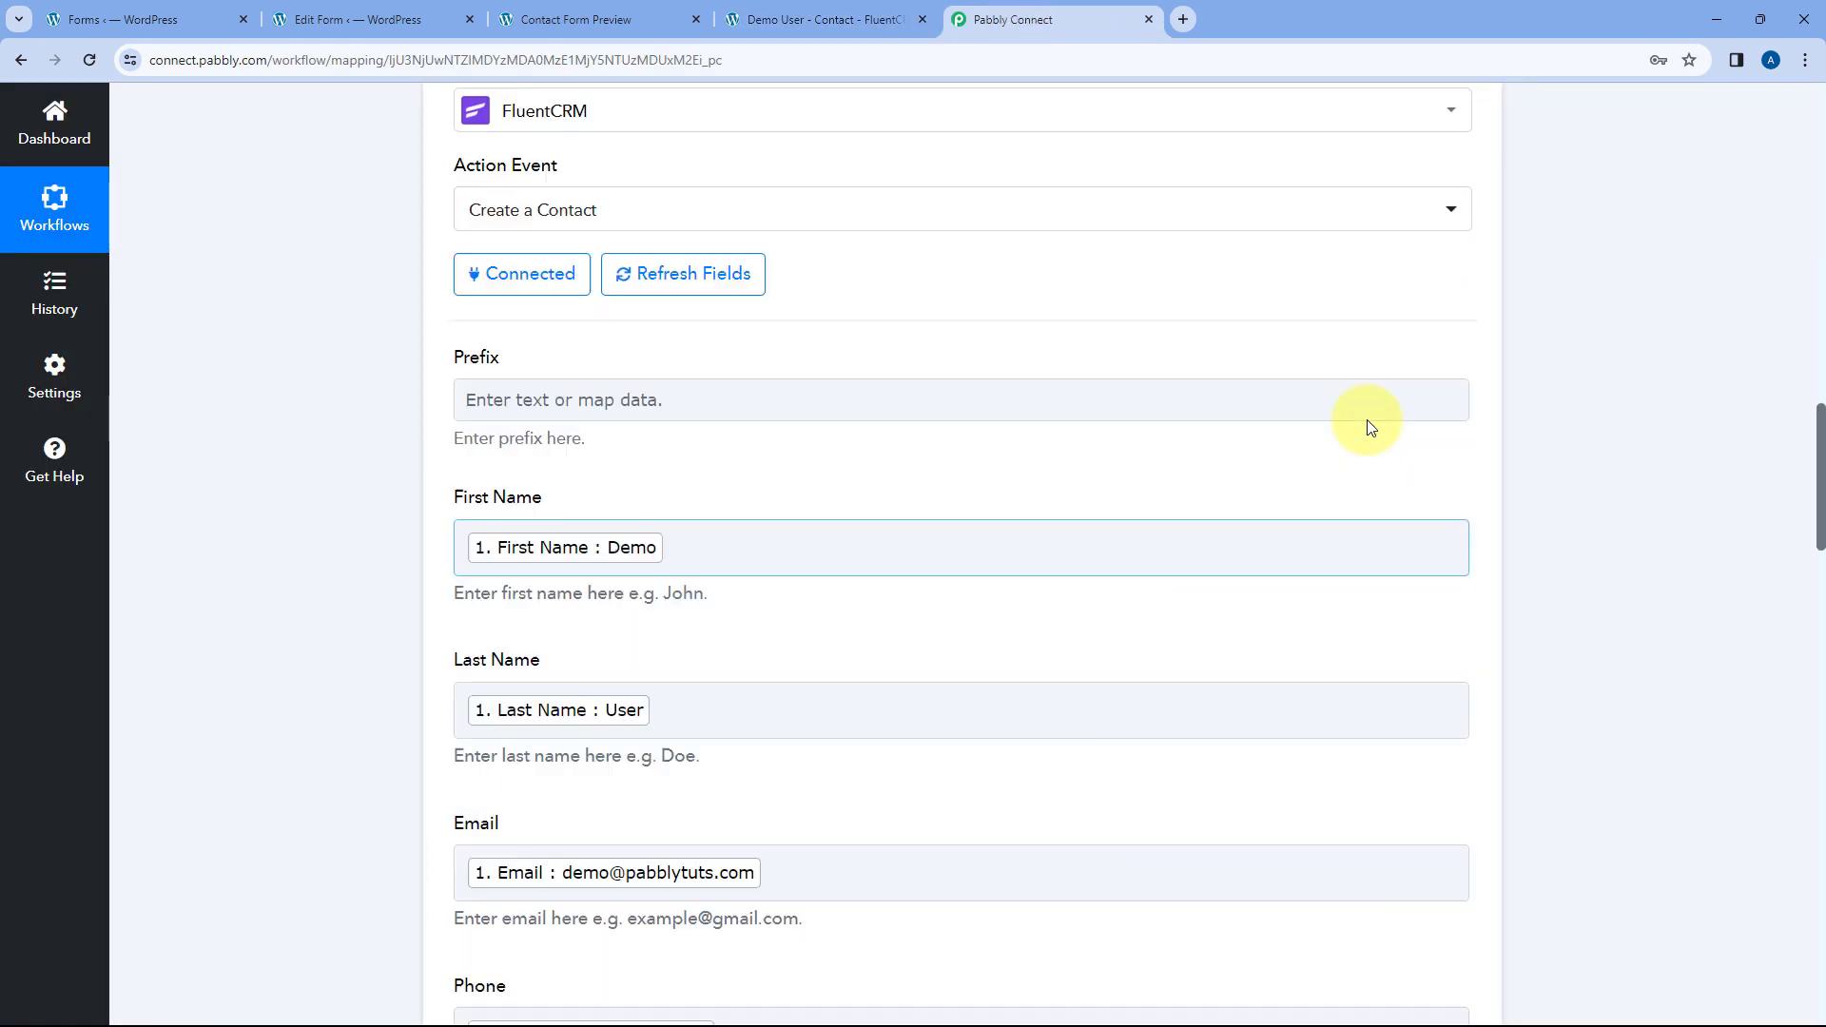
pyautogui.scroll(3, 1370, 427)
# - Collapse the FluentCRM Create a Contact action and the WS Form trigger cards
pyautogui.click(1465, 225)
pyautogui.scroll(10, 1431, 367)
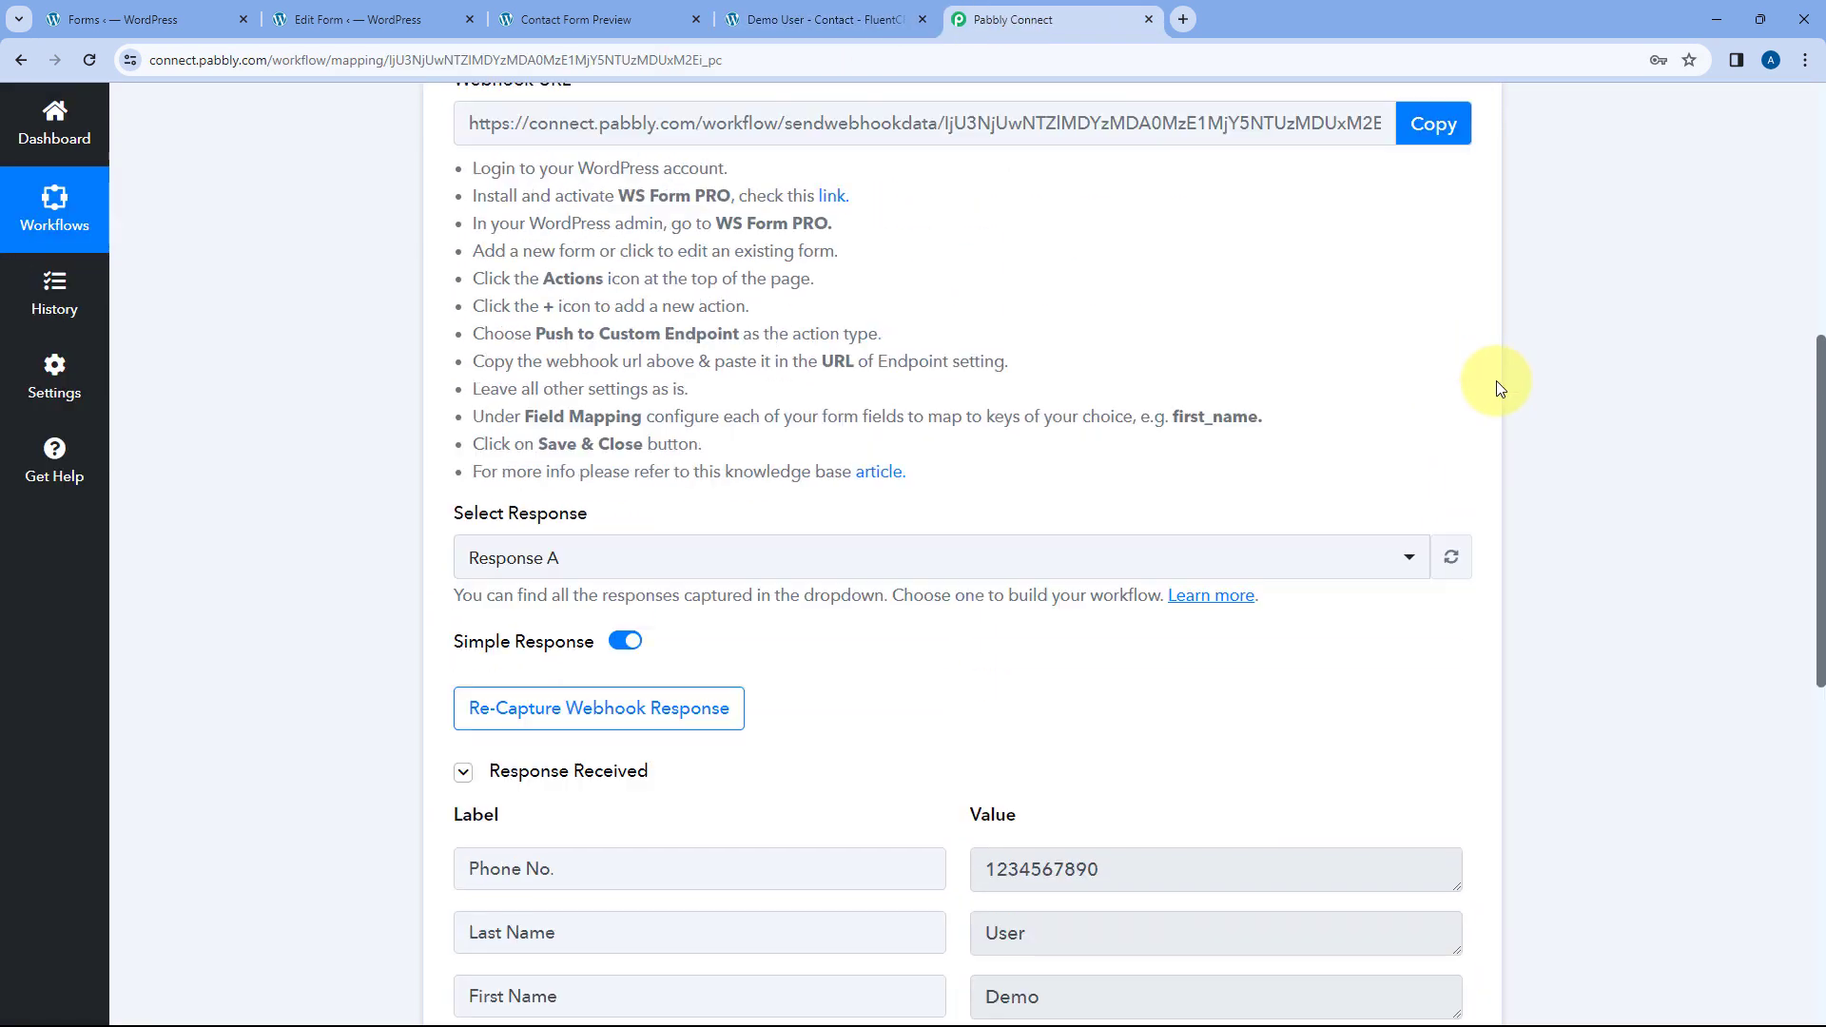
pyautogui.scroll(5, 1497, 380)
pyautogui.click(1463, 408)
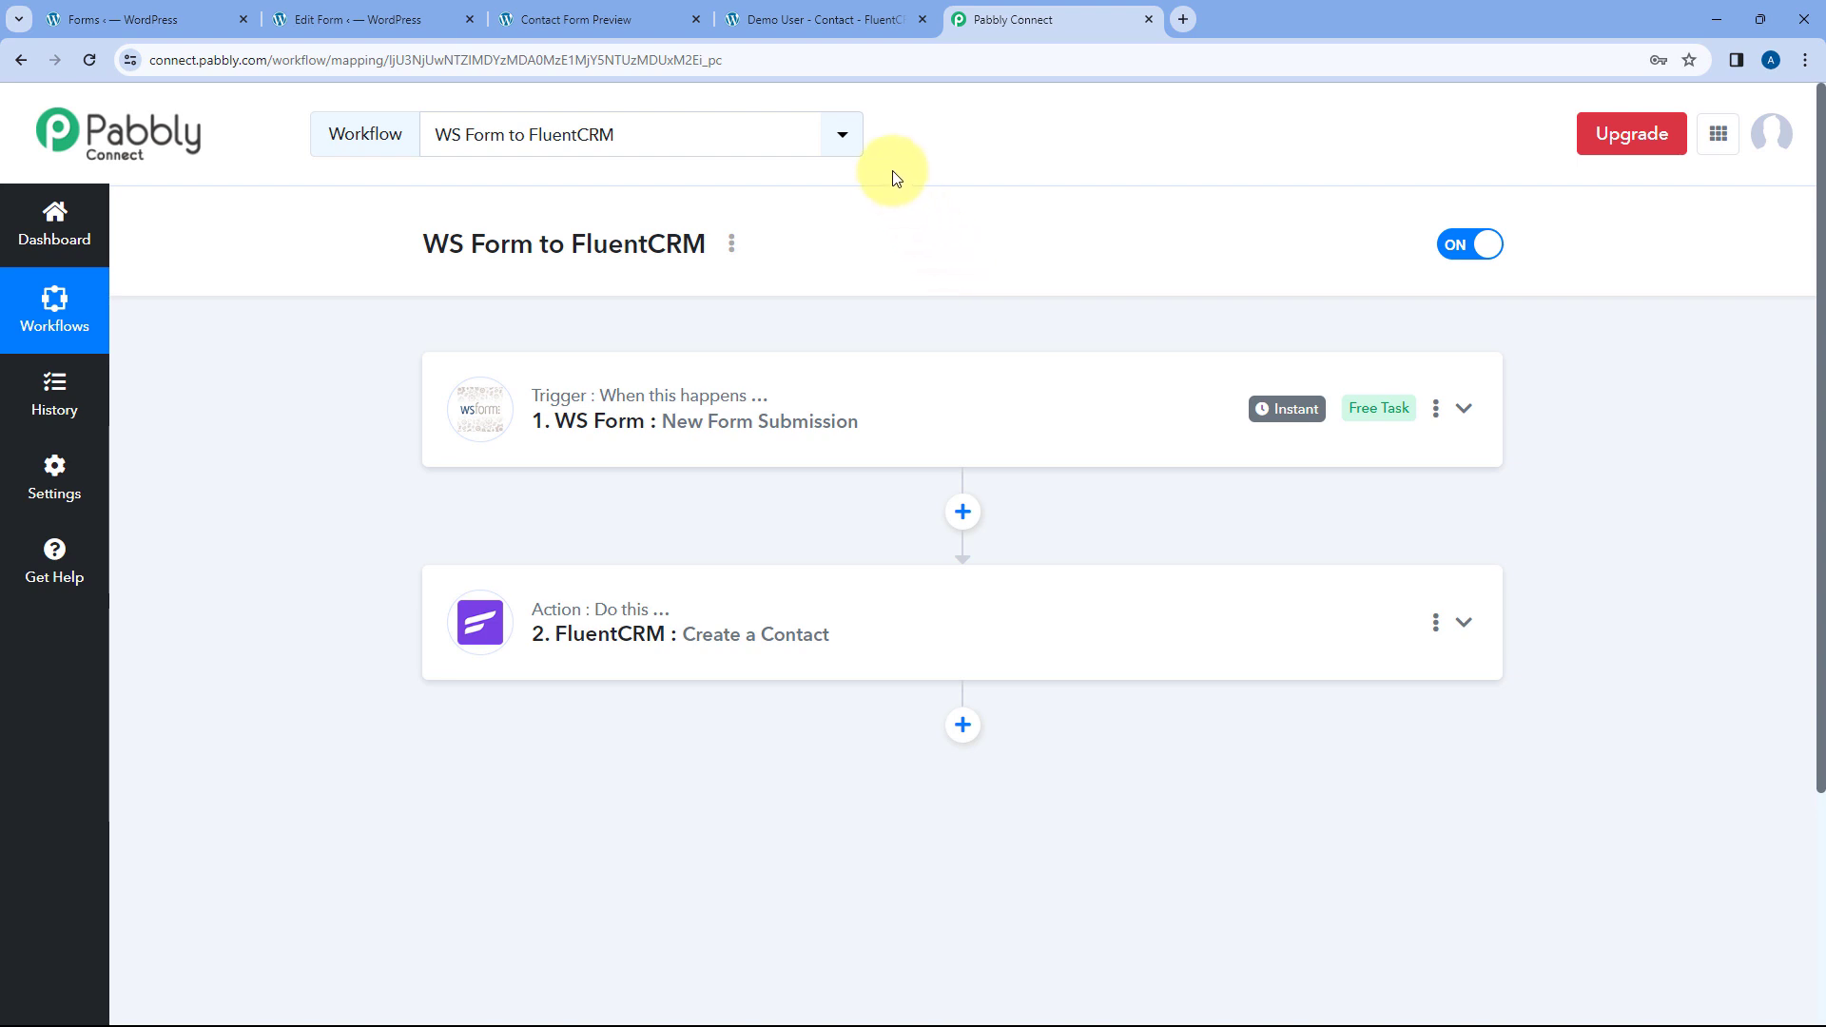
# - Reload the form preview and submit a new test entry with name, email and phone filled in
pyautogui.click(637, 19)
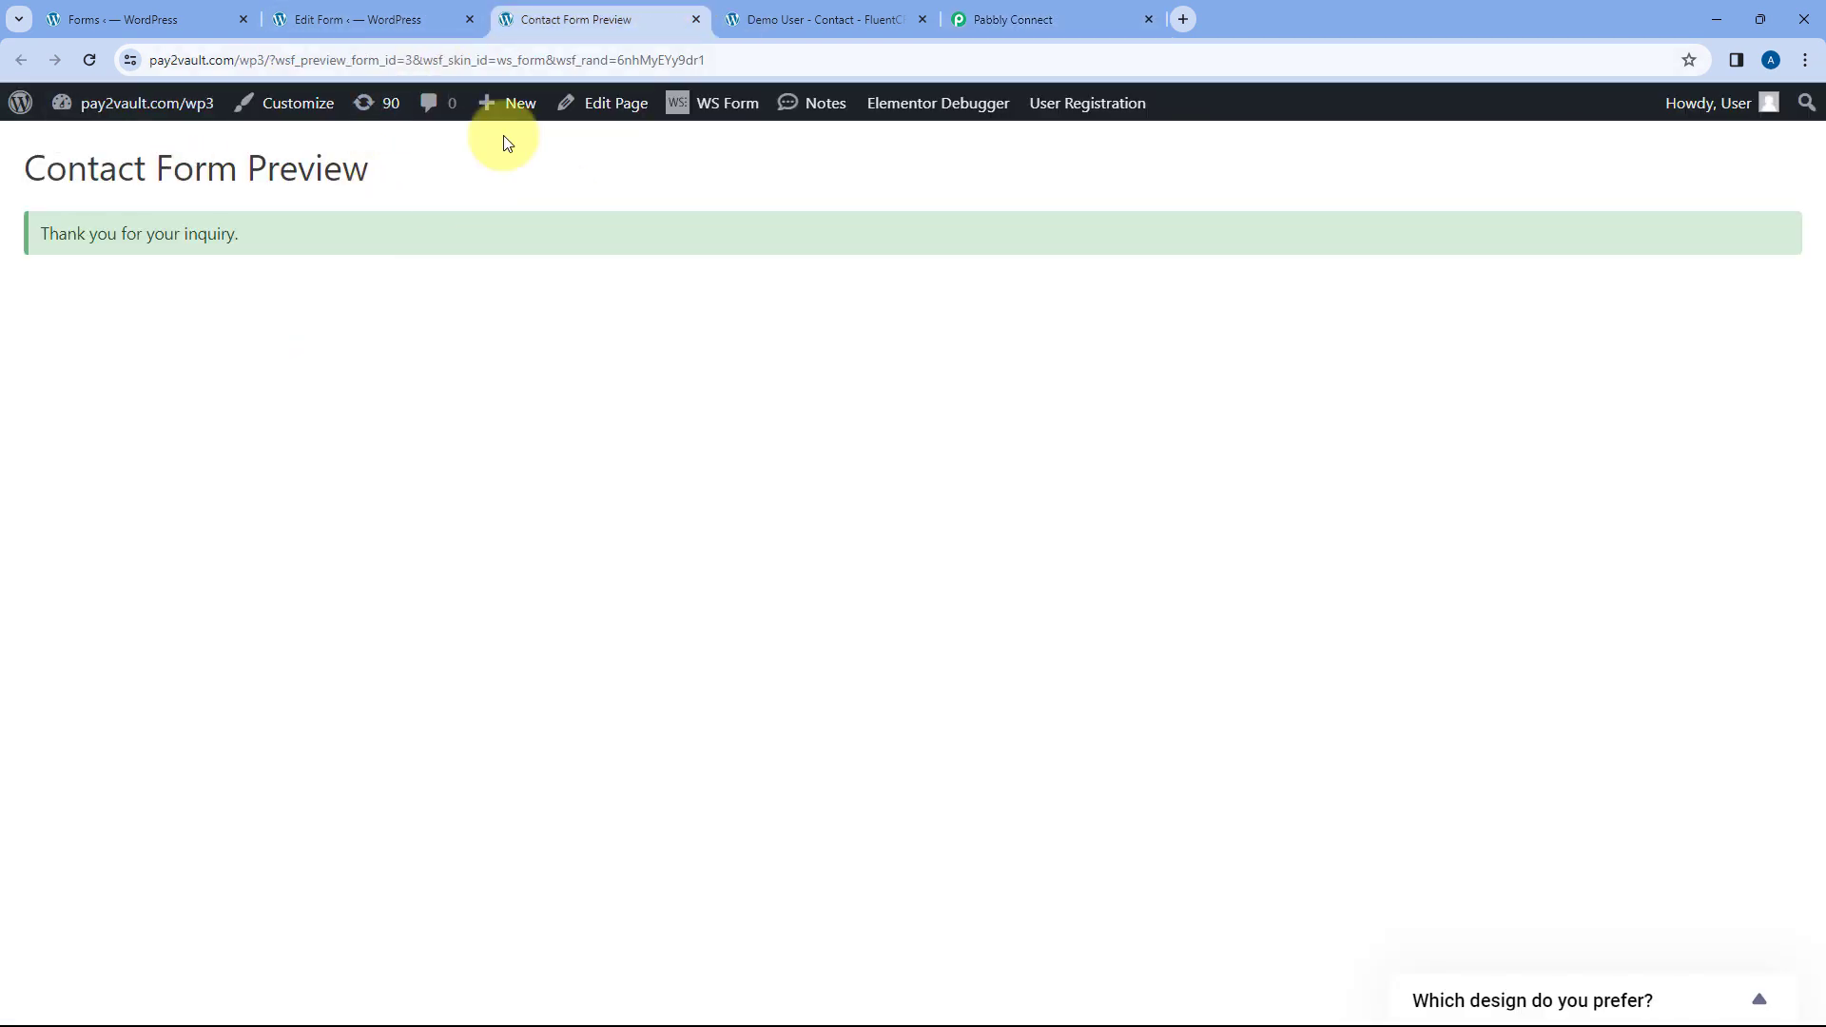
pyautogui.click(92, 62)
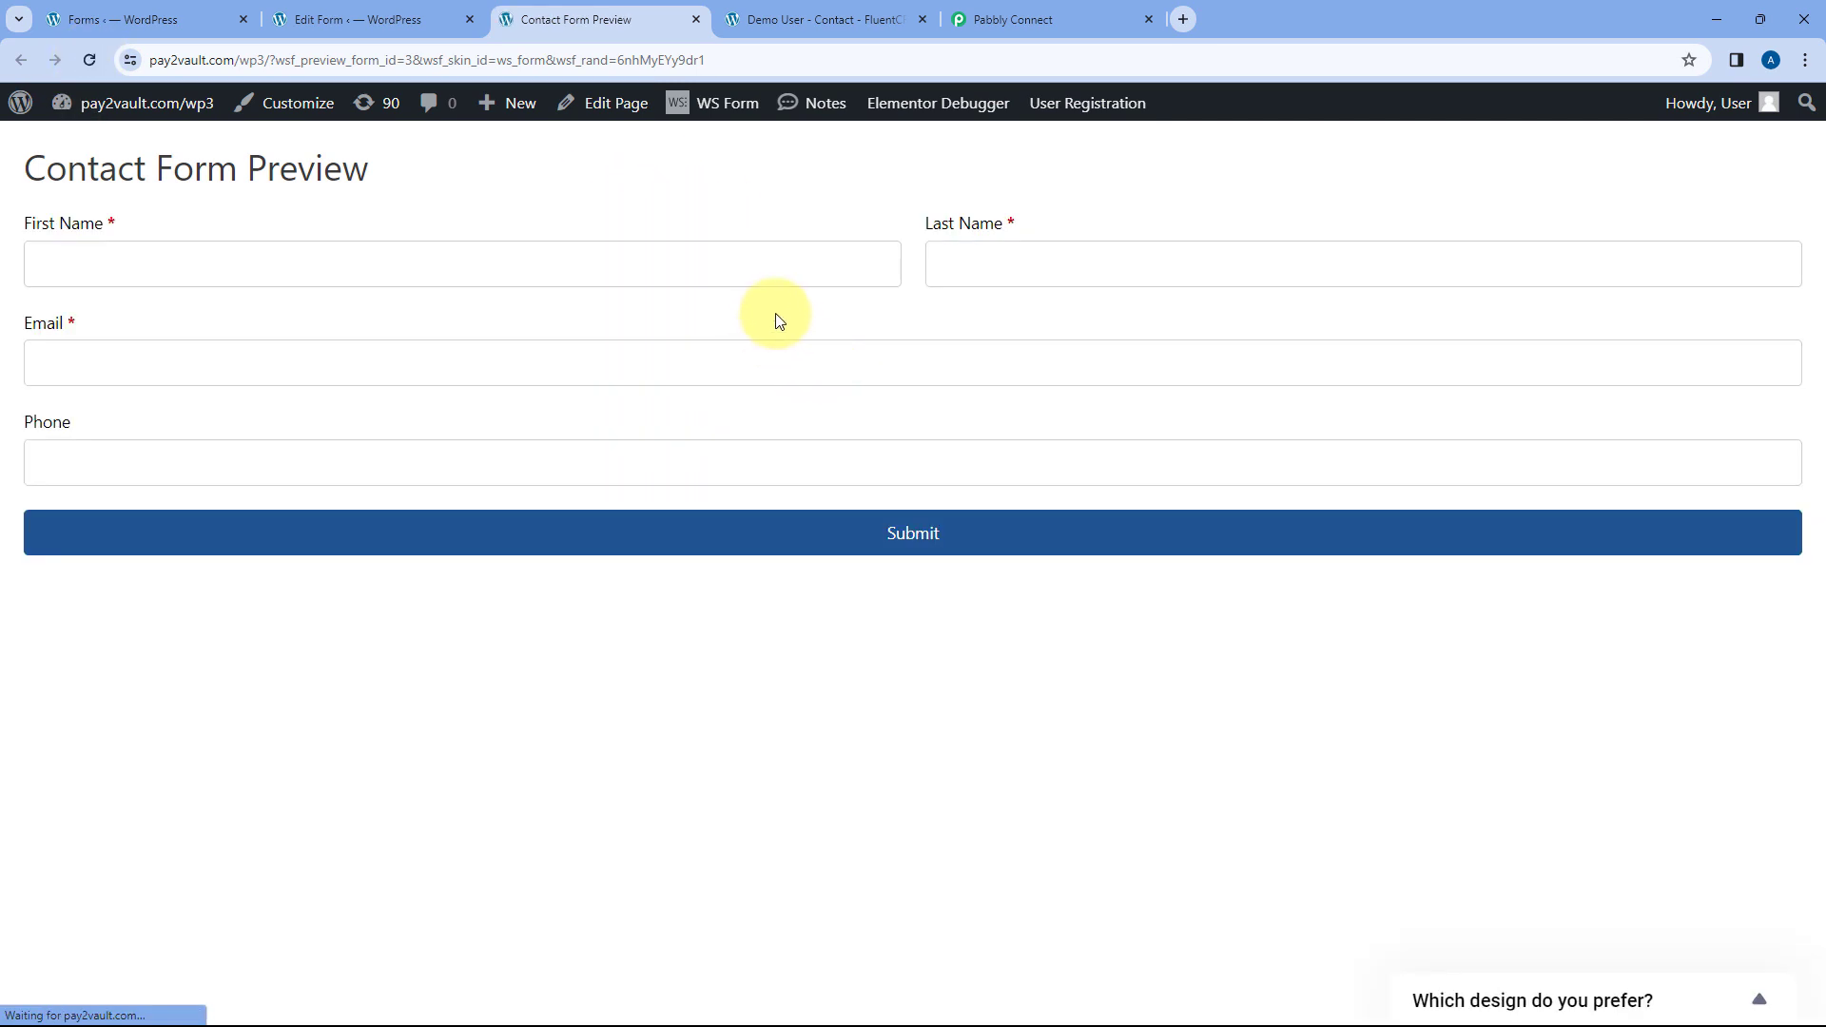
pyautogui.click(606, 238)
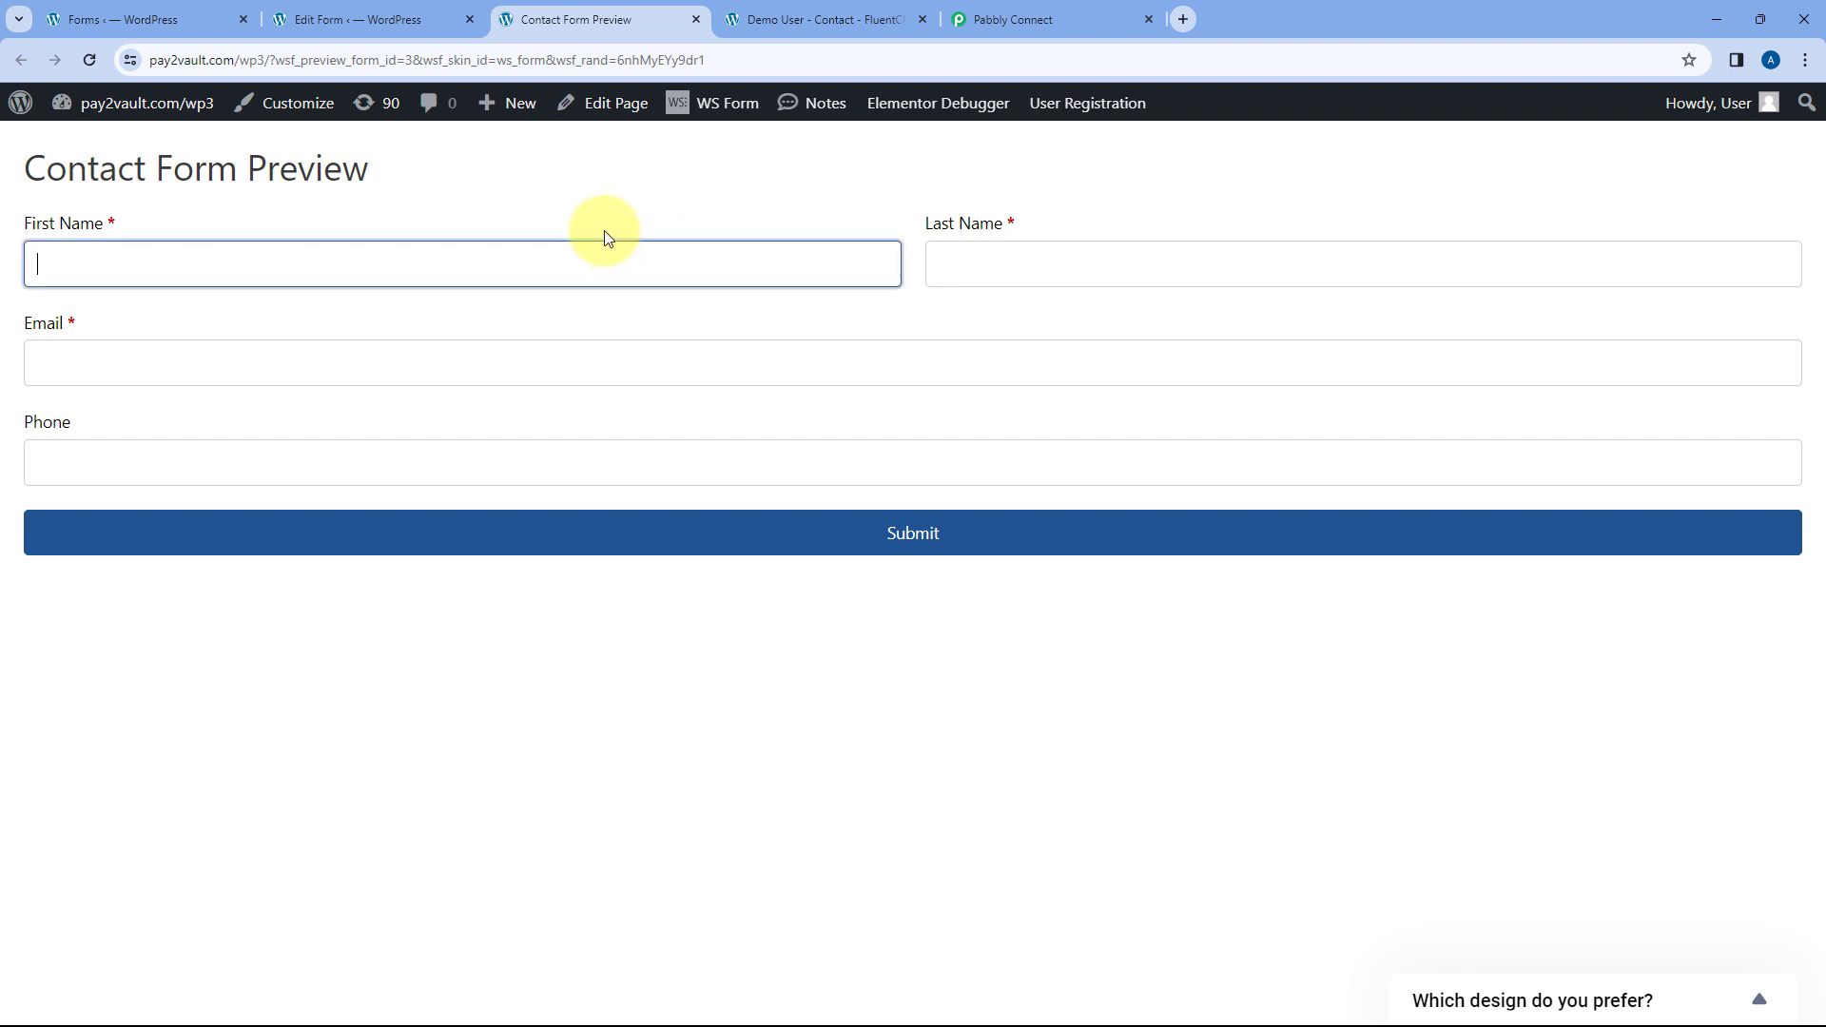
pyautogui.press('Tab')
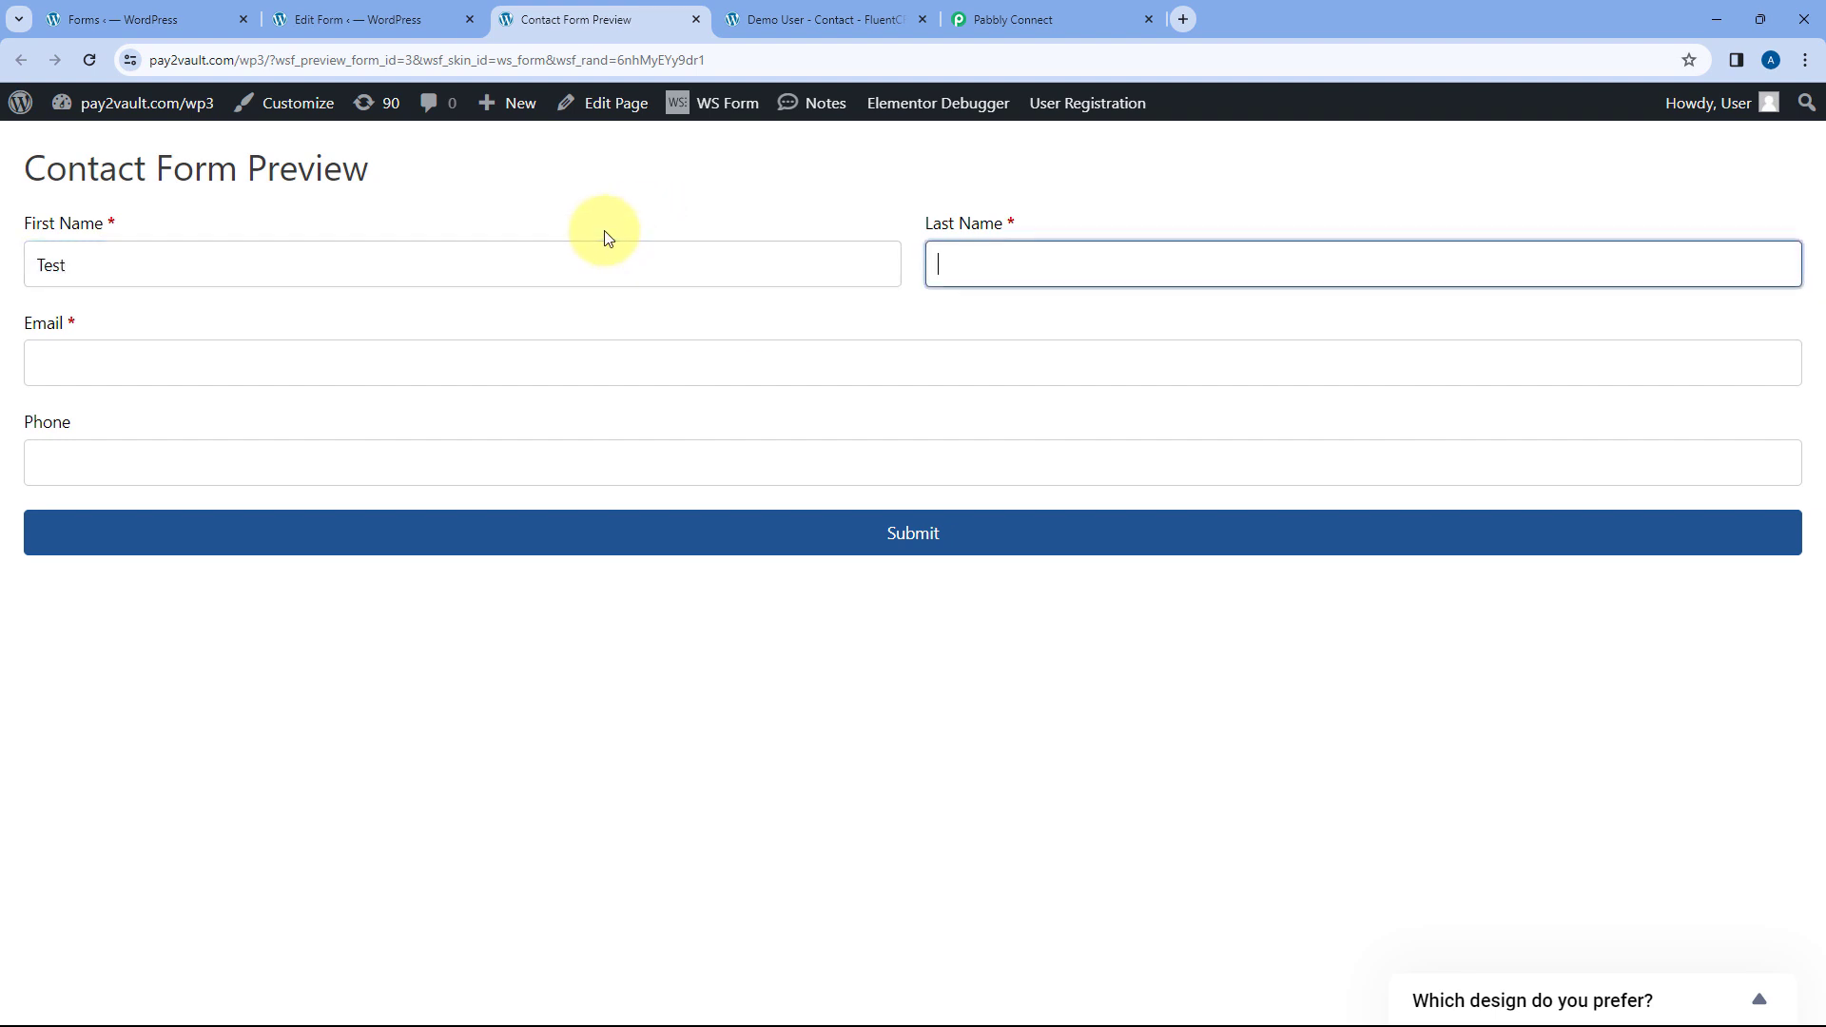
pyautogui.press('Tab')
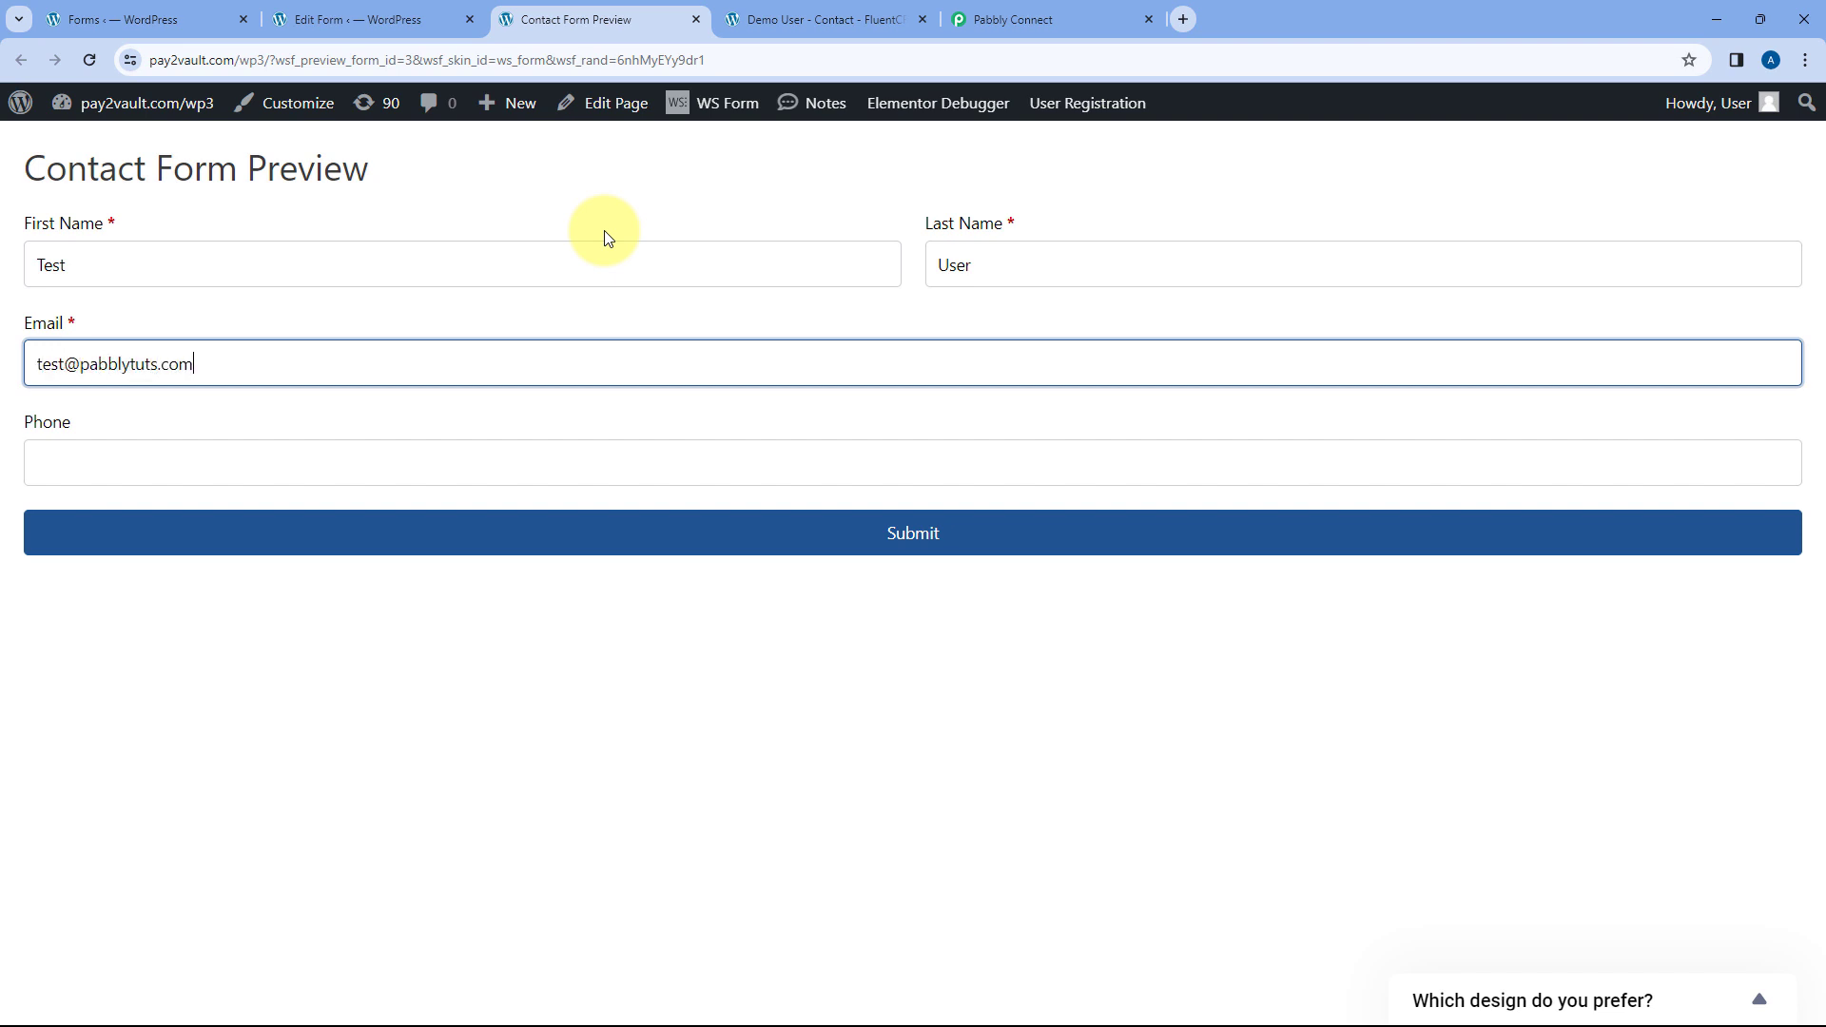
pyautogui.press('Tab')
pyautogui.write('569870')
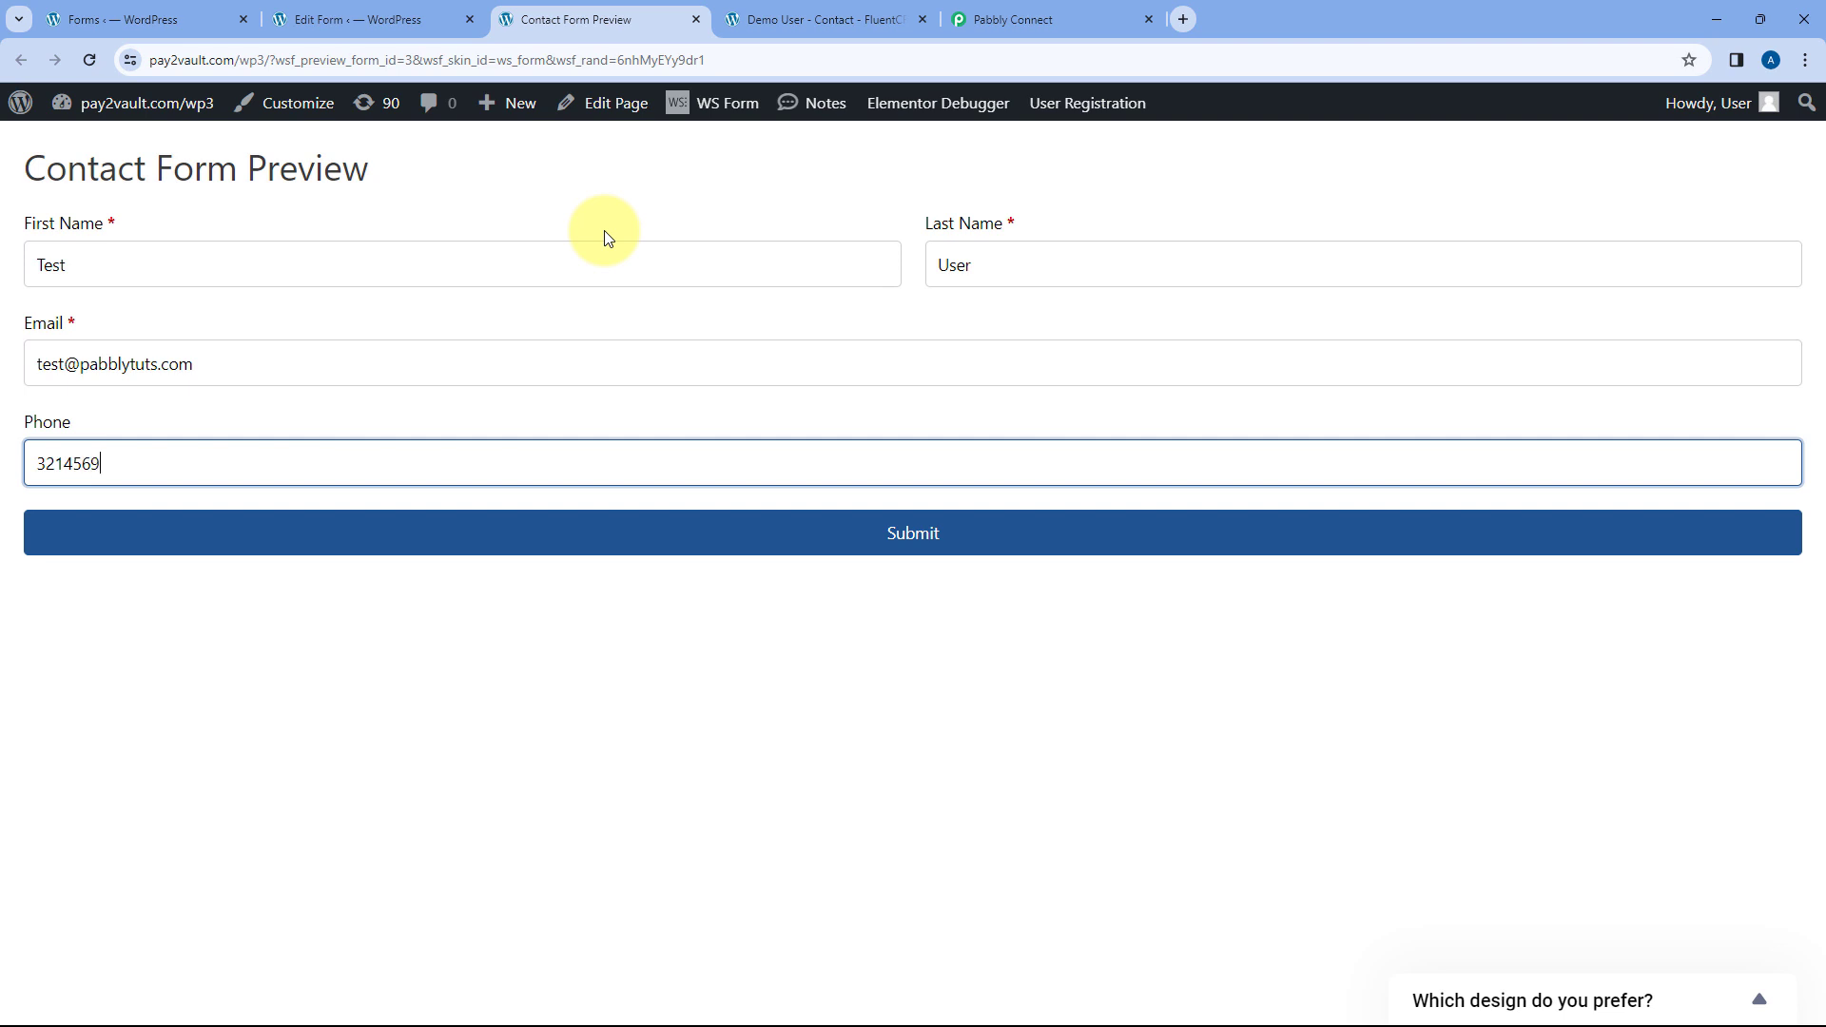
pyautogui.click(756, 530)
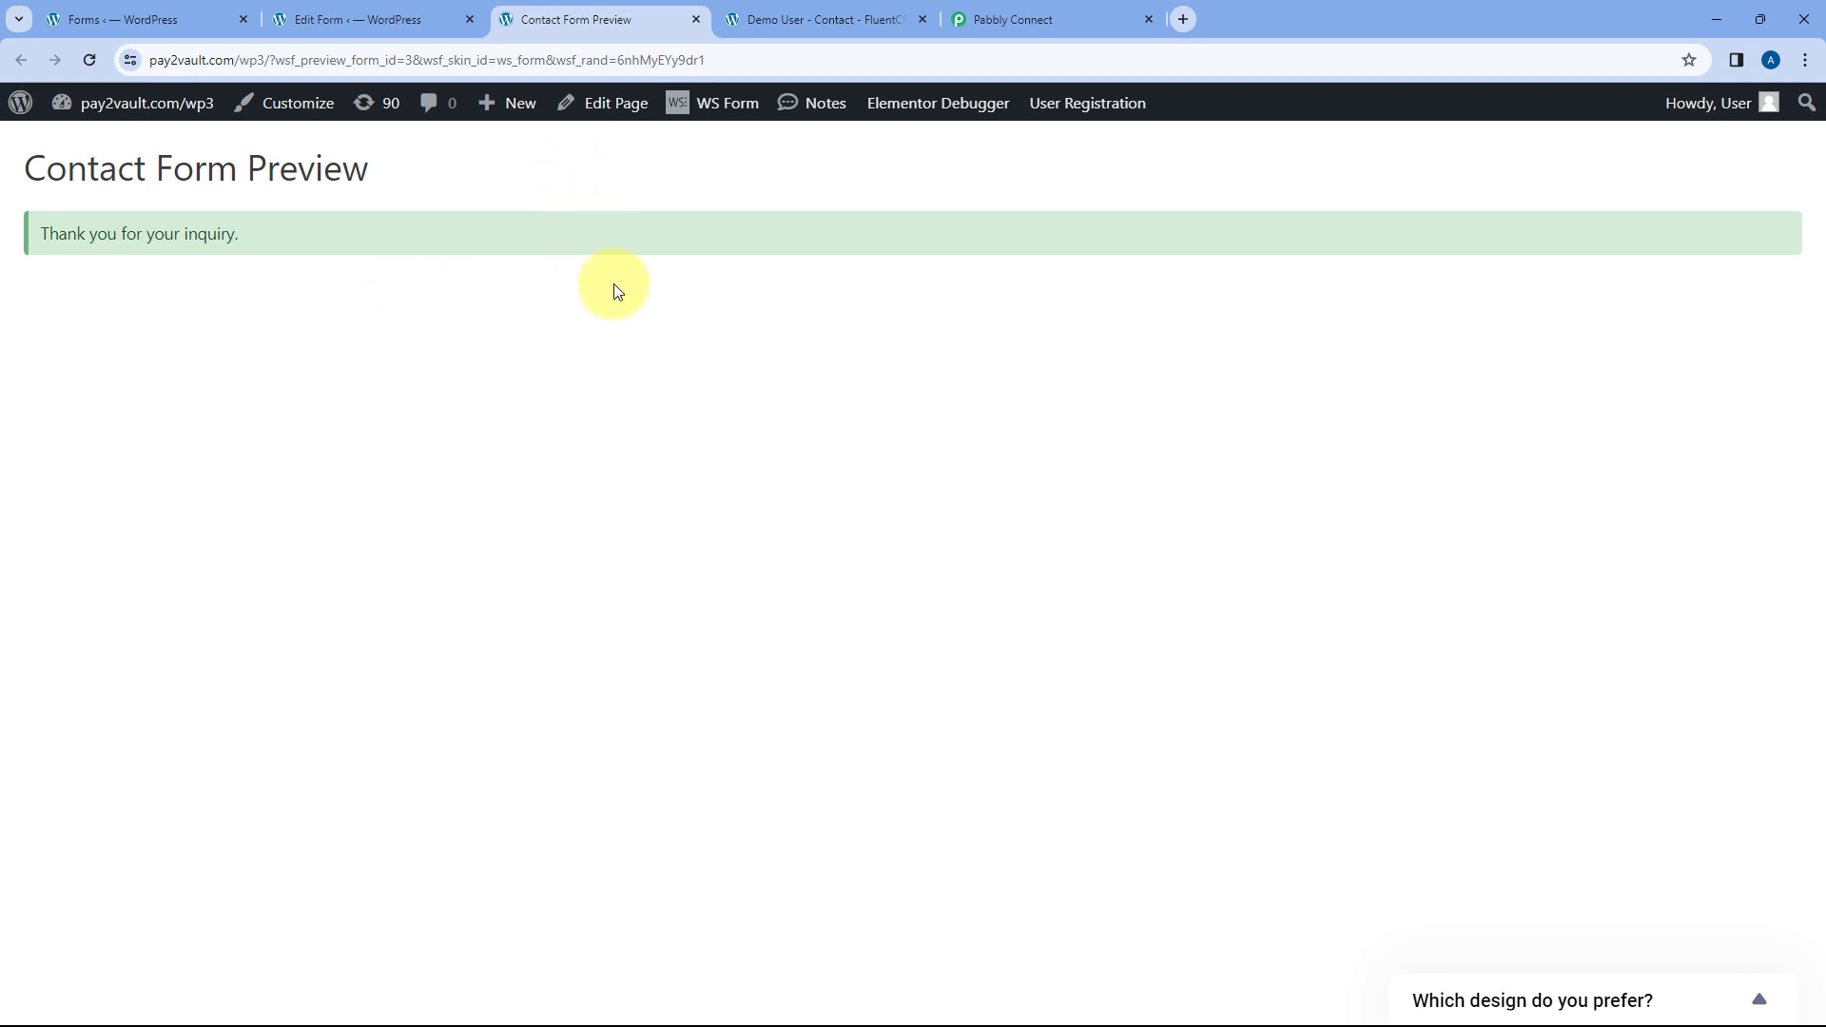
pyautogui.click(801, 21)
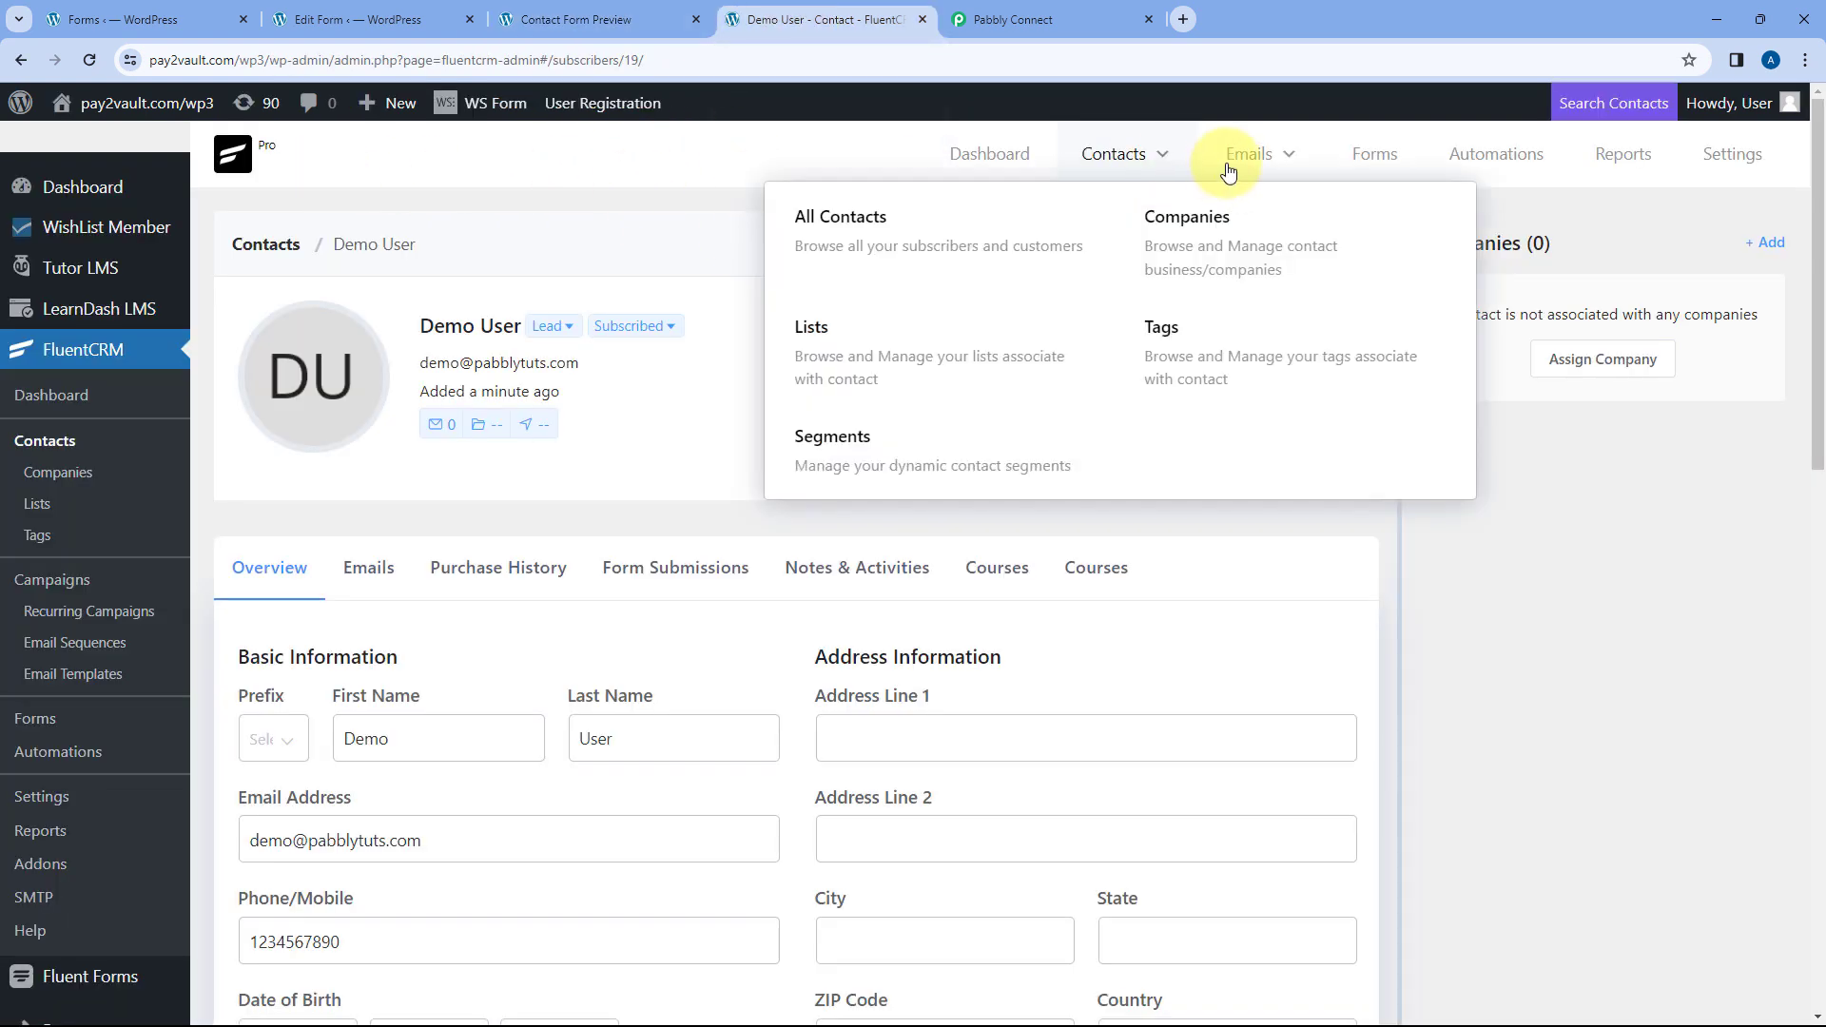
# - Open the new test contact from All Contacts, verify its name, email and phone, then return to Pabbly
pyautogui.moveTo(1118, 157)
pyautogui.click(919, 244)
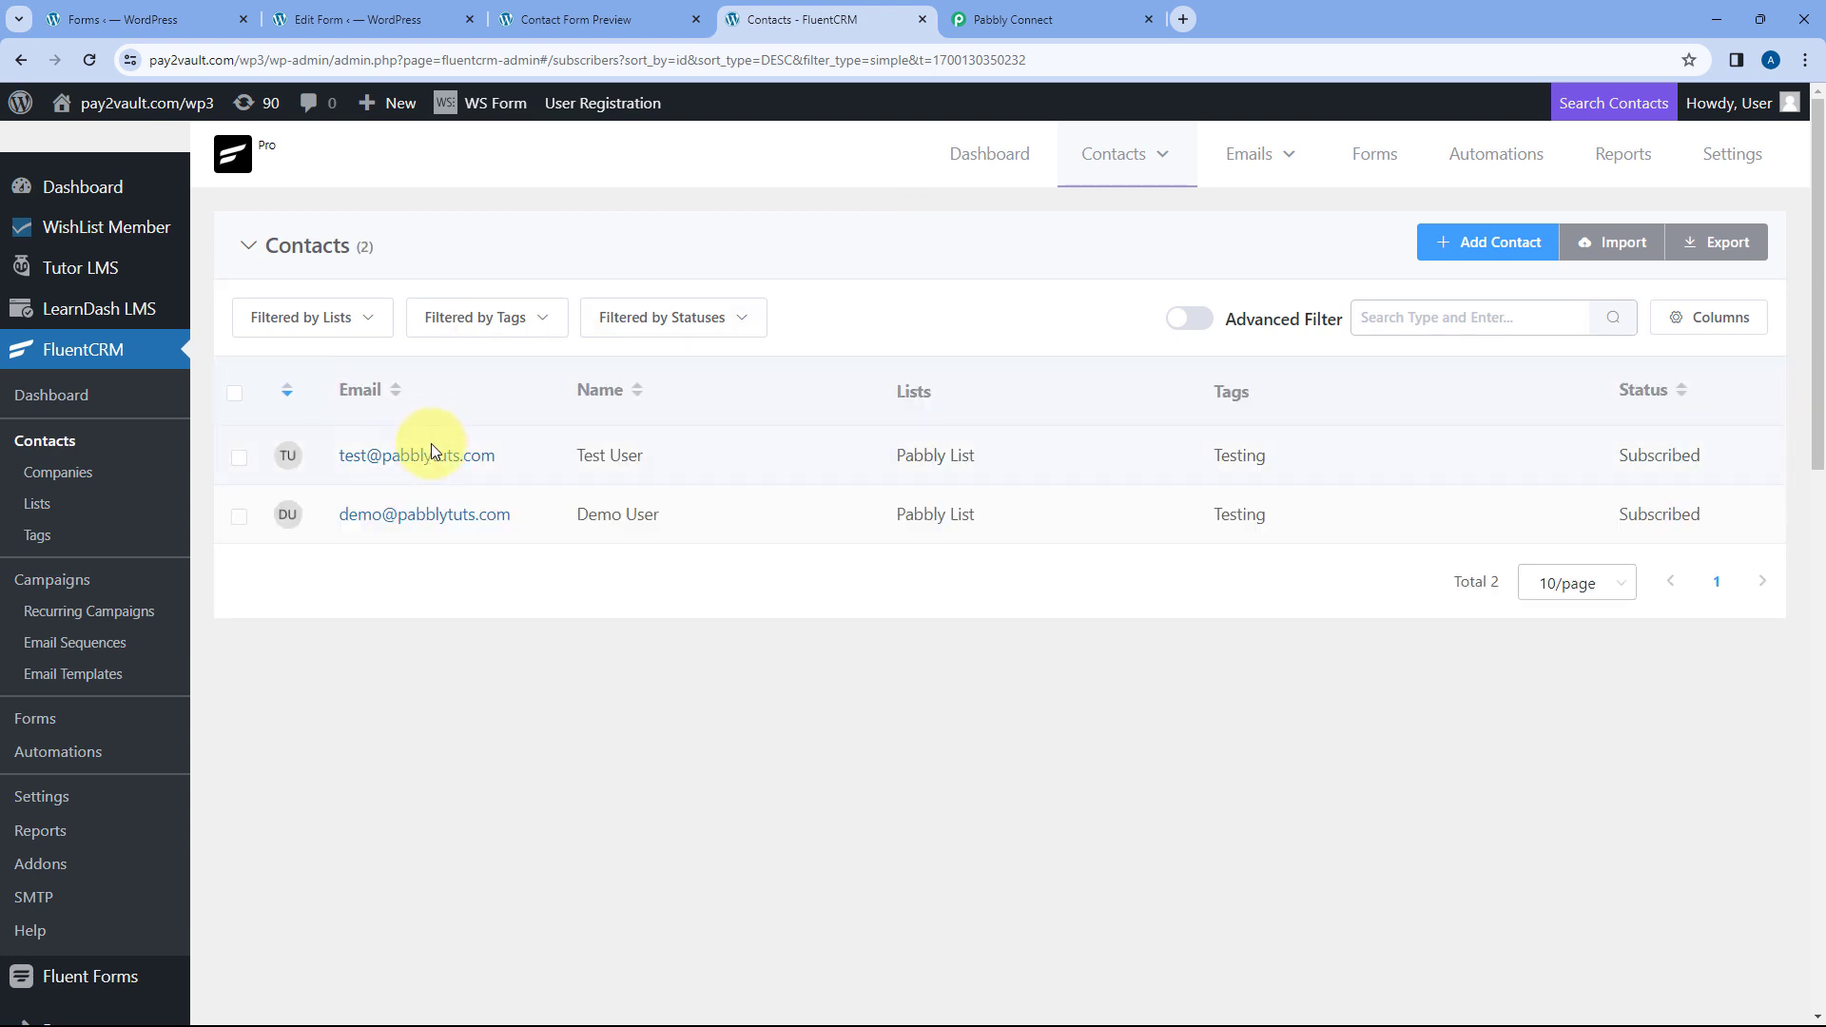
pyautogui.click(437, 456)
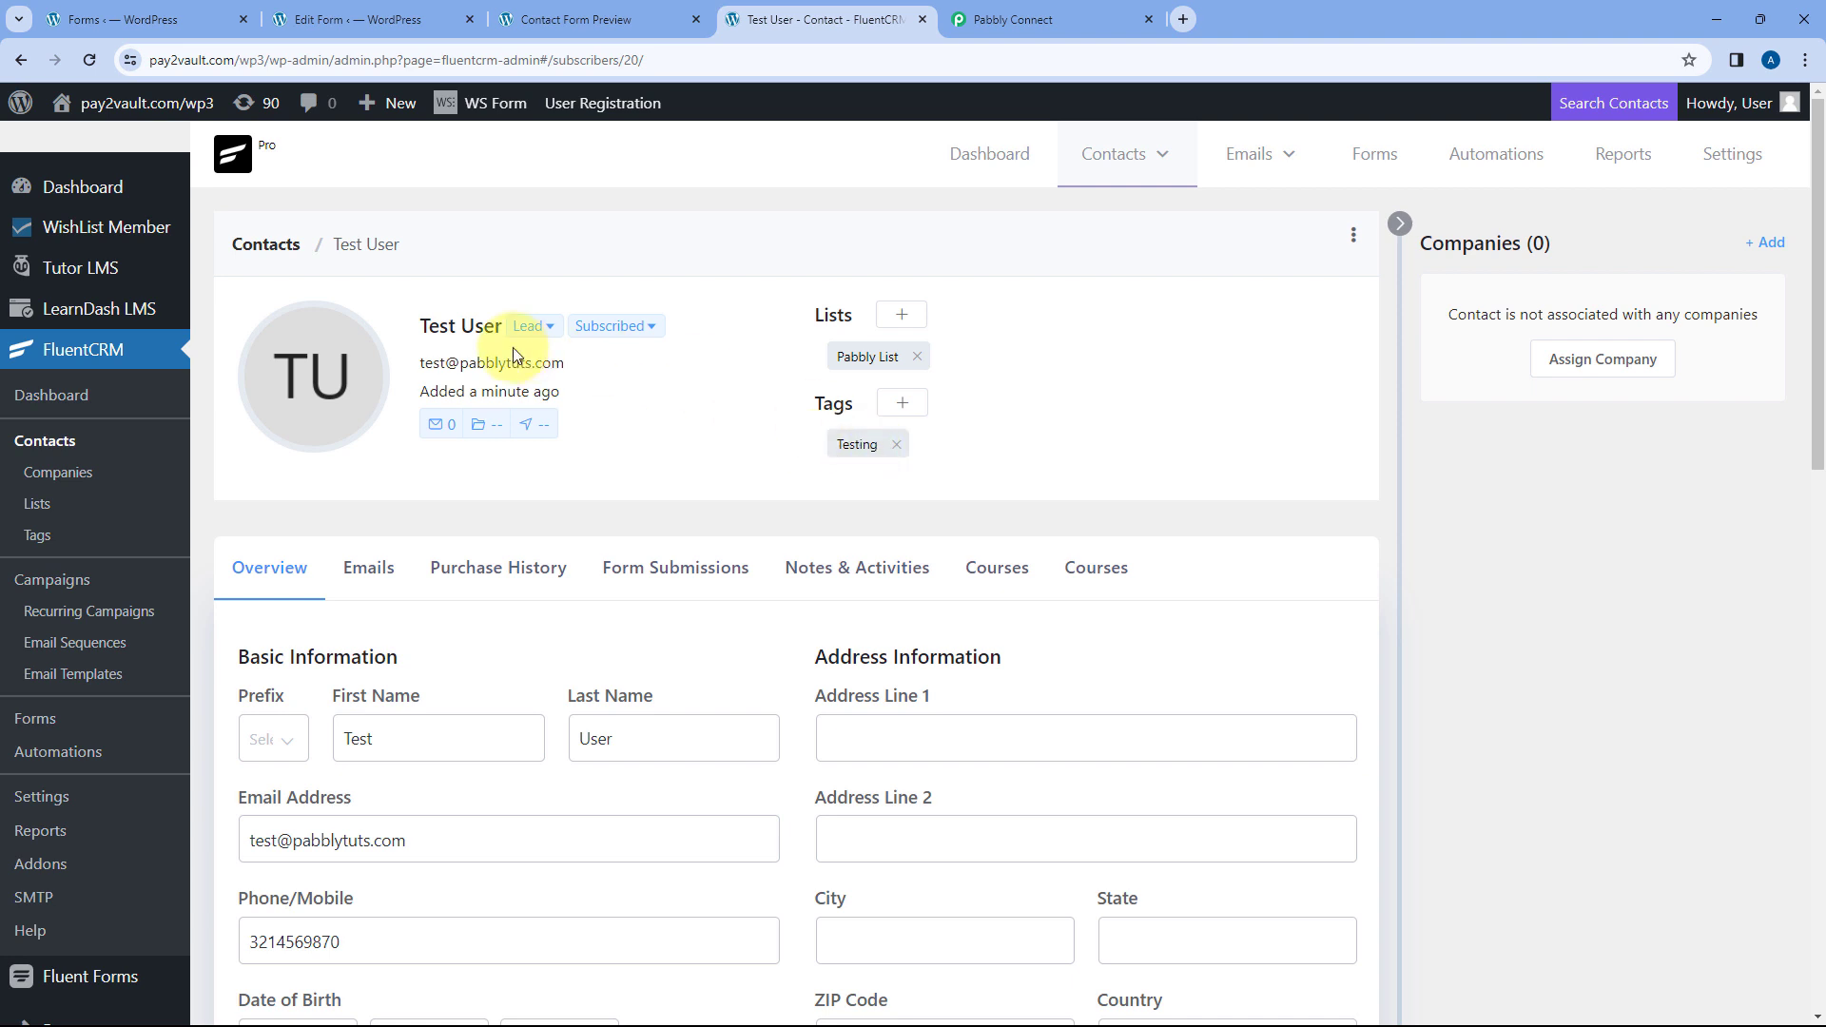
pyautogui.moveTo(586, 371); pyautogui.dragTo(420, 362)
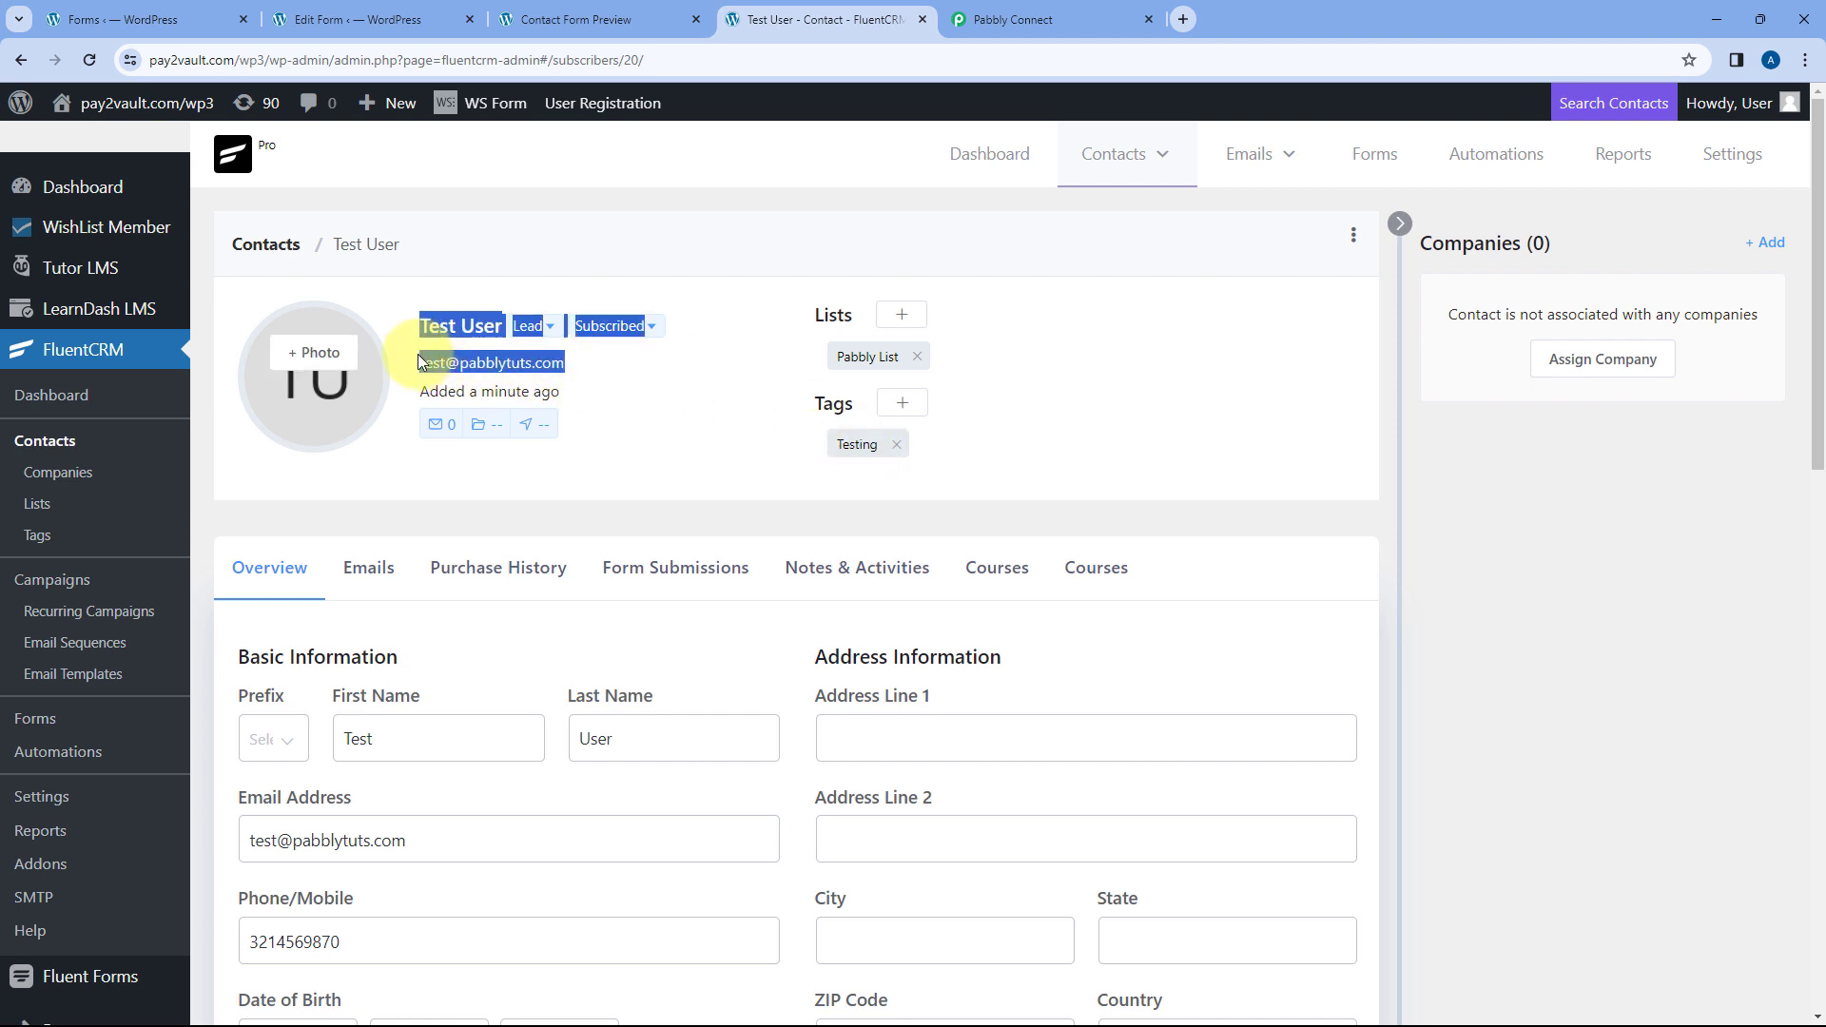
pyautogui.click(608, 374)
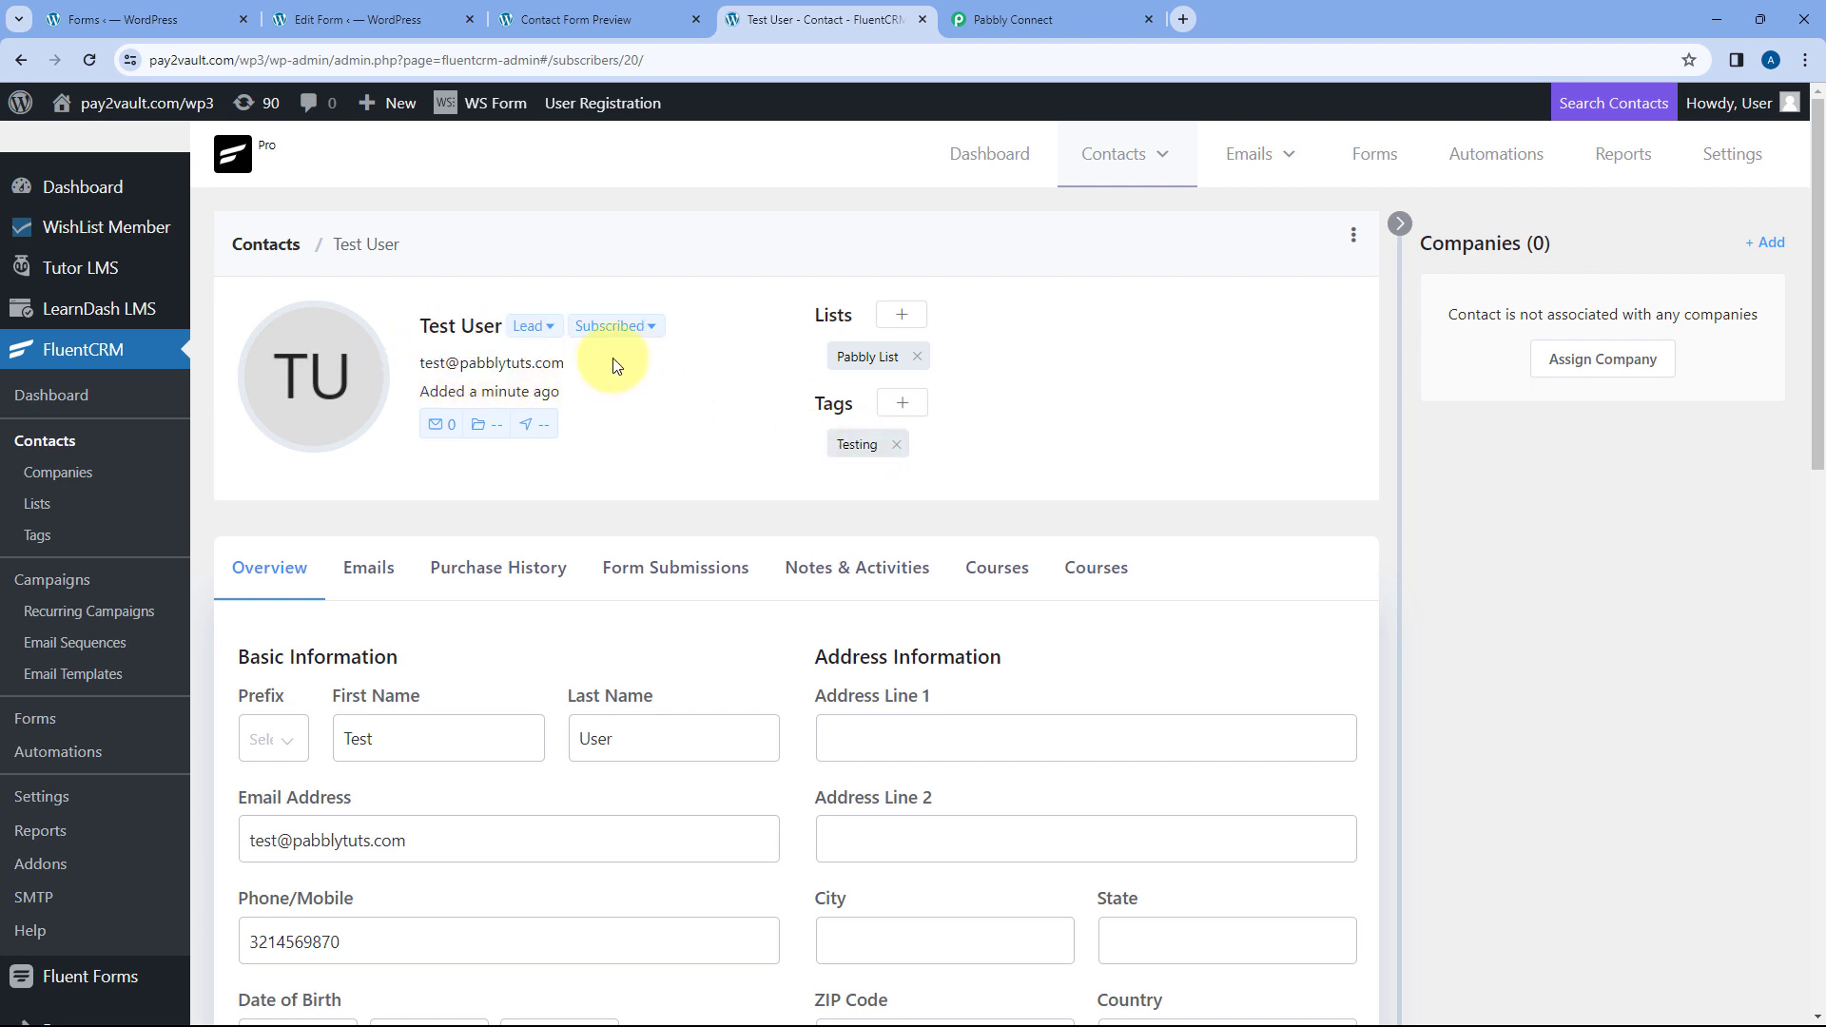
pyautogui.scroll(-5, 611, 362)
pyautogui.moveTo(349, 466); pyautogui.dragTo(243, 456)
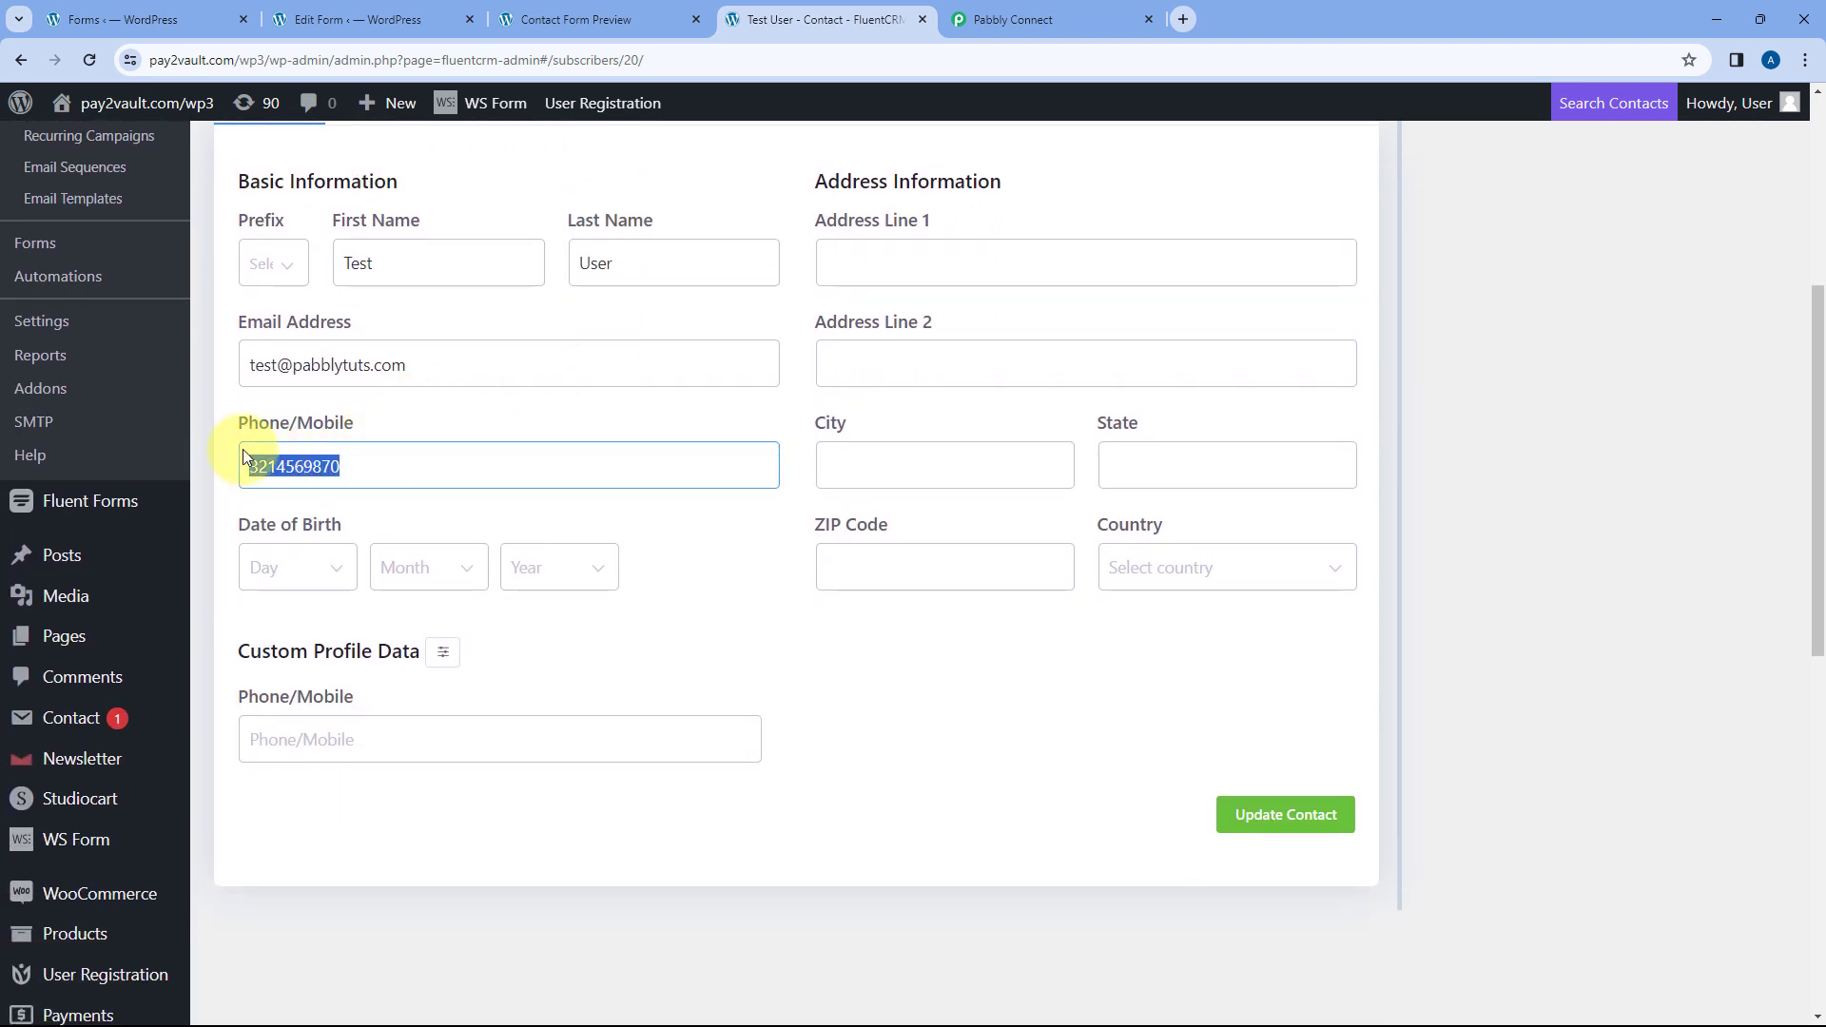
pyautogui.click(464, 413)
pyautogui.scroll(5, 795, 433)
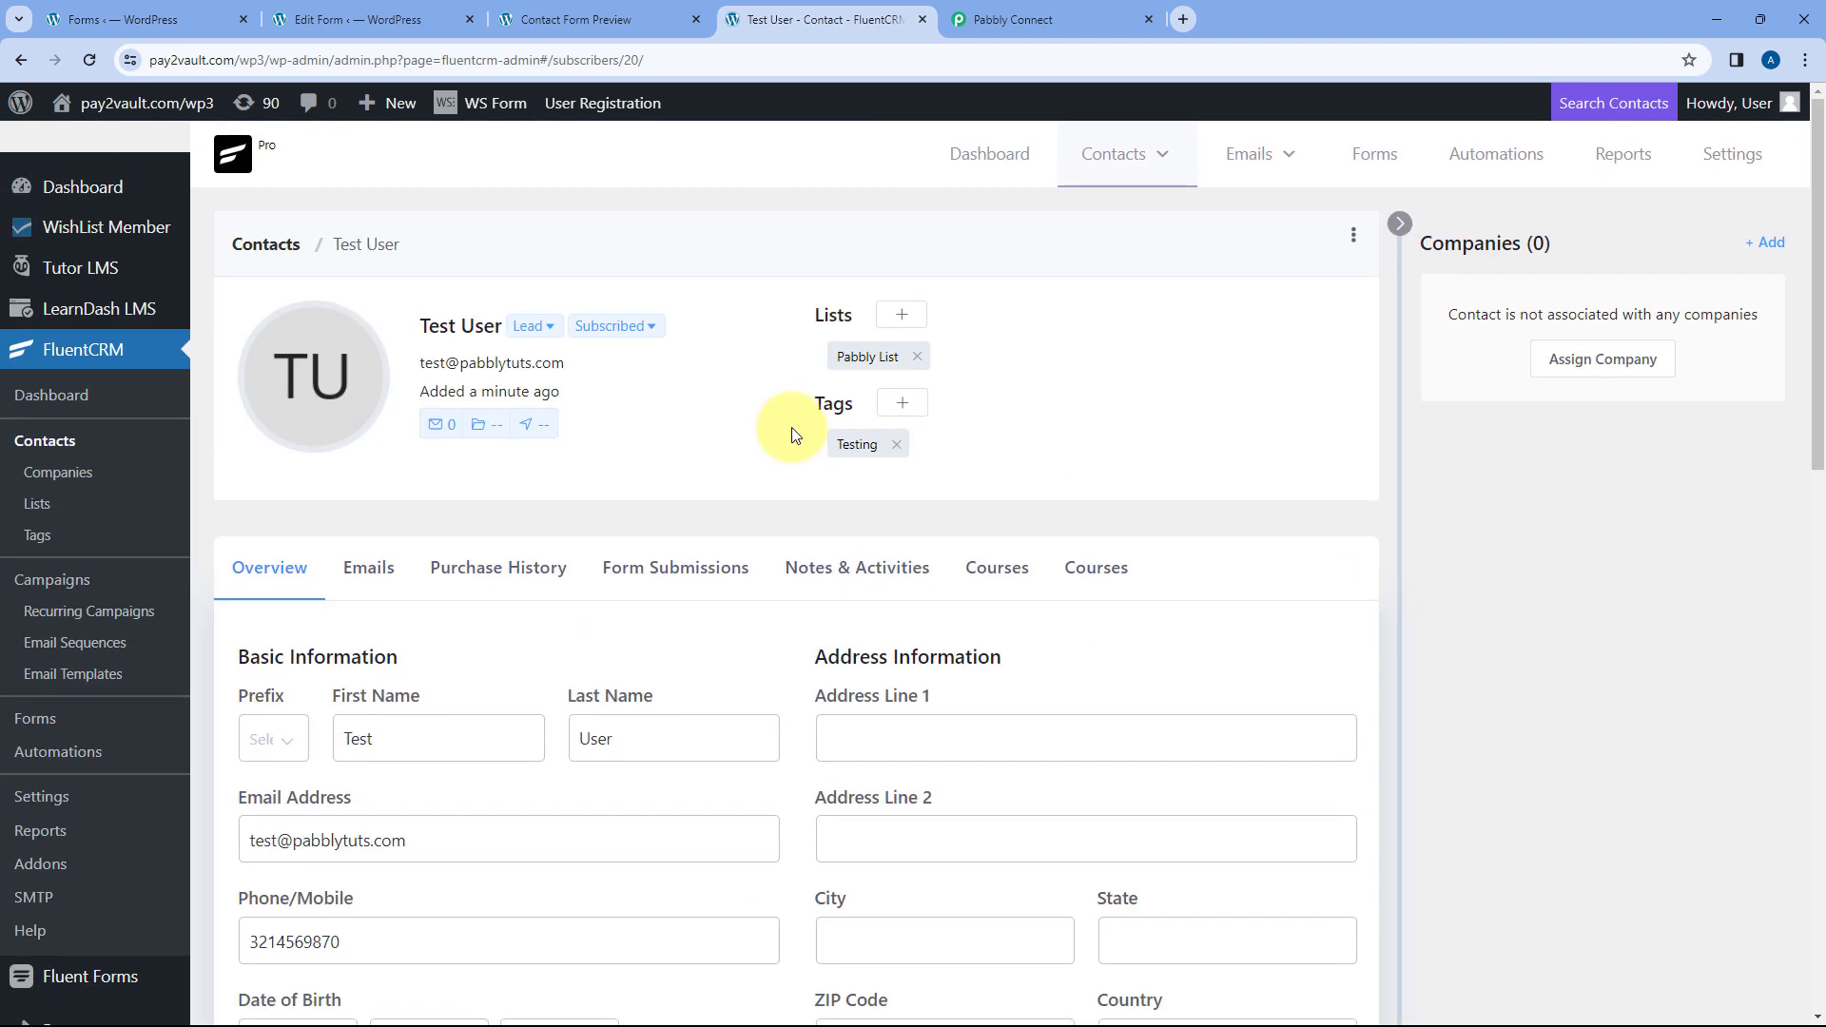
pyautogui.click(1035, 12)
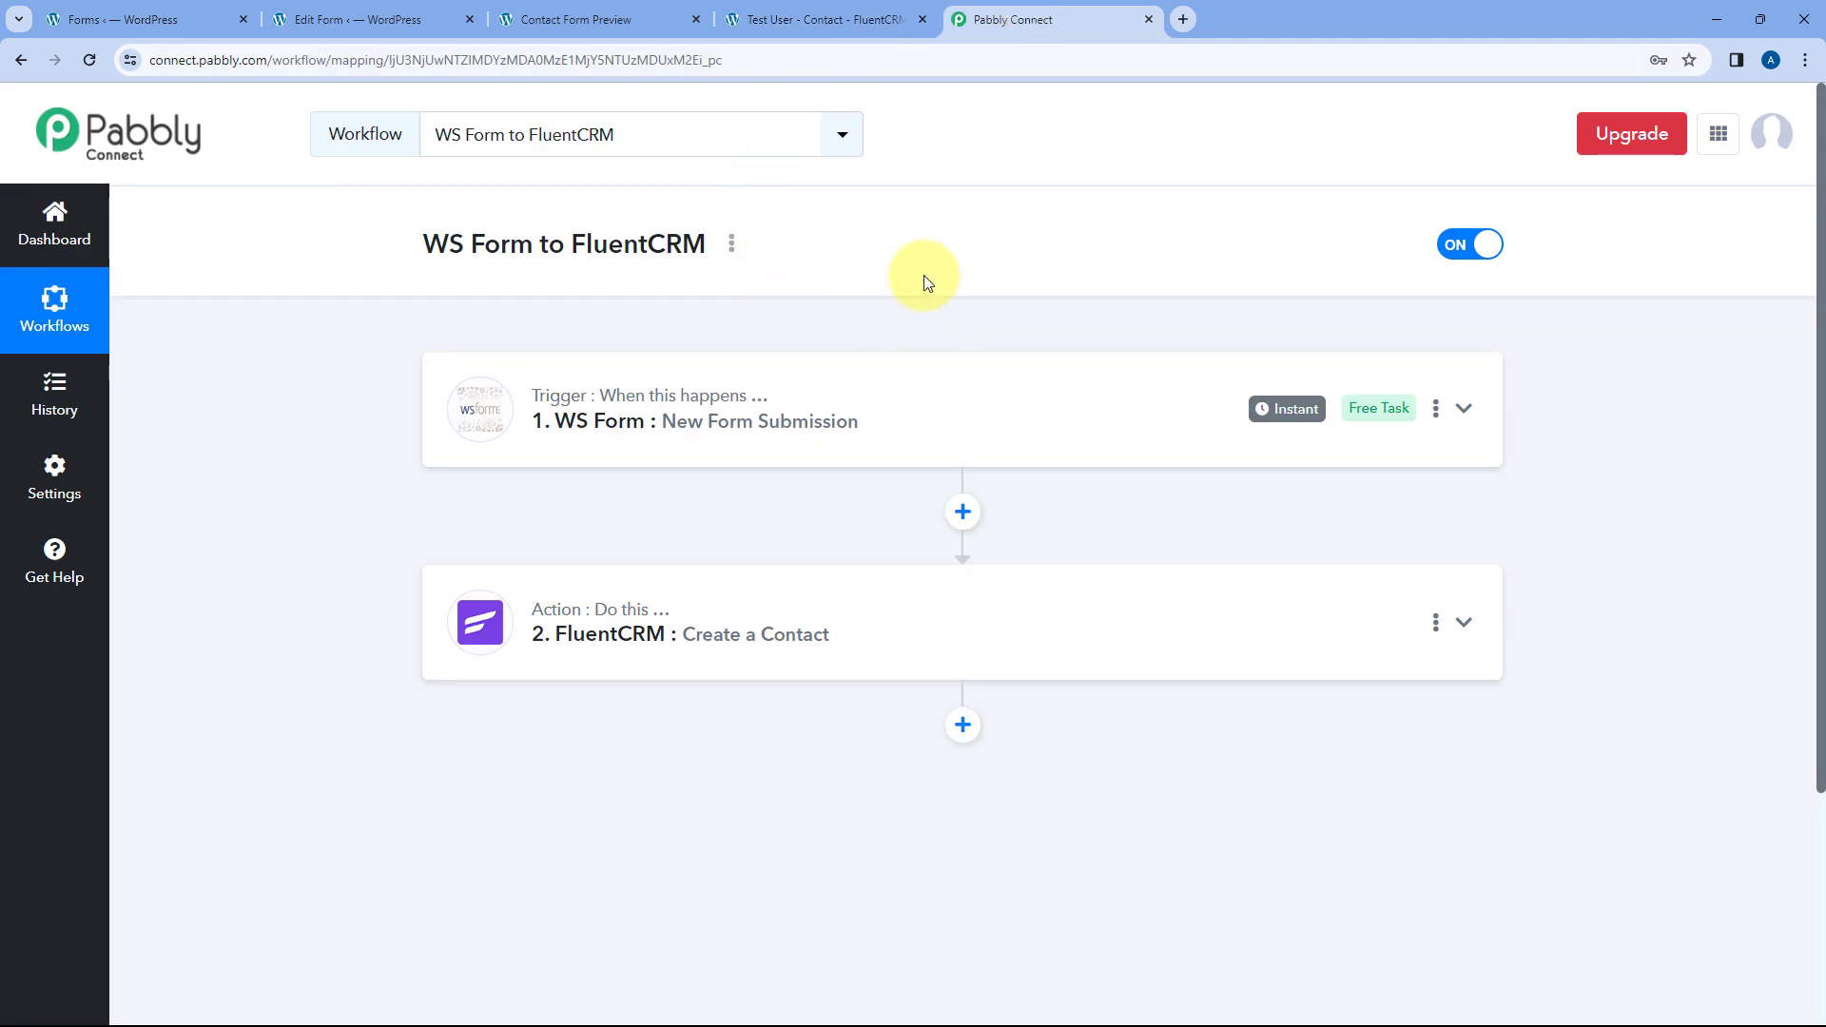